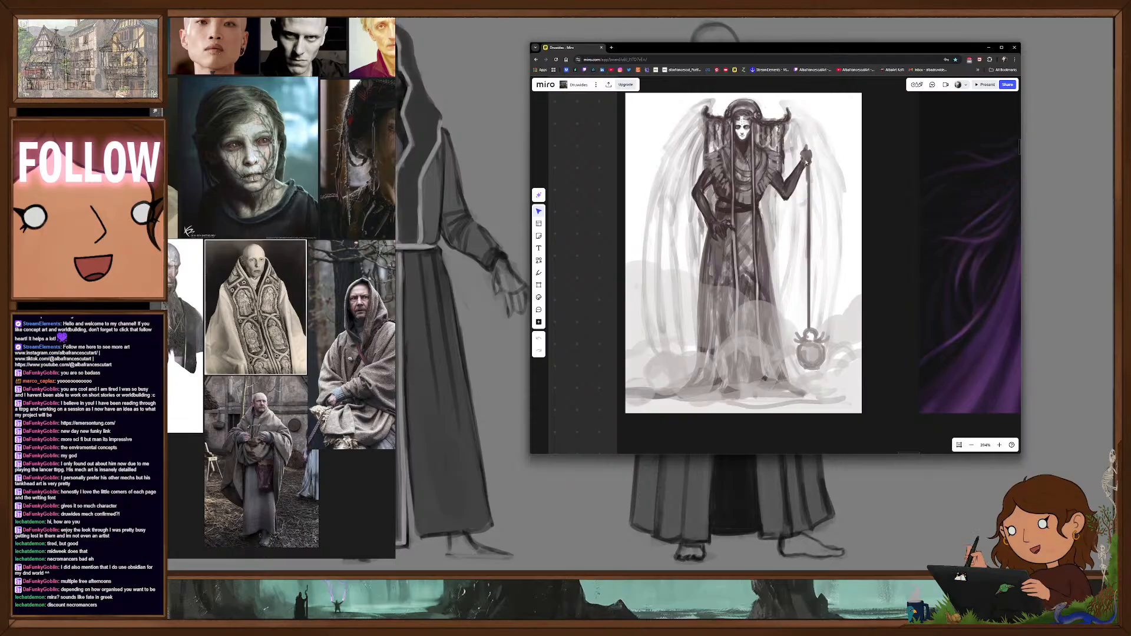
- Examine the winged robed figure on the Miro board, then move the browser window off the drawing canvas
scroll(785, 217, "down", 2)
left_click_drag(784, 217, 769, 228)
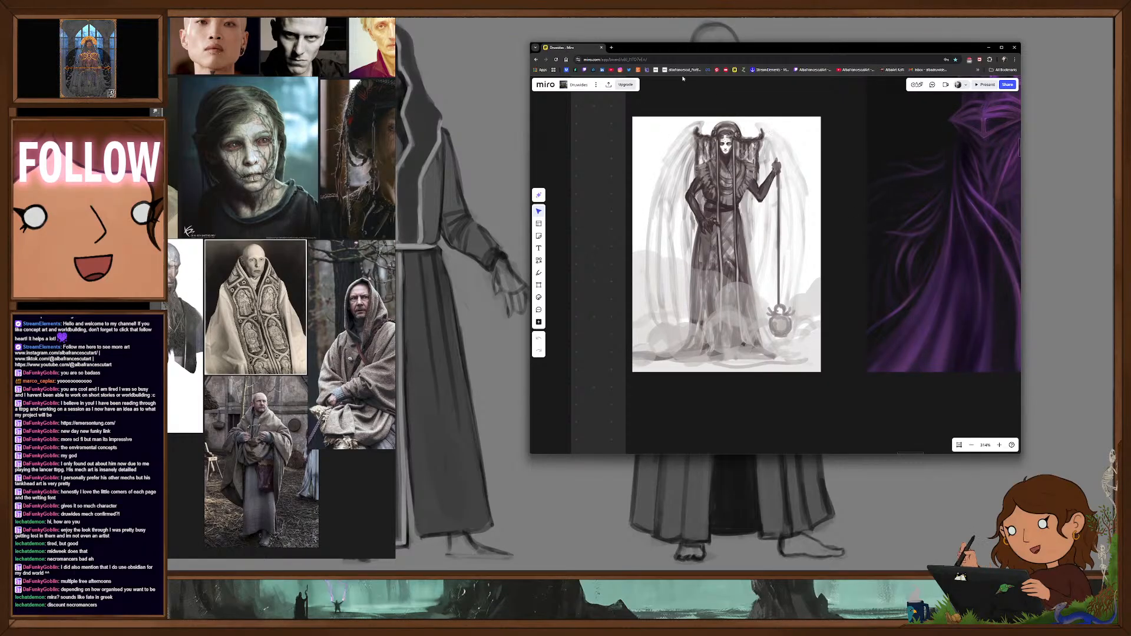
left_click_drag(659, 46, 17, 27)
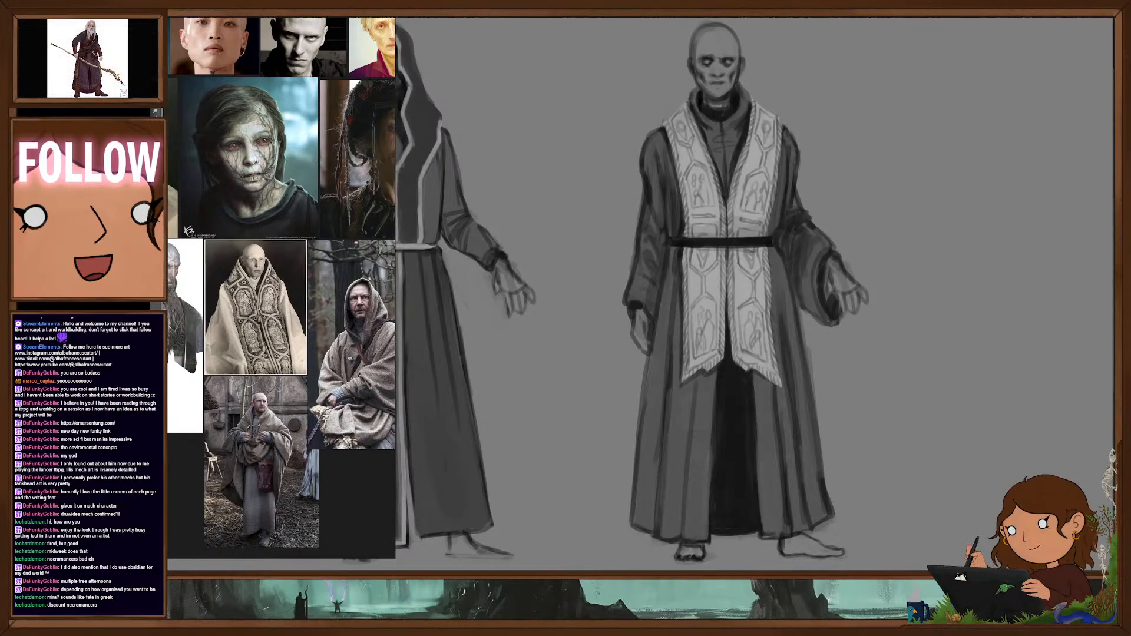
scroll(844, 249, "up", 1)
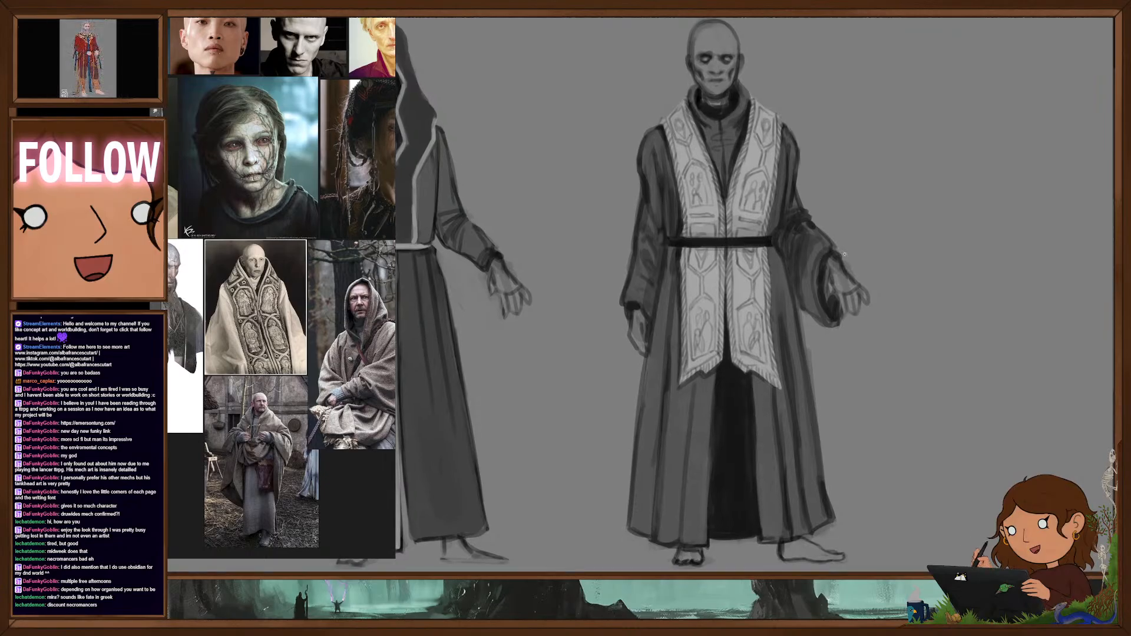
scroll(845, 249, "down", 3)
scroll(879, 263, "up", 1)
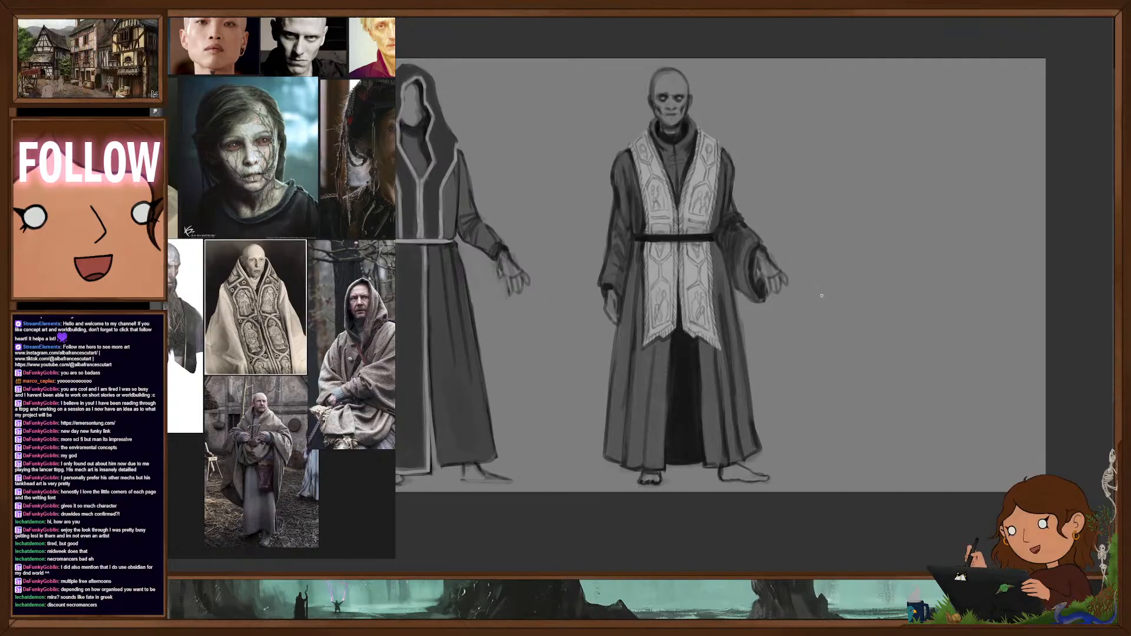
mouse_move(910, 309)
left_mouse_down()
mouse_move(876, 338)
mouse_move(914, 322)
left_mouse_up()
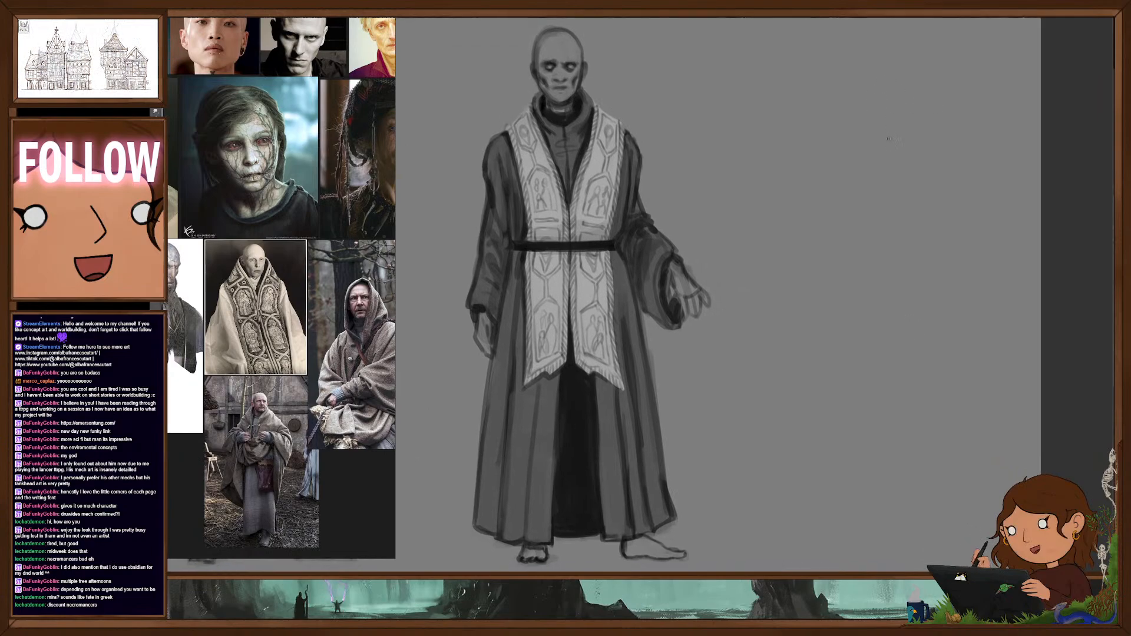
left_click_drag(881, 184, 876, 192)
left_click_drag(829, 258, 850, 275)
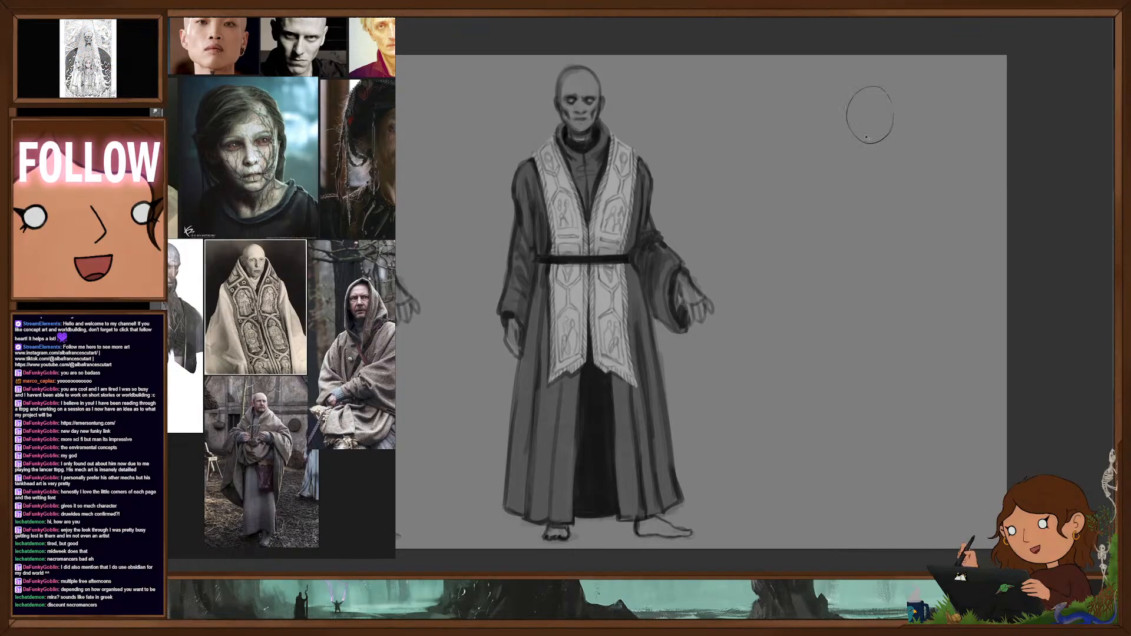
- Adjust the brush and roughly sketch a new figure's oval head, neck, sloping shoulders and tapered torso in the empty space beside the robed man
right_click(871, 115)
left_click(911, 211)
left_click(1019, 87)
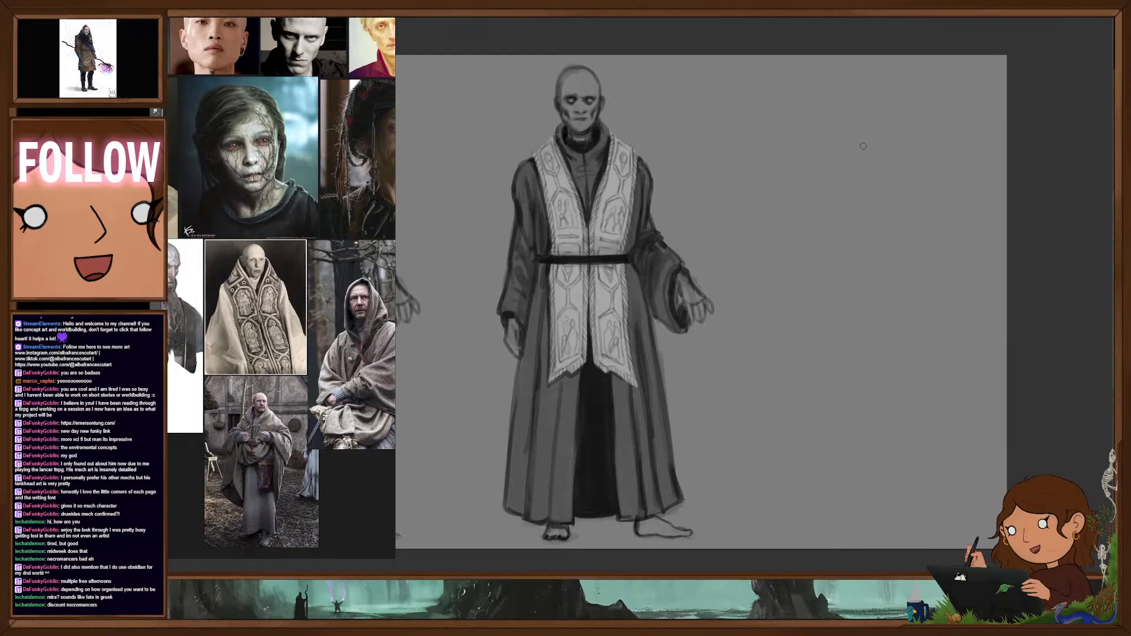
mouse_move(856, 103)
left_mouse_down()
mouse_move(850, 147)
mouse_move(884, 92)
mouse_move(893, 121)
mouse_move(878, 153)
left_mouse_up()
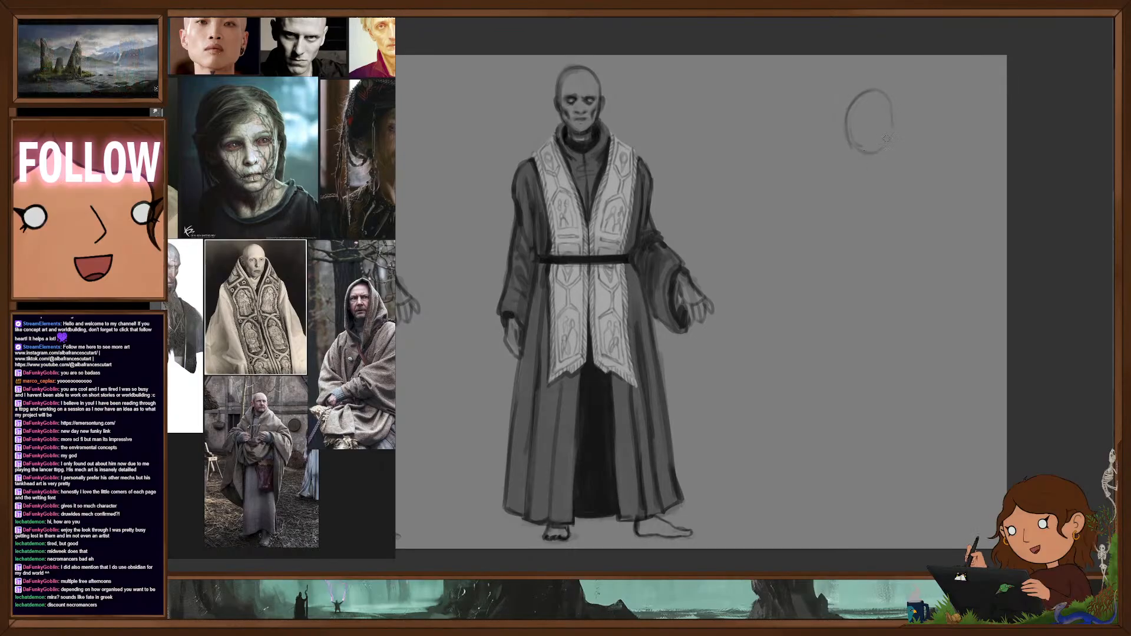
mouse_move(894, 113)
left_mouse_down()
mouse_move(890, 139)
mouse_move(864, 151)
mouse_move(881, 150)
mouse_move(854, 143)
mouse_move(858, 167)
mouse_move(887, 148)
mouse_move(867, 163)
mouse_move(878, 172)
left_mouse_up()
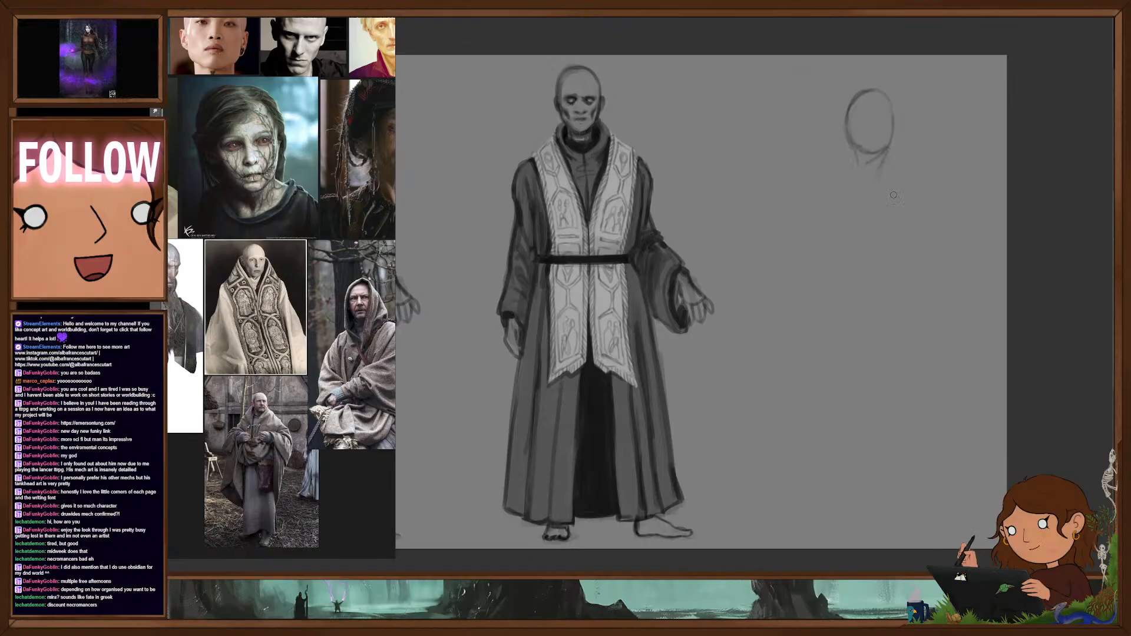
mouse_move(846, 175)
left_mouse_down()
mouse_move(836, 188)
mouse_move(898, 169)
left_mouse_up()
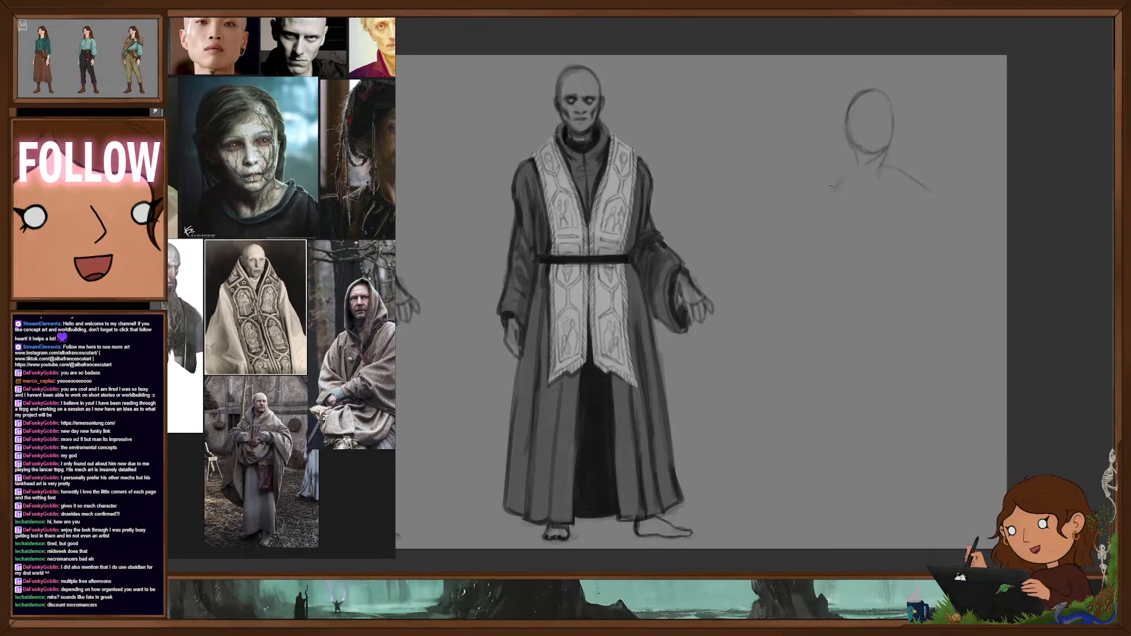
left_click_drag(831, 187, 810, 214)
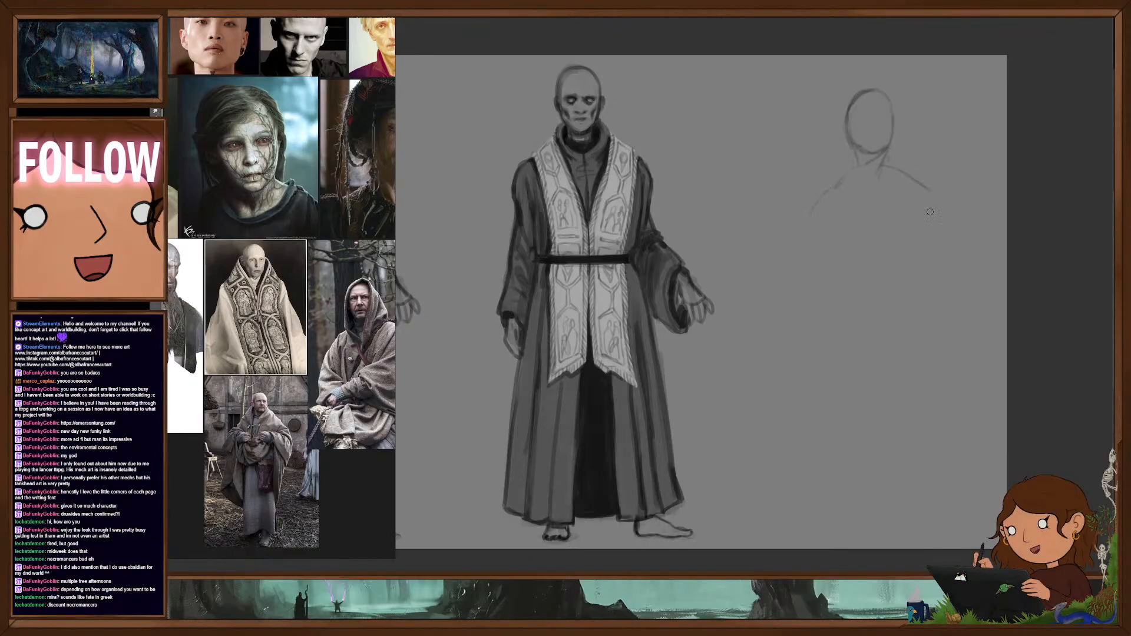
left_click_drag(812, 218, 873, 317)
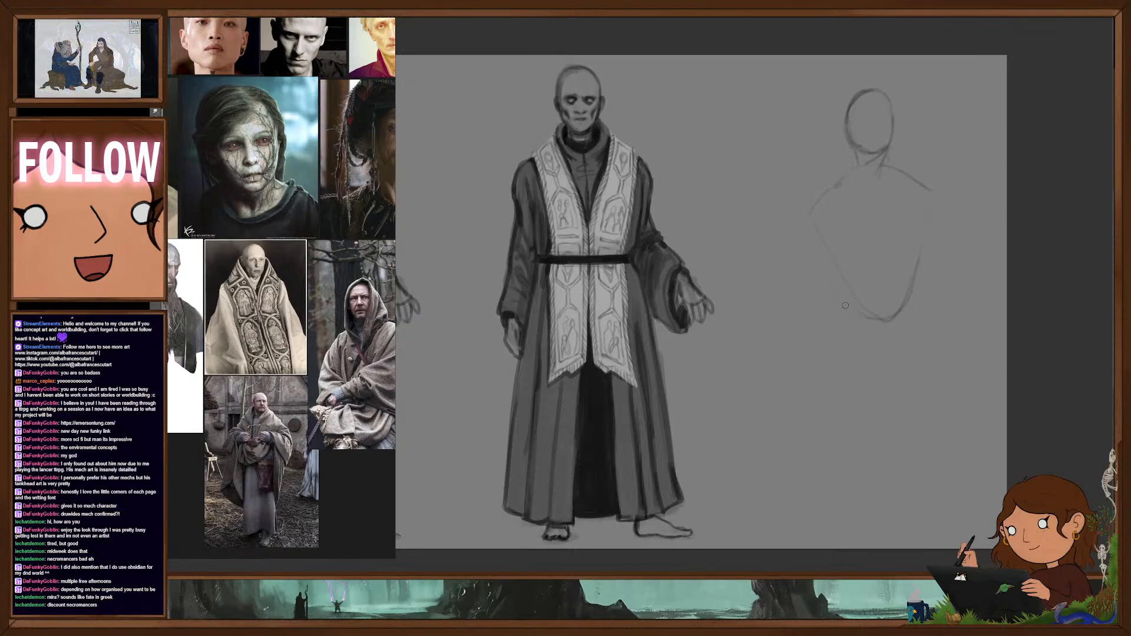
left_click_drag(922, 236, 887, 321)
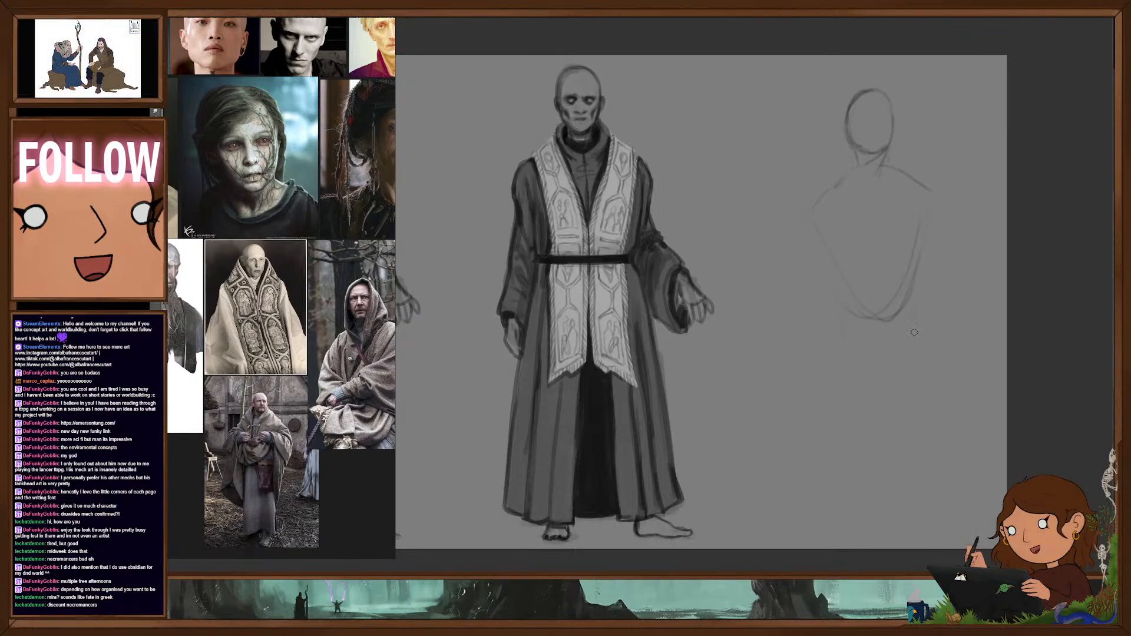
- Transform the head and torso sketch, tilting it slightly and moving it up to the neighbouring figure's head height
key("ctrl+t")
mouse_move(934, 343)
left_mouse_down()
mouse_move(921, 315)
mouse_move(927, 324)
left_mouse_up()
mouse_move(889, 290)
left_mouse_down()
mouse_move(877, 270)
mouse_move(921, 294)
mouse_move(876, 269)
mouse_move(885, 267)
left_mouse_up()
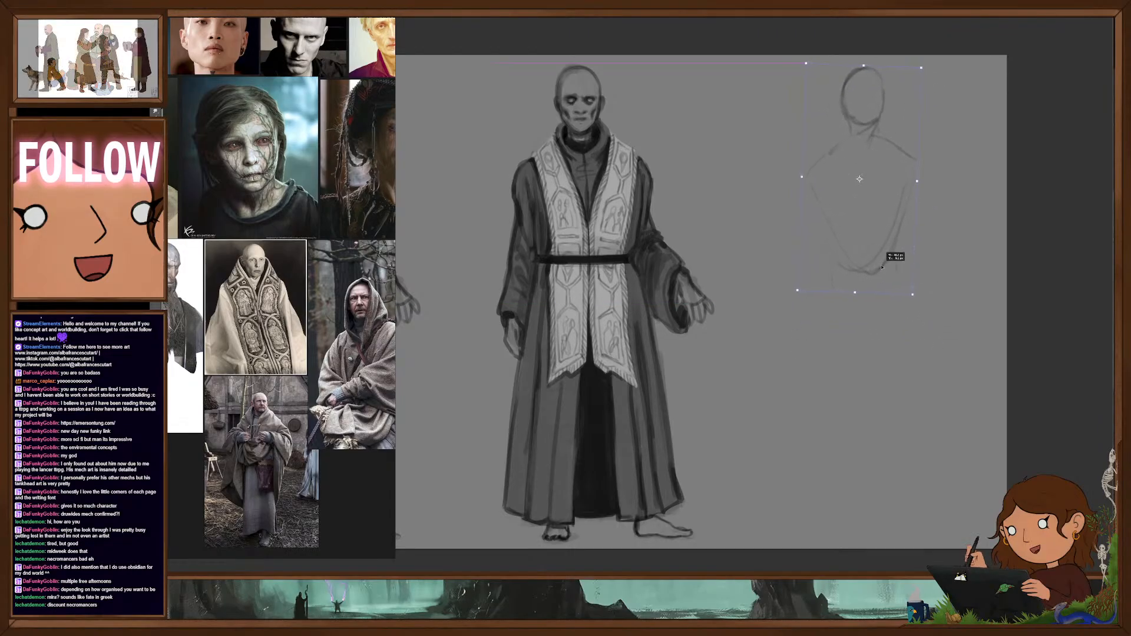
key("Return")
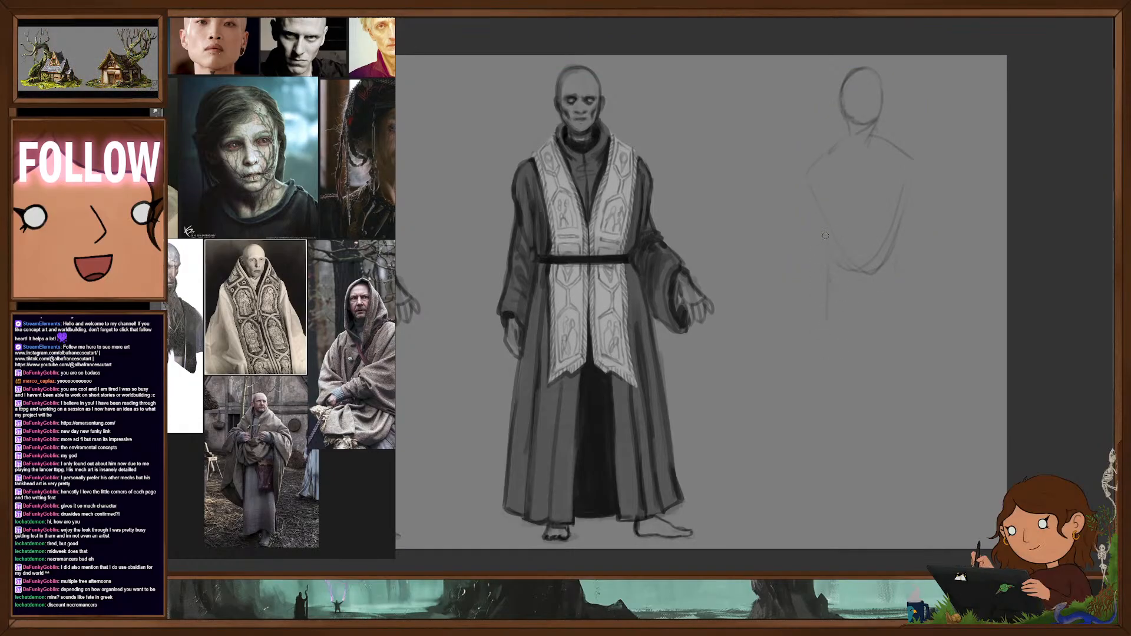
- Sketch the new figure's waist and hip lines, two long legs in a wide stance, and simple feet
left_click_drag(824, 320, 823, 357)
left_click_drag(907, 281, 912, 254)
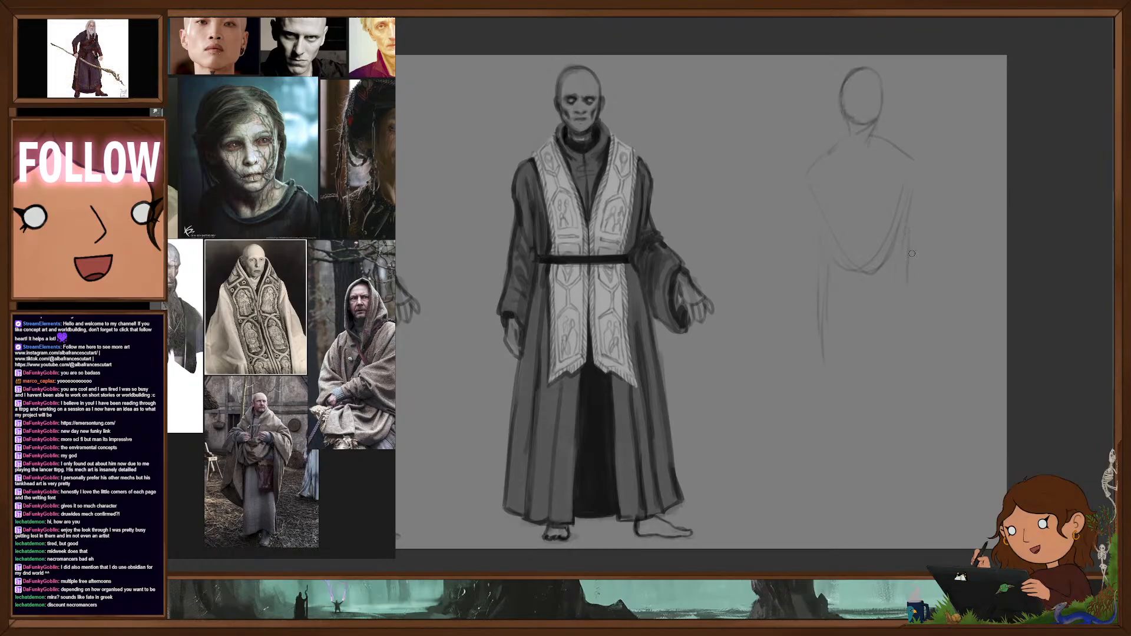
left_click_drag(911, 315, 937, 500)
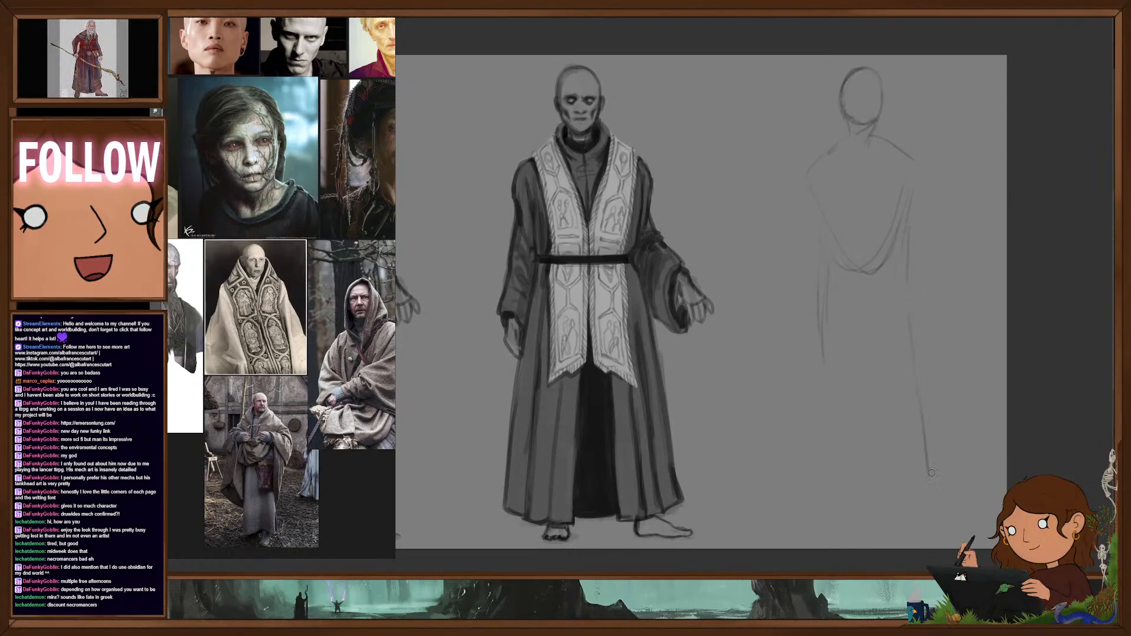
left_click_drag(864, 322, 837, 469)
mouse_move(819, 416)
left_mouse_down()
mouse_move(816, 511)
mouse_move(787, 528)
mouse_move(833, 523)
left_mouse_up()
left_click_drag(846, 425, 833, 519)
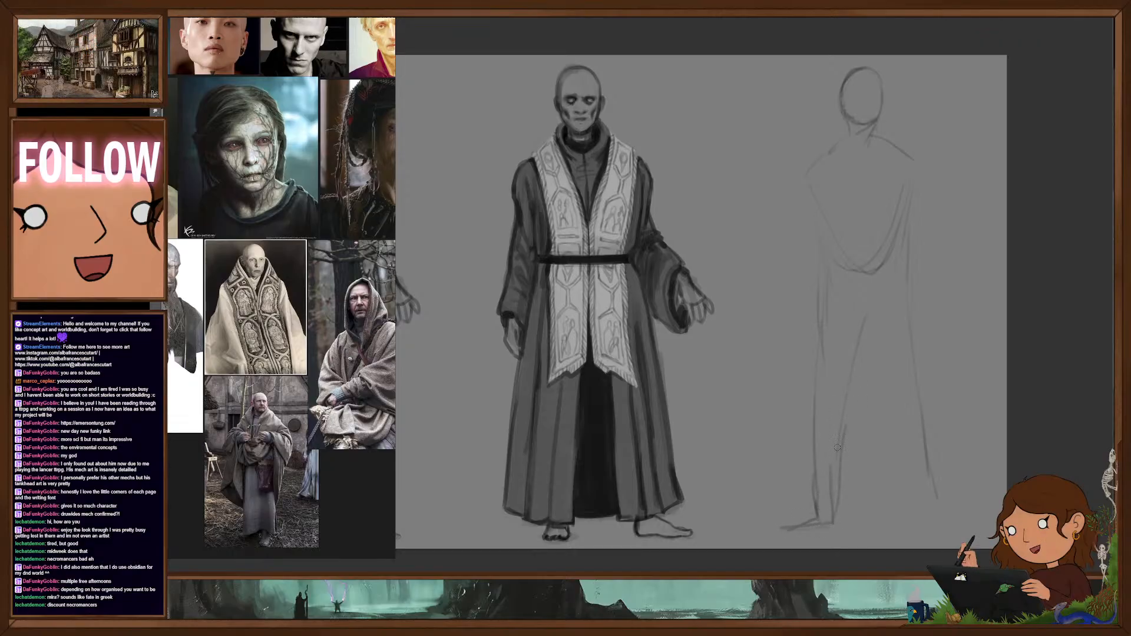
mouse_move(886, 396)
left_mouse_down()
mouse_move(927, 526)
mouse_move(948, 524)
mouse_move(940, 538)
left_mouse_up()
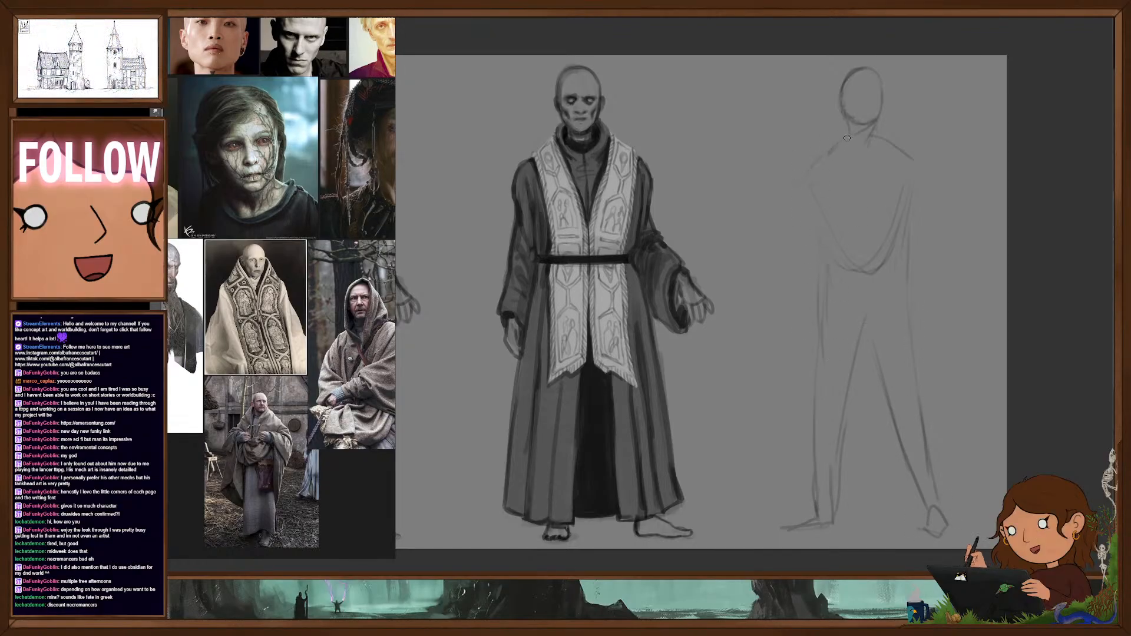
- Sketch the arm bent across the waist with its hand, and firm up the shoulder and neckline contours
mouse_move(834, 150)
left_mouse_down()
mouse_move(792, 206)
mouse_move(808, 227)
mouse_move(842, 237)
mouse_move(834, 221)
left_mouse_up()
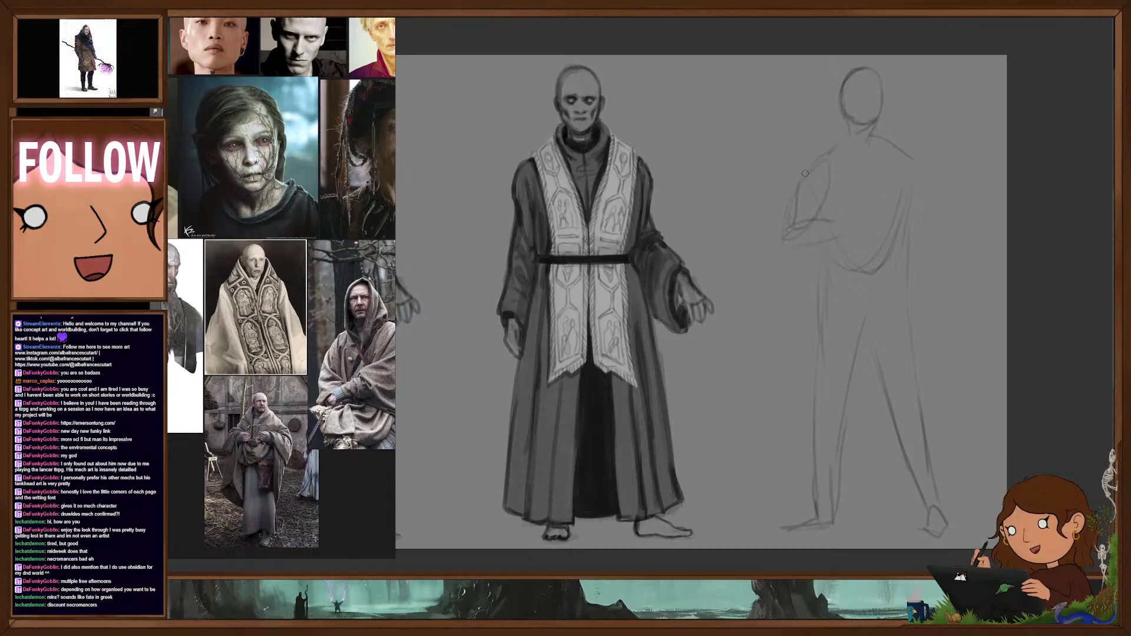
mouse_move(807, 164)
left_mouse_down()
mouse_move(826, 150)
mouse_move(869, 154)
left_mouse_up()
left_click_drag(872, 138, 918, 168)
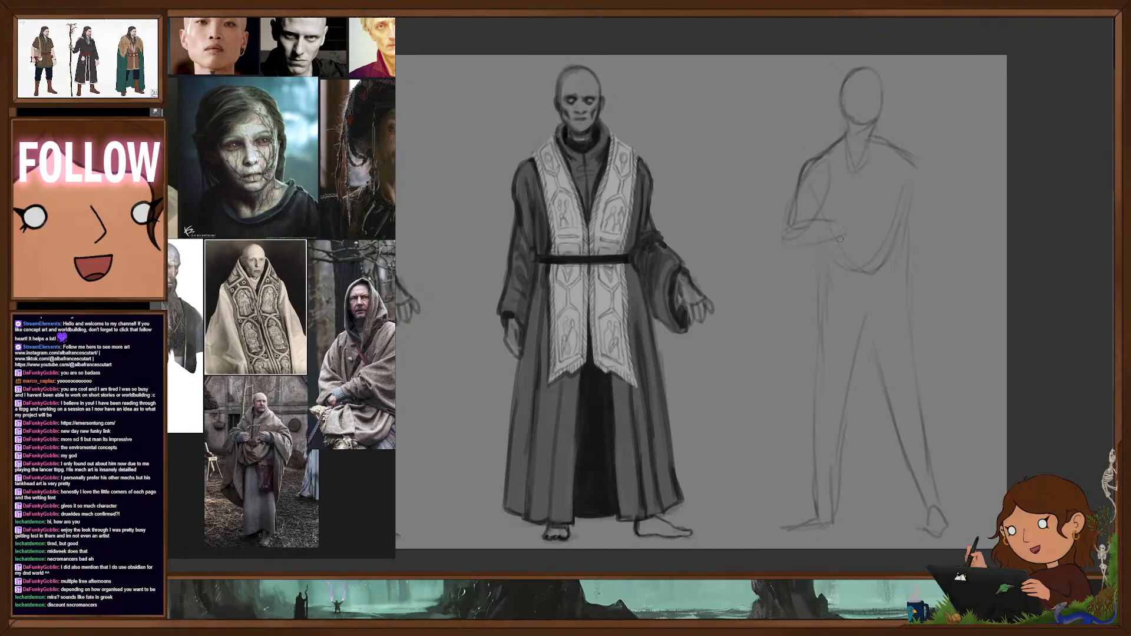
mouse_move(793, 227)
left_mouse_down()
mouse_move(837, 214)
mouse_move(842, 236)
left_mouse_up()
left_click_drag(838, 216, 860, 228)
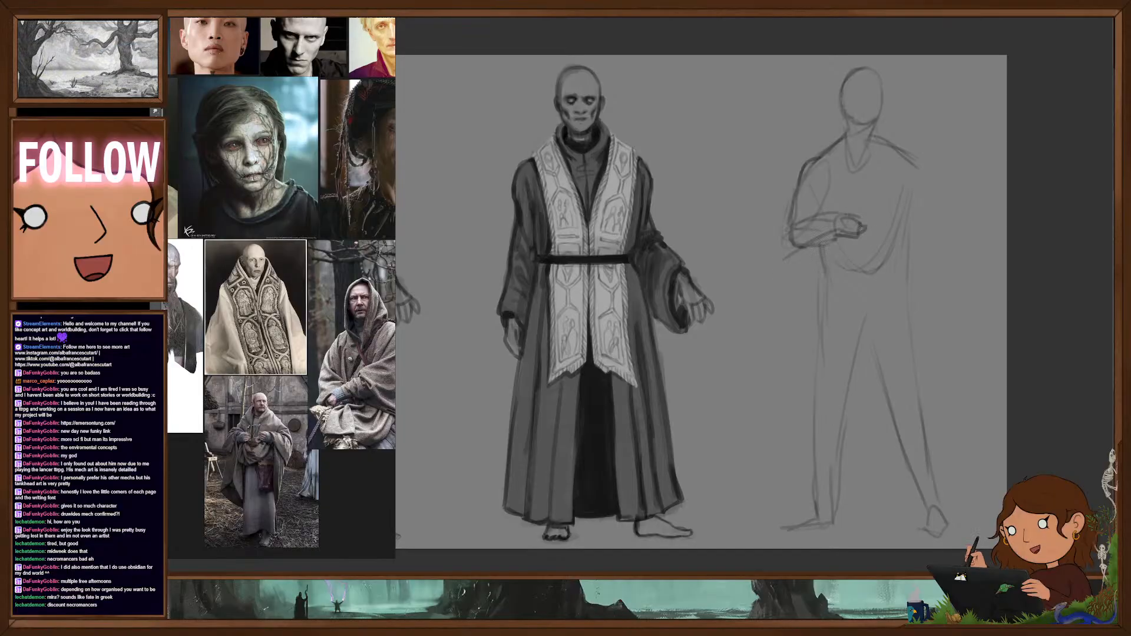
left_click_drag(818, 193, 821, 215)
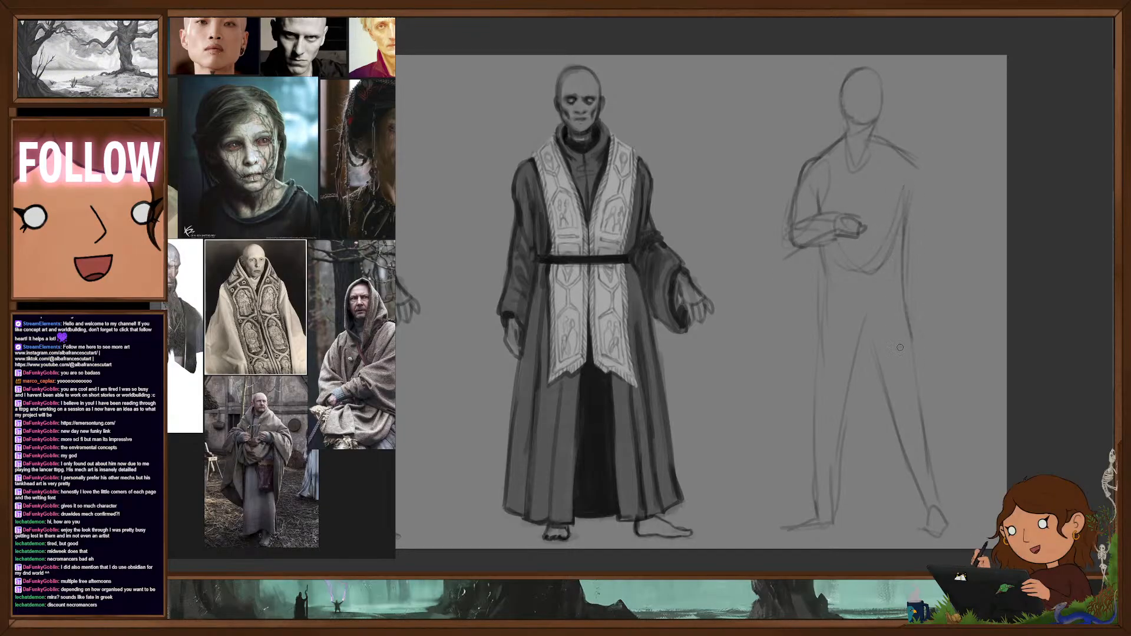
- Reinforce the contours of both legs and the foot with darker strokes
left_click_drag(864, 323, 931, 511)
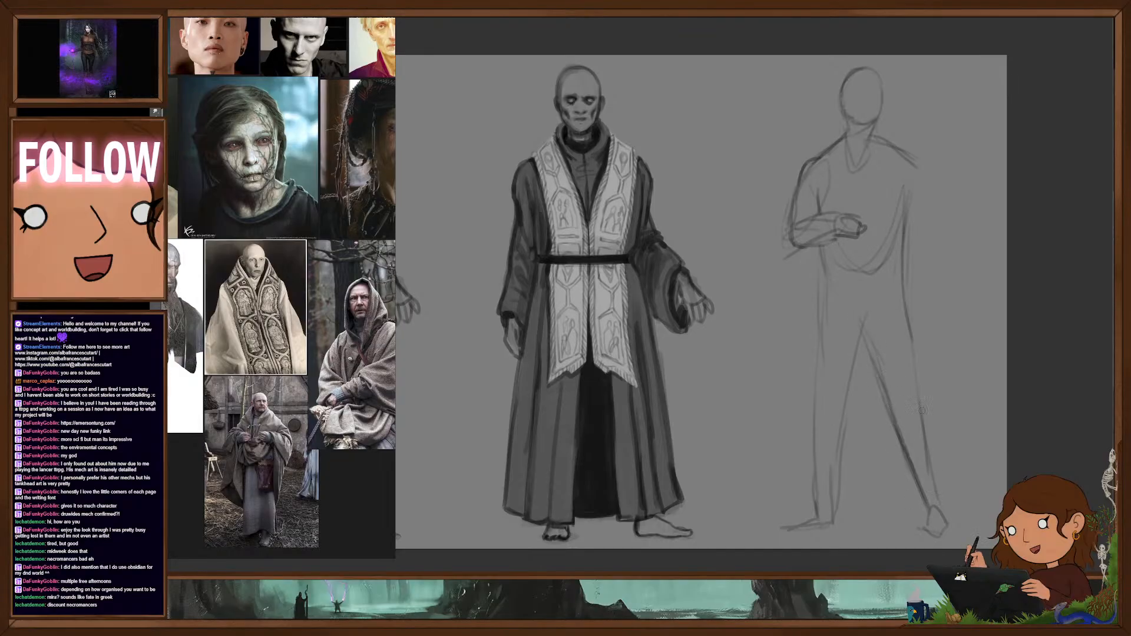
left_click_drag(909, 334, 935, 490)
left_click_drag(818, 301, 811, 426)
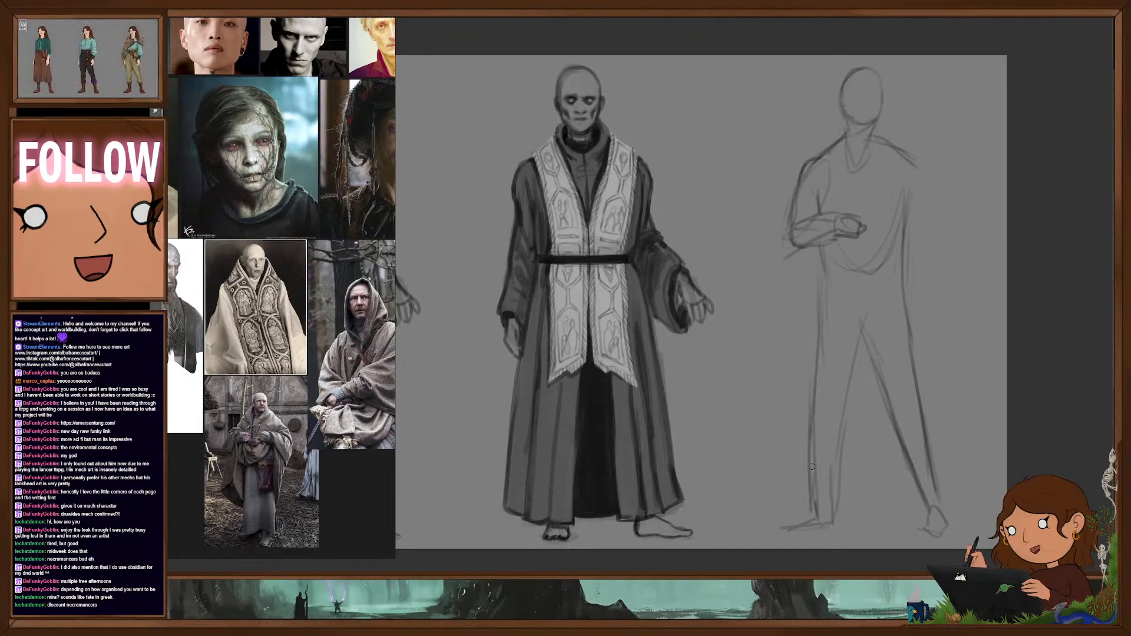
left_click_drag(812, 466, 780, 529)
left_click_drag(864, 331, 841, 452)
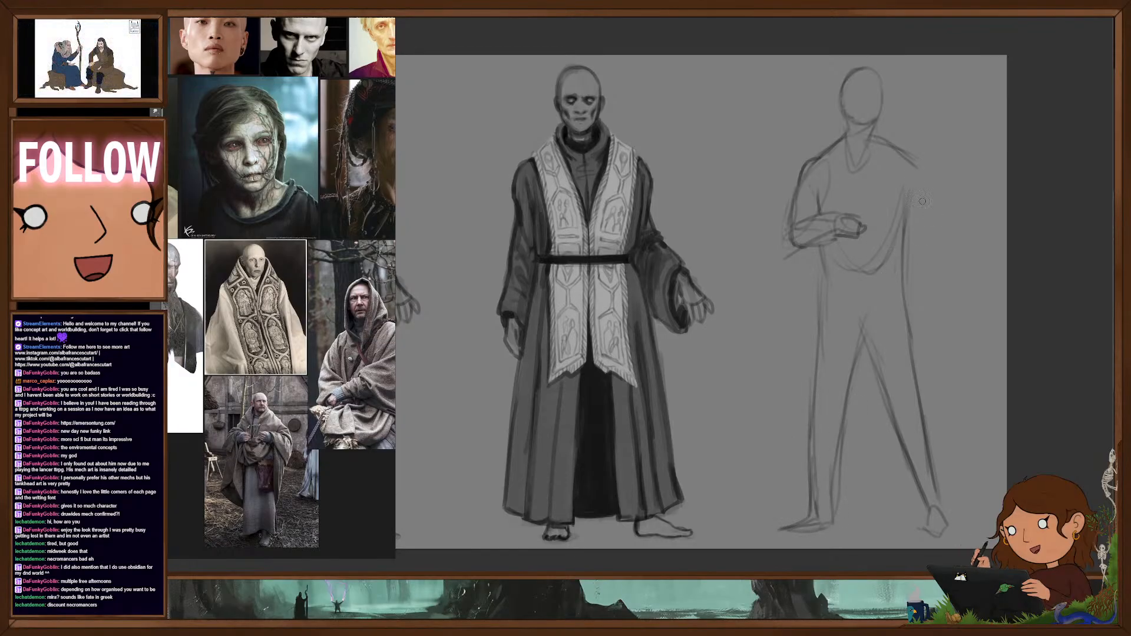
- Sketch the other arm hanging straight down with its hand, and add facial guidelines and a firmer neck line
left_click_drag(916, 159, 943, 254)
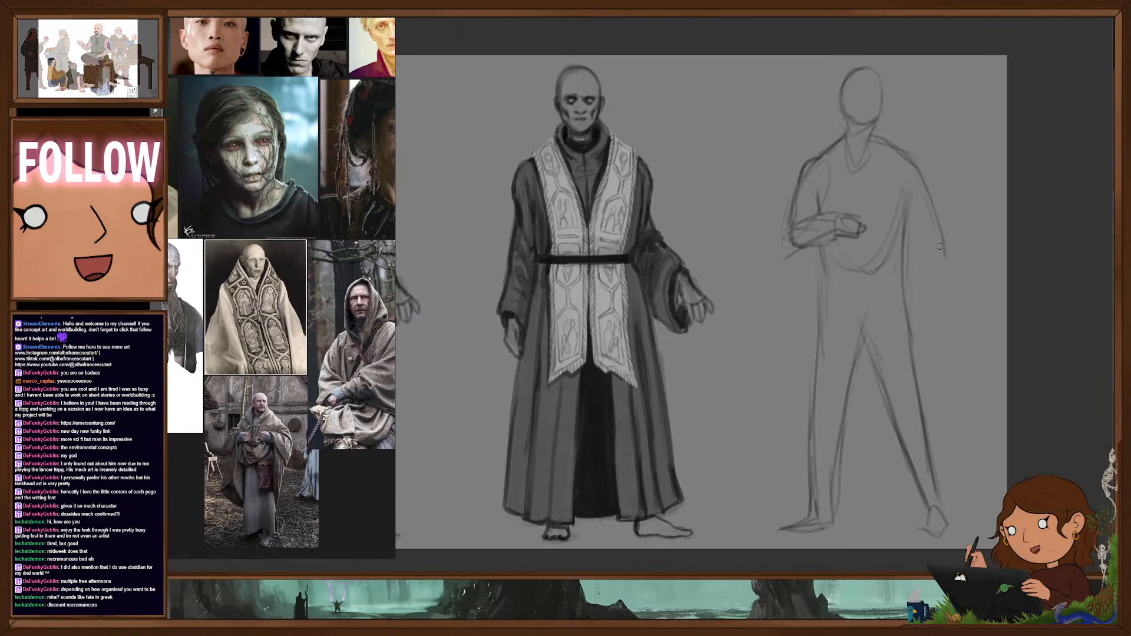
left_click_drag(945, 273, 953, 316)
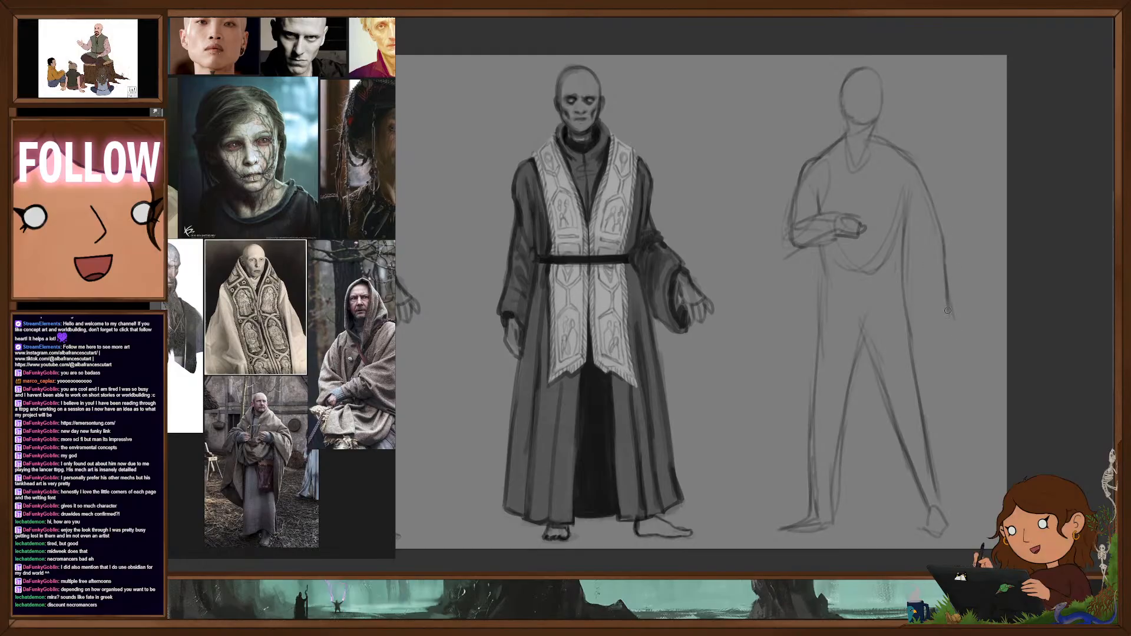
mouse_move(935, 244)
left_mouse_down()
mouse_move(928, 203)
mouse_move(939, 337)
left_mouse_up()
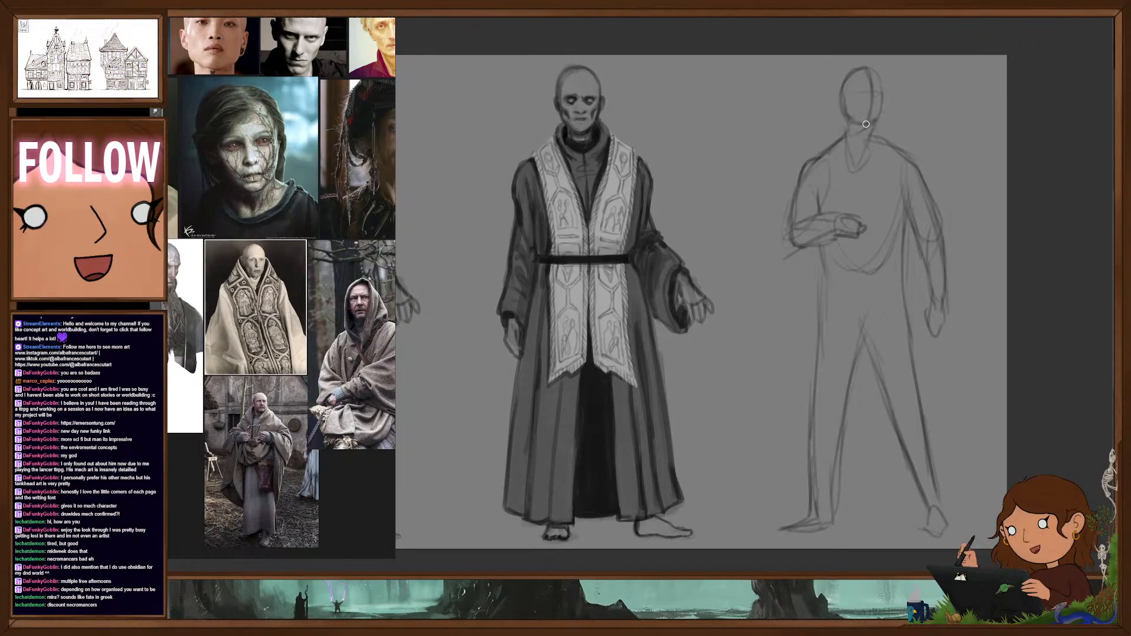
mouse_move(854, 122)
left_mouse_down()
mouse_move(874, 122)
mouse_move(859, 159)
left_mouse_up()
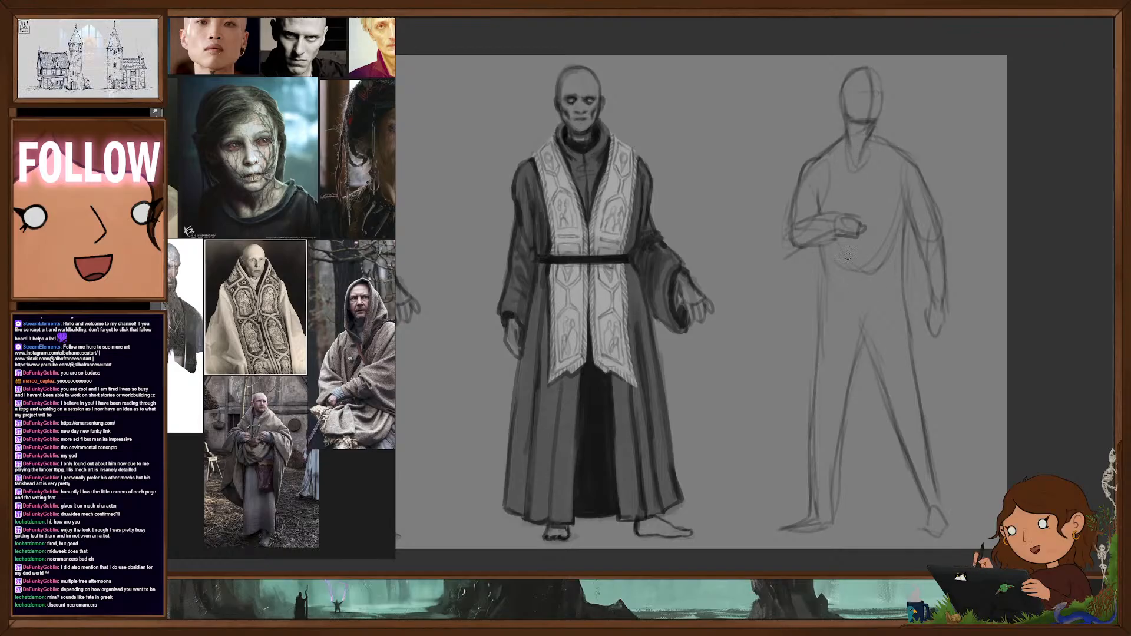
- Sketch a wide draped sleeve falling from the bent arm, long cloth folds down the leg, and a curved robe hem at the ankles
left_click_drag(814, 223, 795, 276)
mouse_move(814, 209)
left_mouse_down()
mouse_move(793, 239)
mouse_move(777, 236)
left_mouse_up()
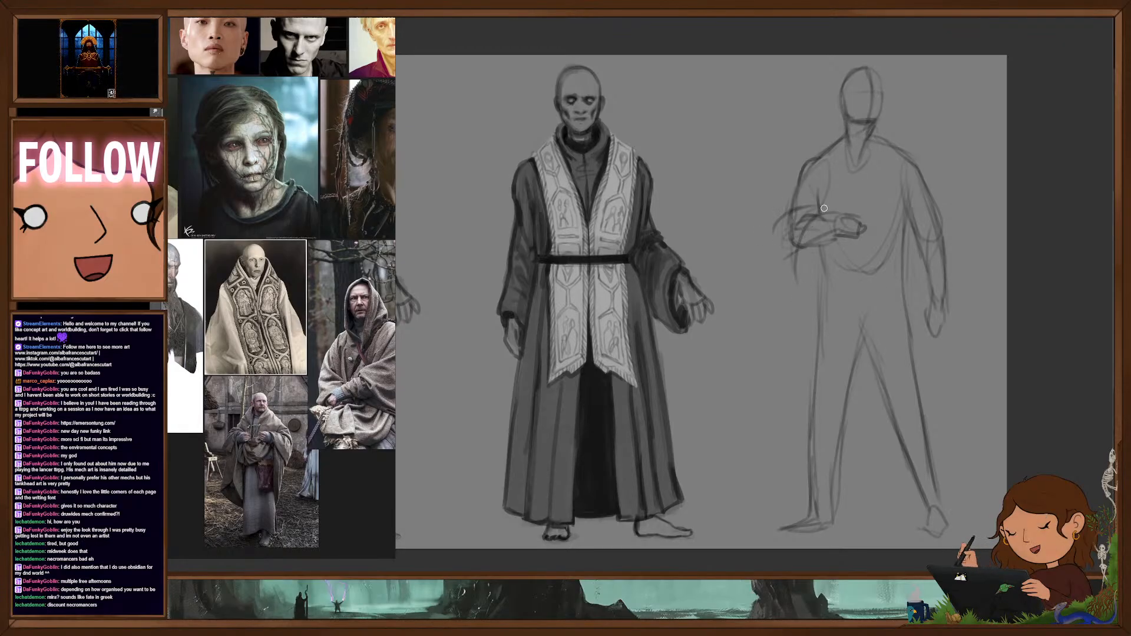
mouse_move(803, 195)
left_mouse_down()
mouse_move(774, 210)
mouse_move(766, 241)
mouse_move(796, 216)
left_mouse_up()
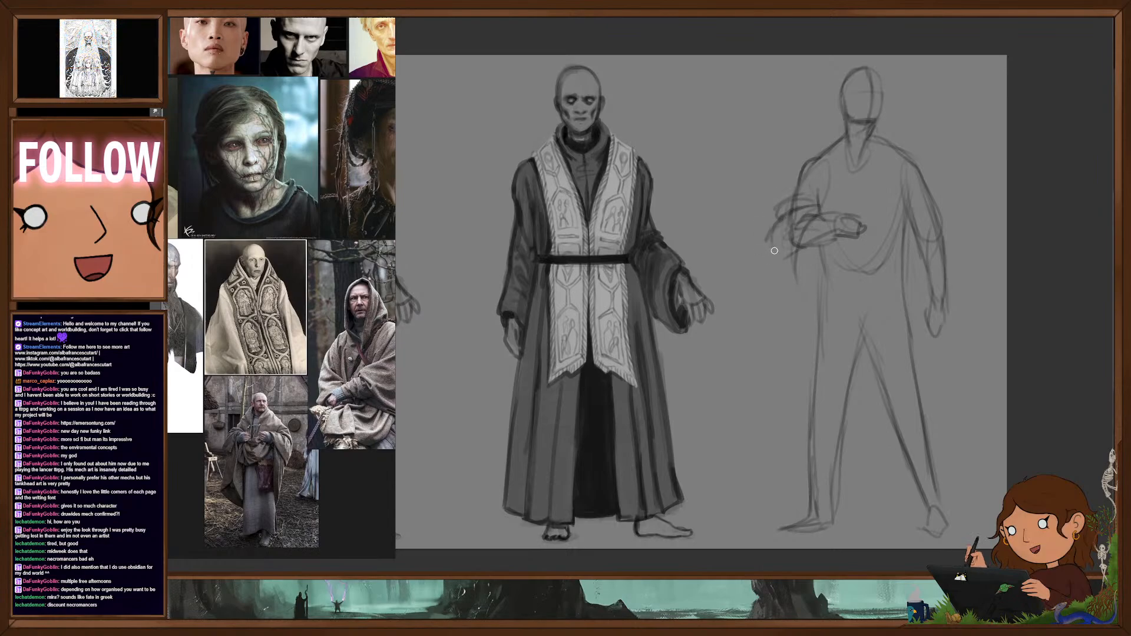
mouse_move(782, 258)
left_mouse_down()
mouse_move(763, 276)
mouse_move(800, 358)
left_mouse_up()
left_click_drag(767, 394, 775, 400)
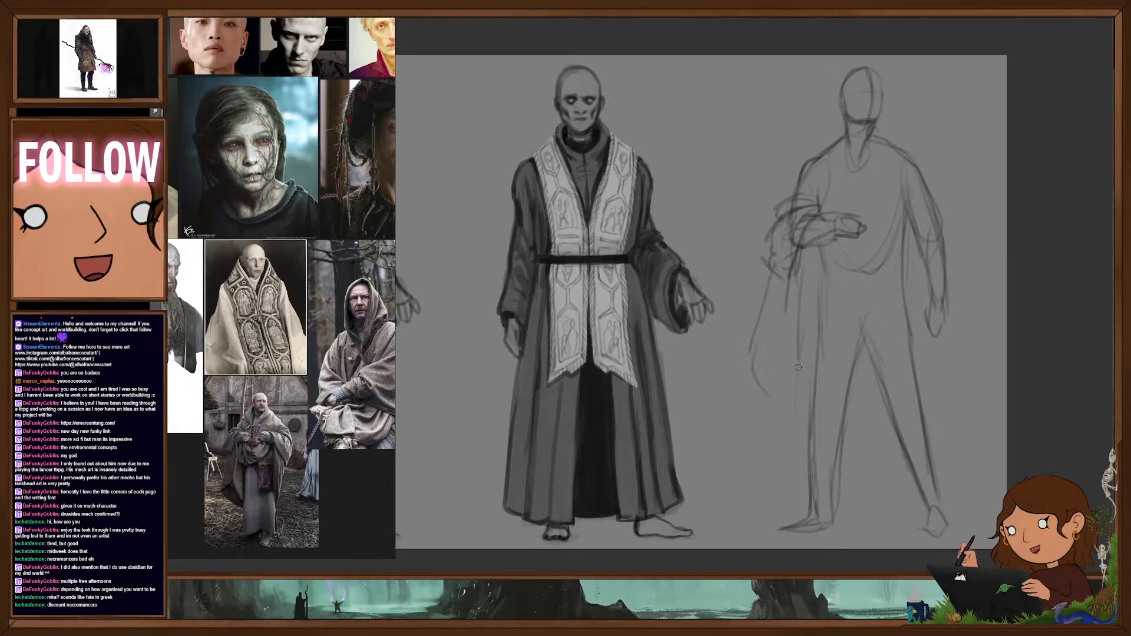
left_click_drag(817, 283, 803, 488)
left_click_drag(807, 339, 799, 410)
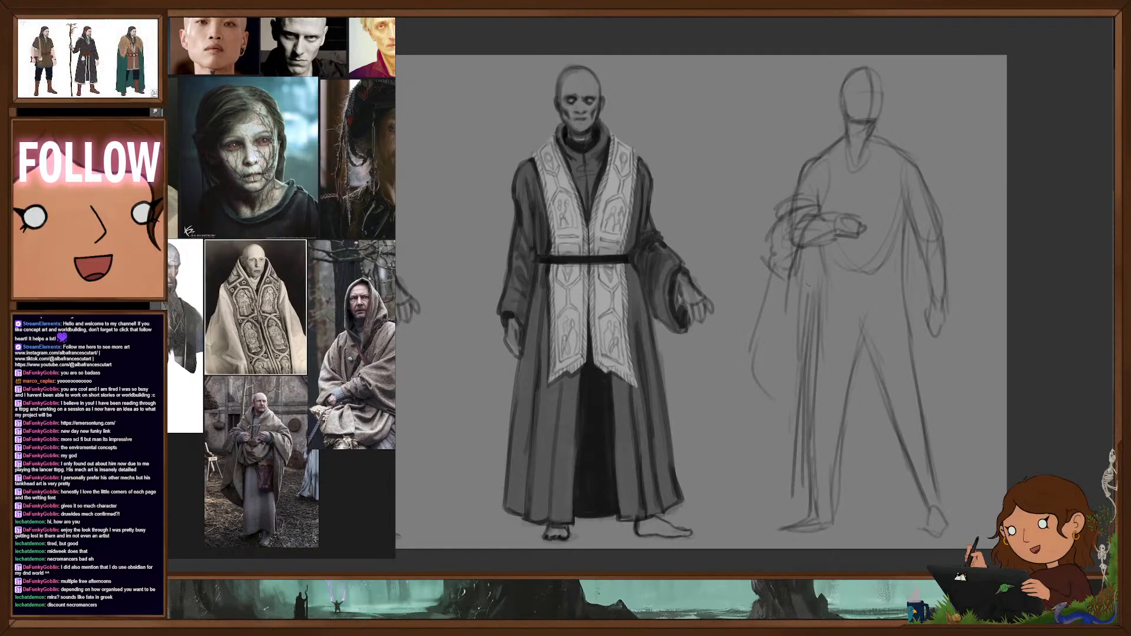
mouse_move(816, 269)
left_mouse_down()
mouse_move(791, 500)
mouse_move(831, 514)
mouse_move(957, 507)
left_mouse_up()
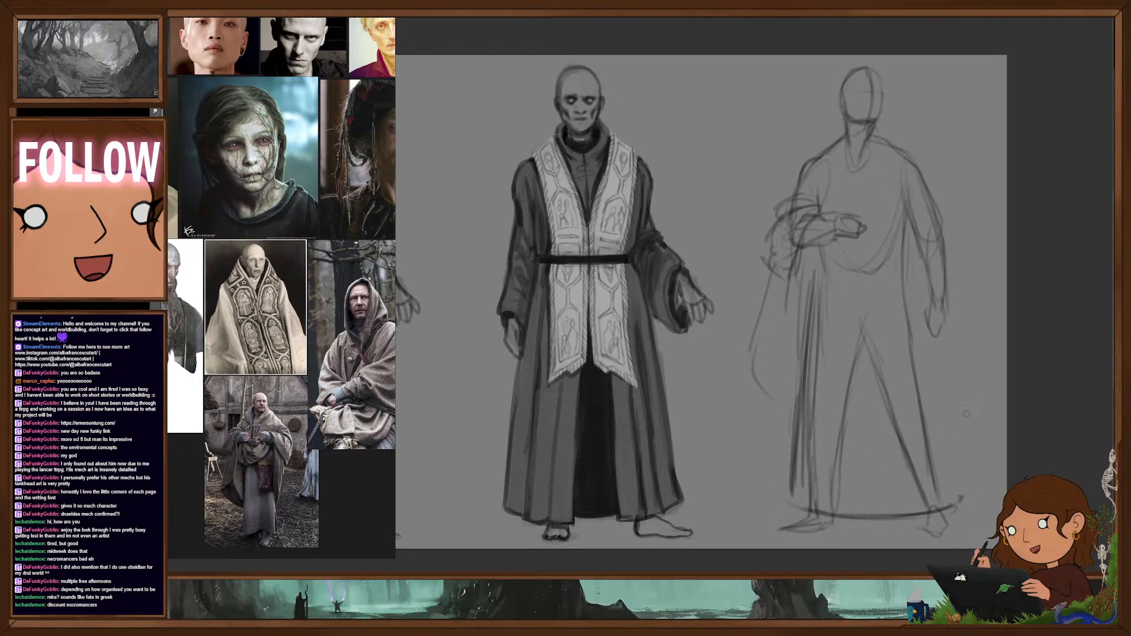
- Sketch the robe skirt's long side edge and inner folds beneath the hanging arm, and firm up the curved hem
left_click_drag(906, 272, 935, 439)
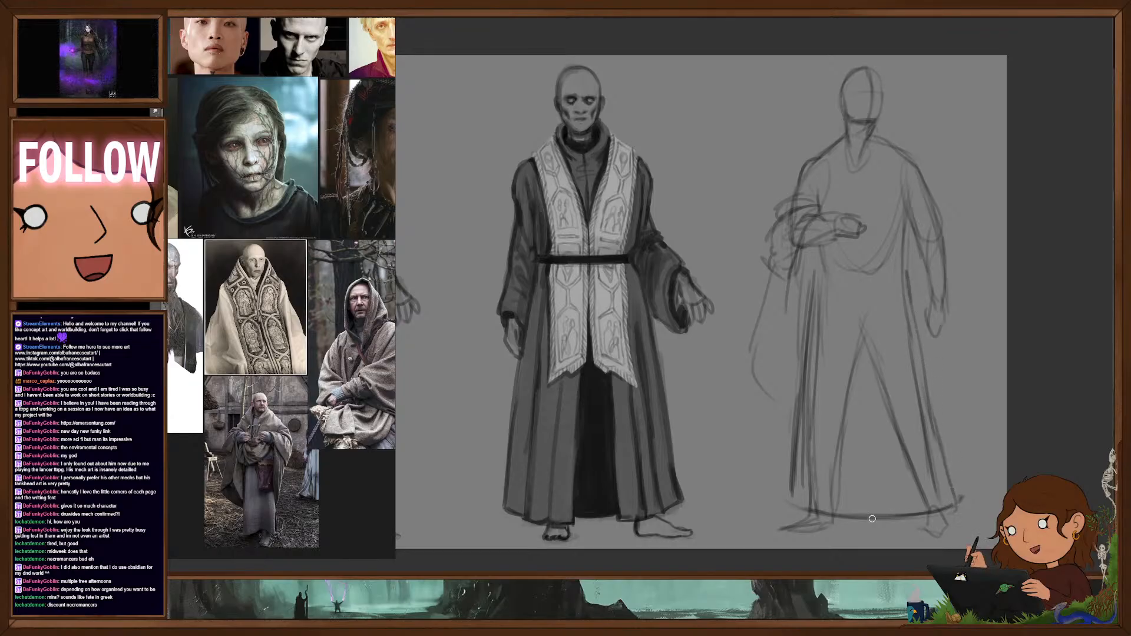
mouse_move(852, 511)
left_mouse_down()
mouse_move(863, 304)
mouse_move(910, 514)
left_mouse_up()
left_click_drag(914, 333, 939, 437)
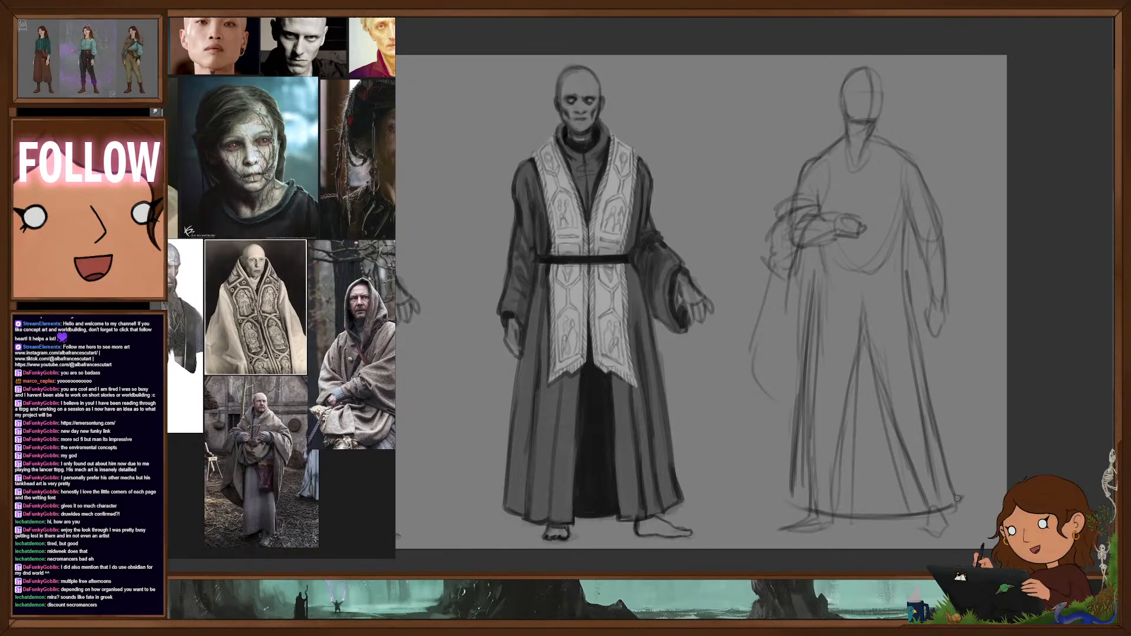
left_click_drag(943, 507, 962, 498)
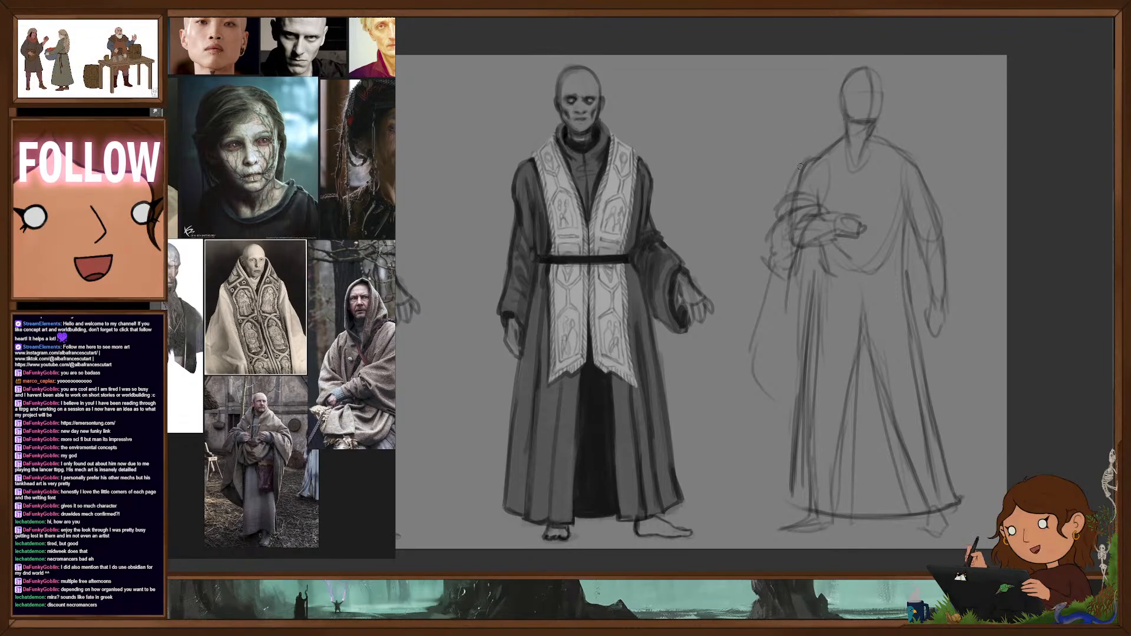
- Sketch a thick shawl collar around the neck and over both shoulders, with first folds down the chest
mouse_move(825, 183)
left_mouse_down()
mouse_move(811, 147)
mouse_move(836, 111)
left_mouse_up()
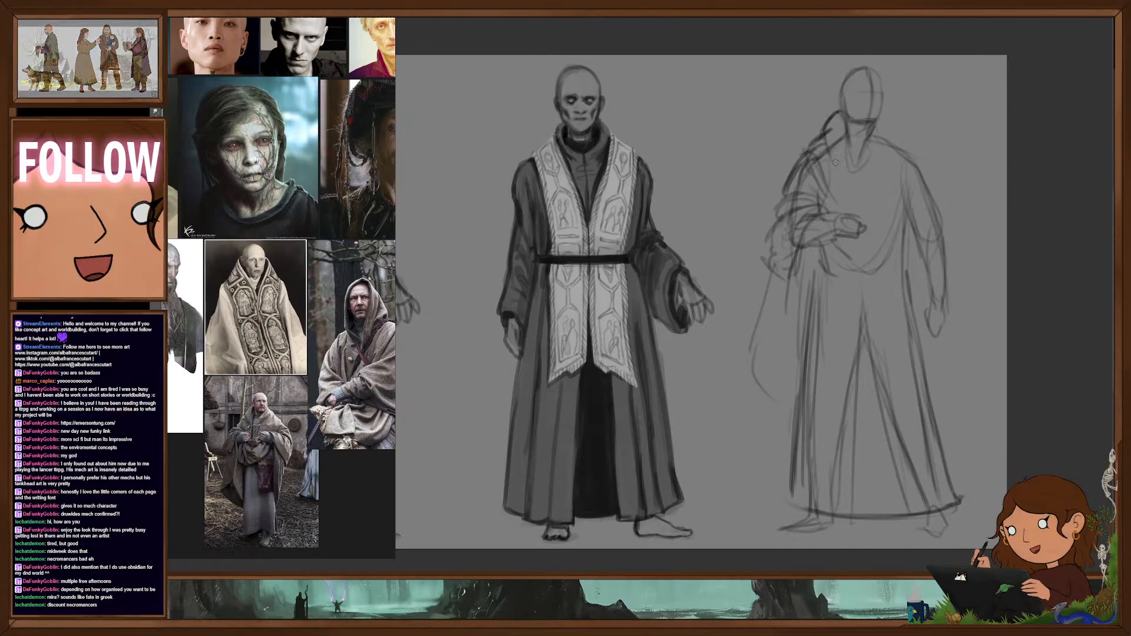
mouse_move(879, 115)
left_mouse_down()
mouse_move(885, 133)
mouse_move(869, 174)
left_mouse_up()
left_click_drag(883, 115, 900, 136)
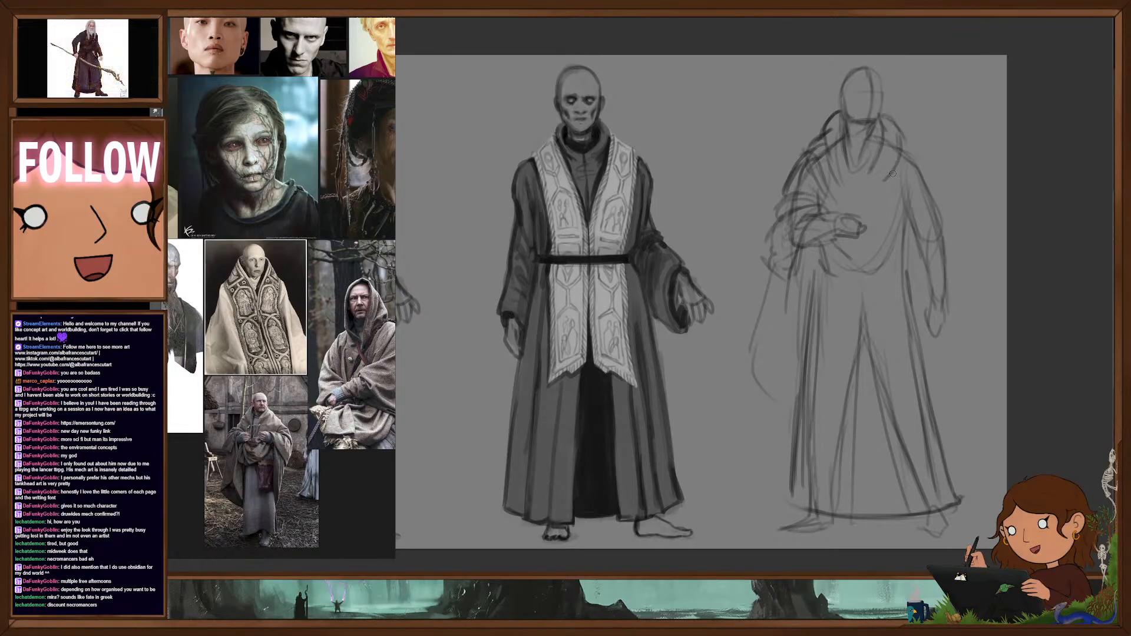
mouse_move(893, 174)
left_mouse_down()
mouse_move(907, 147)
mouse_move(929, 181)
left_mouse_up()
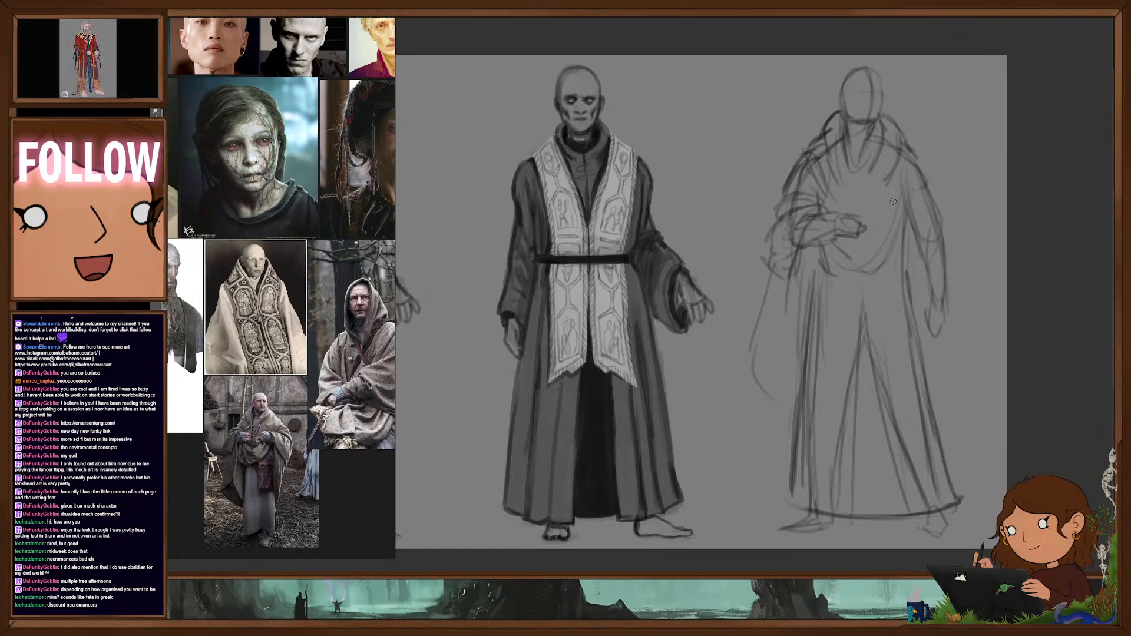
left_click_drag(894, 220, 878, 229)
- Outline the wide sleeve opening draped over the bent arm and the long cloth hanging behind it to mid-shin
mouse_move(883, 189)
left_mouse_down()
mouse_move(876, 225)
mouse_move(785, 196)
mouse_move(751, 247)
left_mouse_up()
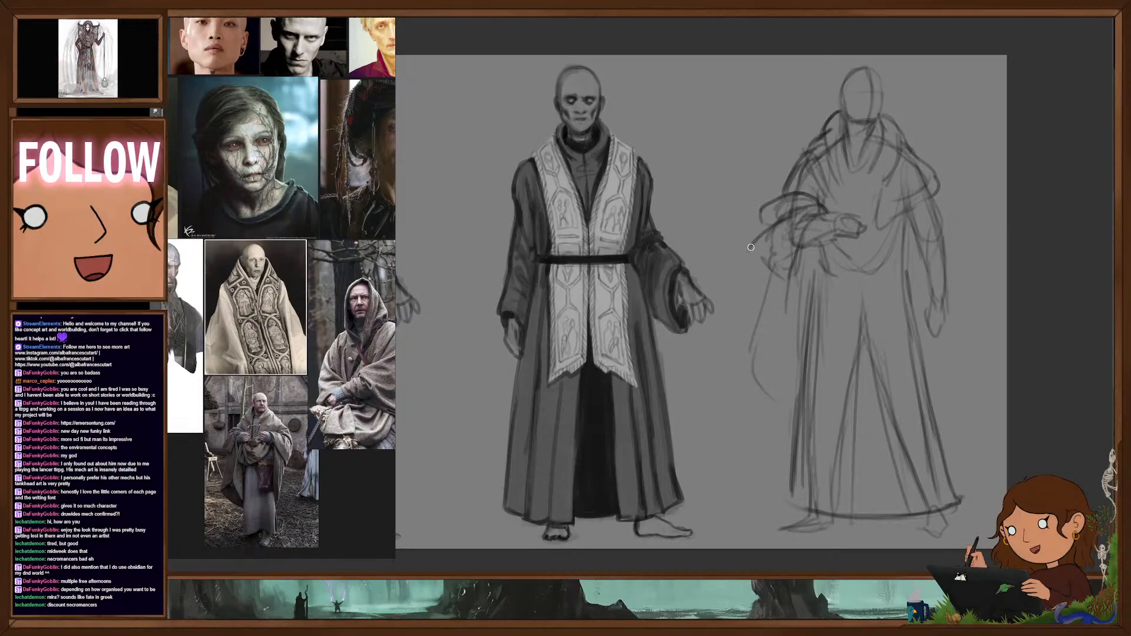
left_click_drag(771, 291, 798, 250)
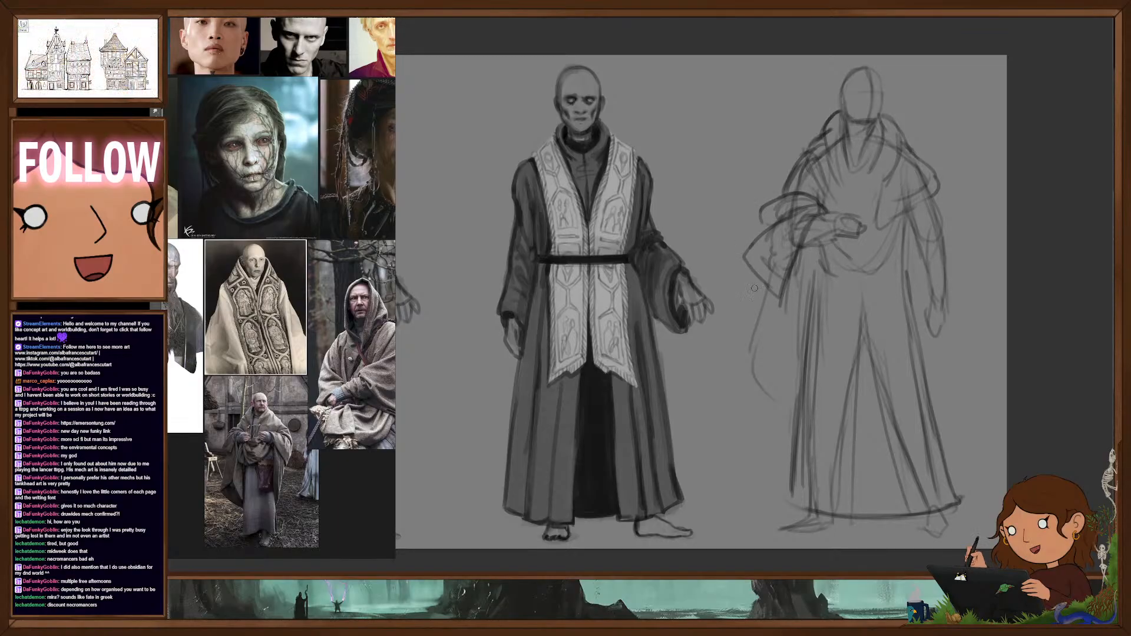
mouse_move(738, 331)
left_mouse_down()
mouse_move(730, 383)
mouse_move(797, 432)
left_mouse_up()
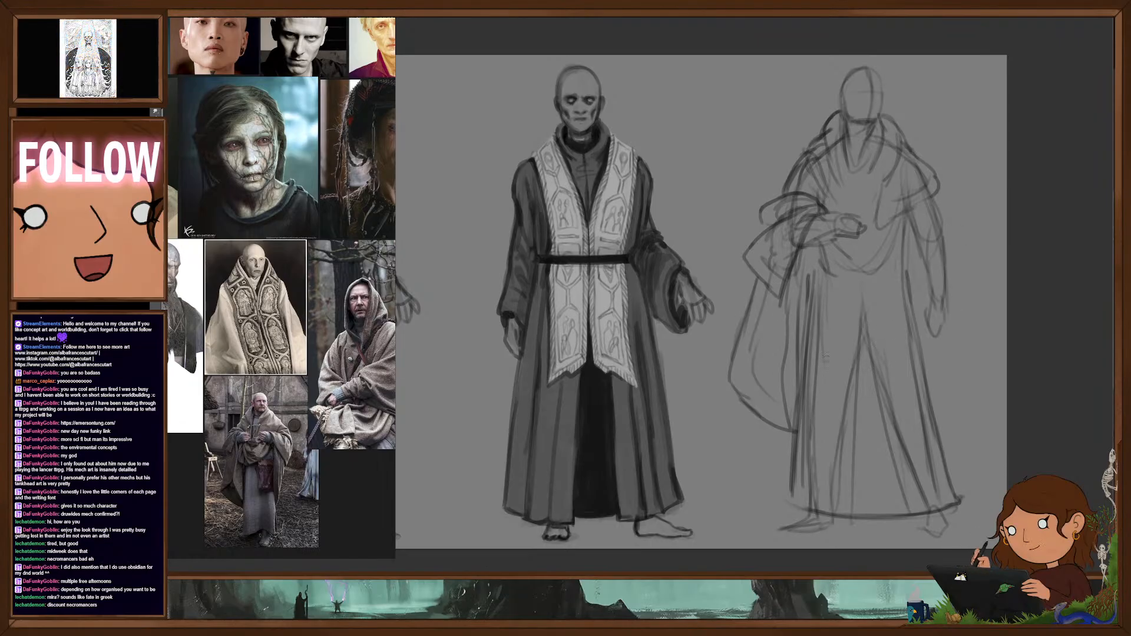
- Add draped shawl folds across the chest and waist, and sketch the bent arm's hand gripping the cloth
mouse_move(813, 270)
left_mouse_down()
mouse_move(868, 289)
mouse_move(908, 219)
left_mouse_up()
mouse_move(853, 176)
left_mouse_down()
mouse_move(874, 174)
mouse_move(848, 205)
mouse_move(854, 222)
mouse_move(858, 204)
left_mouse_up()
left_click_drag(855, 226, 862, 233)
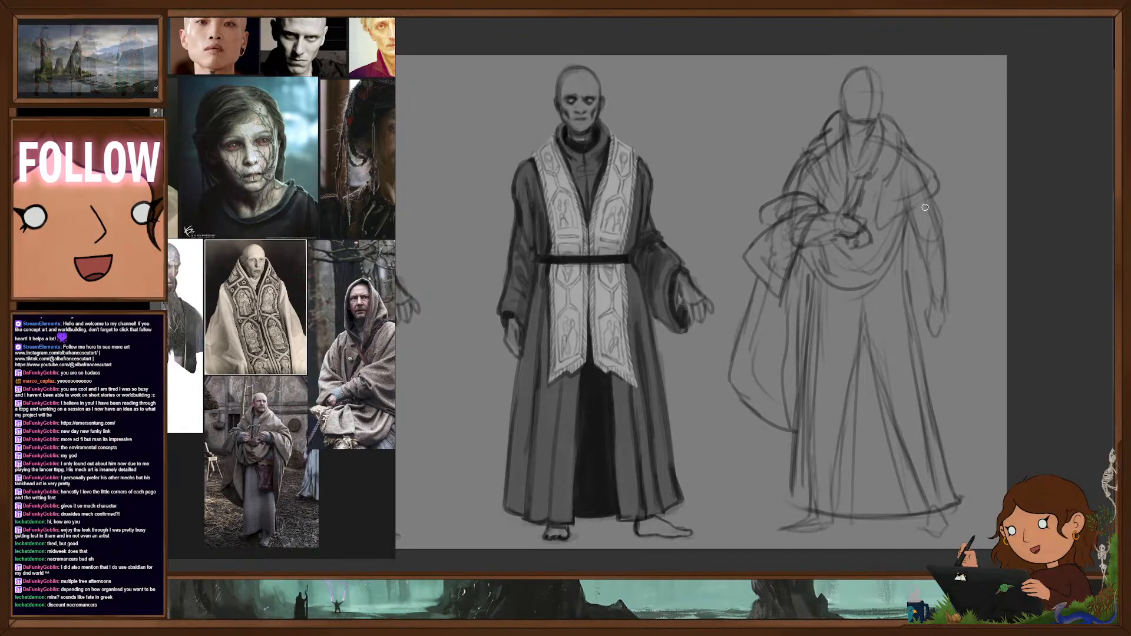
- Draw the shawl's lower edge across the waist and around the hanging arm, with cloth falling behind that arm
left_click_drag(839, 275, 910, 270)
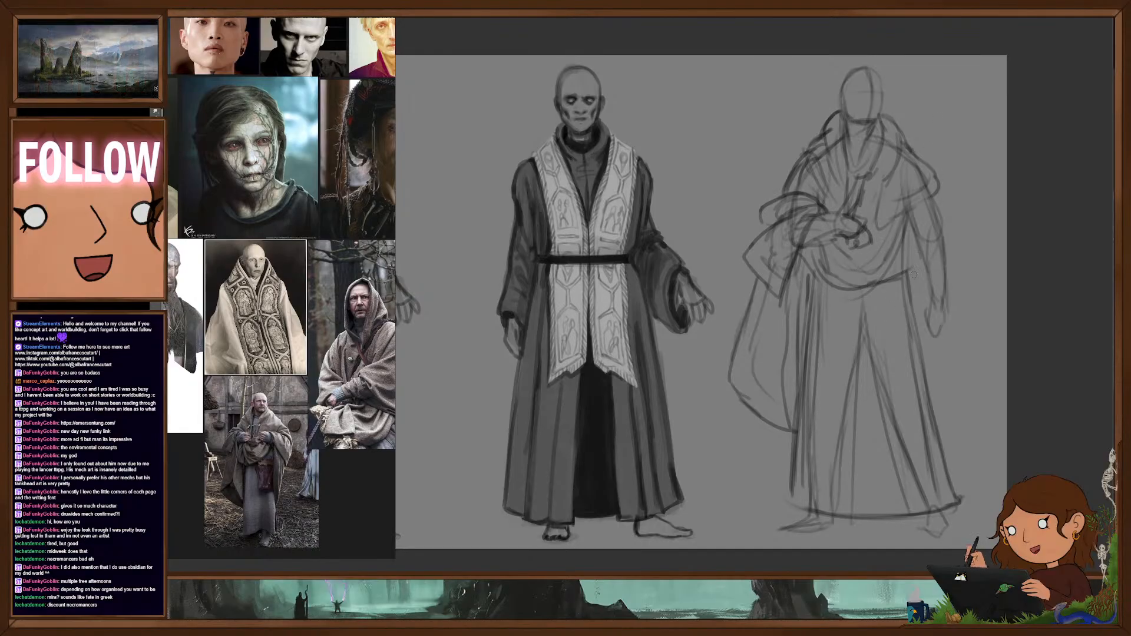
left_click_drag(938, 198, 950, 244)
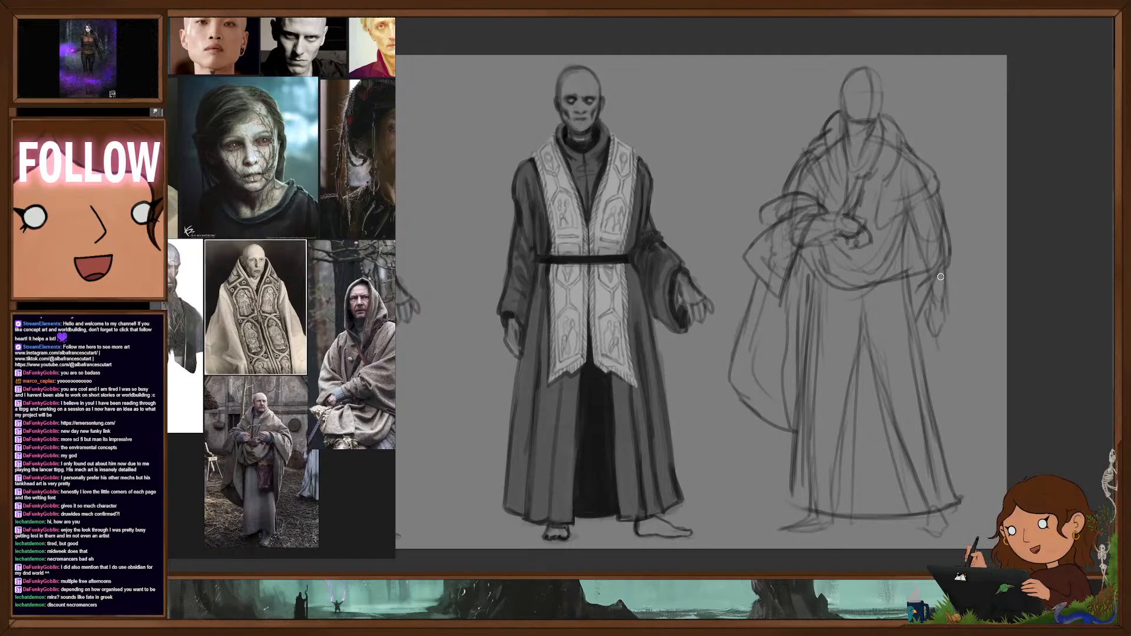
mouse_move(945, 283)
left_mouse_down()
mouse_move(957, 412)
mouse_move(947, 442)
mouse_move(933, 319)
left_mouse_up()
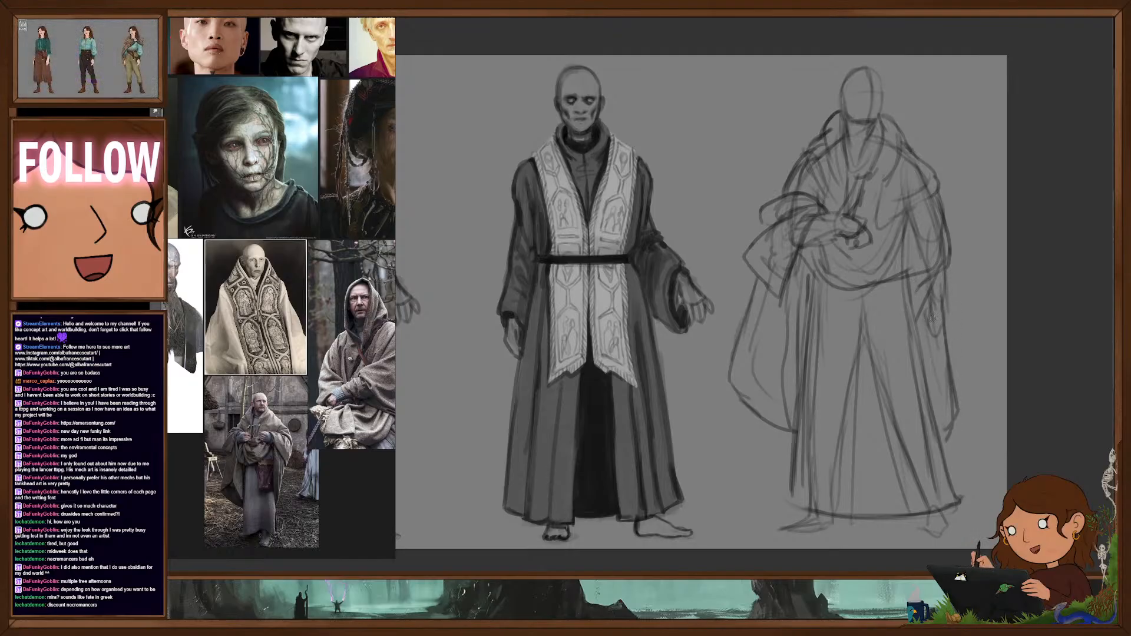
- Darken the contours of both hands and the bent forearm, and shade the neck just under the chin
mouse_move(928, 277)
left_mouse_down()
mouse_move(944, 302)
mouse_move(927, 326)
mouse_move(935, 336)
left_mouse_up()
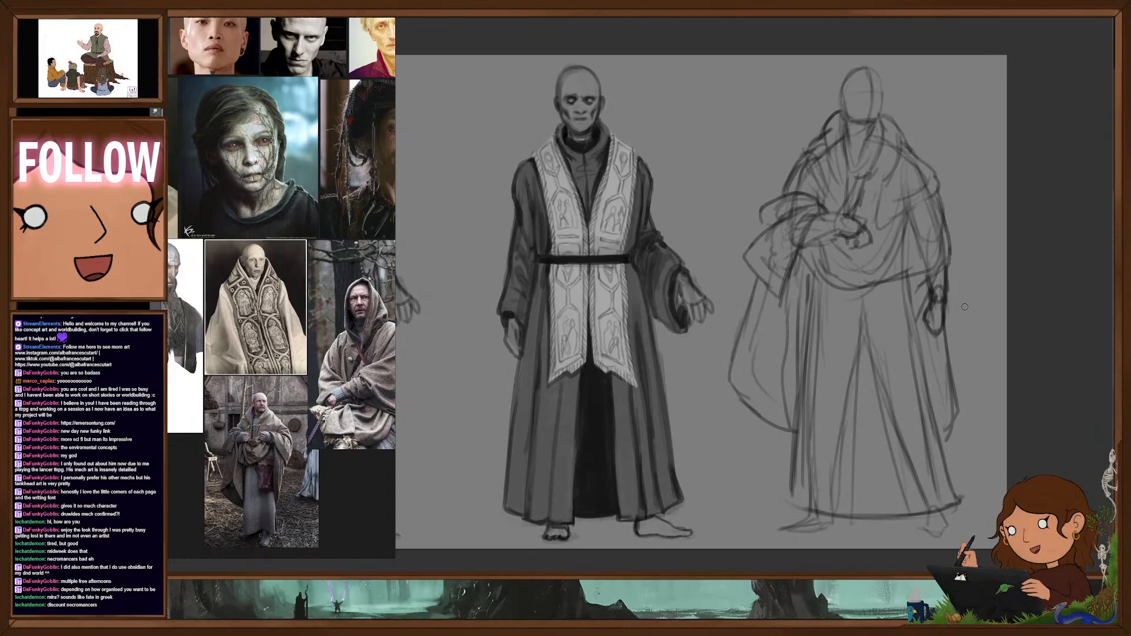
mouse_move(835, 221)
left_mouse_down()
mouse_move(867, 234)
mouse_move(816, 217)
mouse_move(787, 305)
left_mouse_up()
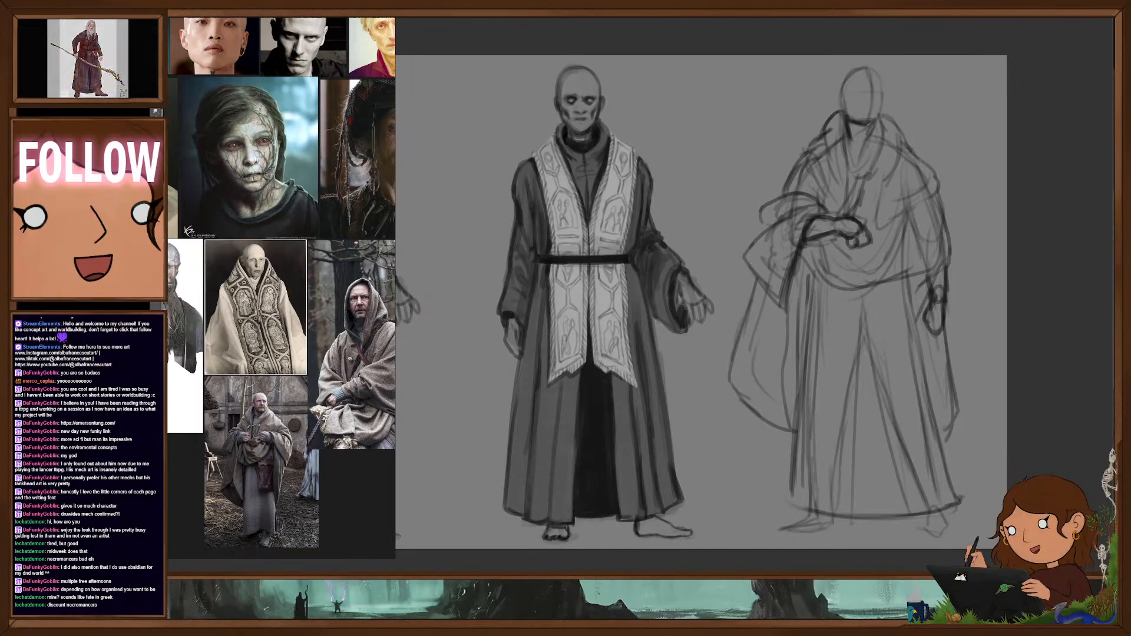
left_click_drag(865, 126, 861, 141)
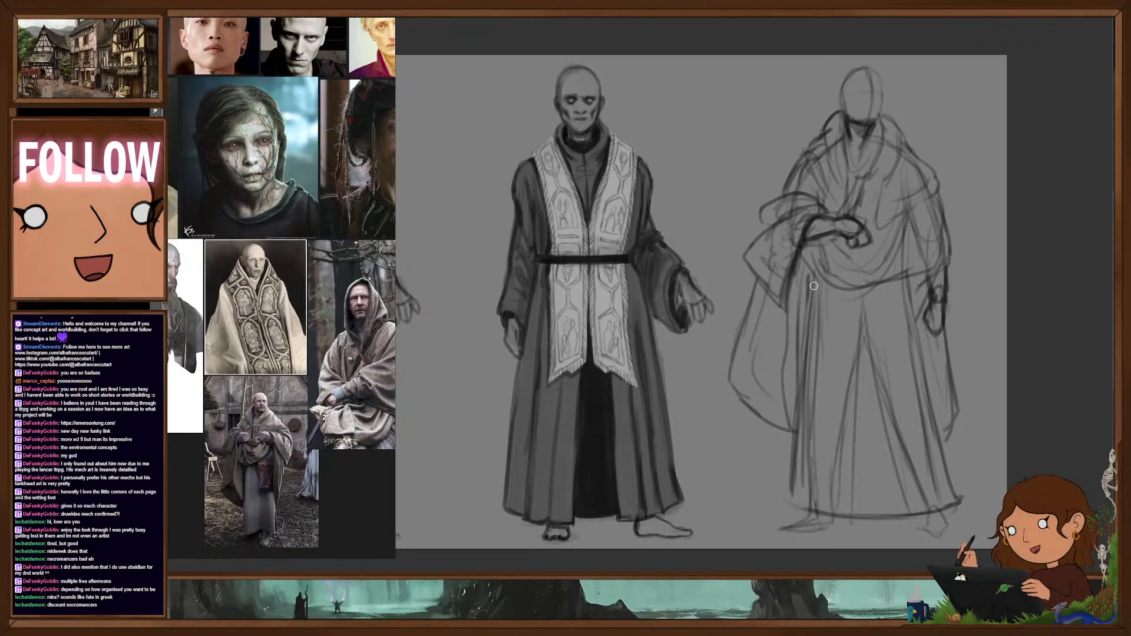
- Reinforce the robe skirt's outer edge and the long fold beneath the bent arm down to the hem
mouse_move(813, 285)
left_mouse_down()
mouse_move(790, 495)
mouse_move(834, 514)
left_mouse_up()
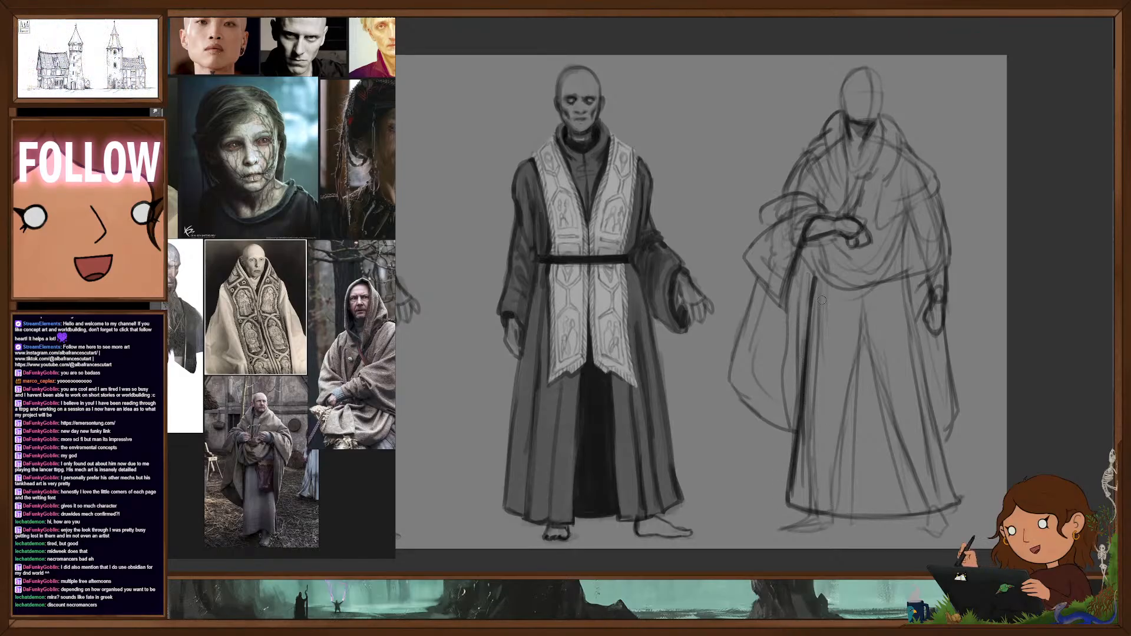
left_click_drag(821, 307, 797, 495)
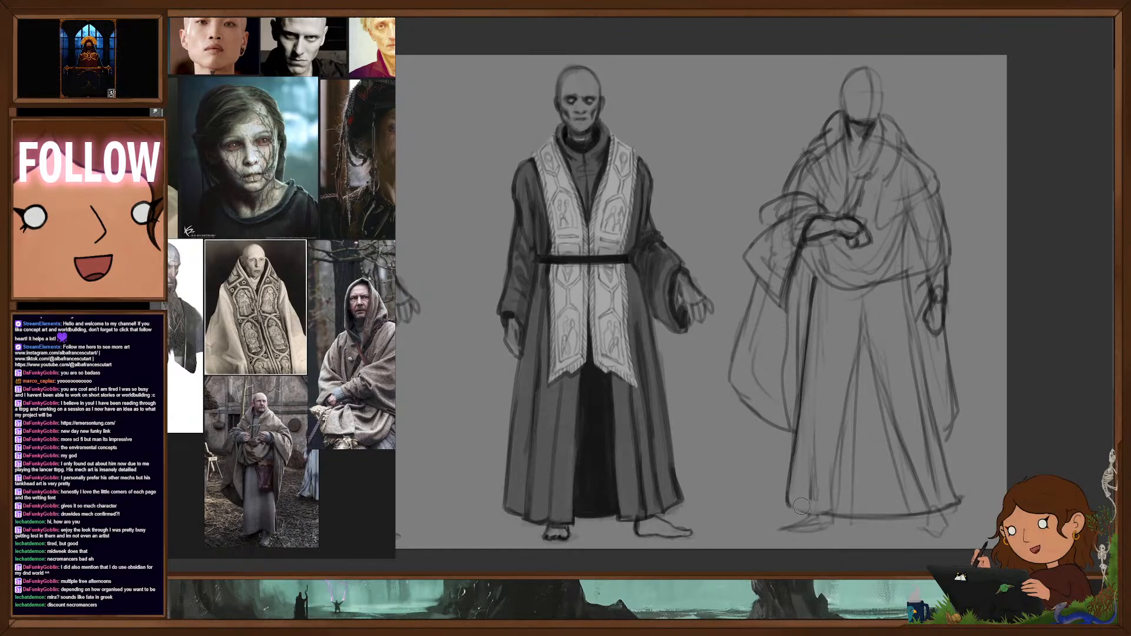
- Erase the old hem and lighten the leg and fold construction lines inside the robe skirt
mouse_move(834, 514)
left_mouse_down()
mouse_move(907, 516)
mouse_move(957, 494)
mouse_move(903, 345)
left_mouse_up()
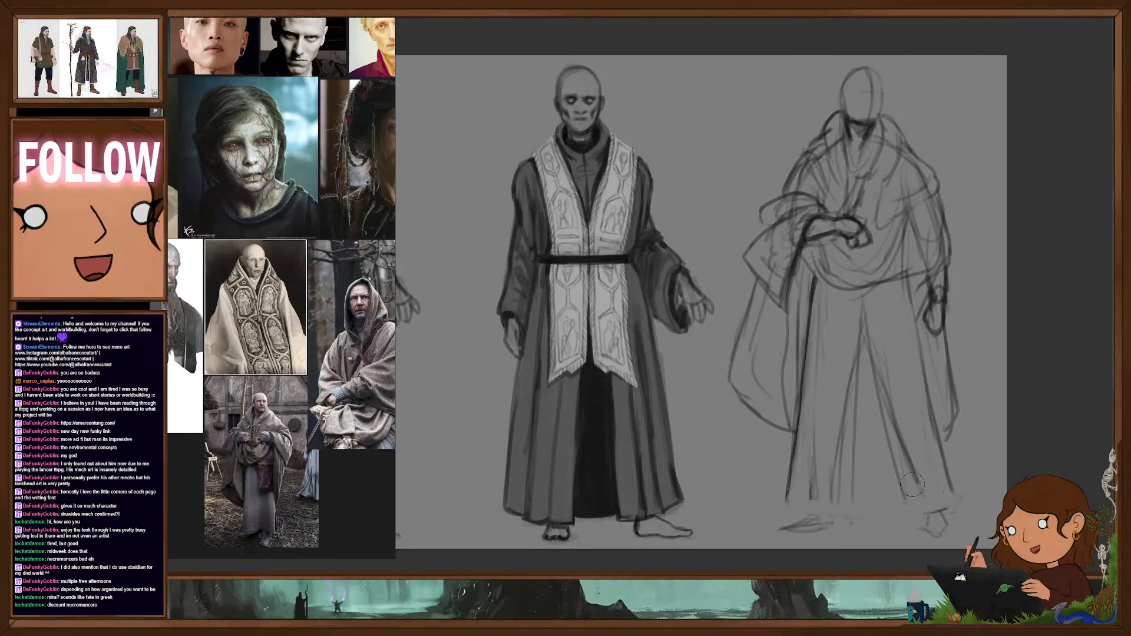
left_click_drag(865, 296, 890, 420)
left_click_drag(855, 321, 830, 500)
left_click_drag(853, 436, 852, 499)
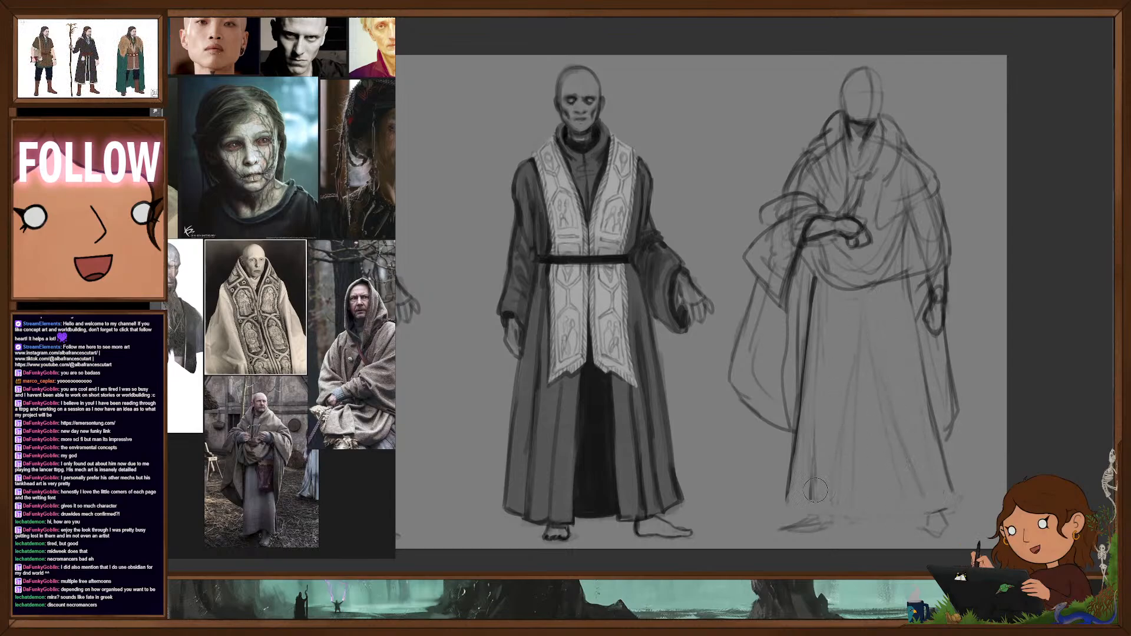
left_click_drag(818, 429, 813, 501)
left_click_drag(902, 289, 926, 434)
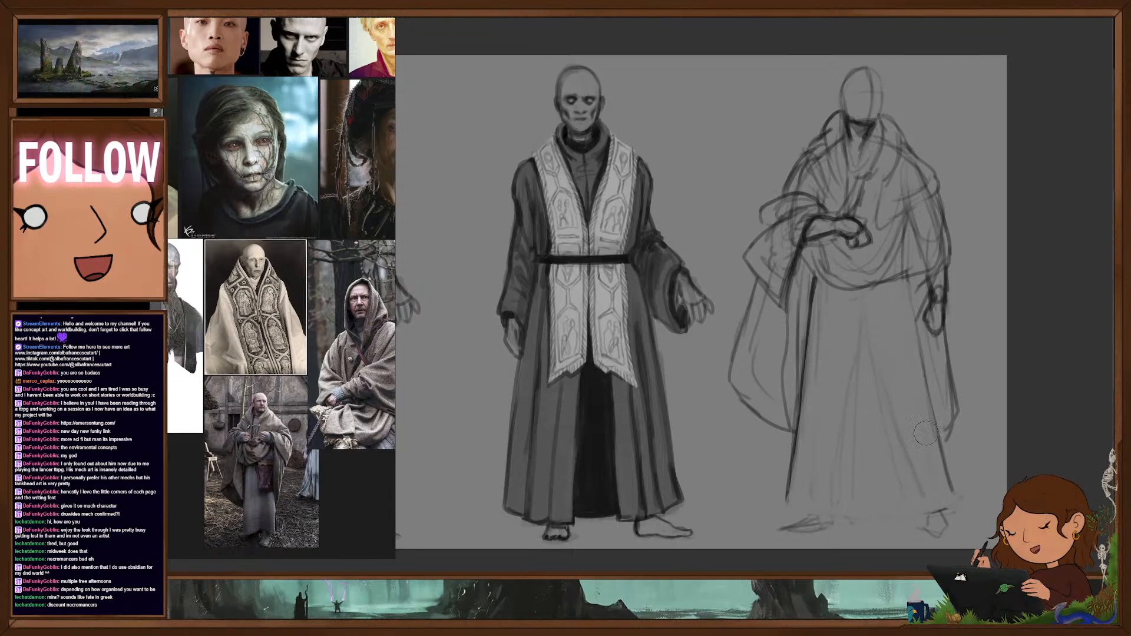
left_click_drag(910, 342, 941, 490)
left_click_drag(938, 365, 945, 409)
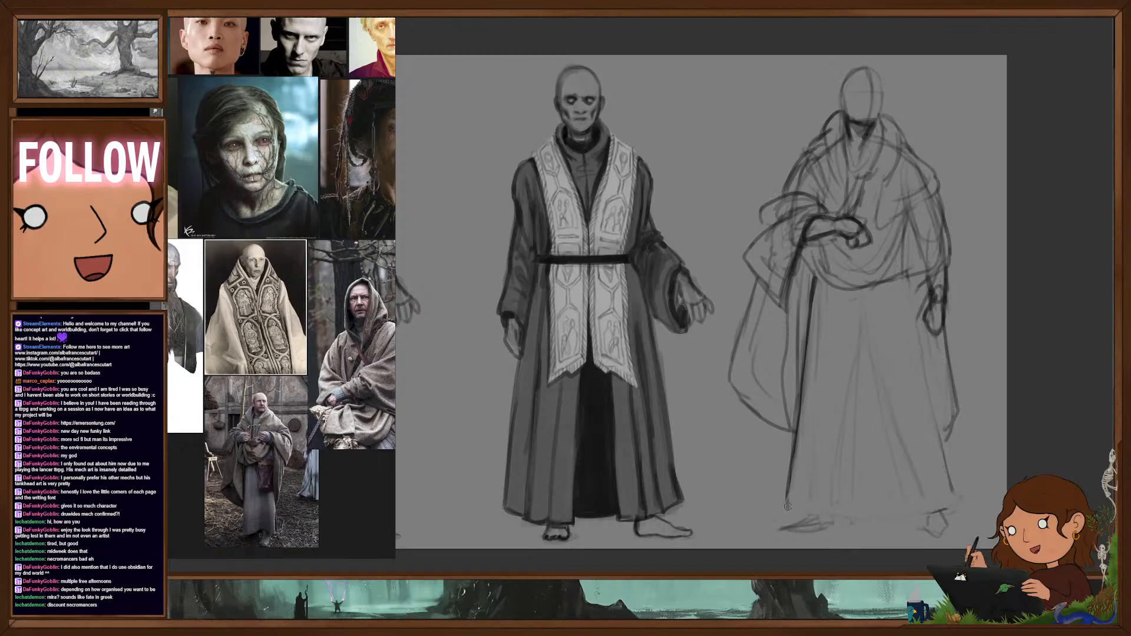
- Redraw the robe skirt with a wavy hem, long vertical folds and a firm side edge, and darken the shawl's lower edge
mouse_move(811, 452)
left_mouse_down()
mouse_move(815, 515)
mouse_move(897, 521)
left_mouse_up()
left_click_drag(853, 511, 881, 343)
mouse_move(879, 413)
left_mouse_down()
mouse_move(891, 505)
mouse_move(913, 522)
mouse_move(952, 507)
mouse_move(919, 367)
left_mouse_up()
left_click_drag(912, 287, 950, 499)
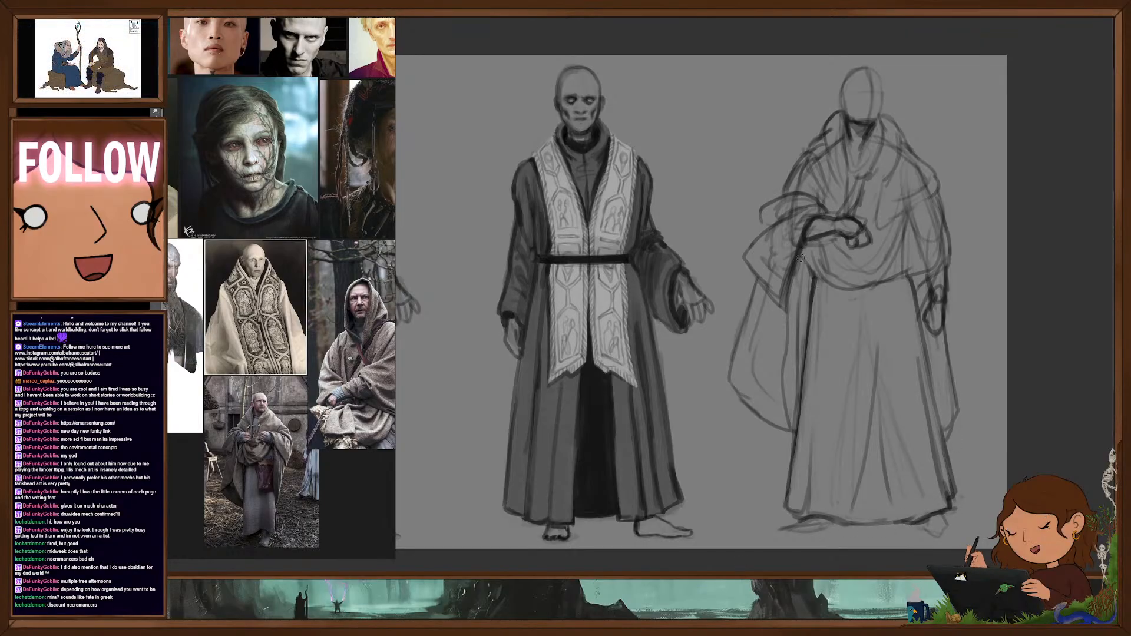
mouse_move(801, 258)
left_mouse_down()
mouse_move(866, 288)
mouse_move(905, 276)
left_mouse_up()
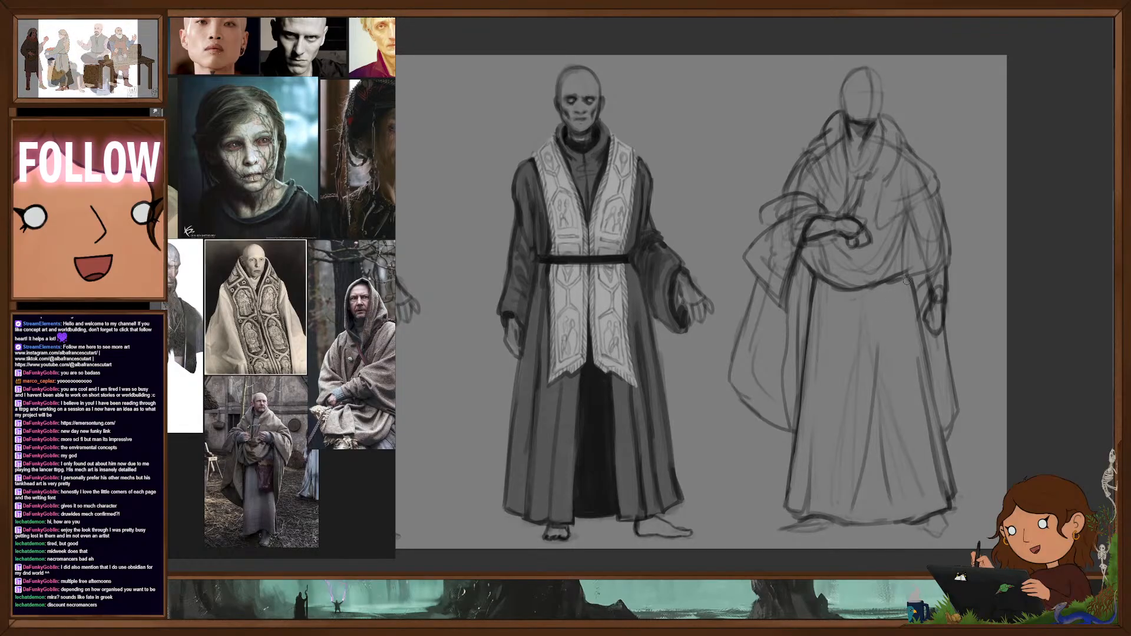
- Draw the facial features on the head and firm up the skull and jaw outline
left_click_drag(847, 129, 859, 147)
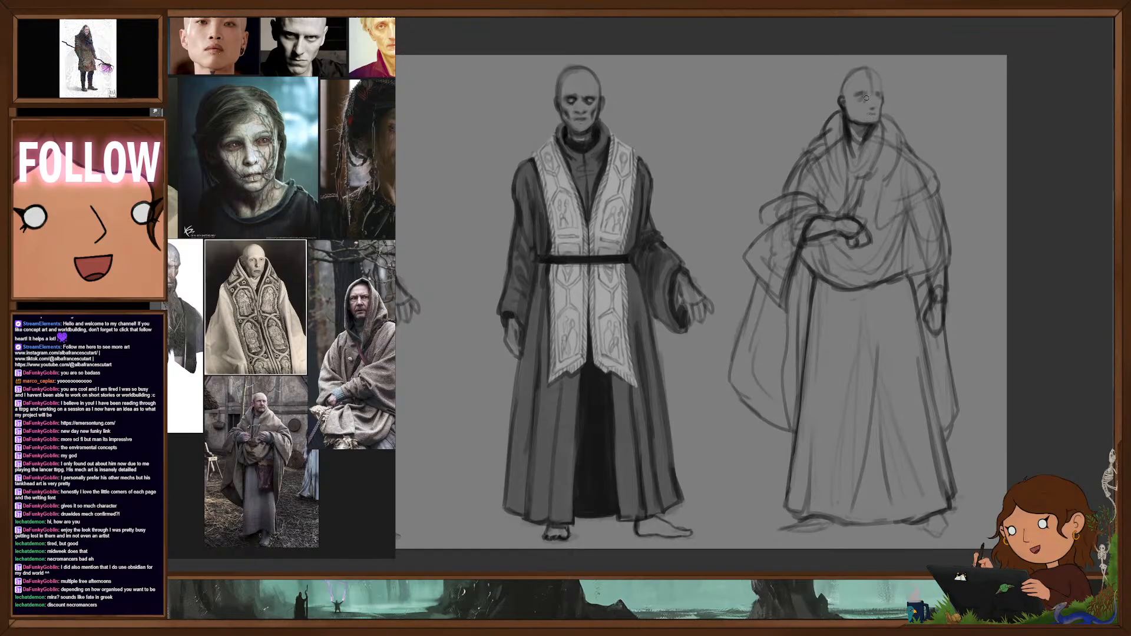
left_click_drag(866, 95, 870, 93)
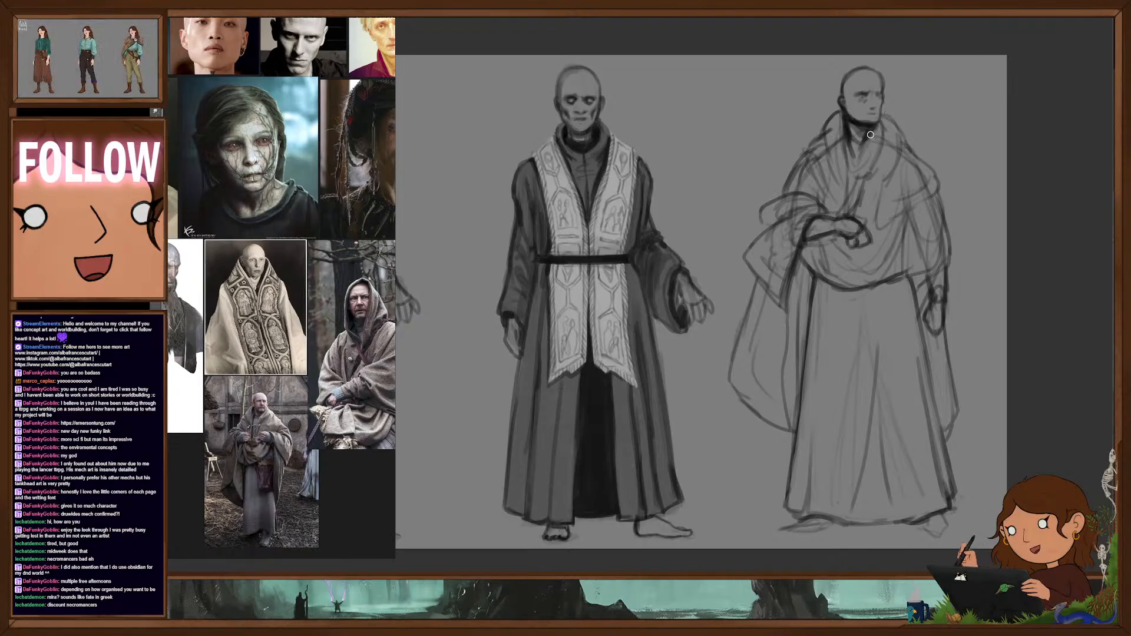
- Clean up the shawl's construction lines and define its V-shaped front opening, collar folds and the sleeve edge over the bent arm
left_click_drag(872, 131, 855, 160)
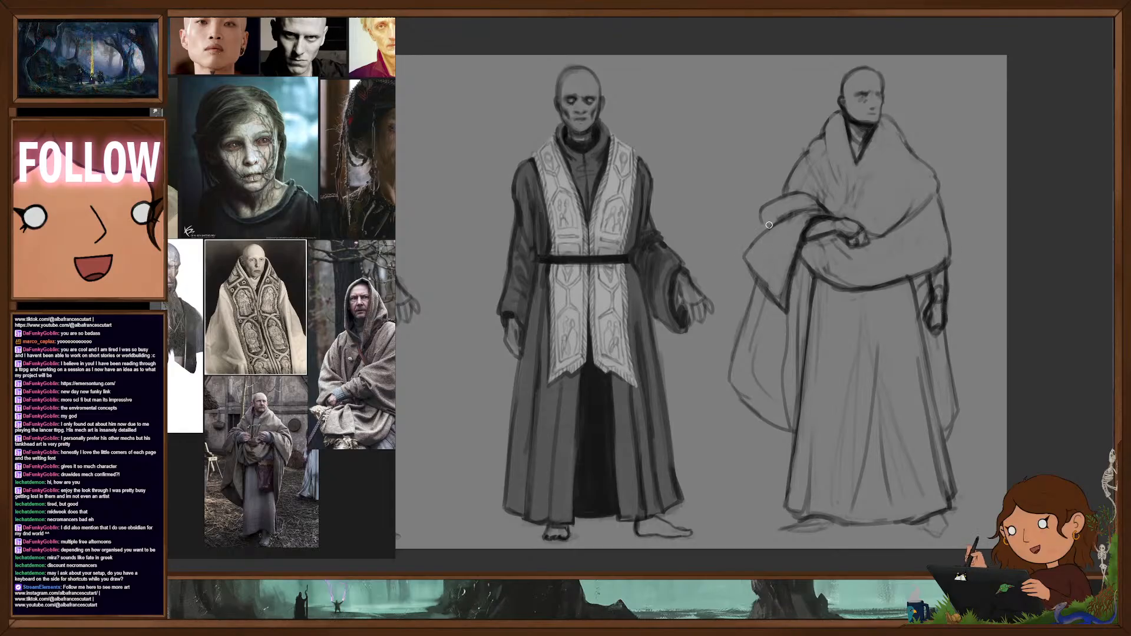
left_click_drag(762, 231, 762, 204)
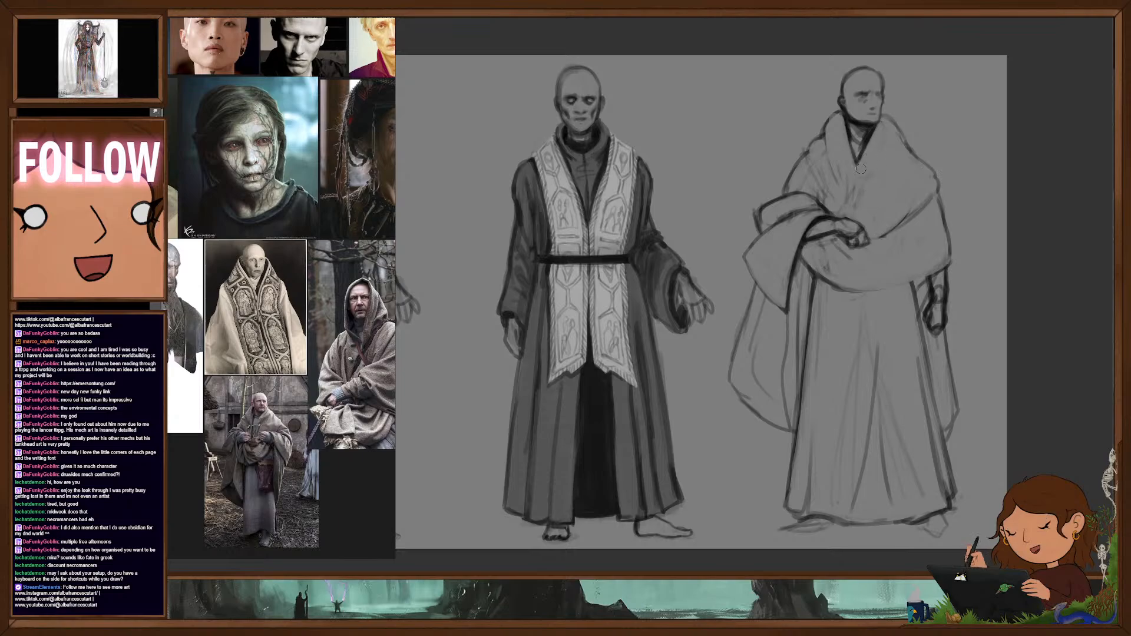
left_click_drag(844, 122, 864, 194)
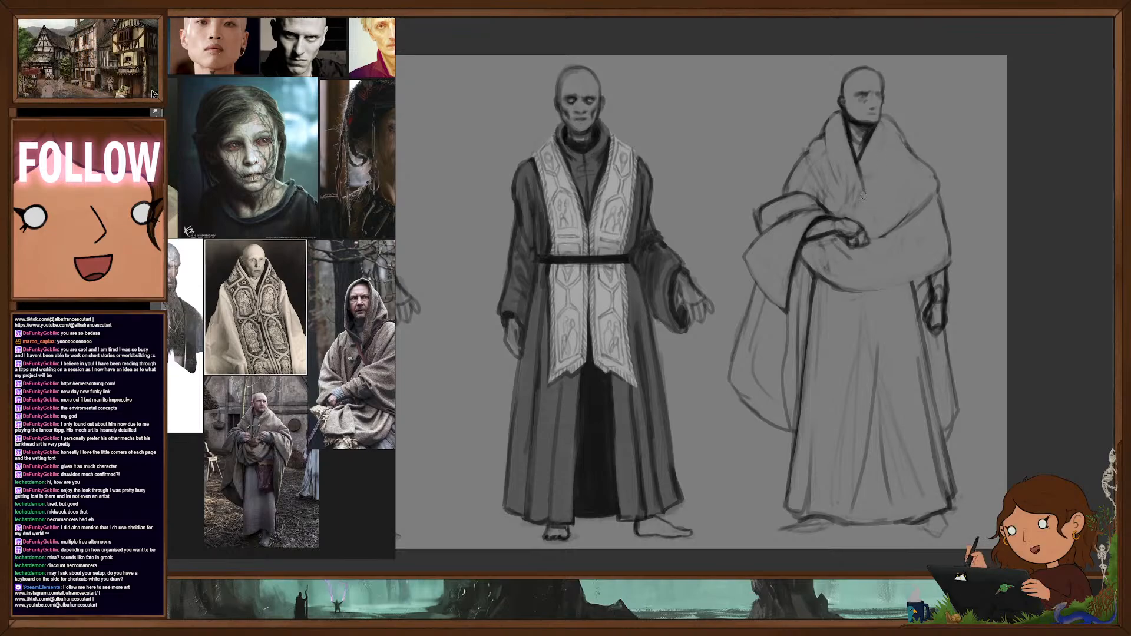
left_click_drag(856, 153, 860, 170)
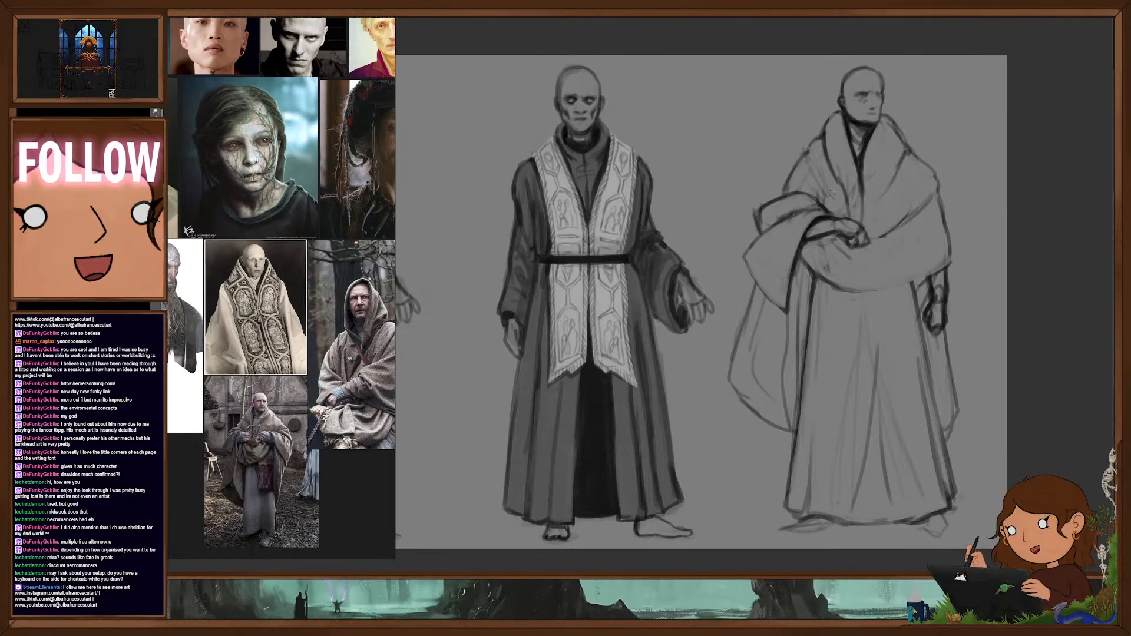
left_click_drag(808, 156, 816, 180)
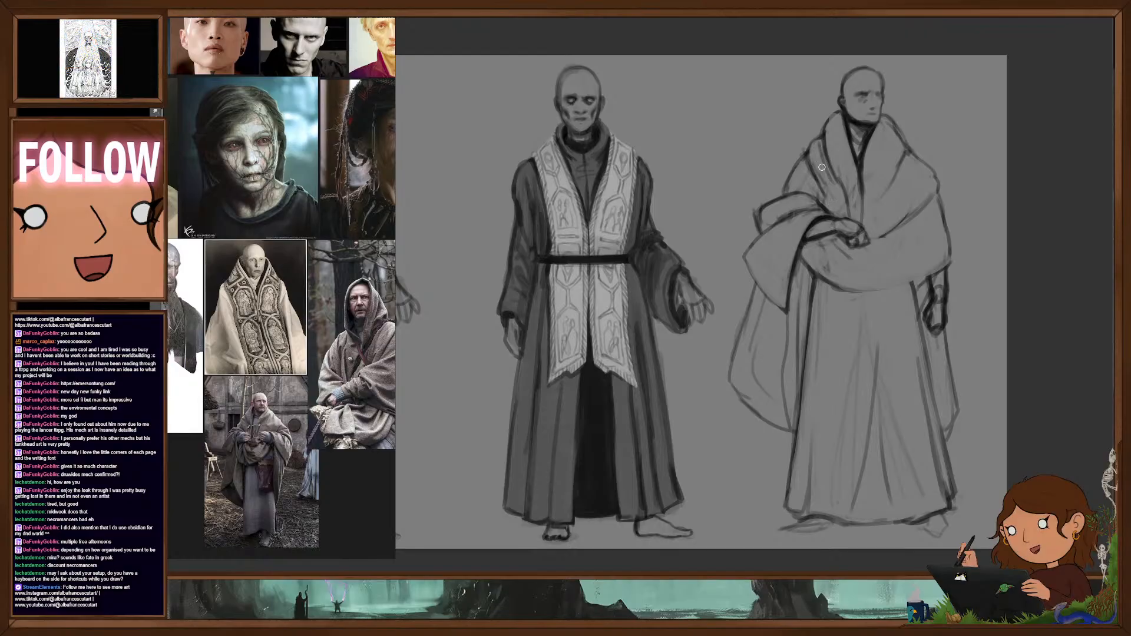
left_click_drag(824, 157, 844, 194)
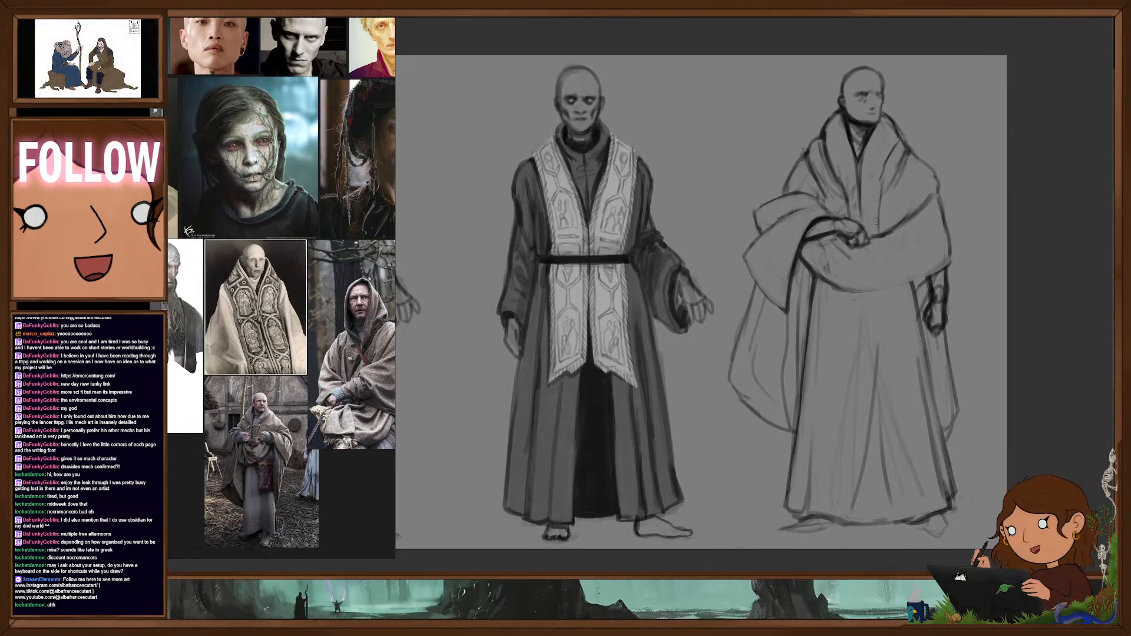
- Draw sweeping folds across the shawl's front wrap, shoulder and draped sleeve, and refine its outer shoulder contour
mouse_move(875, 237)
left_mouse_down()
mouse_move(921, 193)
mouse_move(905, 215)
left_mouse_up()
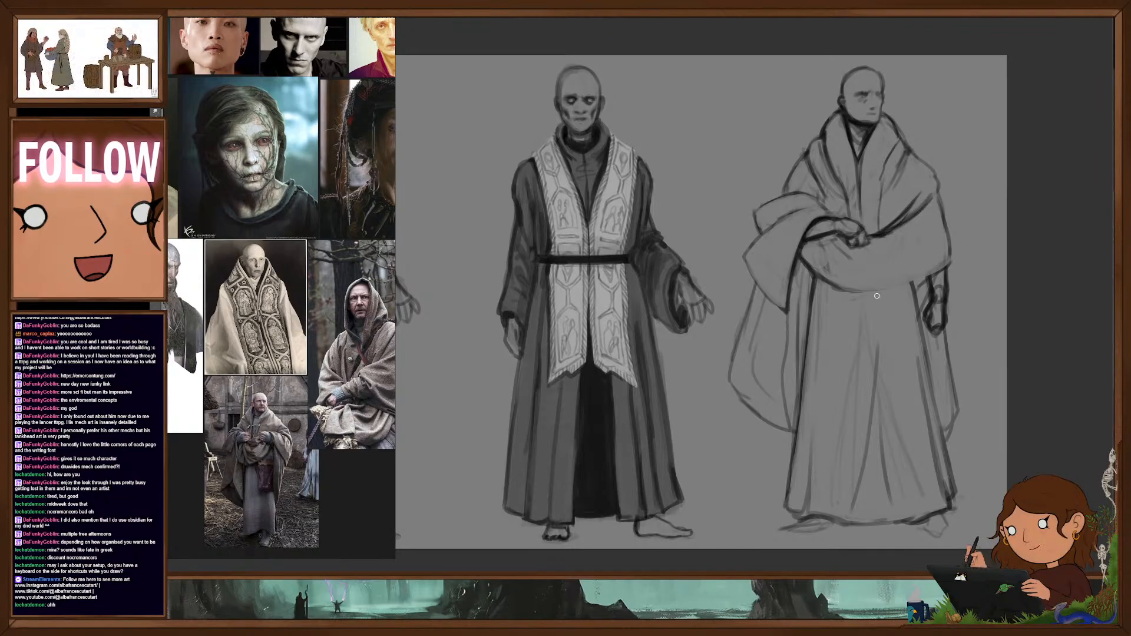
left_click_drag(839, 291, 903, 289)
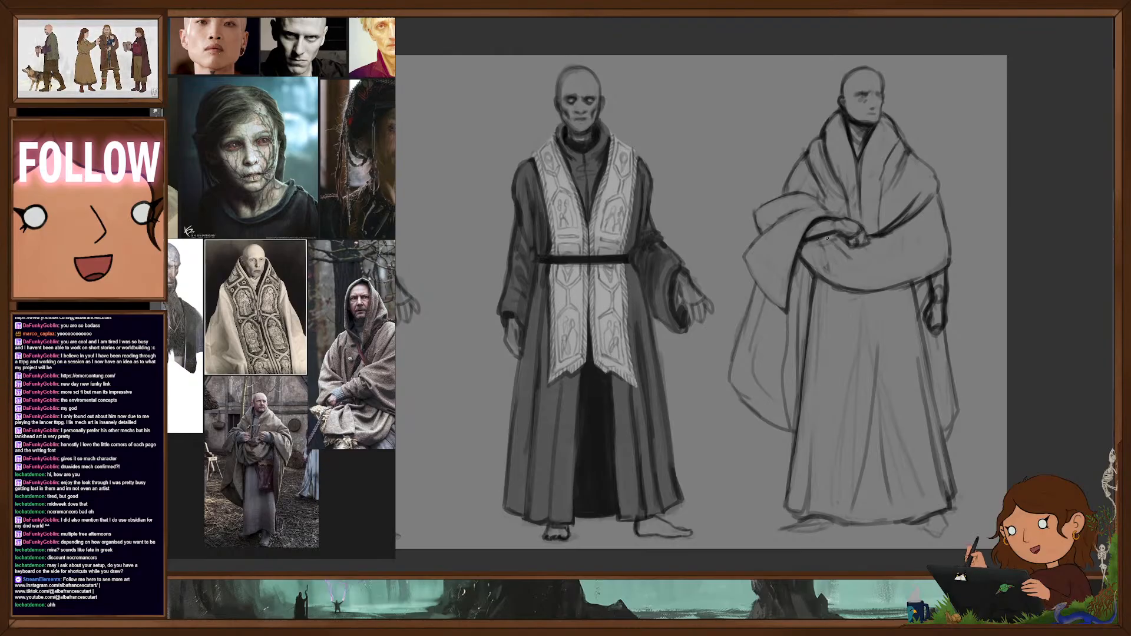
left_click_drag(848, 281, 891, 266)
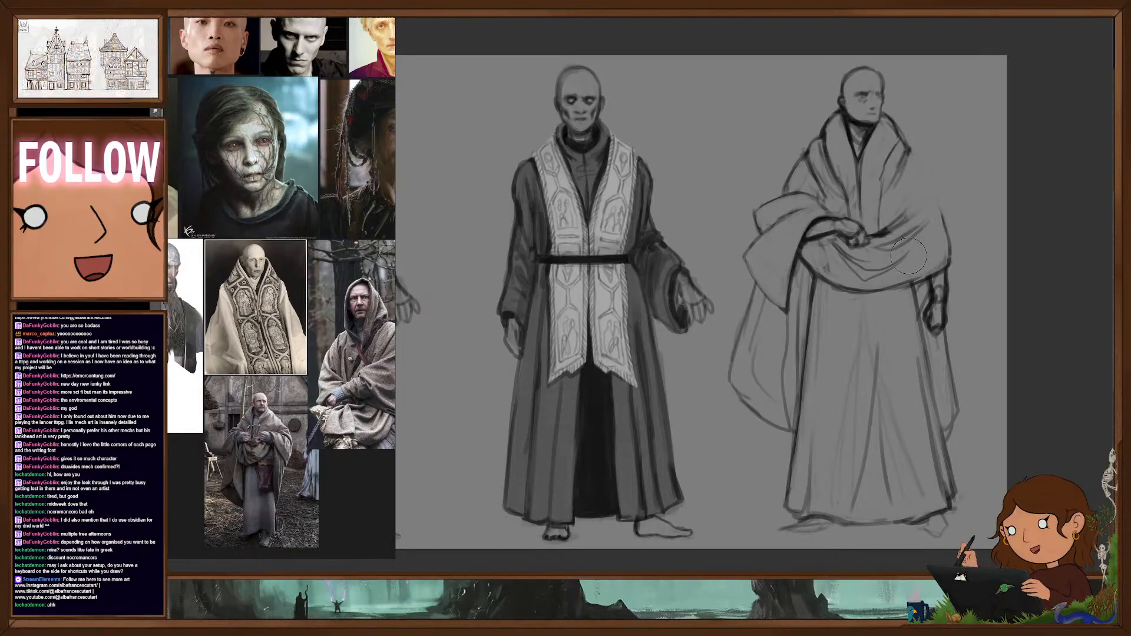
mouse_move(922, 168)
left_mouse_down()
mouse_move(905, 211)
mouse_move(924, 168)
mouse_move(912, 146)
left_mouse_up()
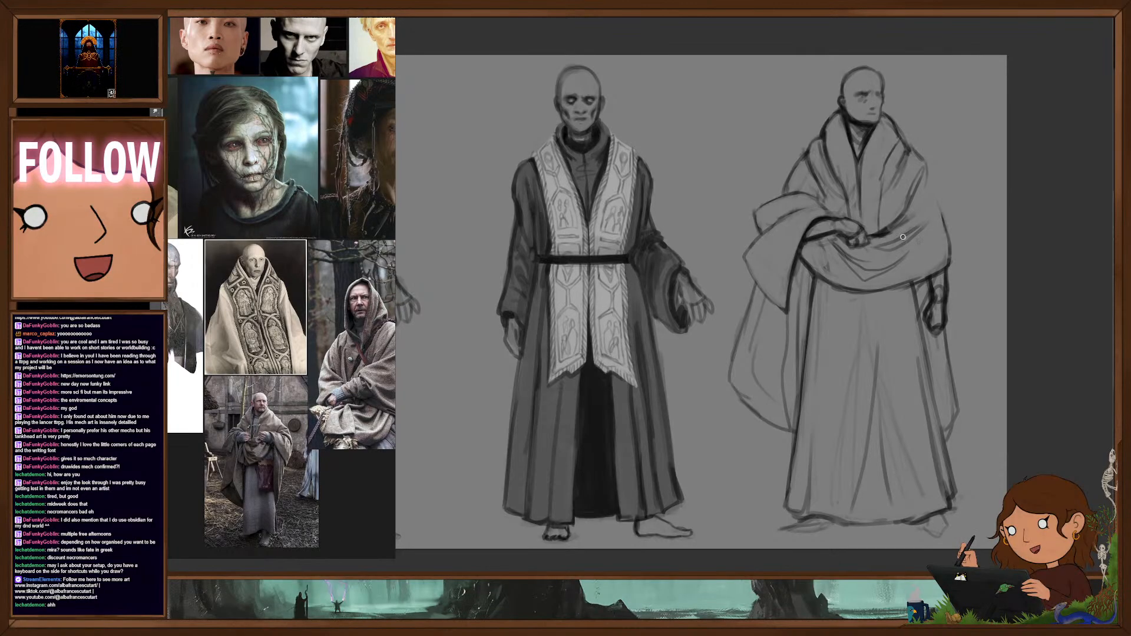
mouse_move(931, 187)
left_mouse_down()
mouse_move(916, 212)
mouse_move(938, 208)
mouse_move(949, 255)
left_mouse_up()
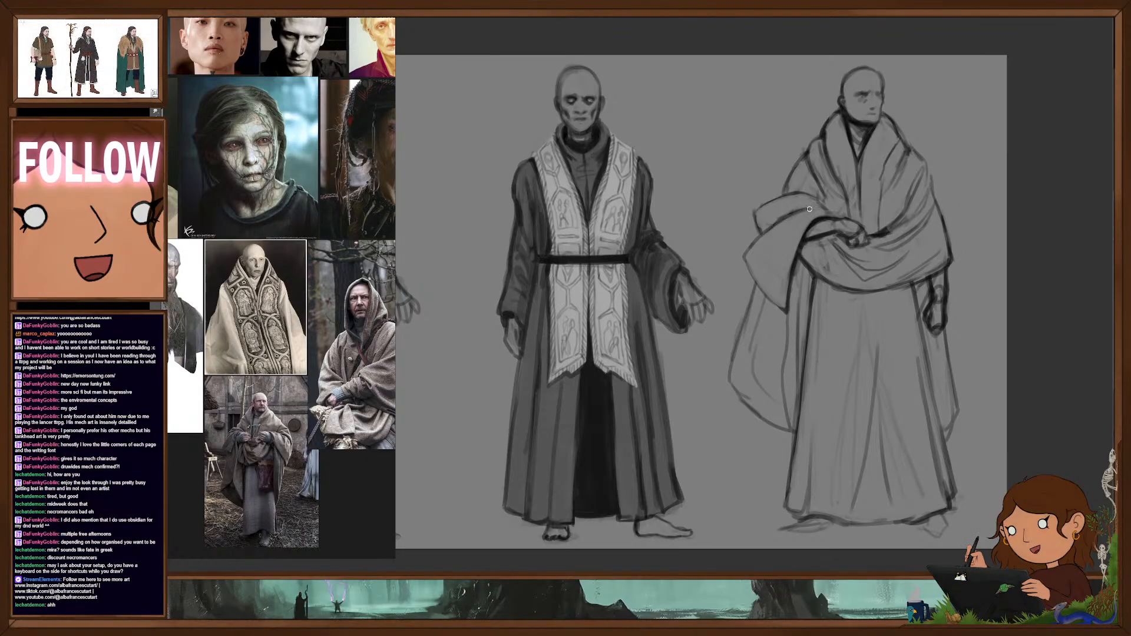
left_click_drag(810, 209, 776, 217)
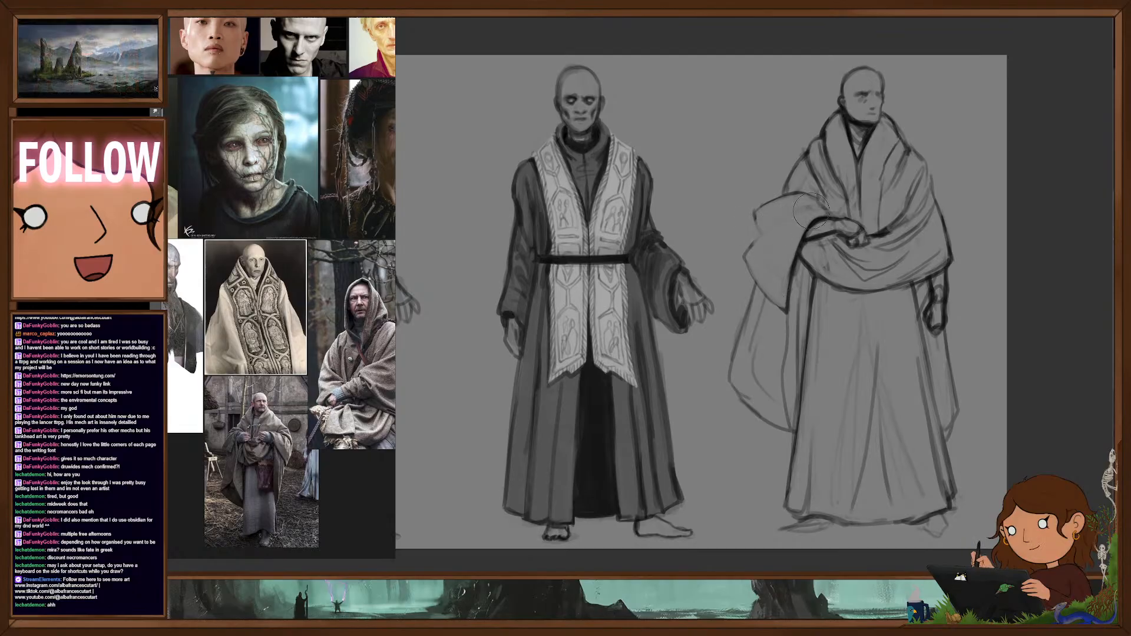
left_click_drag(796, 214, 765, 232)
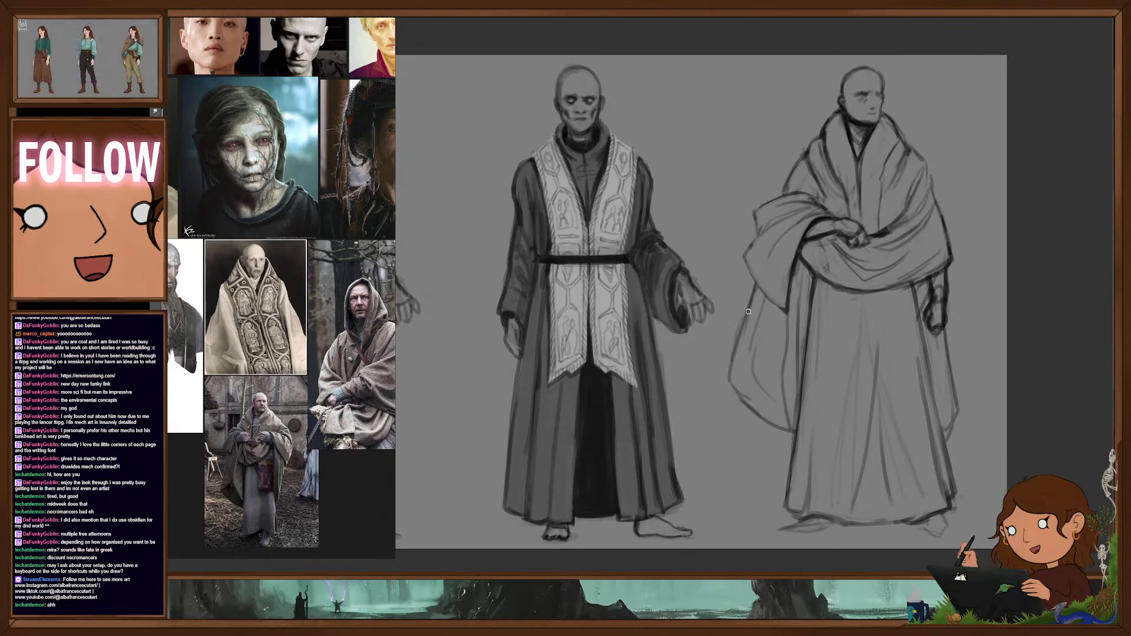
- Erase the old hanging cape outline below the draped sleeve beside the robe skirt
key("e")
left_click_drag(755, 305, 744, 330)
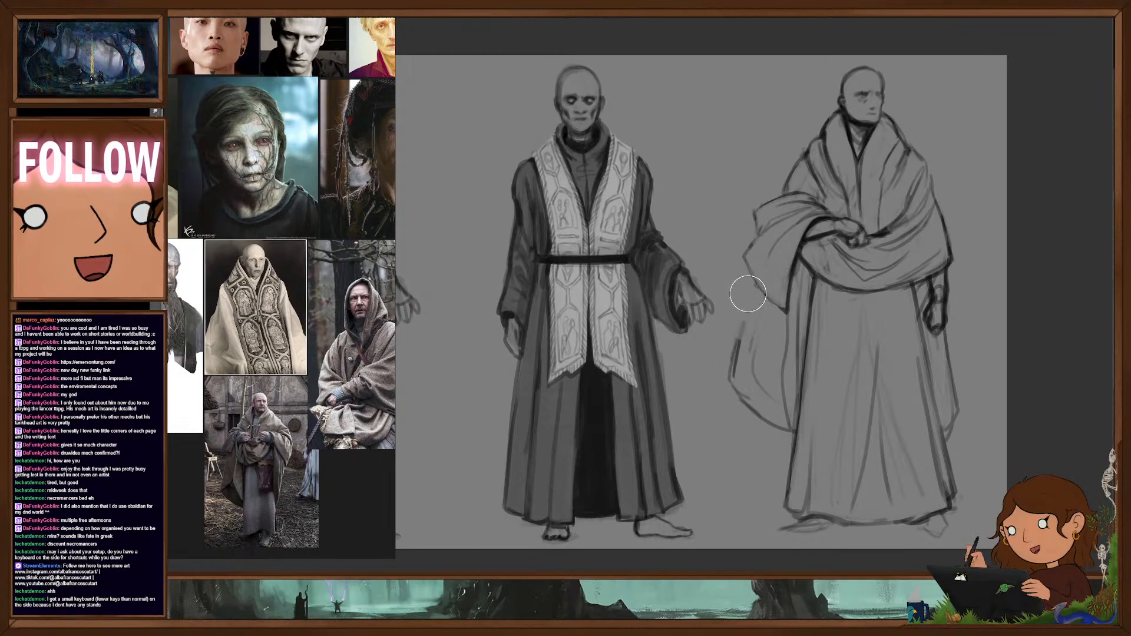
mouse_move(737, 384)
left_mouse_down()
mouse_move(741, 342)
mouse_move(753, 413)
mouse_move(733, 425)
left_mouse_up()
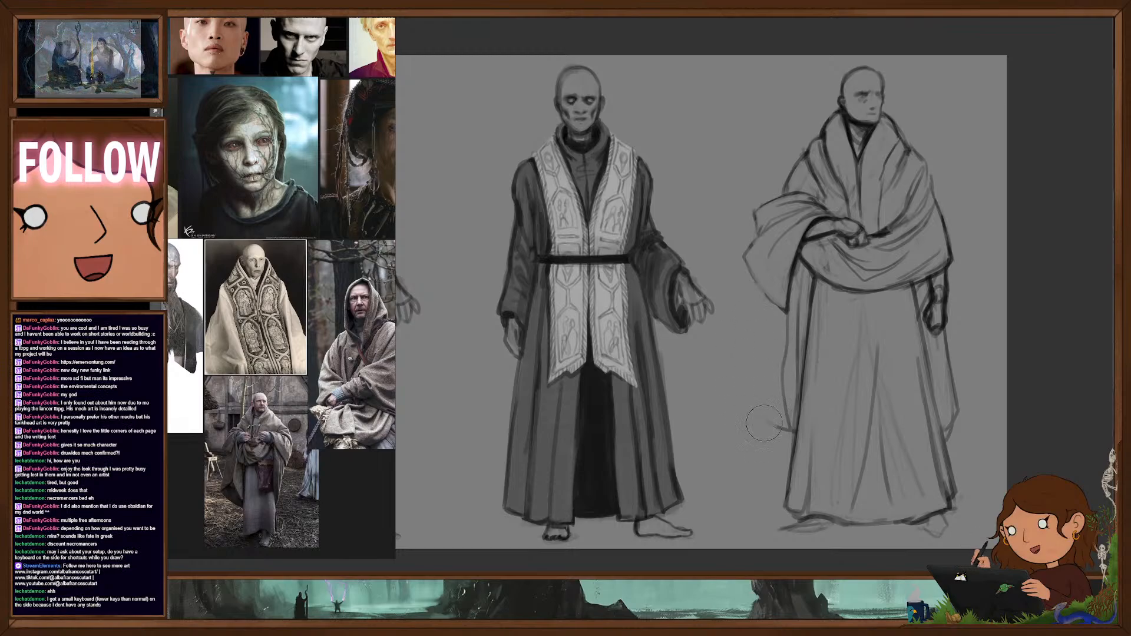
left_click_drag(778, 391, 794, 323)
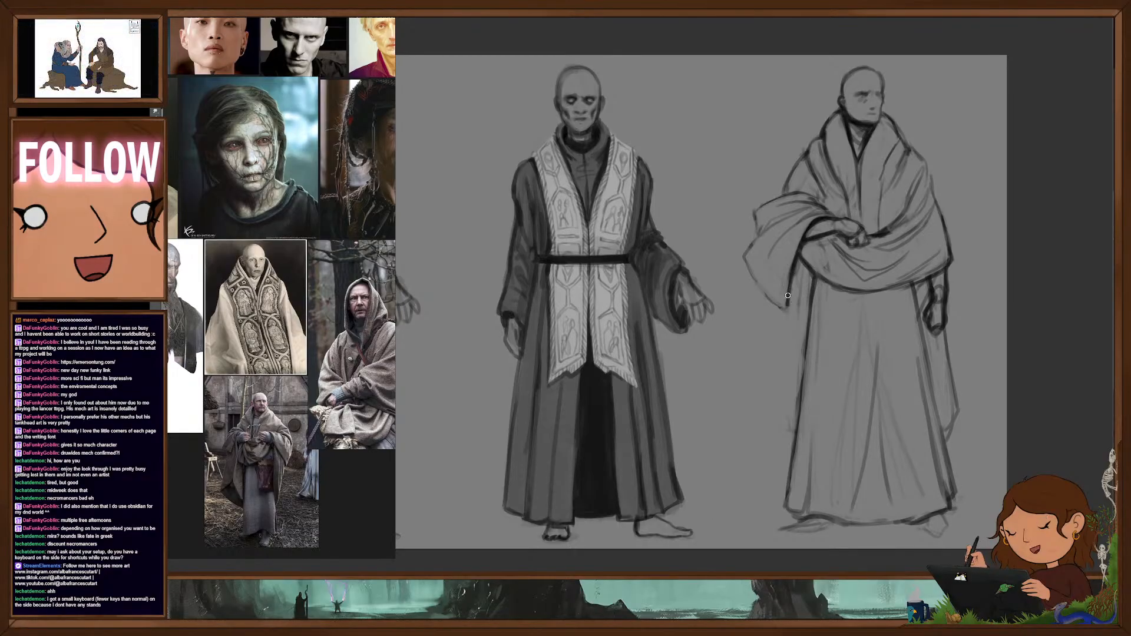
- Darken the draped sleeve's pointed edge and the shawl's outer edge, and firm up the line where the wrap meets the skirt
left_click_drag(748, 267, 784, 309)
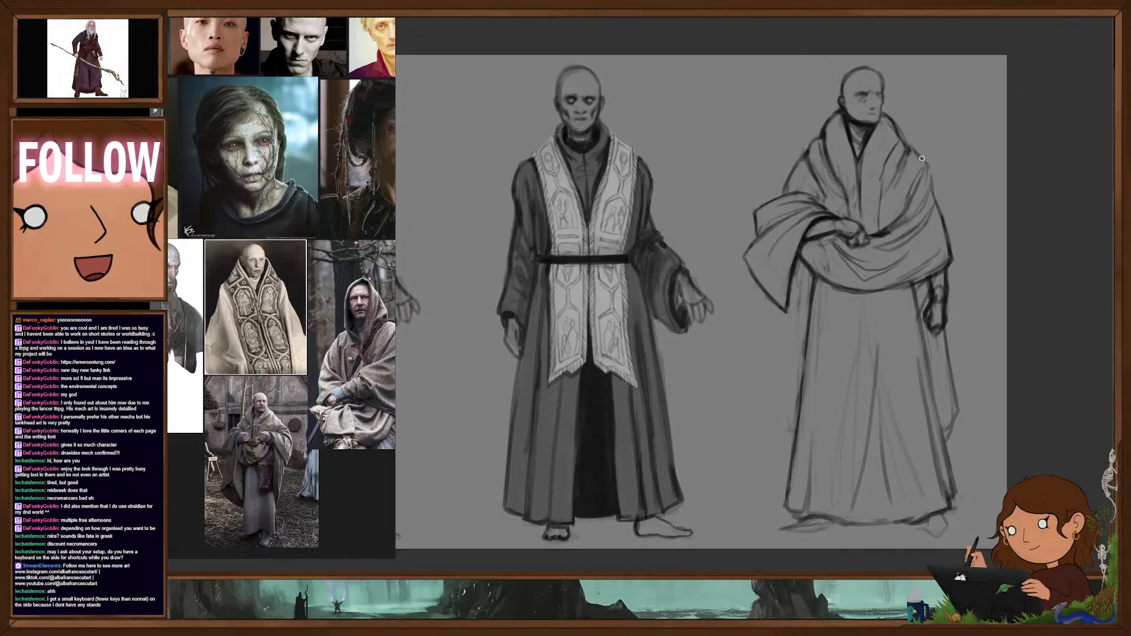
left_click_drag(934, 192, 943, 217)
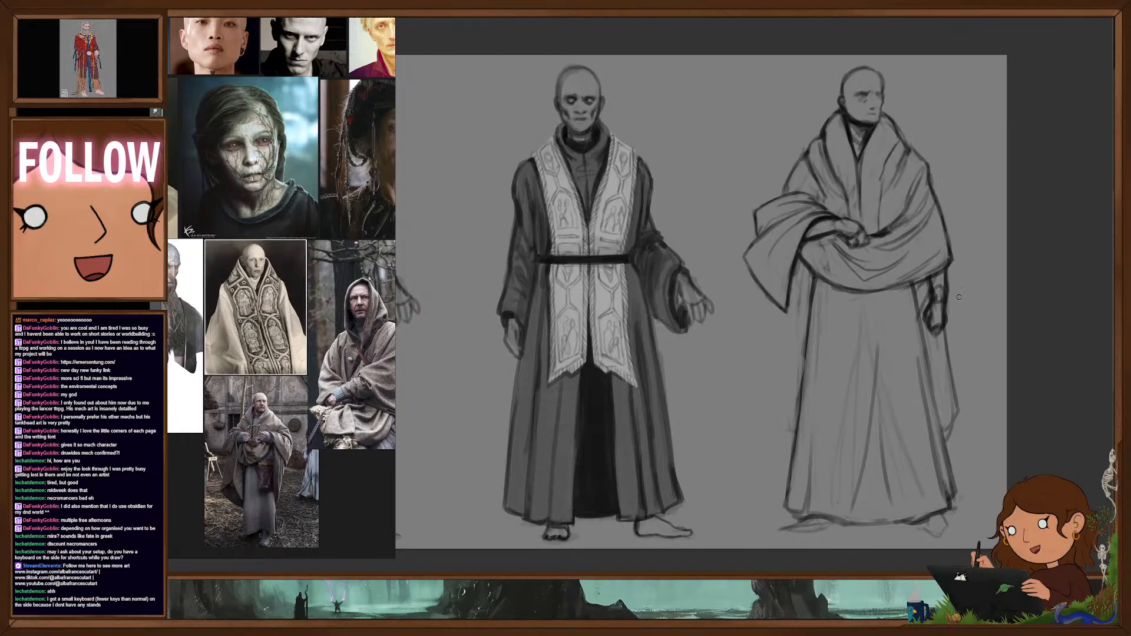
left_click_drag(832, 283, 889, 291)
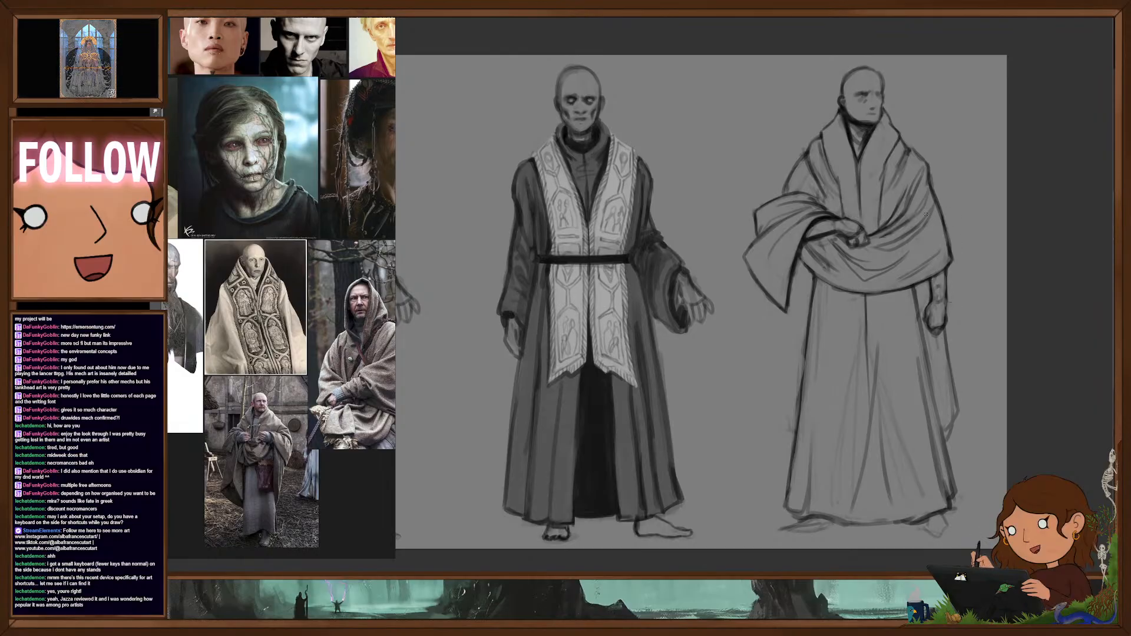
- Draw a new length of cape hanging from the draped sleeve, with a slanted, folded hem
left_click_drag(766, 301, 762, 346)
mouse_move(762, 287)
left_mouse_down()
mouse_move(740, 390)
mouse_move(761, 381)
left_mouse_up()
left_click_drag(805, 268, 795, 332)
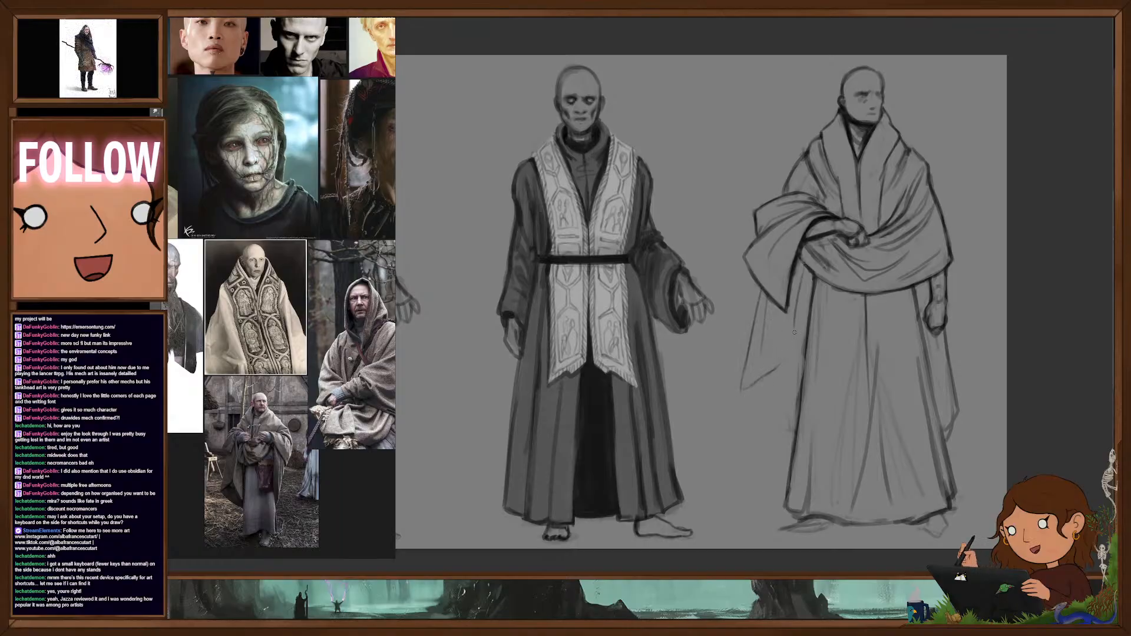
left_click_drag(741, 389, 780, 417)
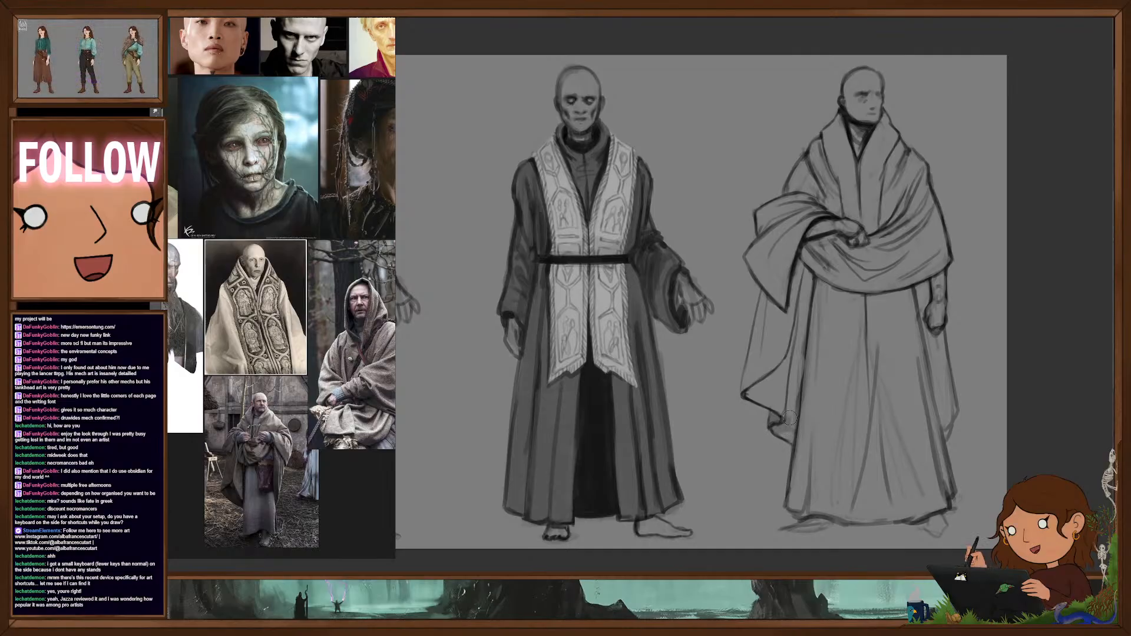
- Shade the cape areas behind both sides of the robe skirt and define the feet beneath the hem
left_click_drag(789, 418, 805, 320)
left_click_drag(815, 281, 787, 442)
left_click_drag(792, 370, 788, 396)
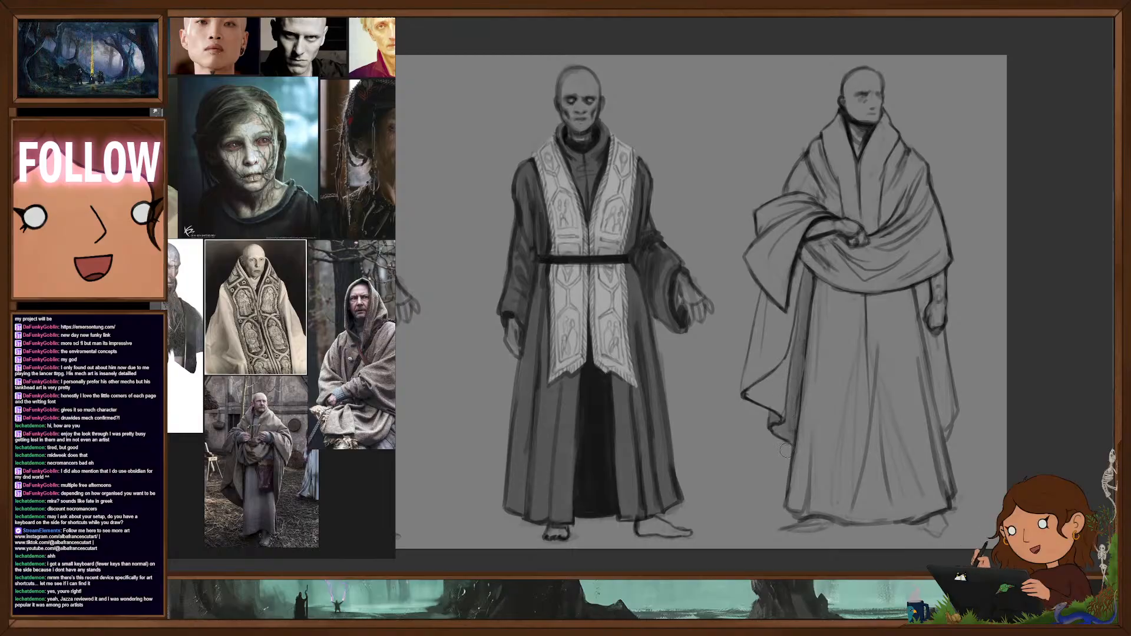
left_click_drag(918, 284, 924, 317)
left_click_drag(922, 281, 950, 435)
left_click_drag(938, 388, 947, 426)
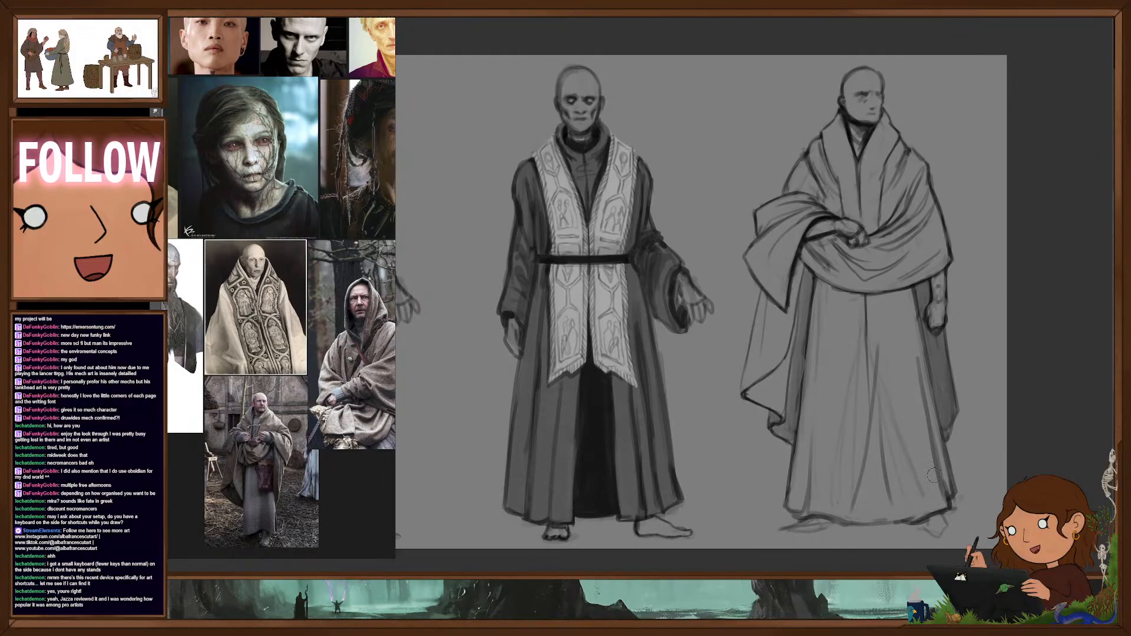
left_click_drag(810, 519, 777, 532)
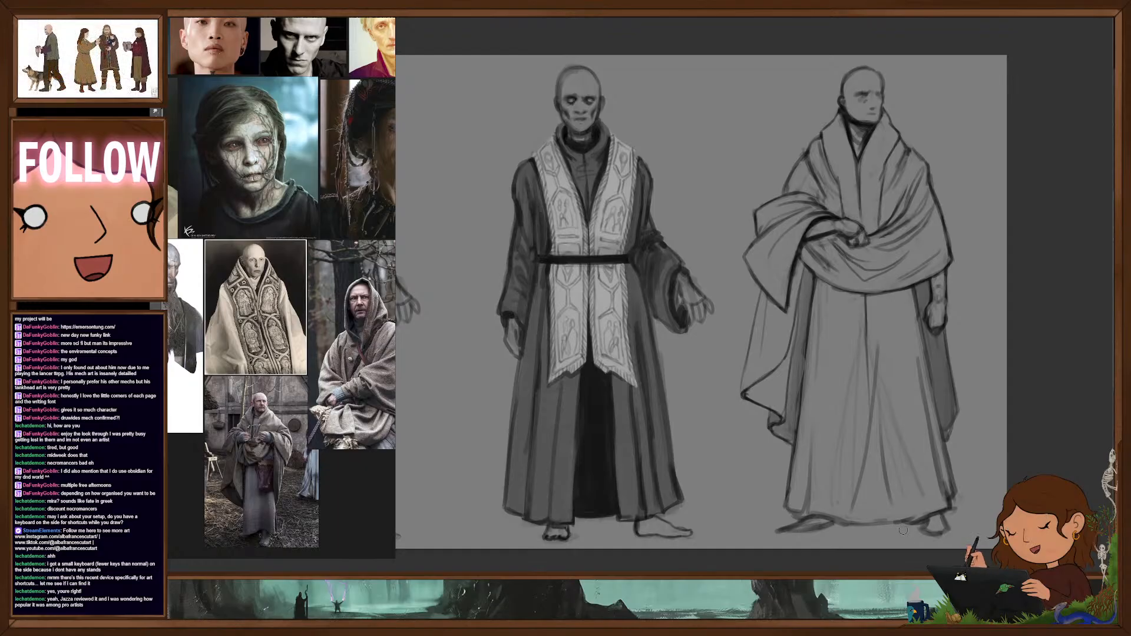
- Shade the inner side of the hanging cape and deepen the shadows along the robe skirt's side edges
left_click_drag(715, 374, 669, 379)
left_click_drag(707, 374, 807, 364)
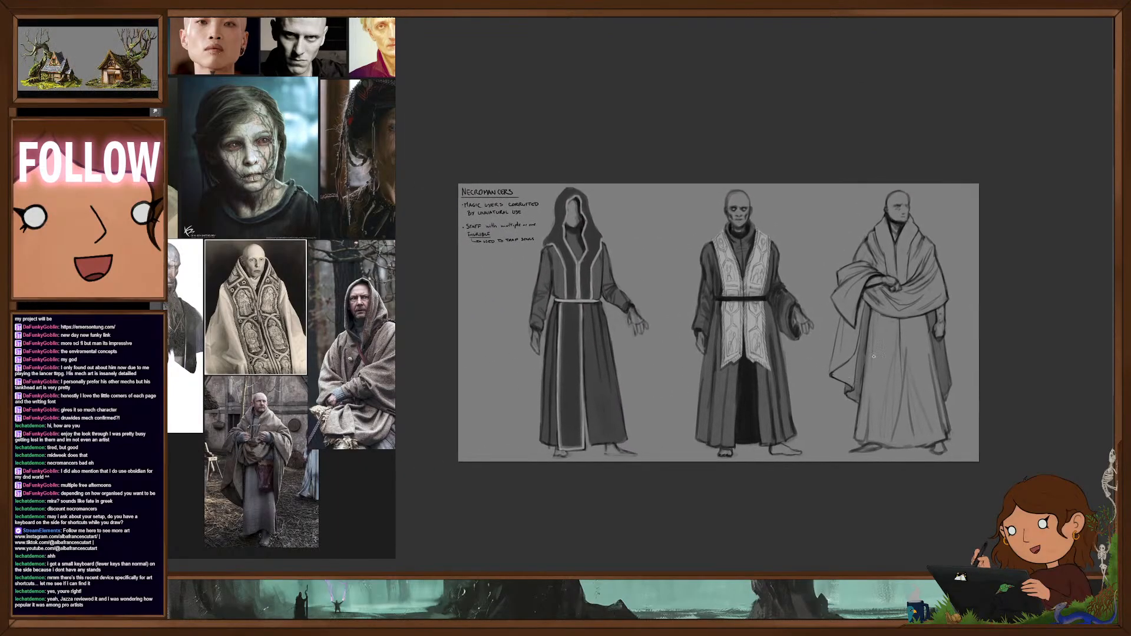
left_click_drag(945, 344, 1010, 336)
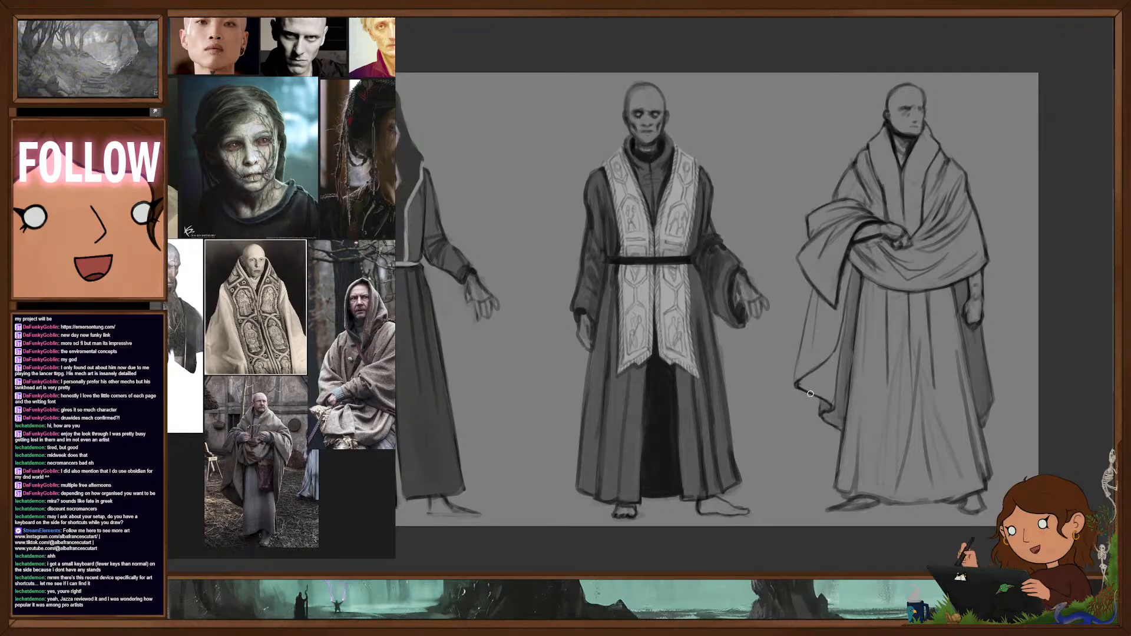
mouse_move(803, 385)
left_mouse_down()
mouse_move(826, 380)
mouse_move(846, 313)
left_mouse_up()
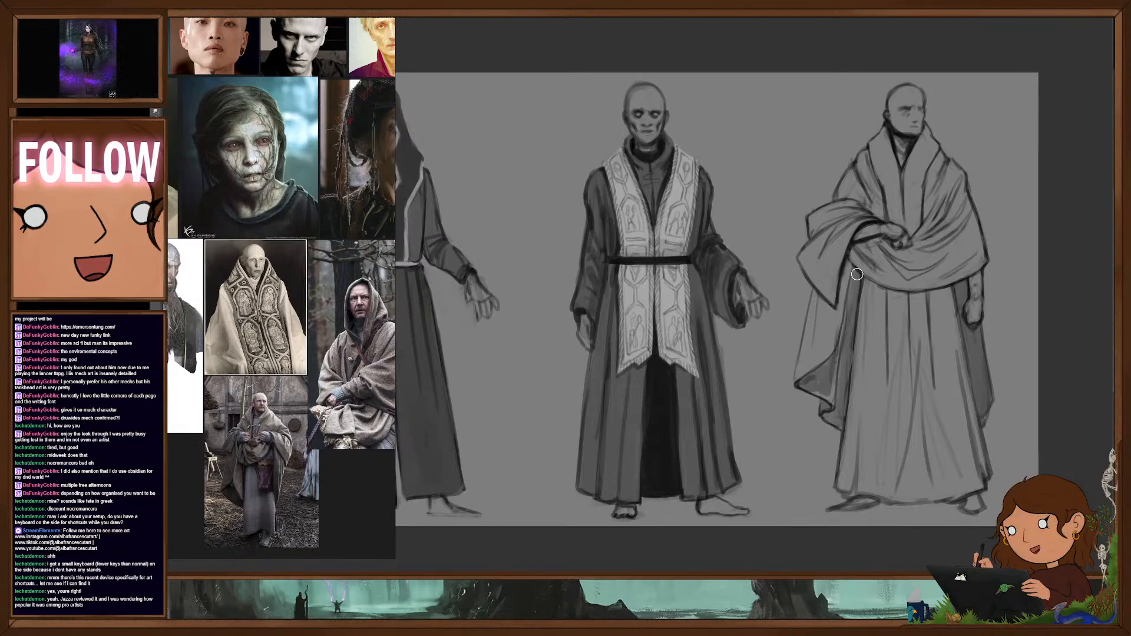
left_click_drag(858, 274, 847, 357)
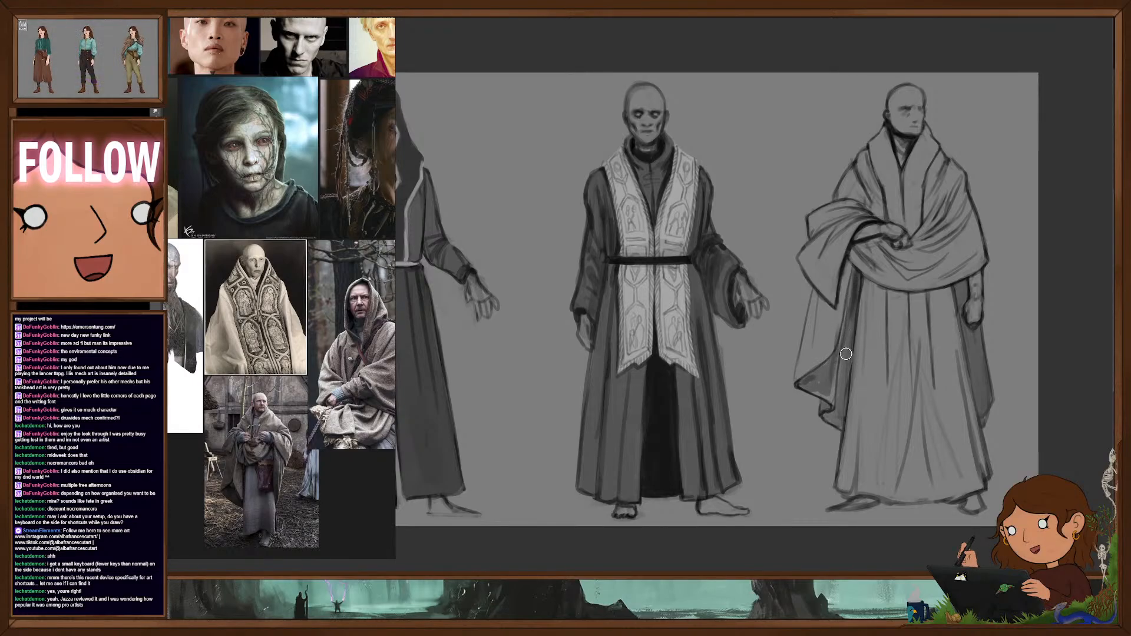
left_click_drag(957, 283, 979, 408)
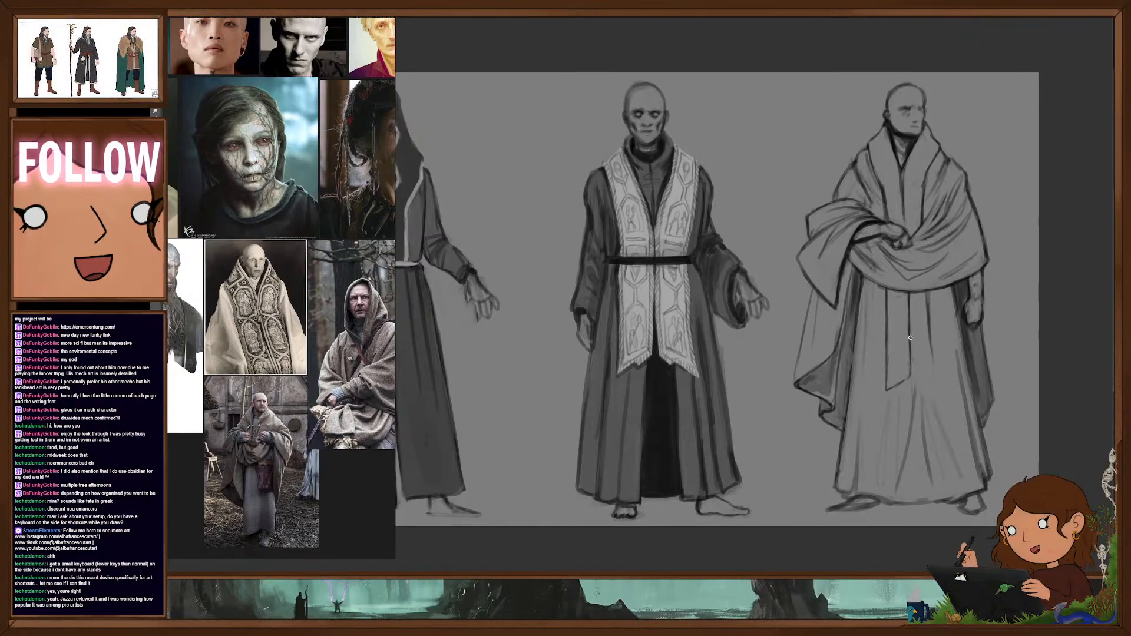
- Complete the split pointed panel hanging below the shawl down the front of the robe, and refine the skirt around it
mouse_move(910, 337)
left_mouse_down()
mouse_move(914, 376)
mouse_move(935, 371)
left_mouse_up()
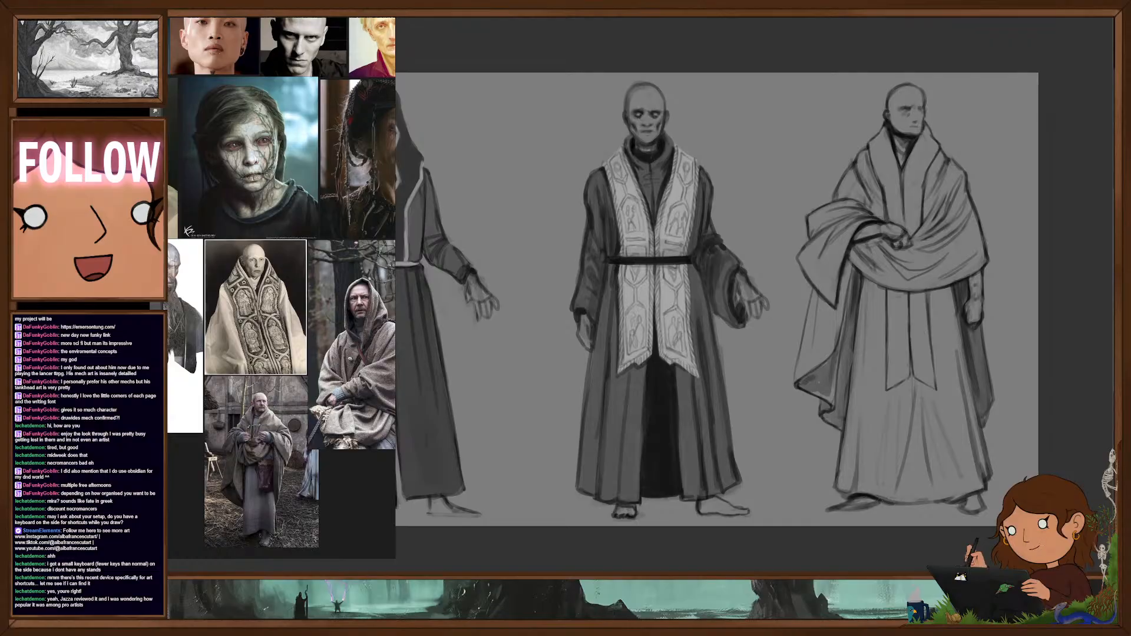
left_click_drag(878, 501, 936, 502)
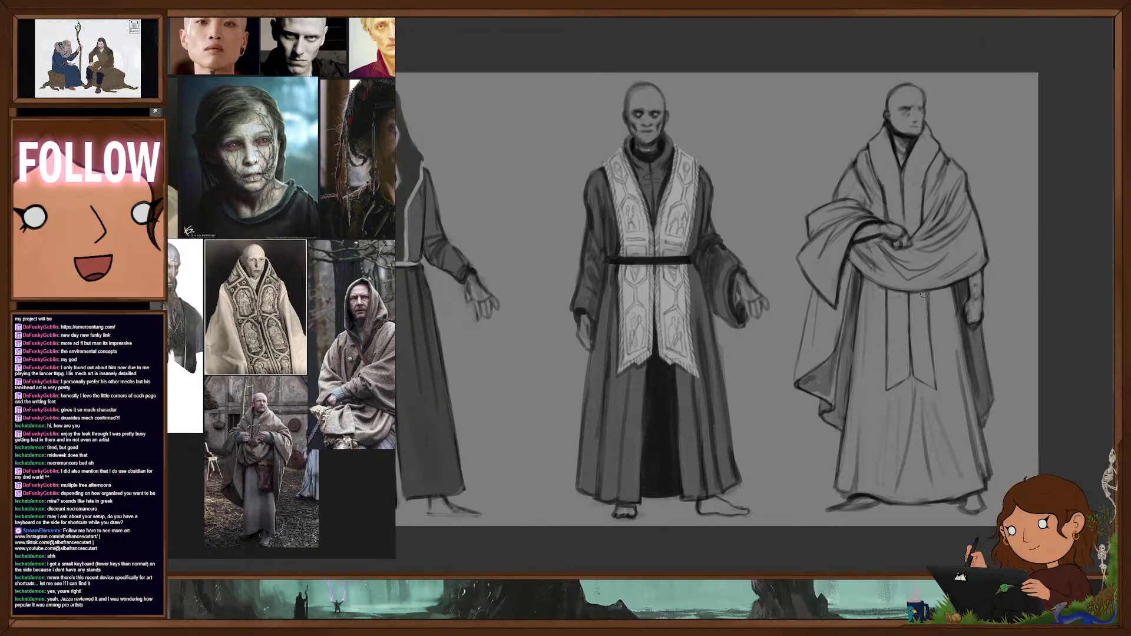
left_click_drag(943, 323, 927, 363)
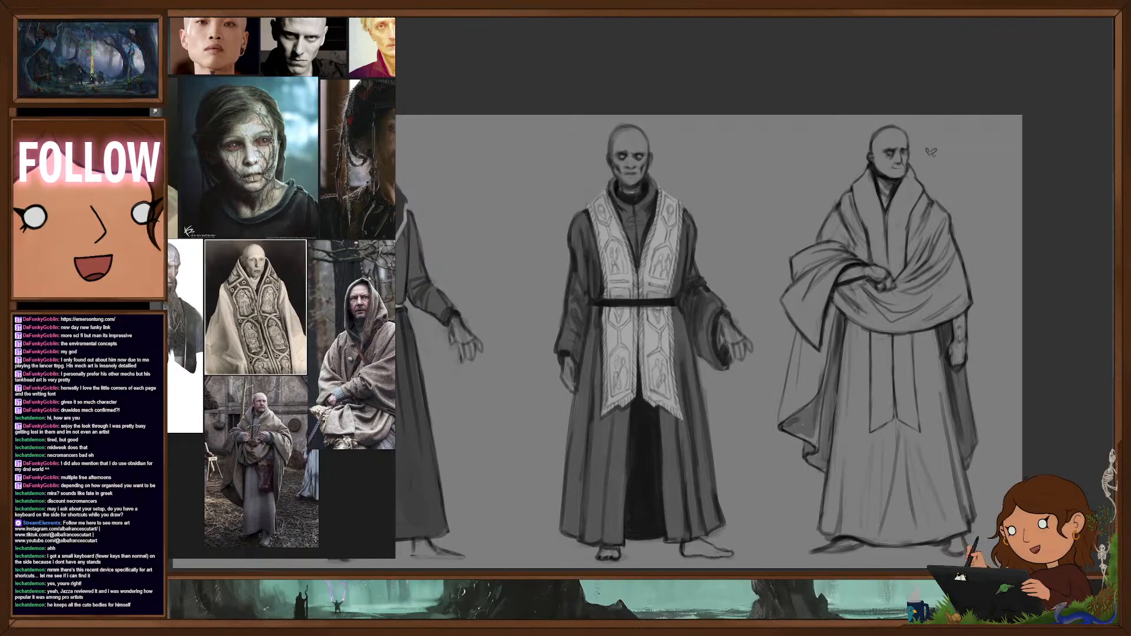
- Shift the three figures left on the sheet and place a copy of the hooded figure beyond the shawled one
left_click_drag(914, 317, 955, 315)
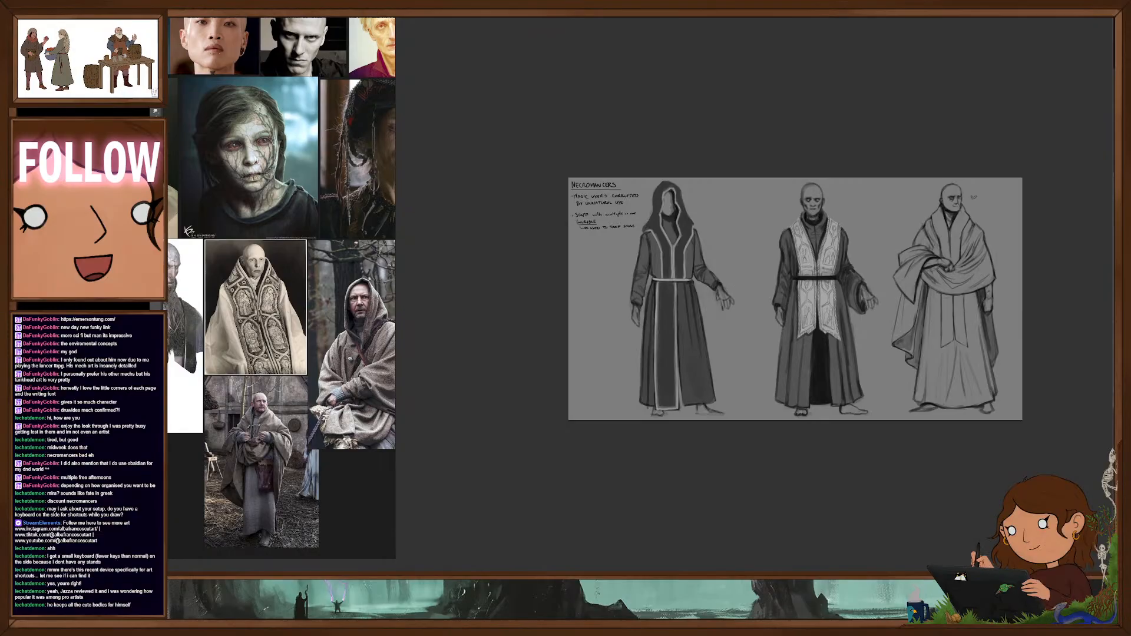
left_click_drag(700, 348, 636, 362)
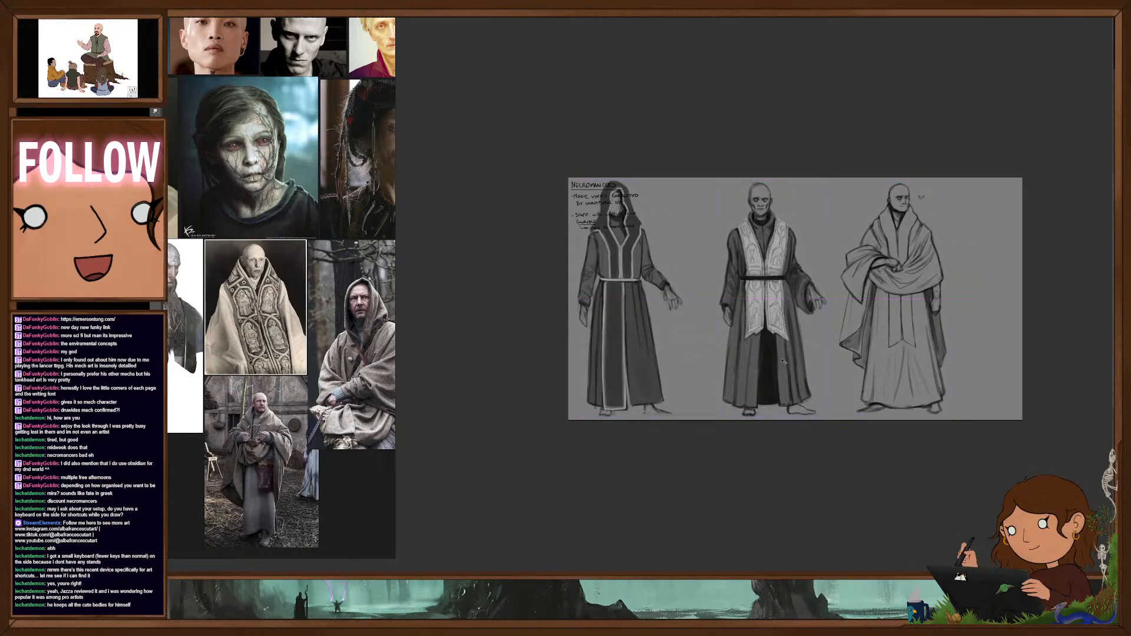
left_click_drag(787, 362, 766, 362)
mouse_move(912, 345)
left_mouse_down()
mouse_move(864, 330)
mouse_move(902, 354)
left_mouse_up()
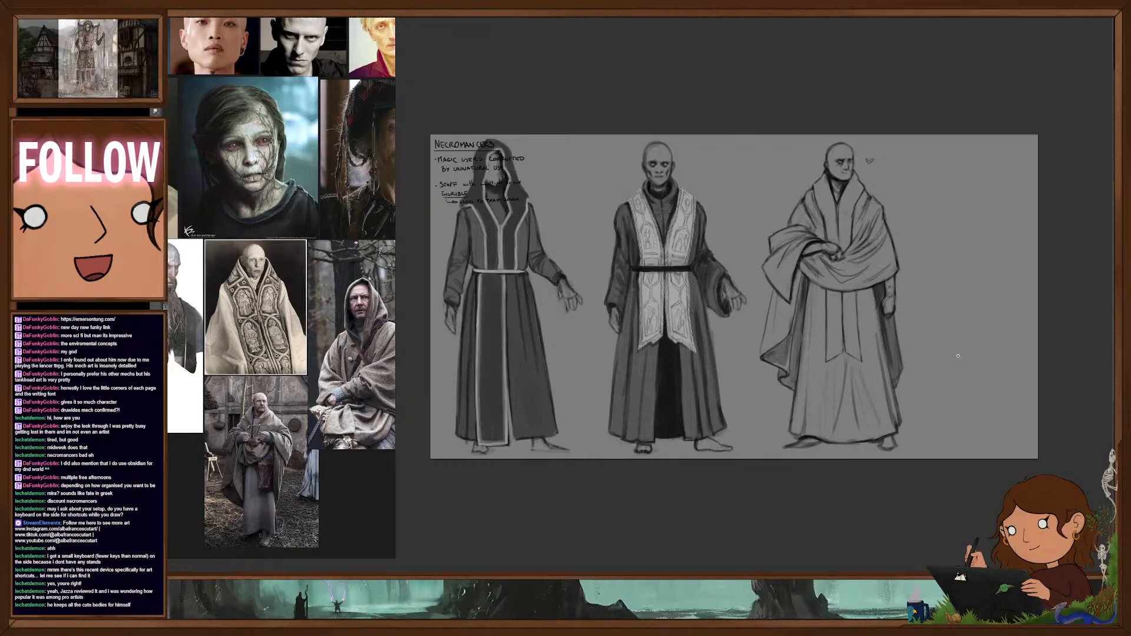
left_click_drag(489, 378, 953, 393)
left_click_drag(876, 463, 814, 474)
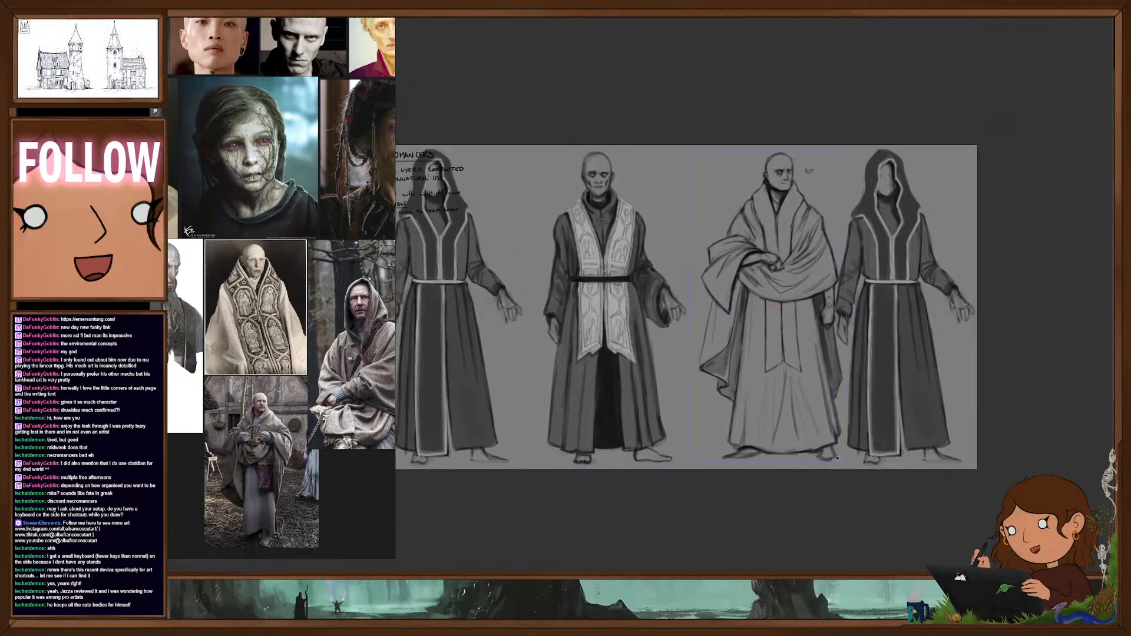
- Erase the hooded copy's outstretched forearm and hand with a larger eraser, and move the copy away from the shawled figure
key("]")
key("]")
key("]")
key("]")
mouse_move(945, 274)
left_mouse_down()
mouse_move(937, 281)
mouse_move(968, 315)
left_mouse_up()
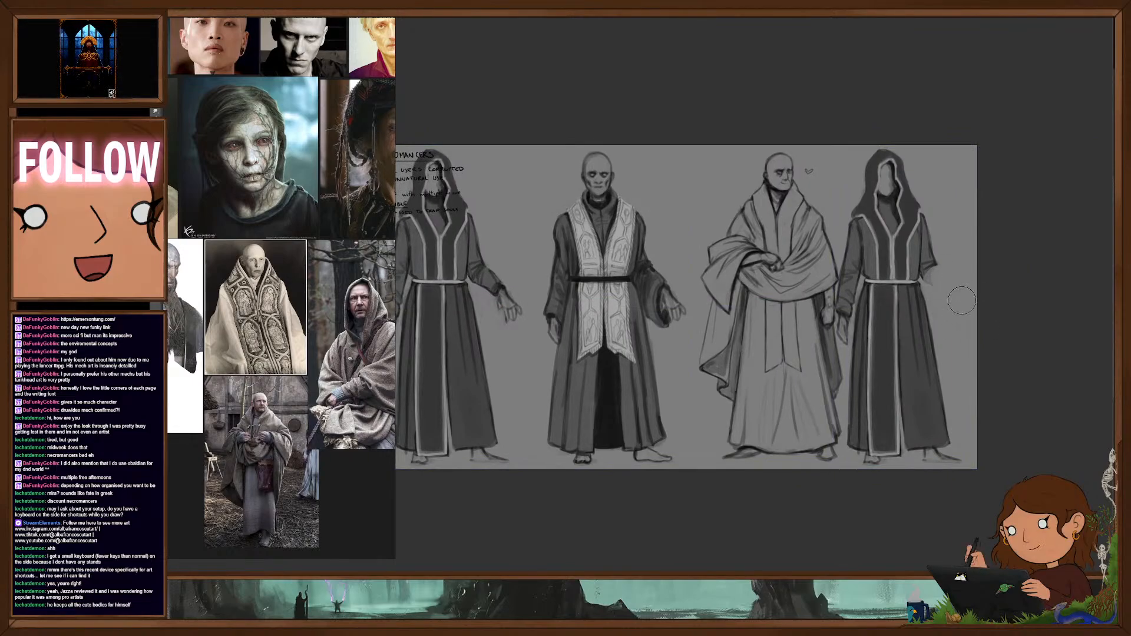
key("v")
left_click_drag(906, 364, 916, 362)
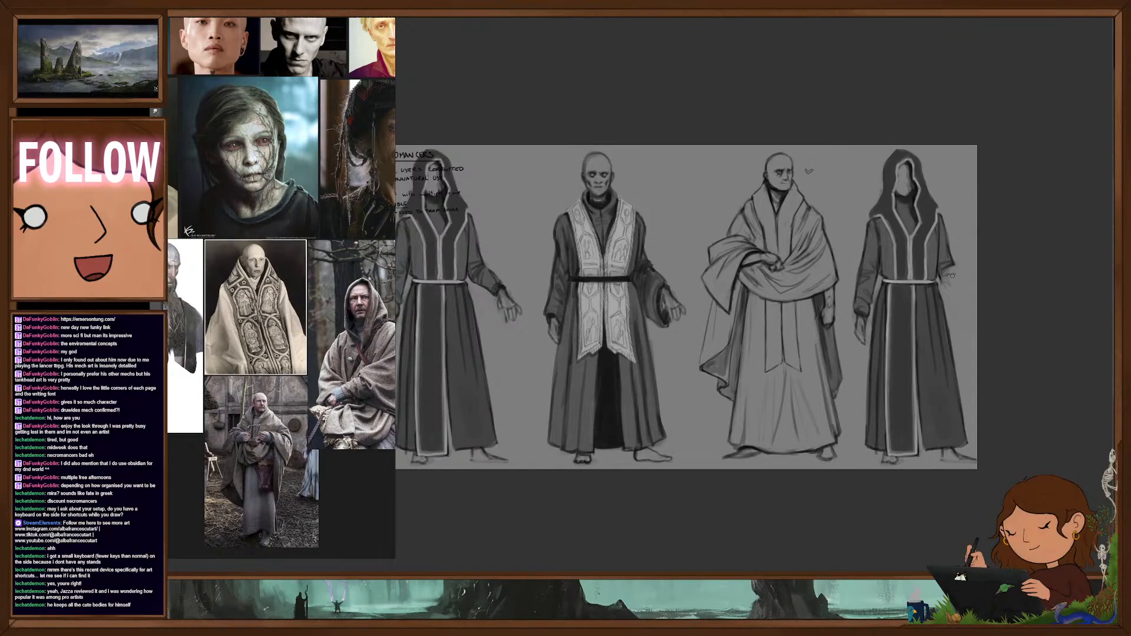
- Draw a lowered forearm and hand on the hooded copy, and shorten both of its arms slightly
left_click_drag(958, 279, 964, 307)
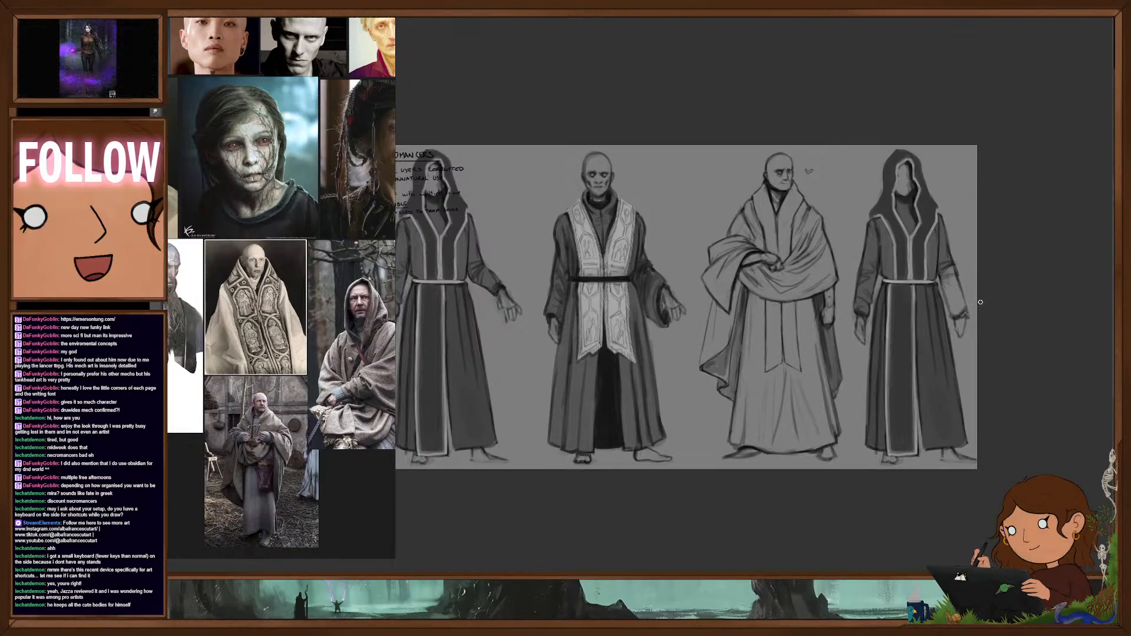
mouse_move(944, 211)
left_mouse_down()
mouse_move(940, 281)
mouse_move(966, 354)
mouse_move(957, 211)
left_mouse_up()
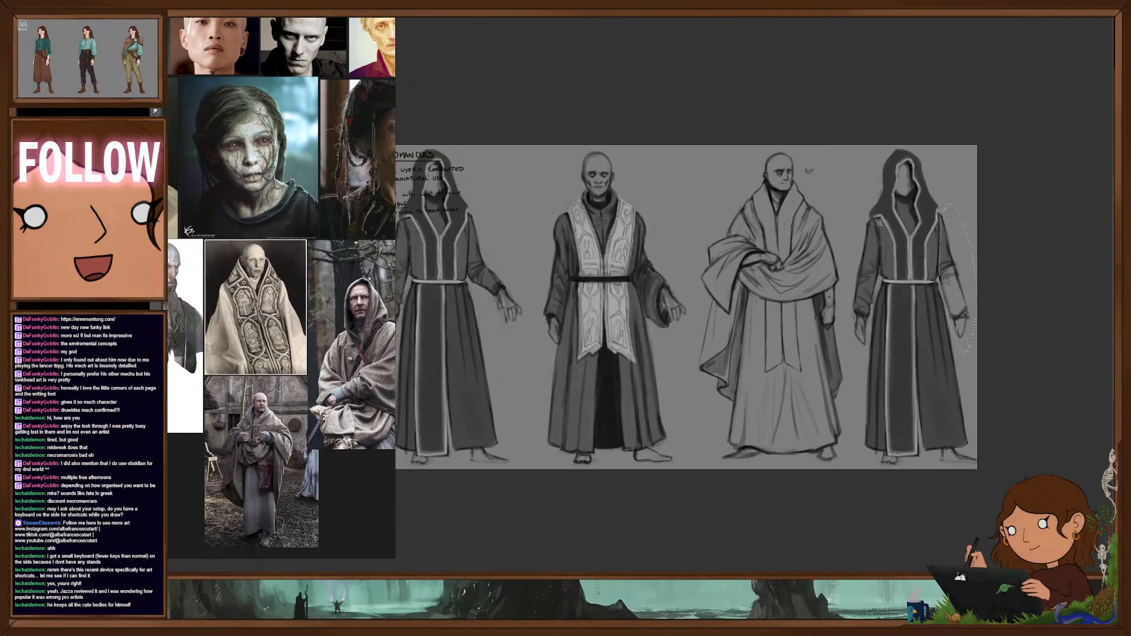
left_click_drag(878, 223, 879, 294)
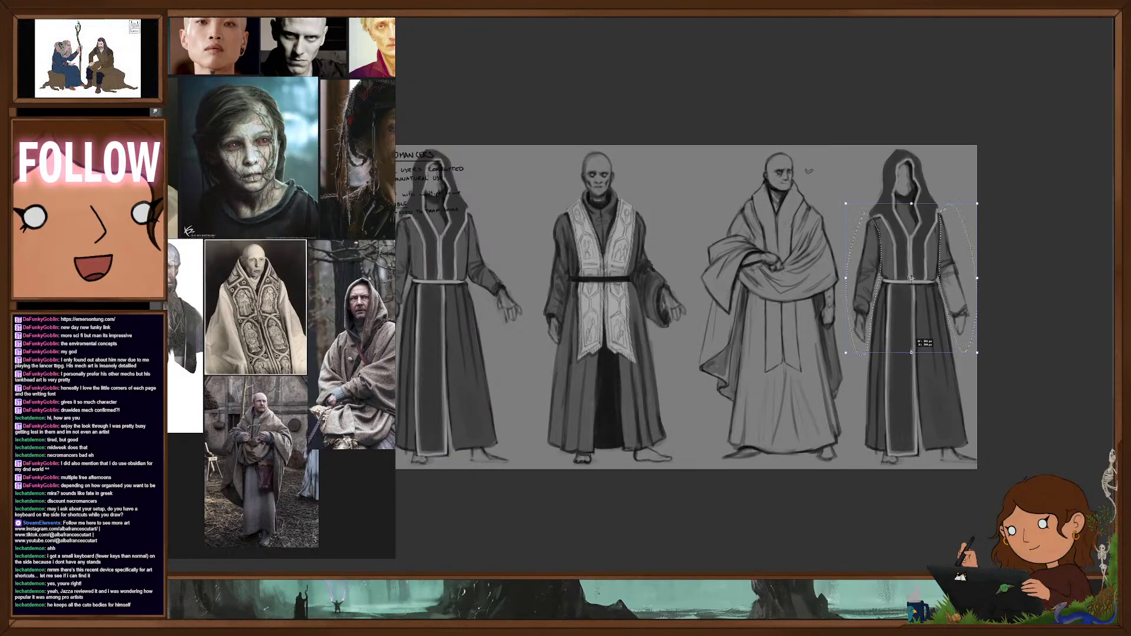
key("ctrl+t")
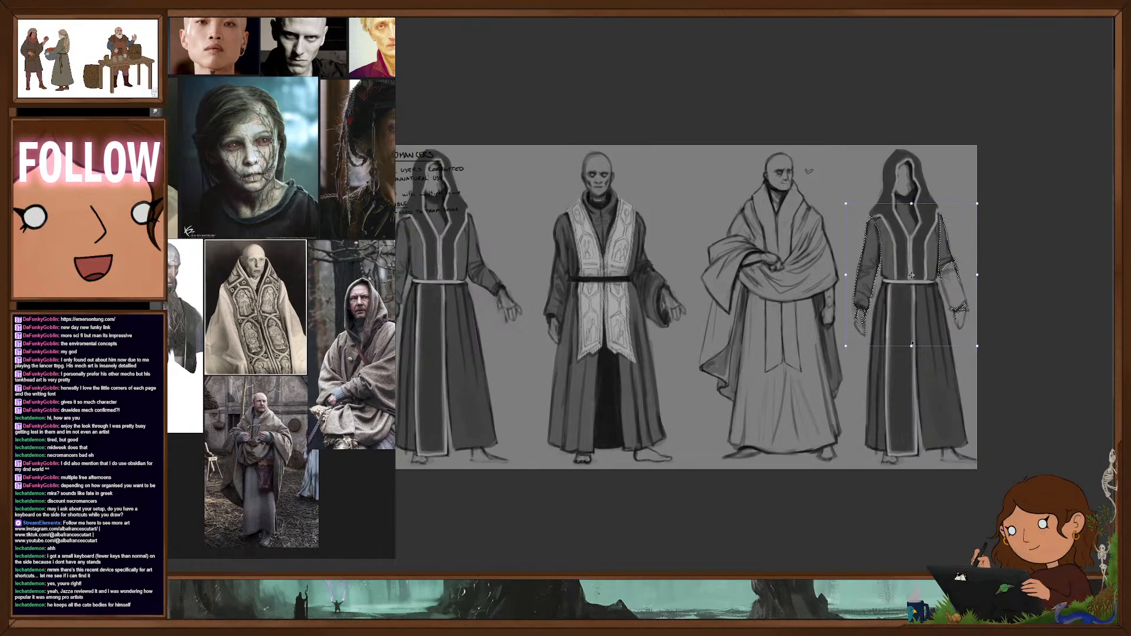
key("Return")
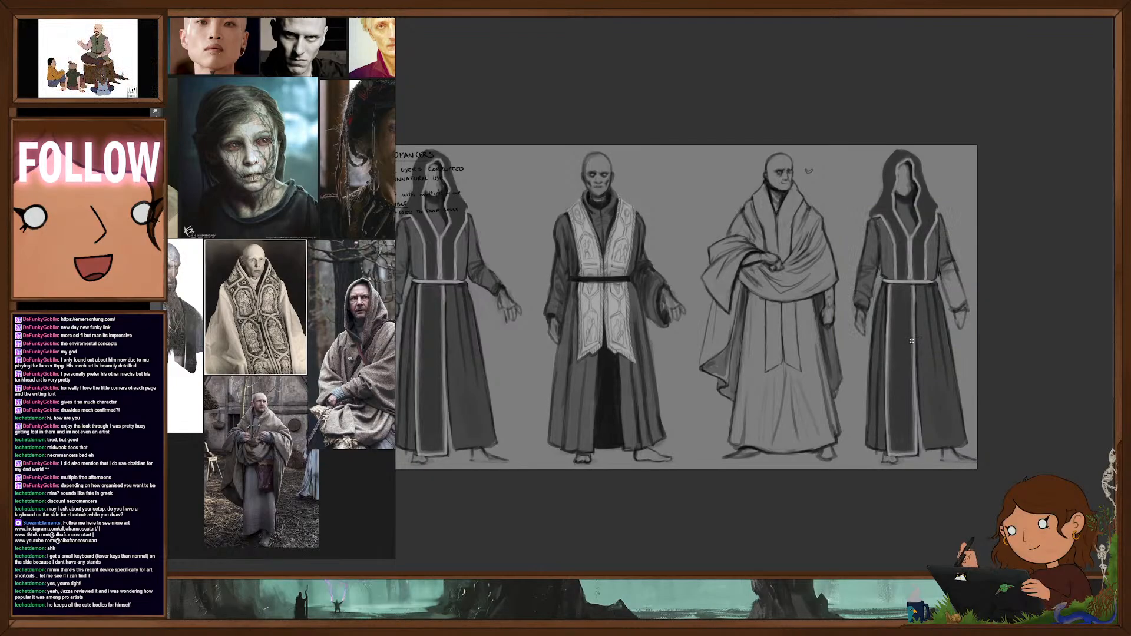
- Paint a dark capelet over the hooded copy's shoulders and upper chest, covering the robe's light trim there
left_click_drag(948, 401, 924, 401)
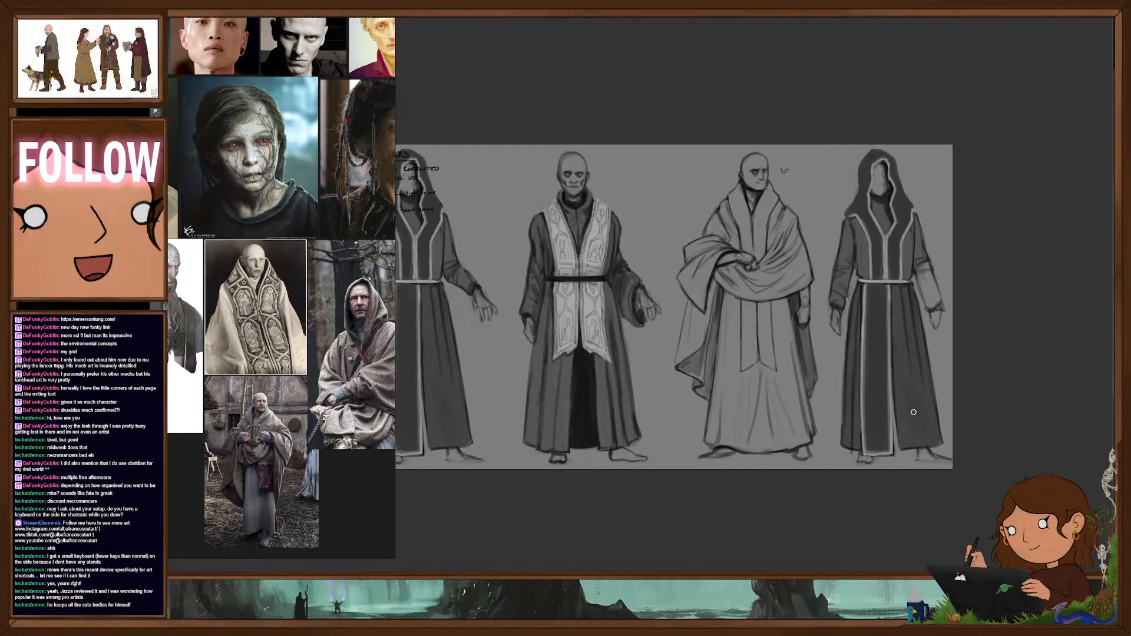
key("bracketright")
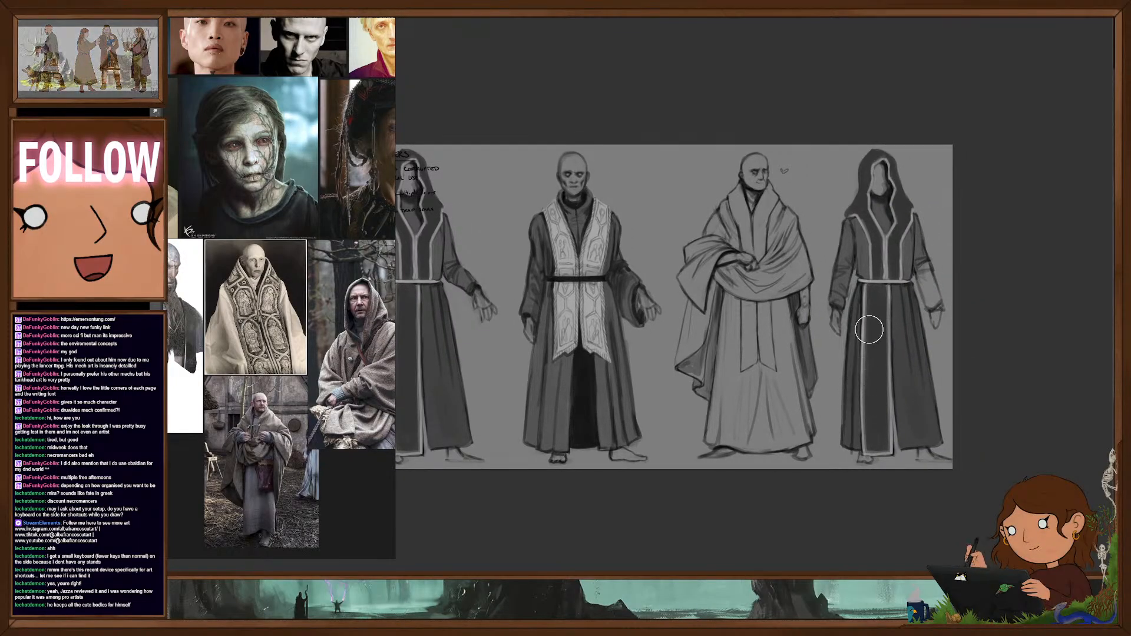
key("bracketleft")
key("bracketleft")
key("bracketleft")
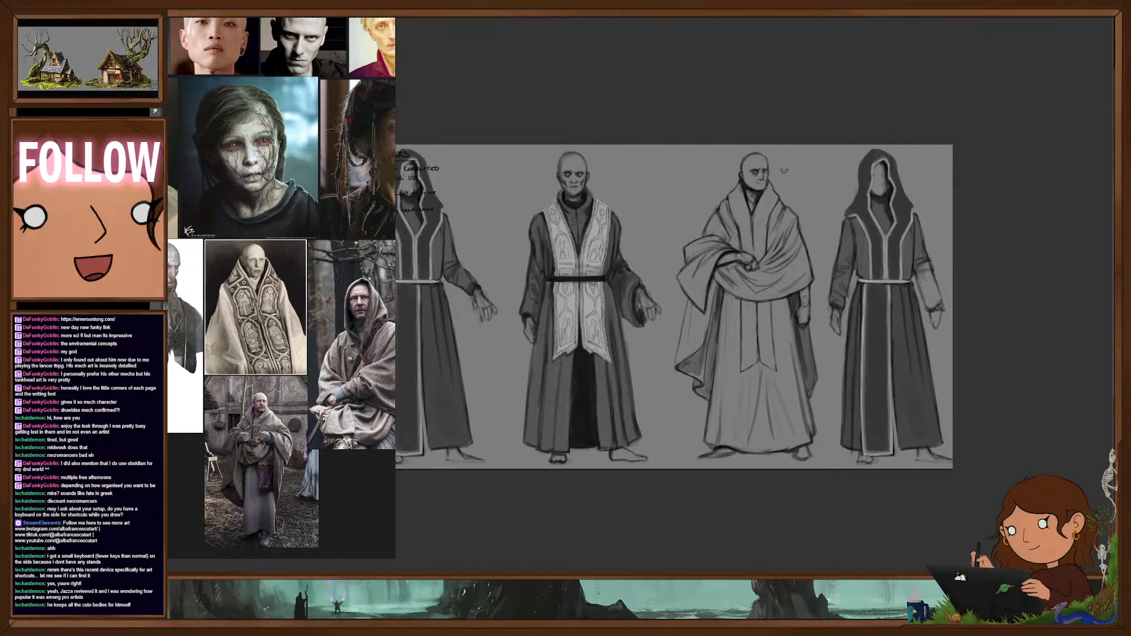
left_click(876, 157, "alt")
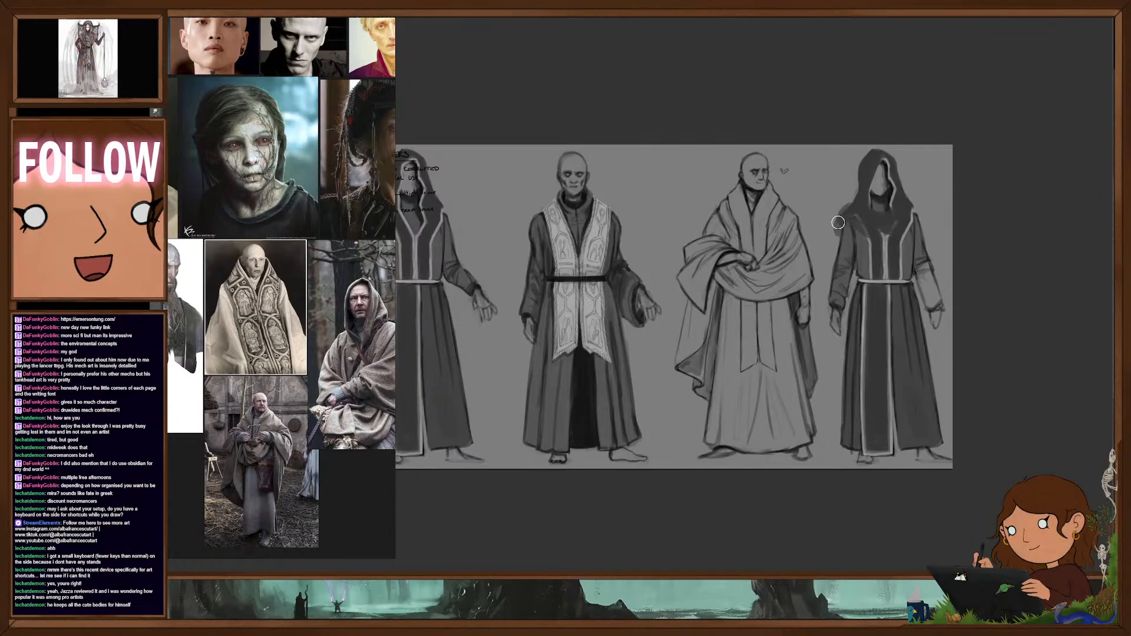
mouse_move(839, 223)
left_mouse_down()
mouse_move(841, 255)
mouse_move(863, 253)
left_mouse_up()
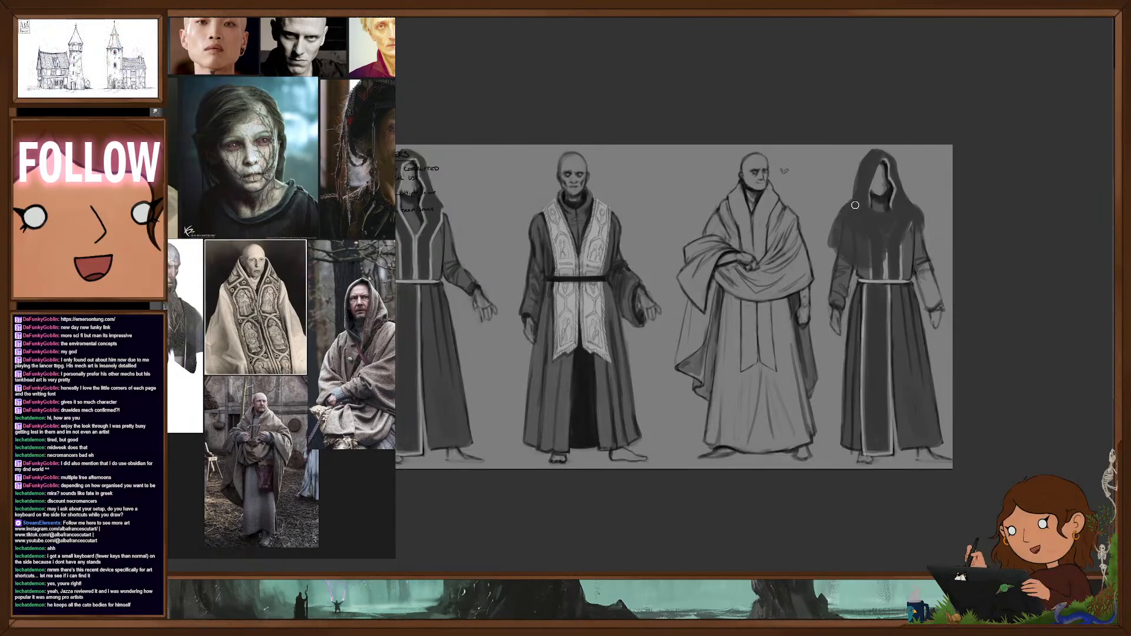
- Scale the hooded copy down so it stands shorter and slightly narrower than the other figures
key("ctrl+t")
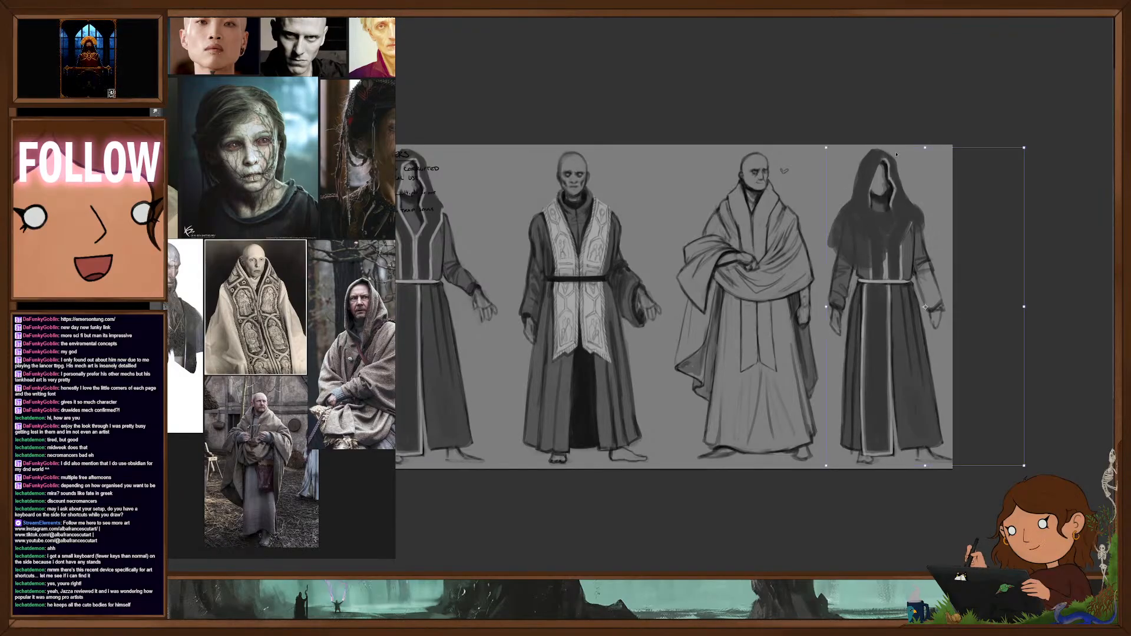
left_click_drag(925, 148, 925, 164)
left_click_drag(1008, 359, 999, 355)
key("Return")
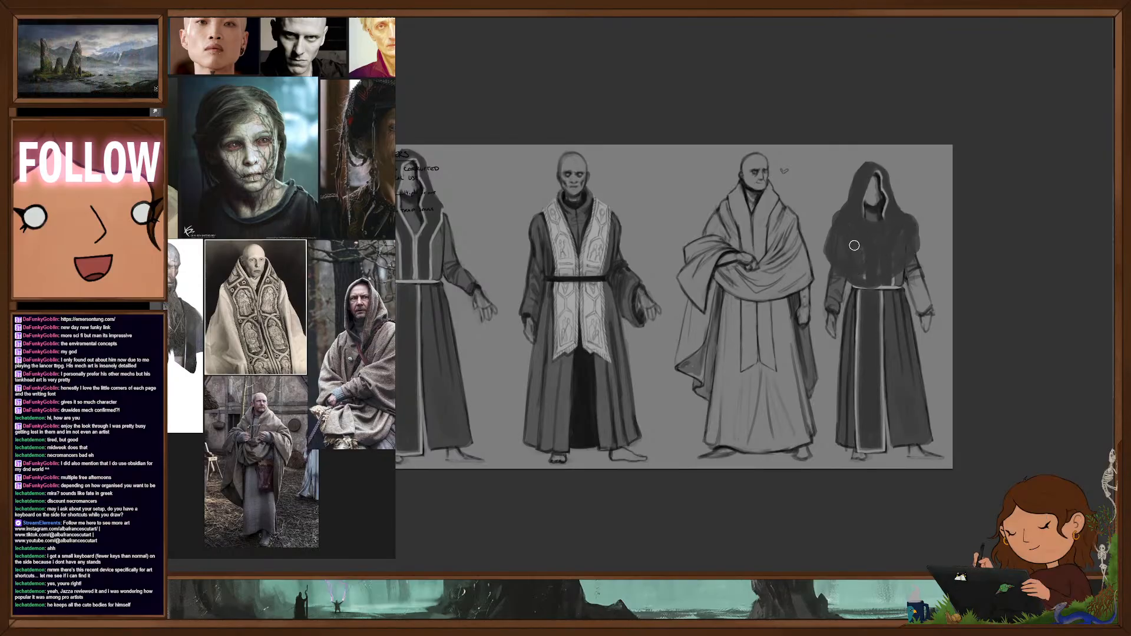
- Paint over the hooded copy's light belt and skirt trim, and extend the plain dark robe down over its feet
key("bracketright")
key("bracketright")
key("bracketright")
key("bracketright")
key("bracketright")
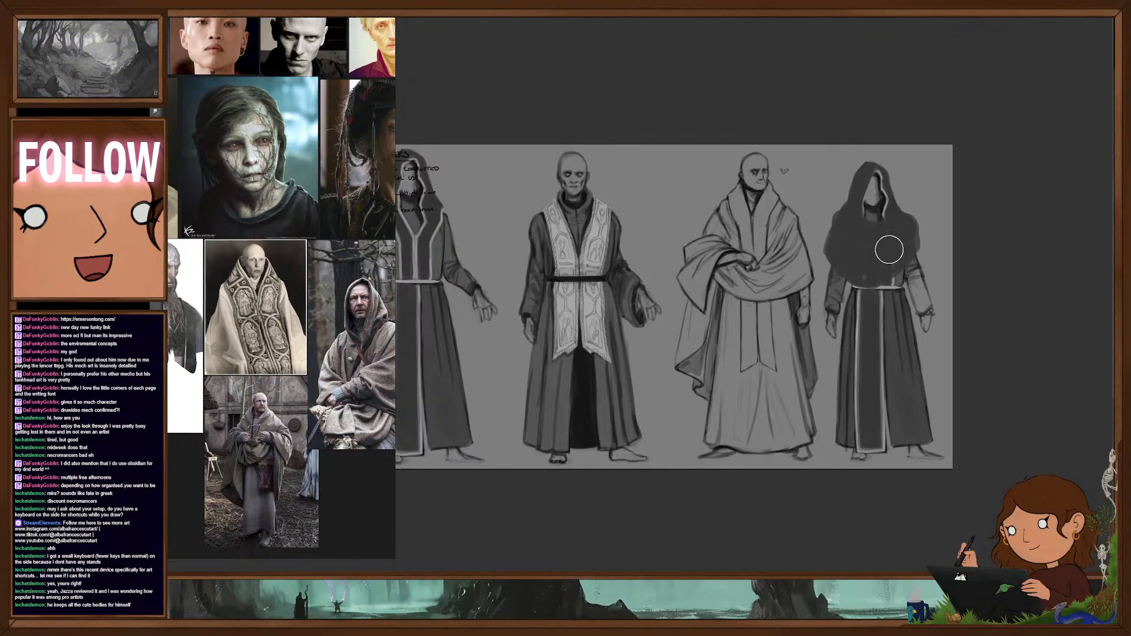
key("bracketleft")
key("bracketleft")
key("bracketleft")
key("bracketleft")
key("bracketleft")
key("bracketleft")
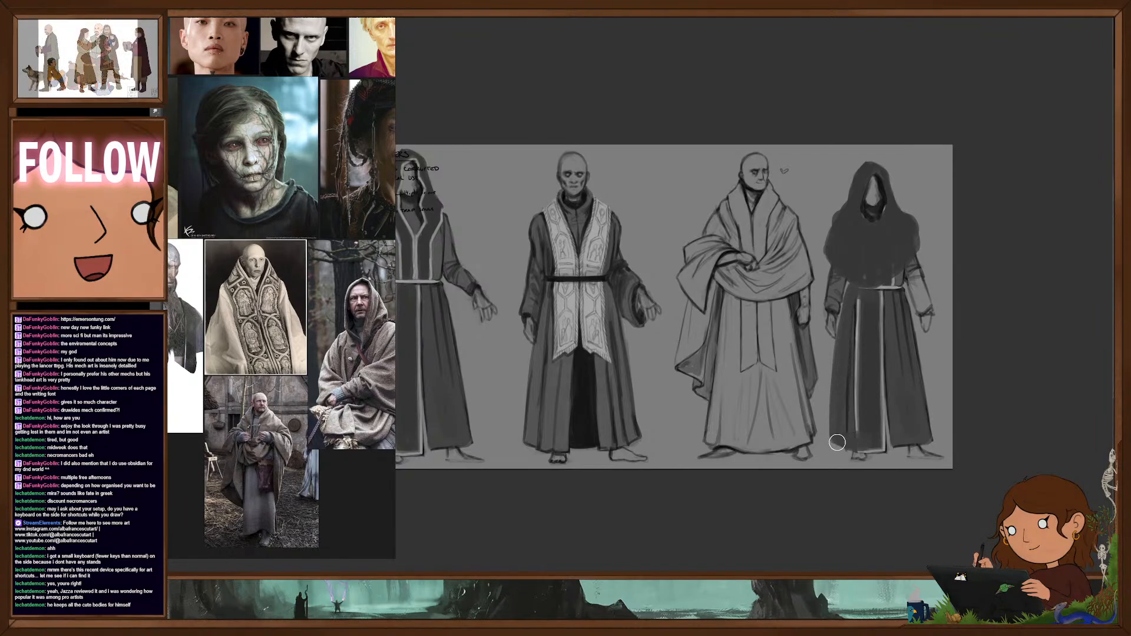
left_click_drag(878, 446, 926, 440)
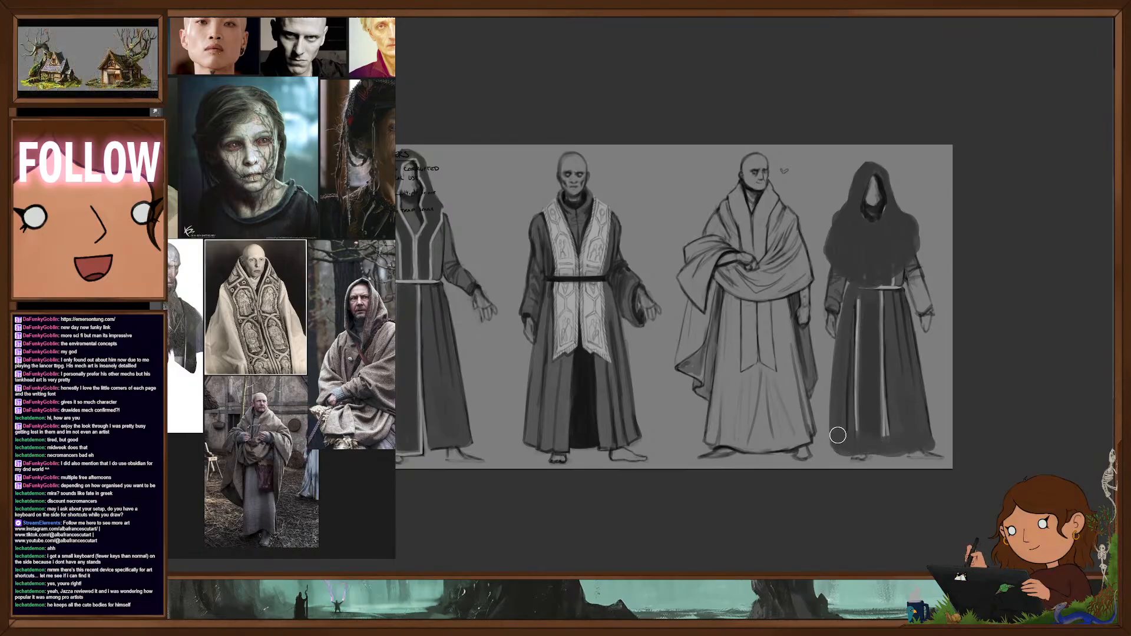
mouse_move(859, 296)
left_mouse_down()
mouse_move(858, 397)
mouse_move(881, 279)
left_mouse_up()
key("bracketright")
key("bracketright")
key("bracketright")
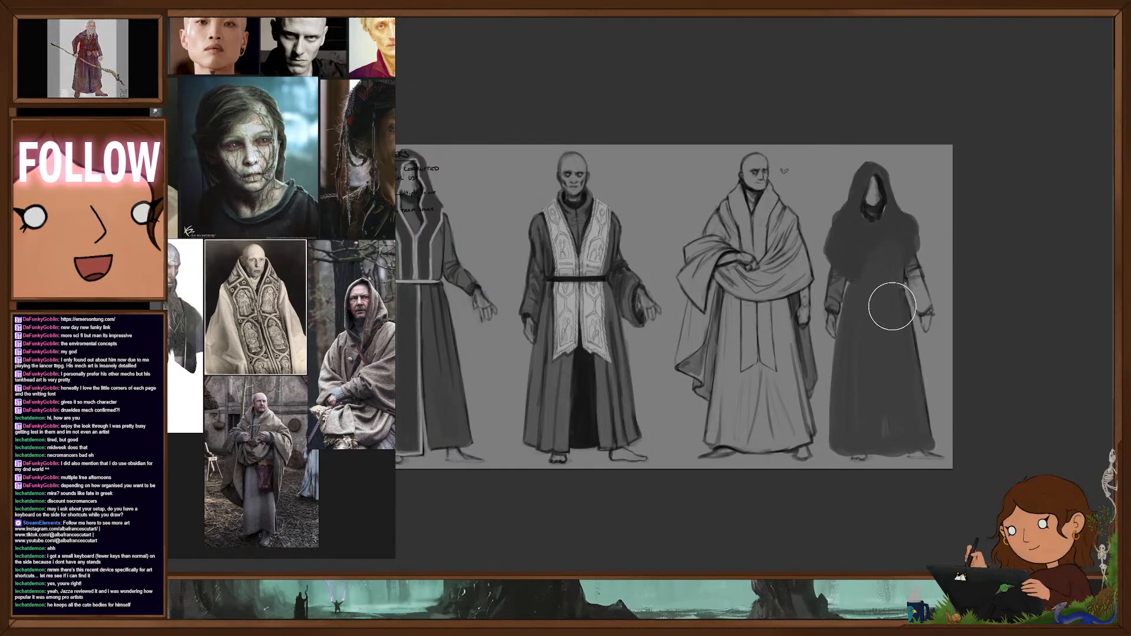
- Define the capelet's folds above a dark belt, and sketch a long overskirt with an uneven hem over the robe
mouse_move(878, 253)
left_mouse_down()
mouse_move(848, 245)
mouse_move(891, 243)
left_mouse_up()
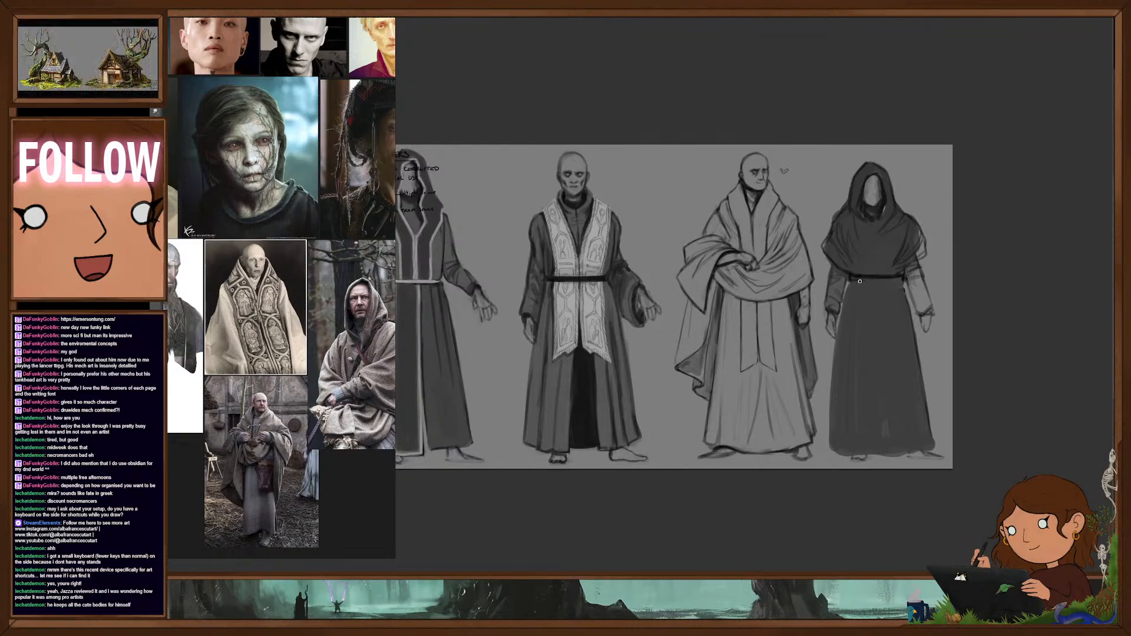
mouse_move(851, 279)
left_mouse_down()
mouse_move(823, 372)
mouse_move(852, 407)
left_mouse_up()
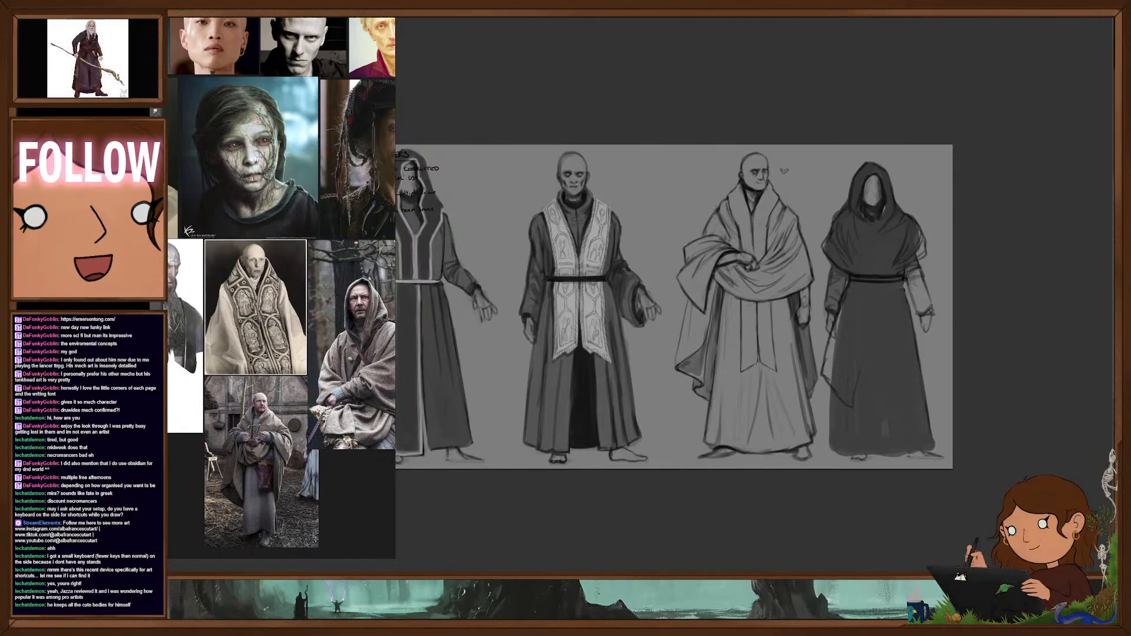
left_click_drag(881, 284, 872, 341)
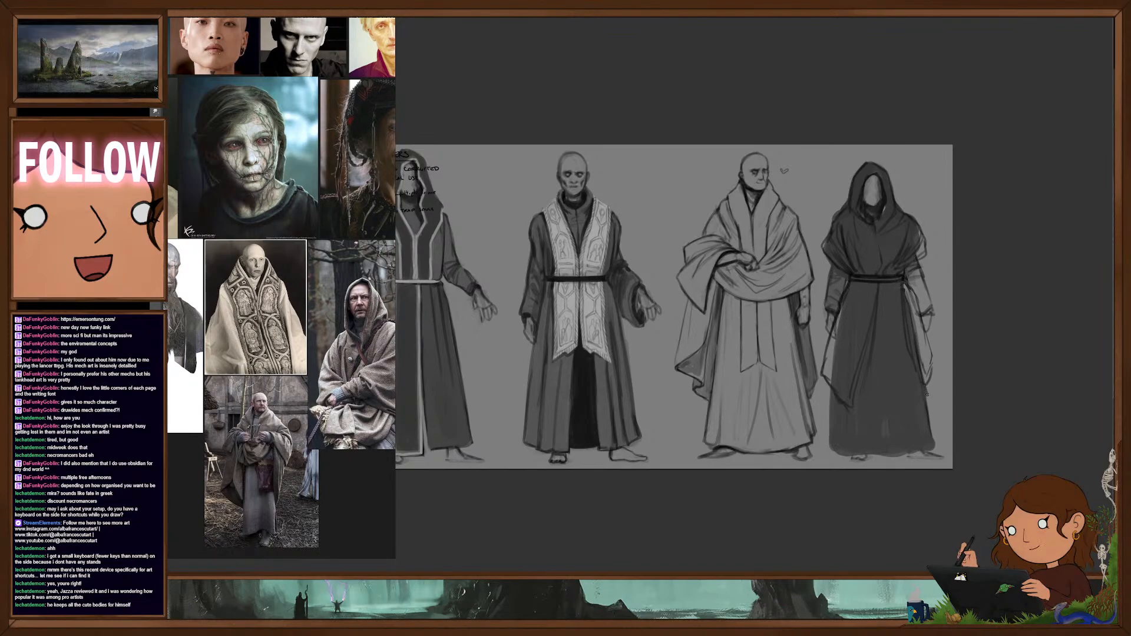
left_click_drag(932, 378, 912, 401)
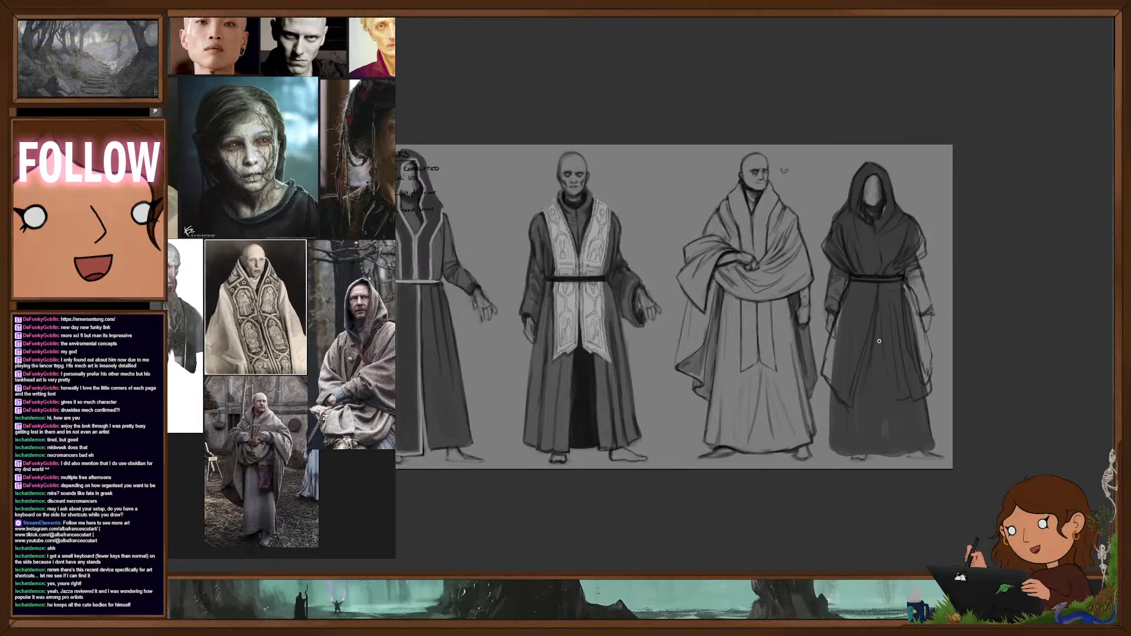
mouse_move(879, 313)
left_mouse_down()
mouse_move(880, 398)
mouse_move(933, 421)
left_mouse_up()
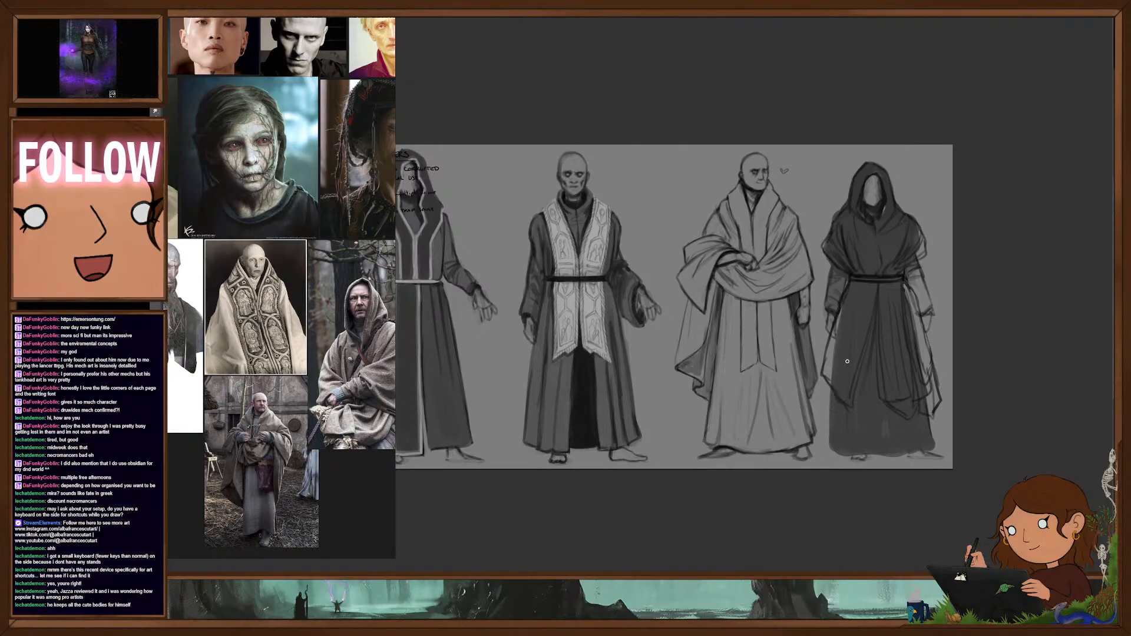
- Fill the overskirt with dark tone and refine its front opening, ragged hem and the capelet's edges
left_click_drag(824, 394, 869, 321)
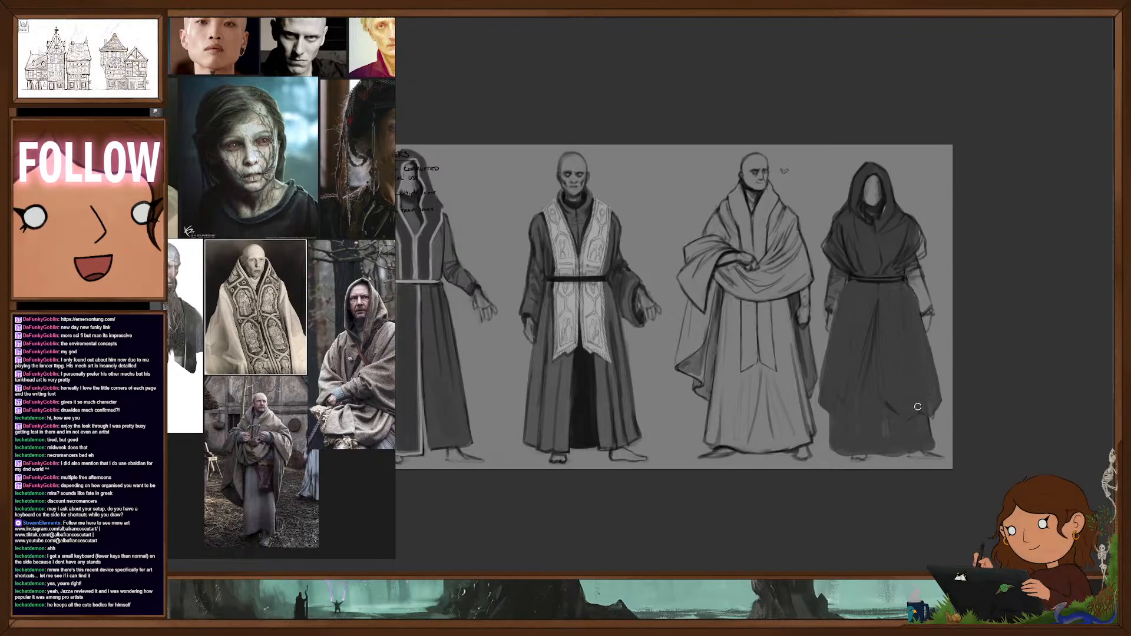
key("e")
left_click_drag(877, 305, 861, 351)
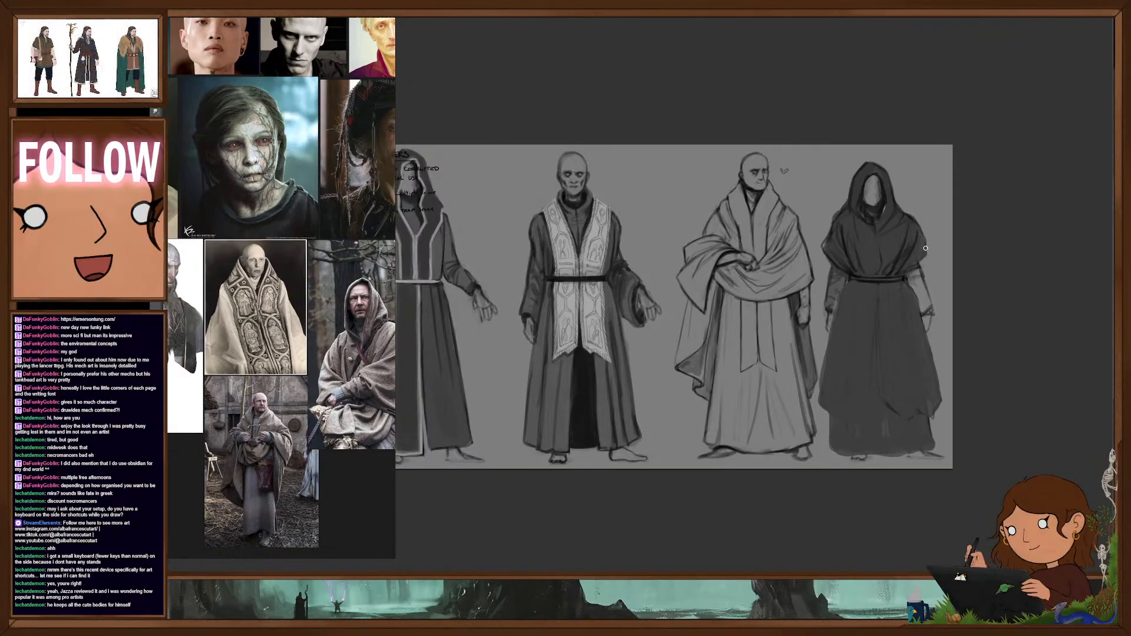
left_click_drag(925, 248, 901, 275)
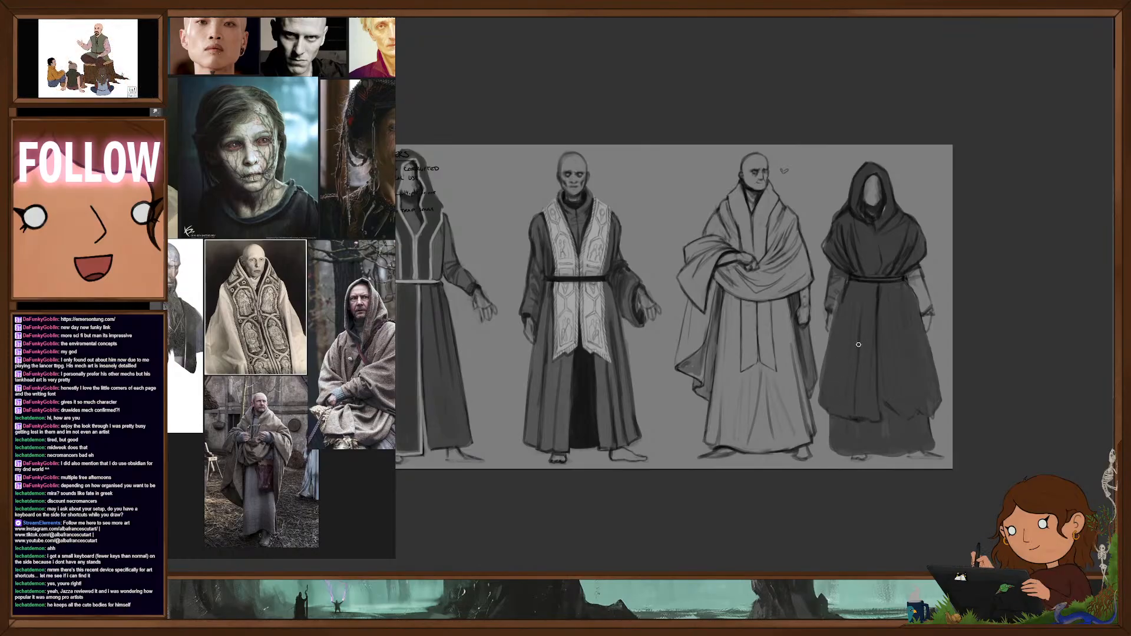
mouse_move(829, 409)
left_mouse_down()
mouse_move(887, 110)
mouse_move(885, 432)
mouse_move(886, 337)
left_mouse_up()
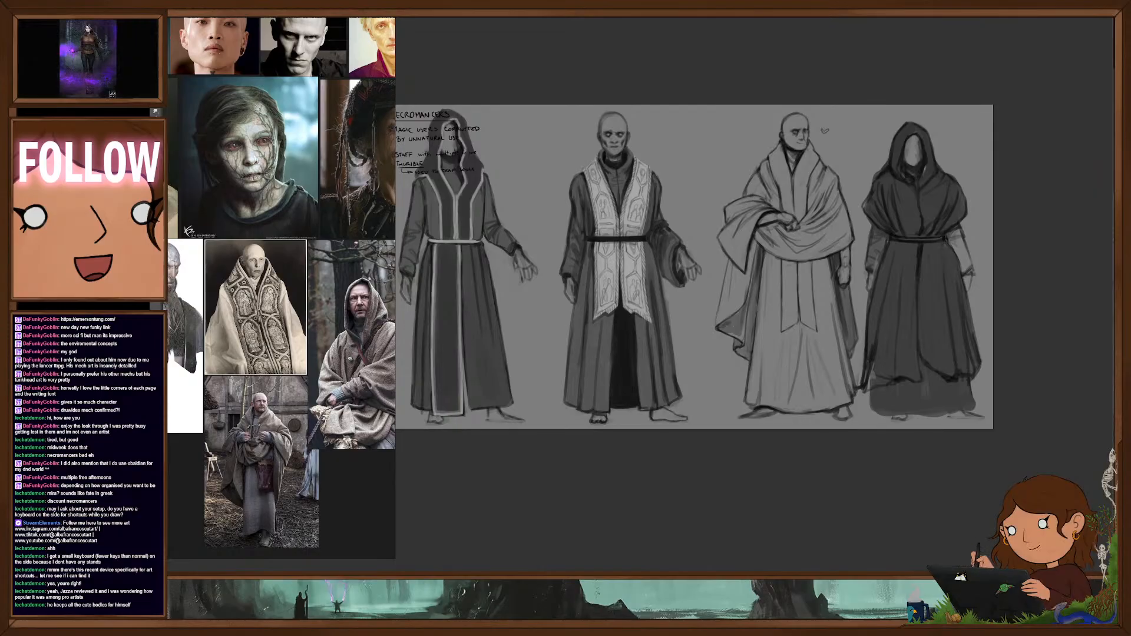
- Shift the first three figures left to space all four evenly across the sheet
left_click_drag(735, 391, 803, 401)
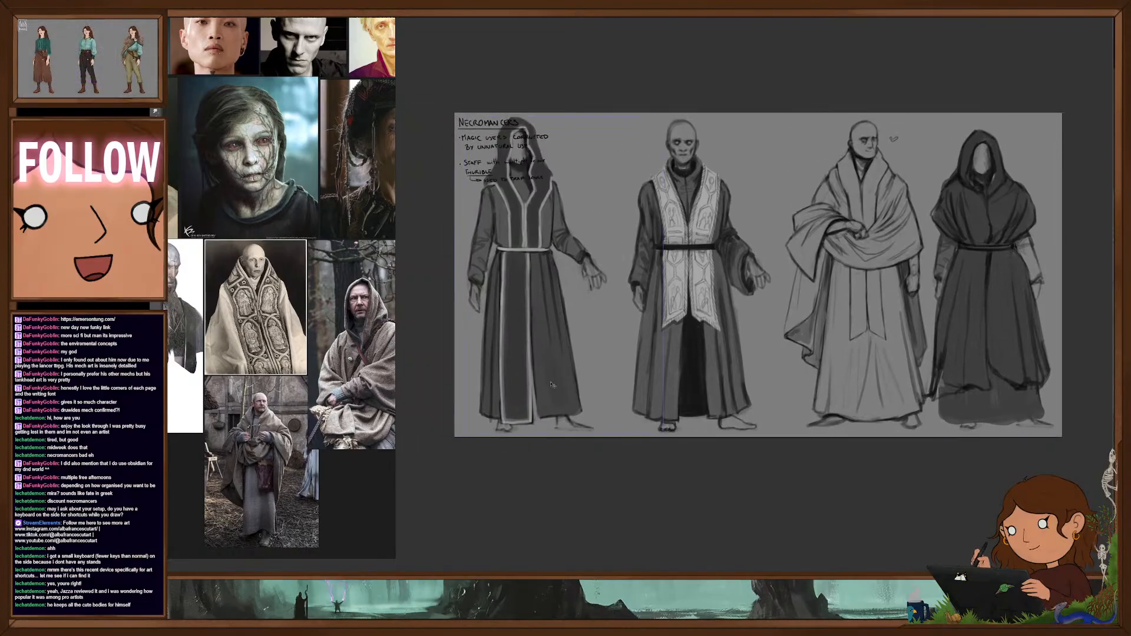
left_click_drag(553, 384, 545, 384)
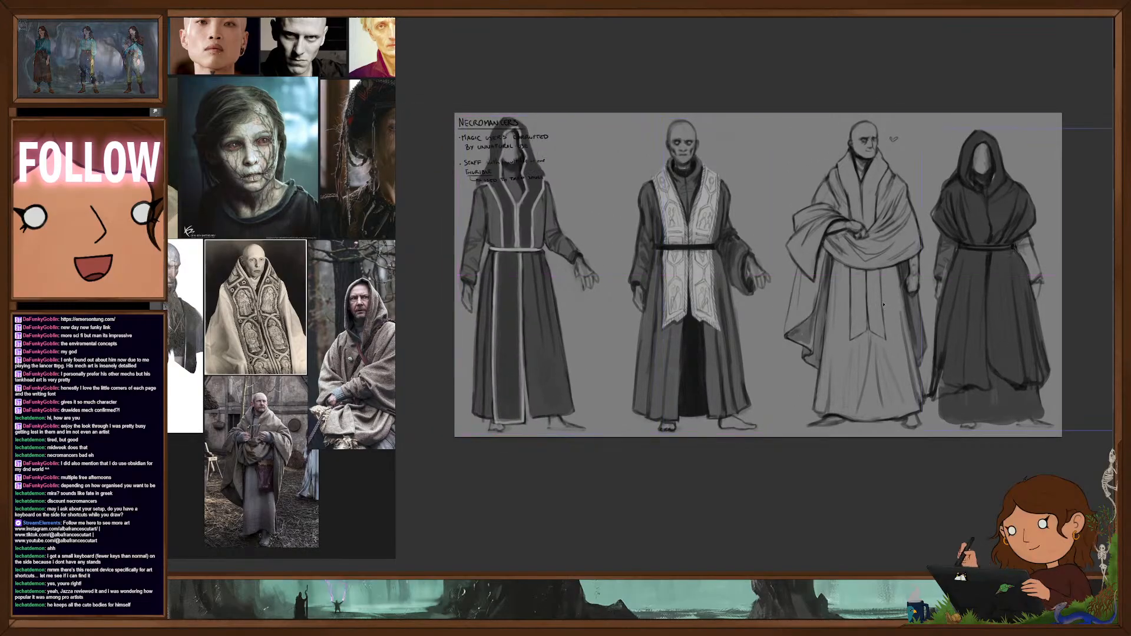
left_click_drag(698, 353, 679, 353)
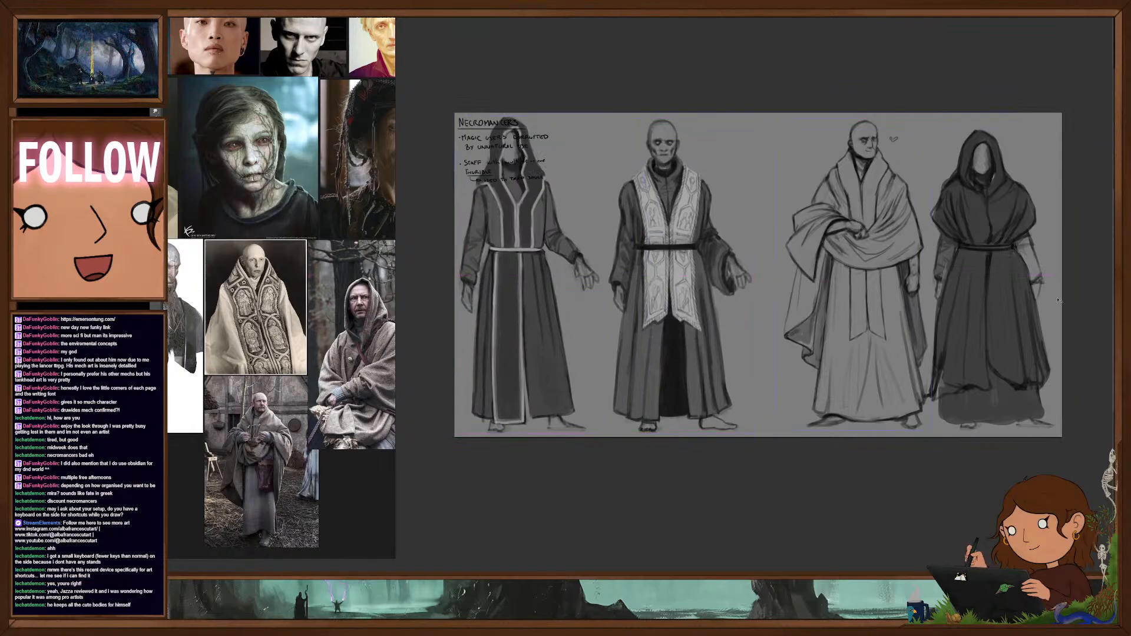
left_click_drag(866, 333, 842, 333)
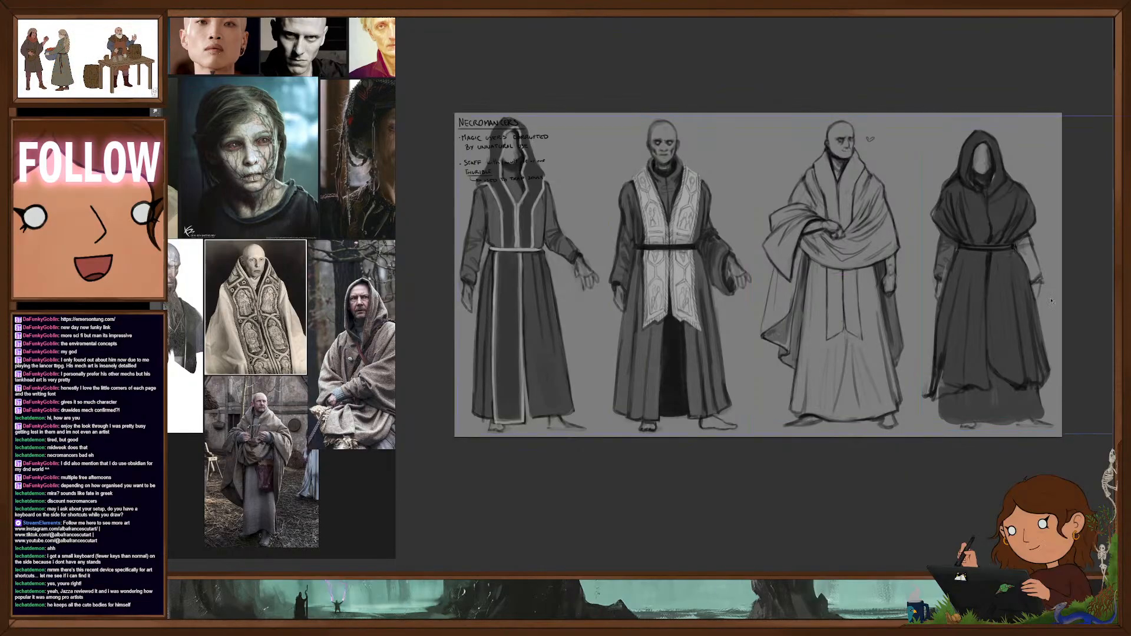
- Clean up the fourth figure's overskirt outline and folds, and darken its exposed forearm sleeve
left_click_drag(1020, 371, 956, 383)
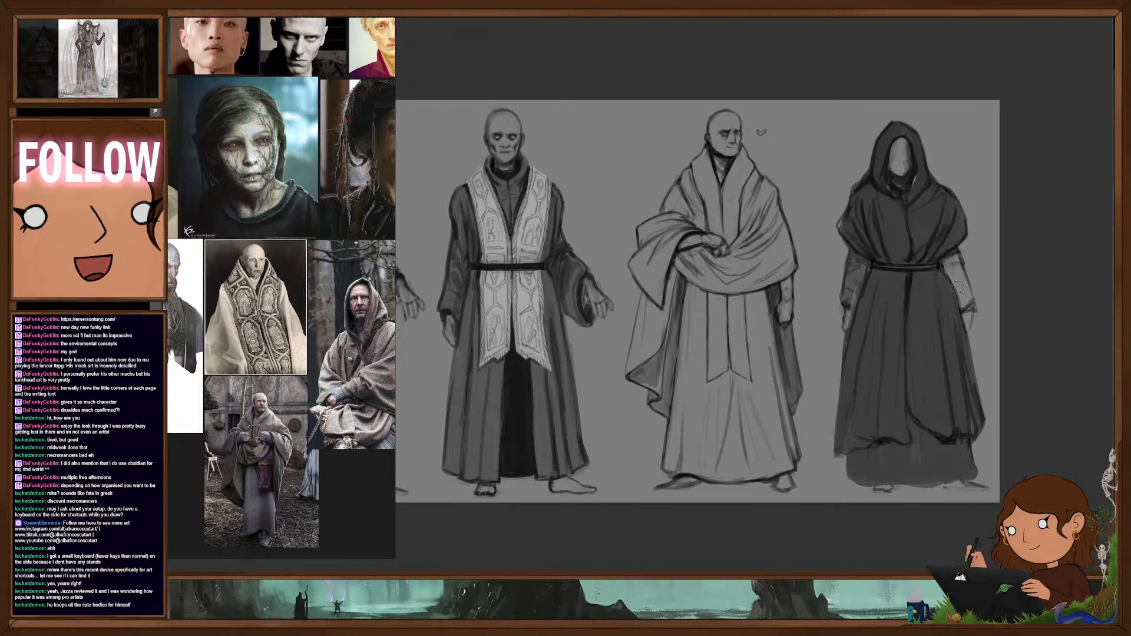
left_click_drag(950, 255, 958, 261)
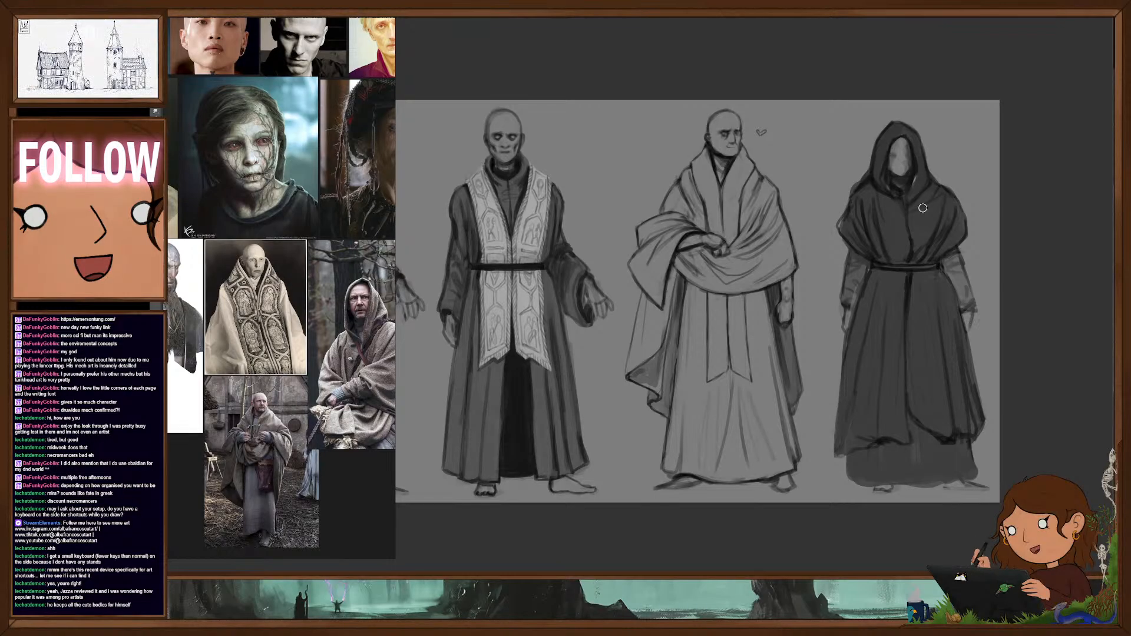
left_click_drag(918, 307, 921, 332)
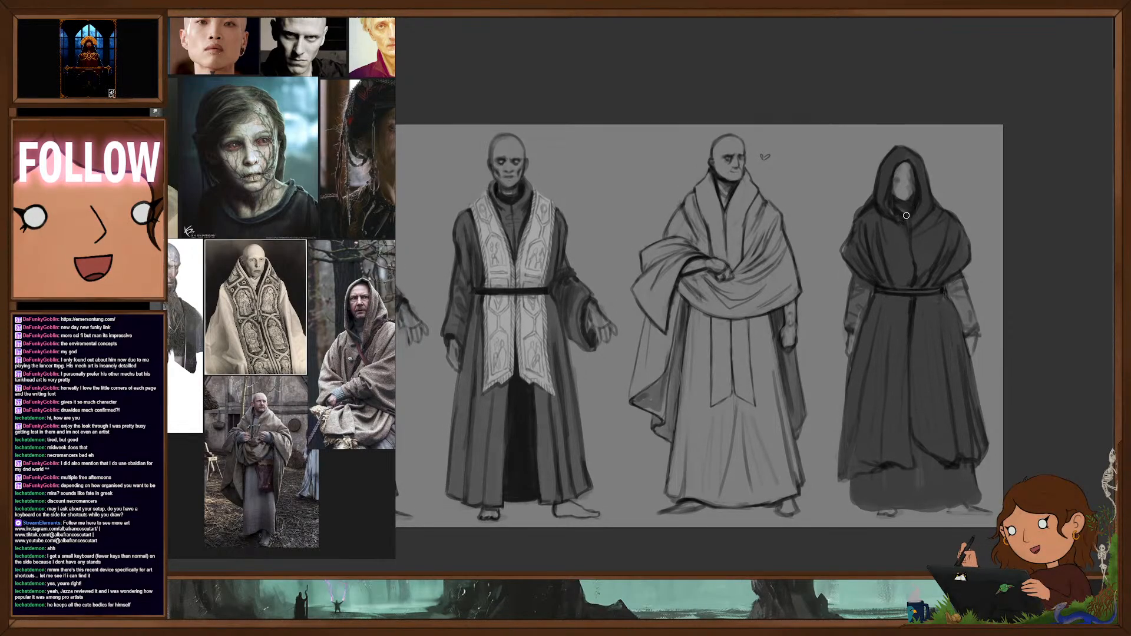
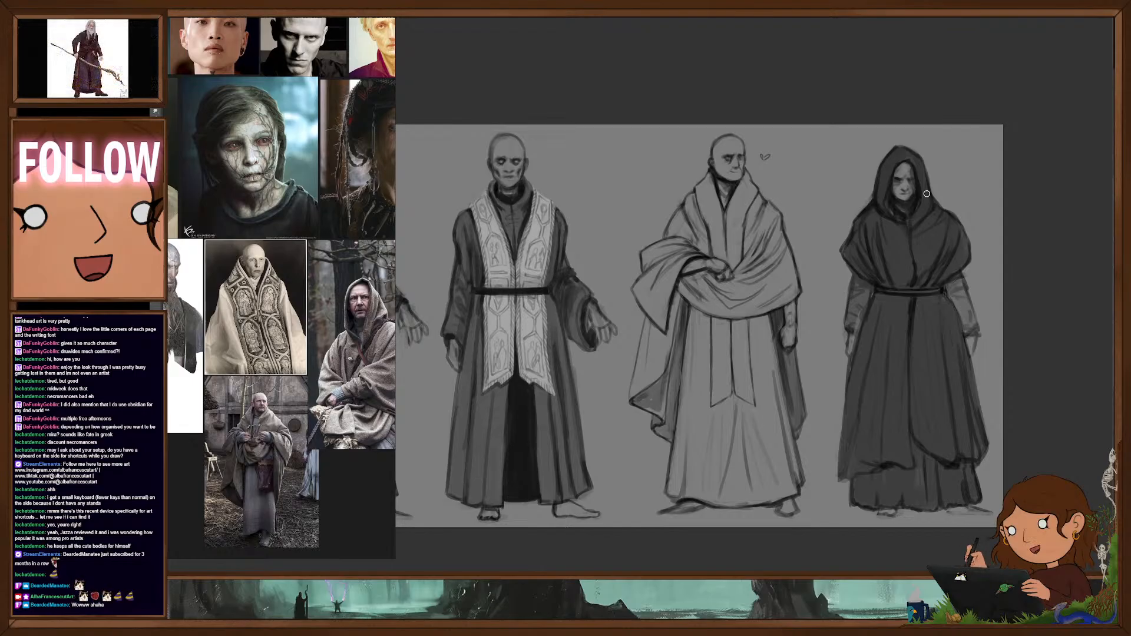
- Fill the third figure's hanging cape and gathered arm drape with dark tone
left_click_drag(773, 388, 733, 396)
left_click_drag(803, 413, 863, 368)
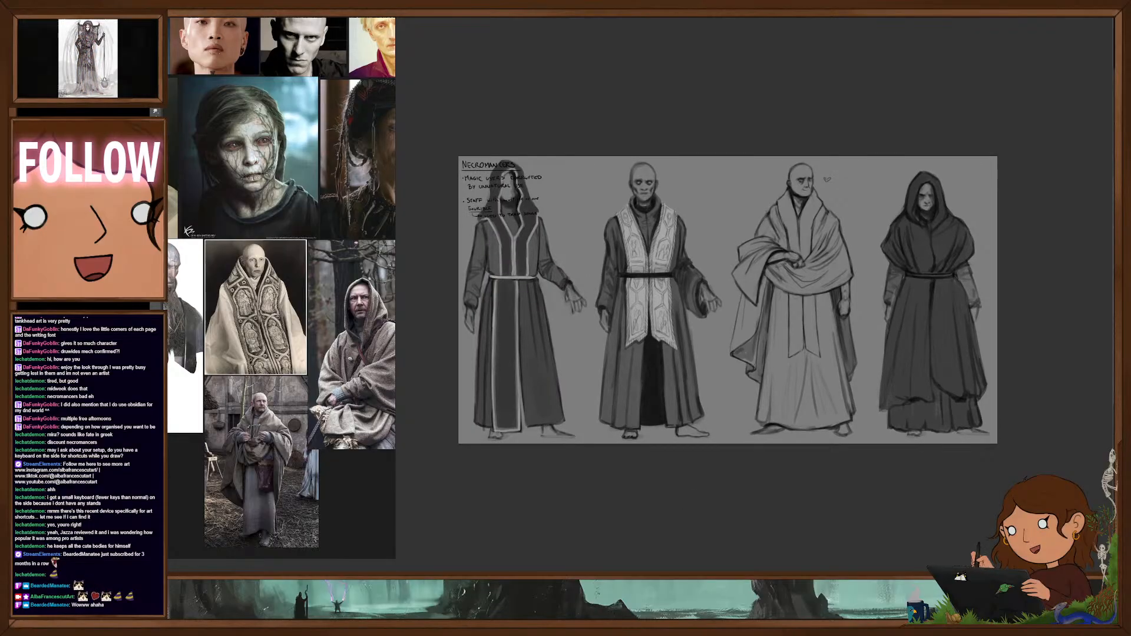
mouse_move(795, 354)
left_mouse_down()
mouse_move(781, 361)
mouse_move(808, 366)
left_mouse_up()
left_click(610, 370, "alt")
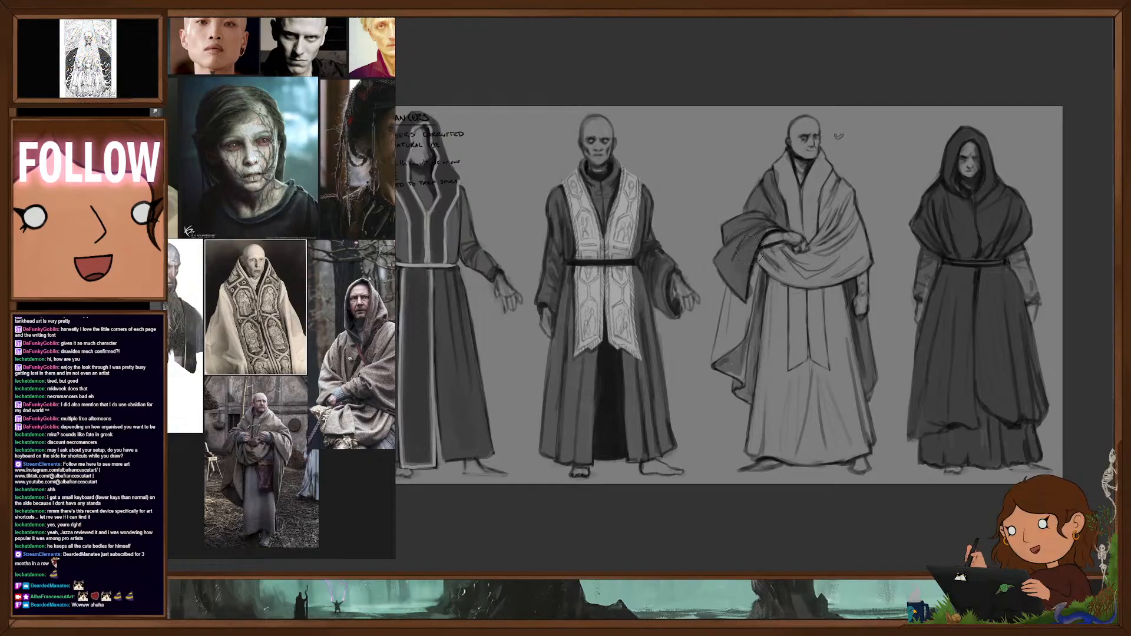
mouse_move(751, 279)
left_mouse_down()
mouse_move(727, 352)
mouse_move(723, 315)
mouse_move(724, 340)
left_mouse_up()
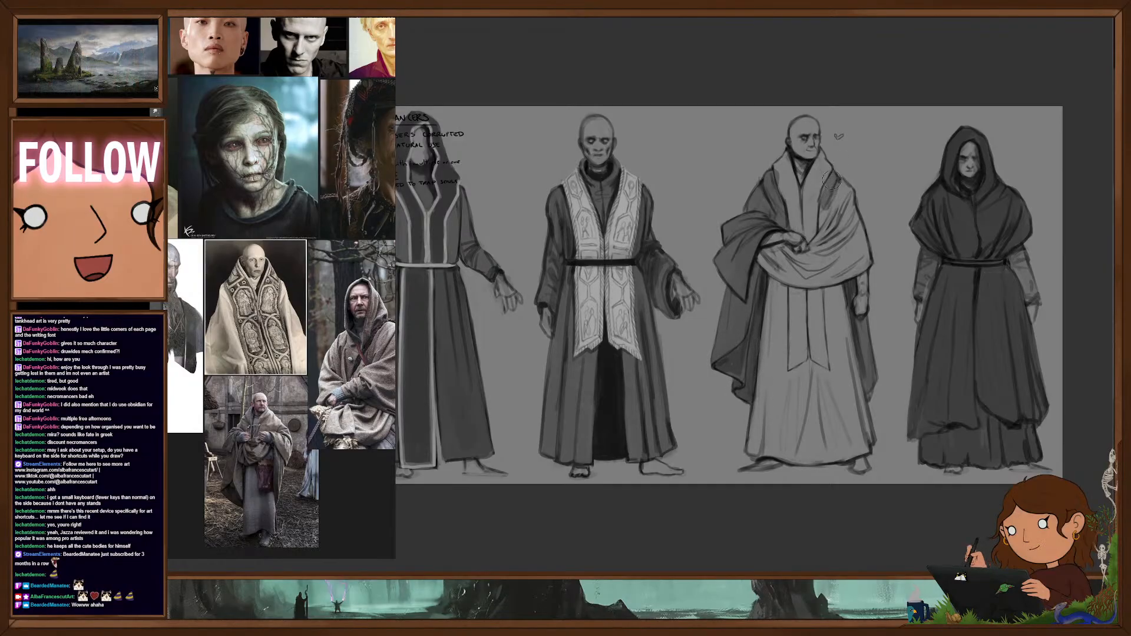
- Darken the third figure's shawl over the shoulder and across the front, leaving the wide collar light
left_click_drag(825, 224, 837, 266)
left_click_drag(848, 191, 846, 268)
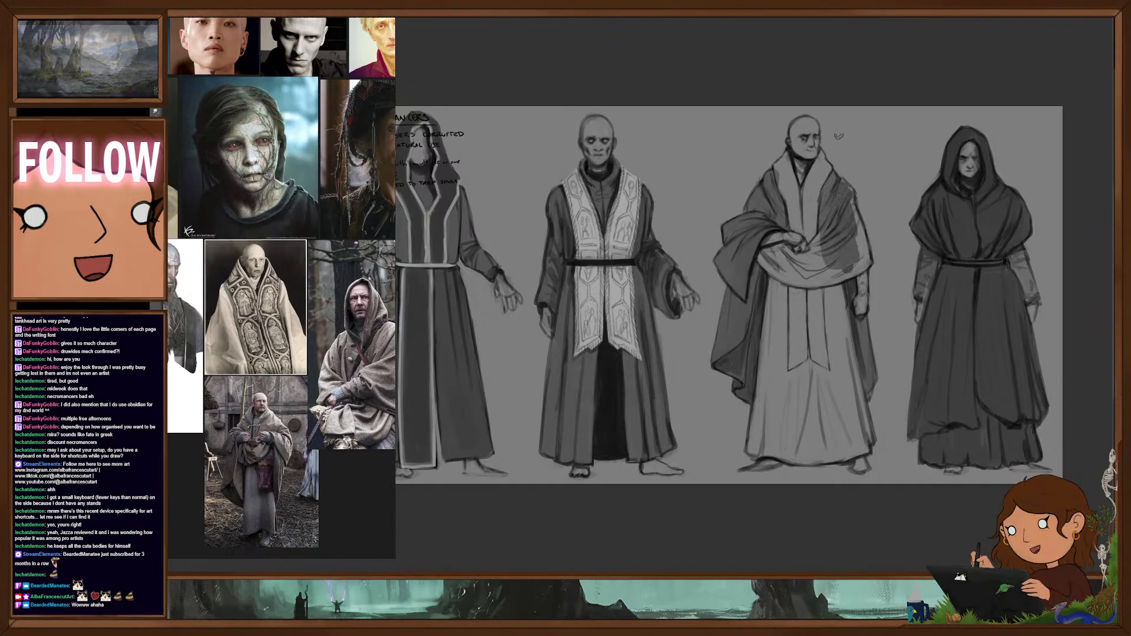
mouse_move(845, 189)
left_mouse_down()
mouse_move(861, 252)
mouse_move(843, 277)
mouse_move(766, 259)
mouse_move(817, 246)
mouse_move(838, 268)
mouse_move(804, 272)
mouse_move(831, 231)
mouse_move(849, 254)
mouse_move(840, 266)
mouse_move(821, 240)
mouse_move(793, 262)
mouse_move(781, 250)
mouse_move(810, 280)
mouse_move(786, 260)
mouse_move(840, 260)
mouse_move(847, 220)
left_mouse_up()
key("[")
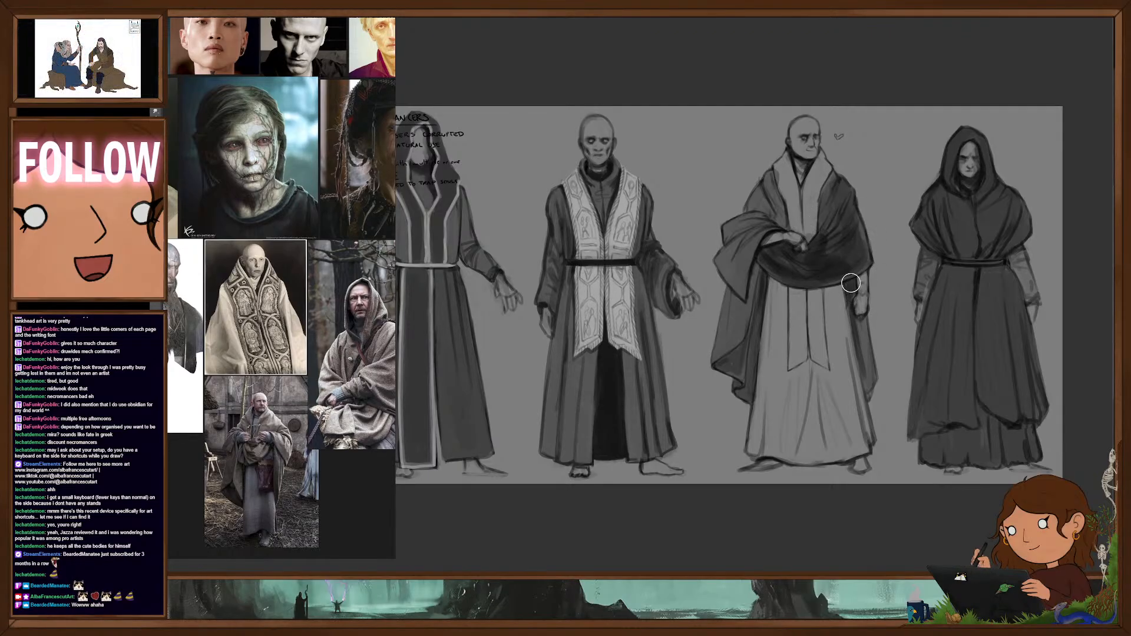
left_click_drag(859, 326, 869, 367)
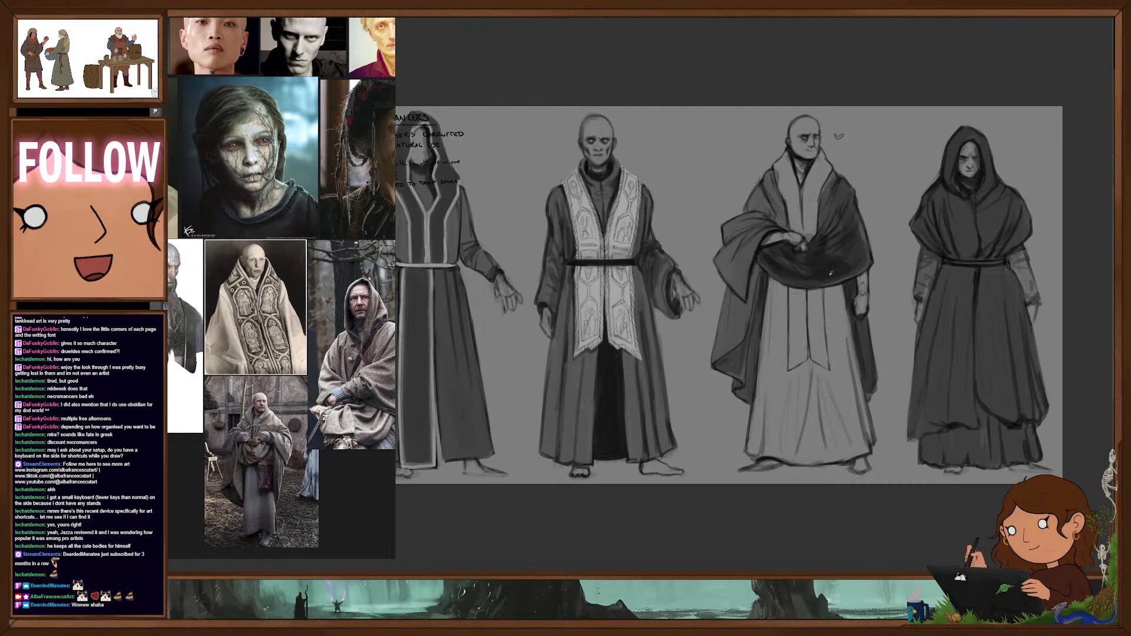
left_click(852, 256, "alt")
- Fill the third figure's long robe with dark tone down to the hem, leaving the pointed hanging stole panels light
mouse_move(770, 292)
left_mouse_down()
mouse_move(773, 386)
mouse_move(809, 369)
left_mouse_up()
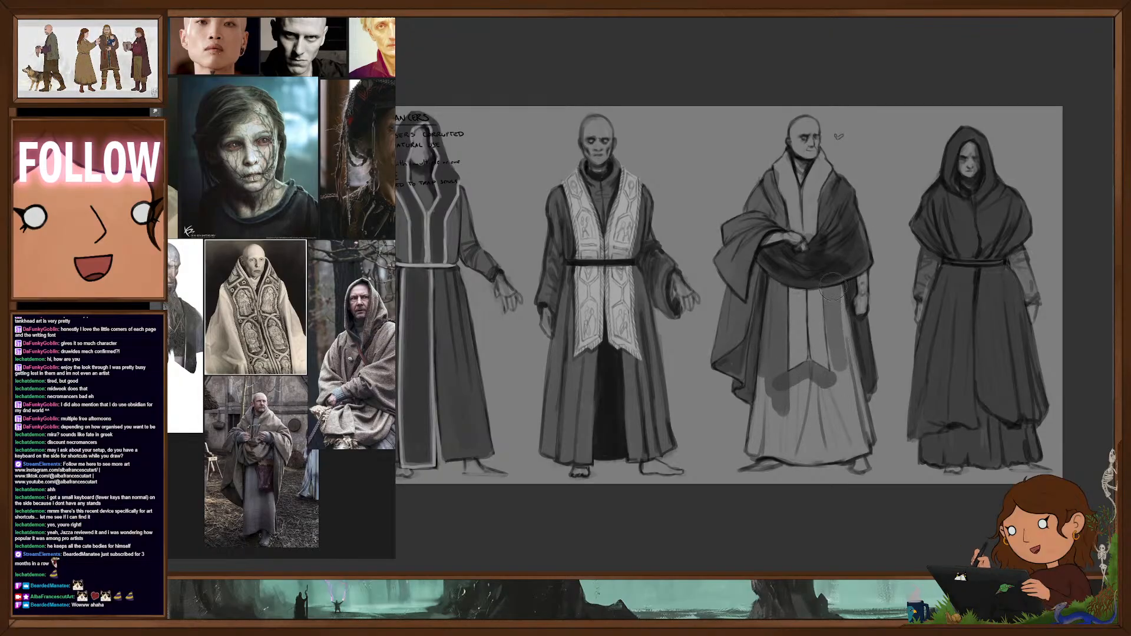
right_click(856, 307)
left_click_drag(839, 305, 857, 385)
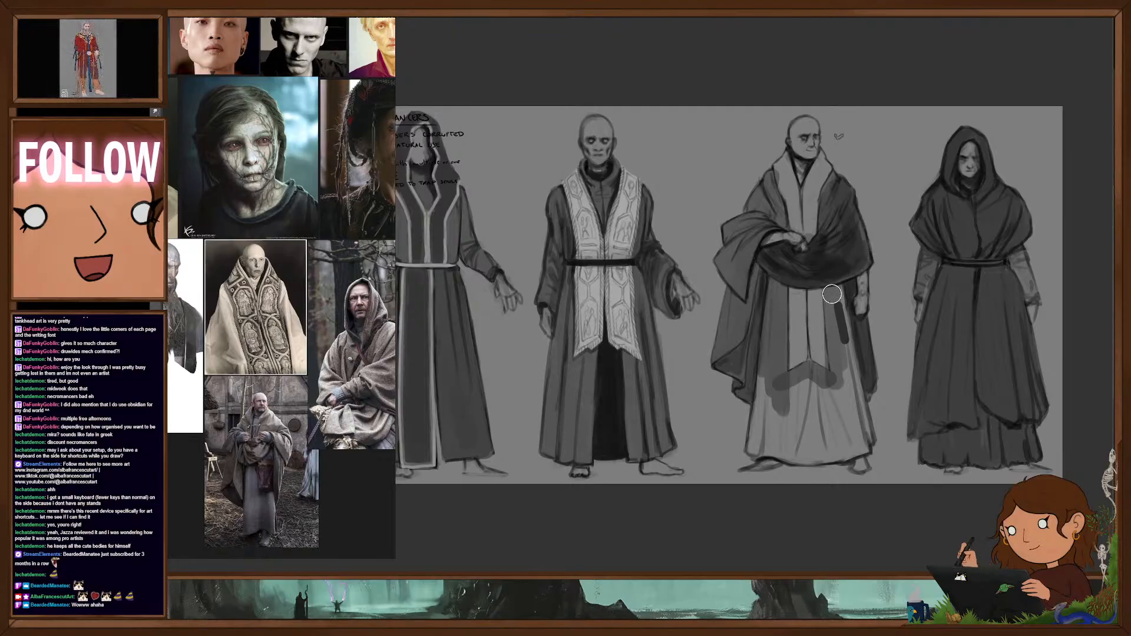
left_click_drag(829, 305, 832, 331)
key("ctrl+z")
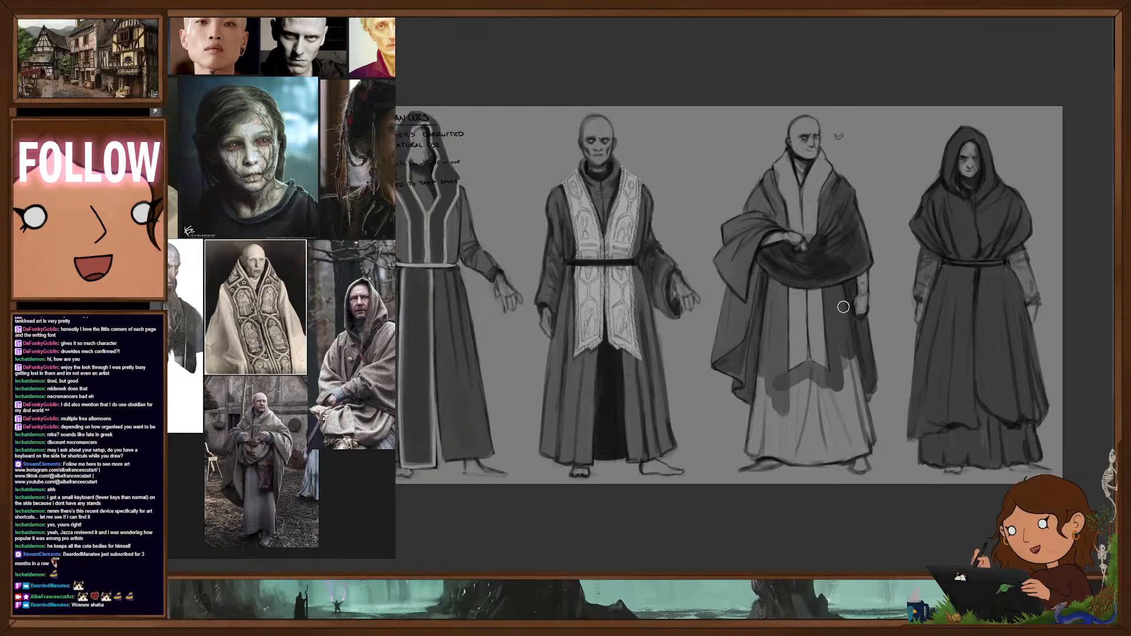
mouse_move(853, 365)
left_mouse_down()
mouse_move(868, 449)
mouse_move(812, 459)
mouse_move(751, 450)
mouse_move(757, 402)
mouse_move(761, 448)
mouse_move(767, 429)
mouse_move(779, 312)
mouse_move(786, 408)
left_mouse_up()
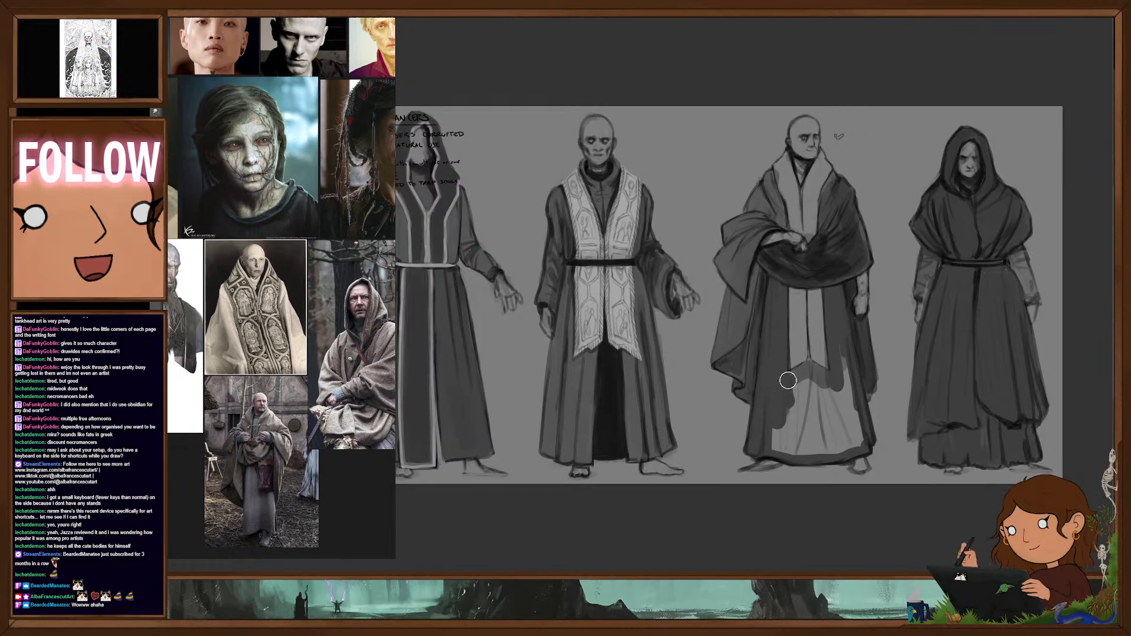
mouse_move(788, 381)
left_mouse_down()
mouse_move(853, 381)
mouse_move(848, 405)
left_mouse_up()
mouse_move(768, 447)
left_mouse_down()
mouse_move(802, 429)
mouse_move(827, 432)
mouse_move(833, 395)
left_mouse_up()
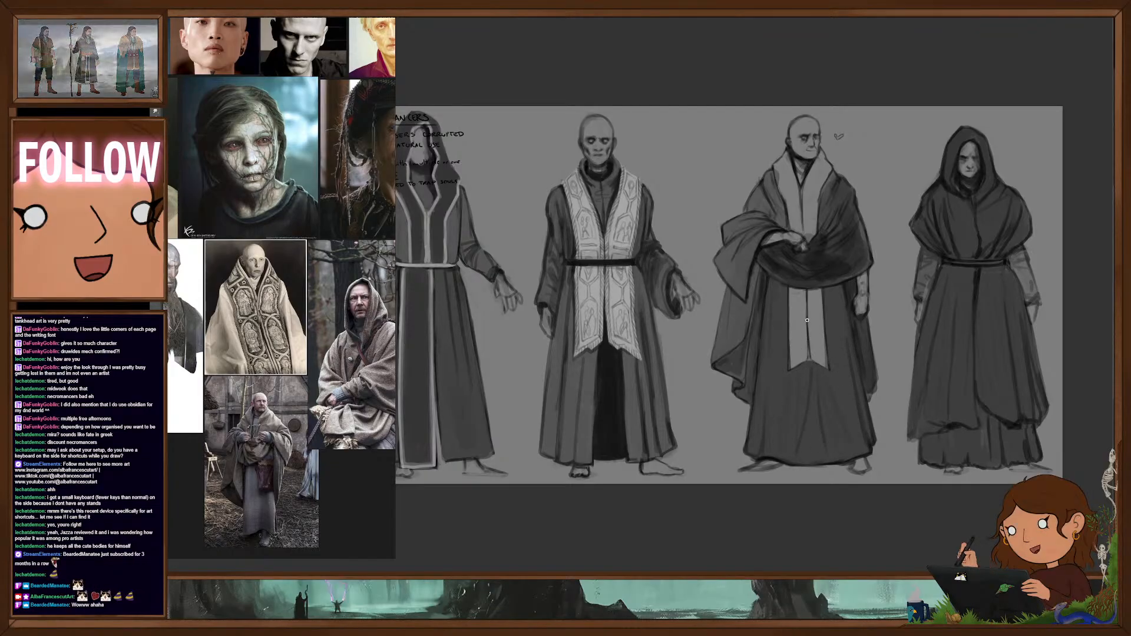
- Clean up the third figure's stole and shawl folds, and deepen the arm drape and hanging cape to one even dark tone
left_click_drag(807, 319, 809, 371)
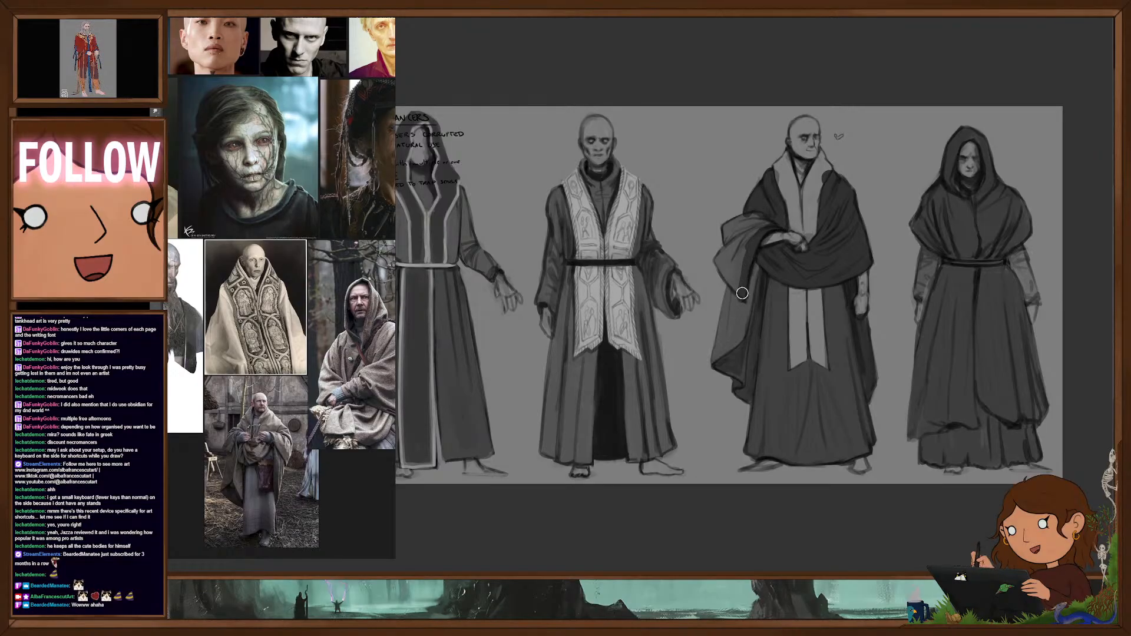
mouse_move(727, 231)
left_mouse_down()
mouse_move(744, 226)
mouse_move(745, 303)
left_mouse_up()
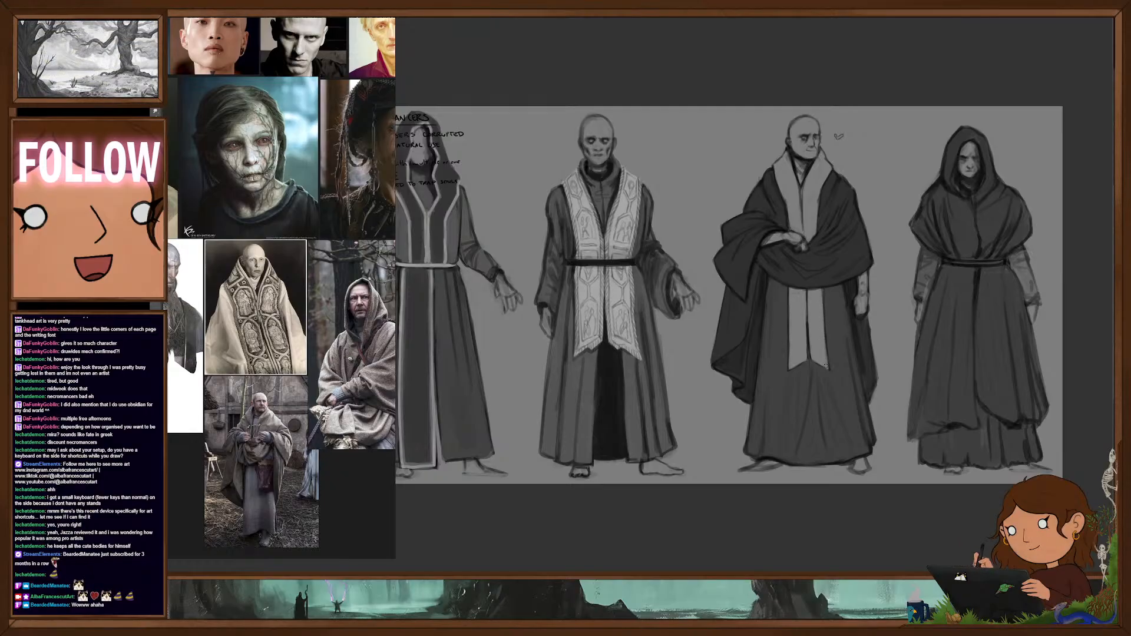
- Hide the first figure and shift the other three left to clear space for another design at the sheet's right end
scroll(853, 303, "down", 2)
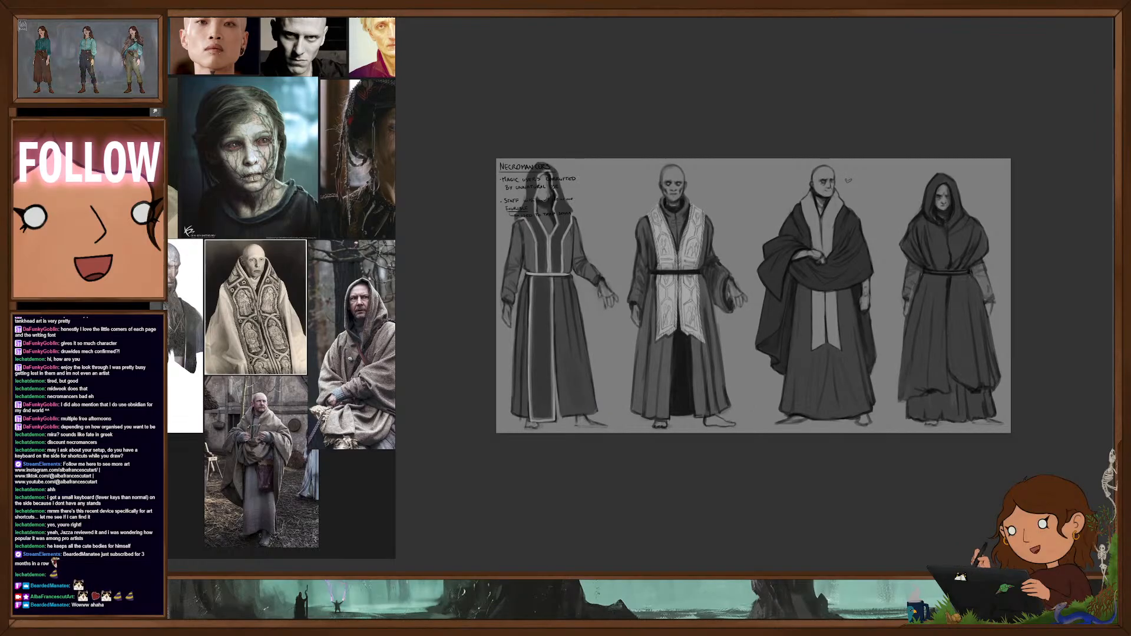
key("ctrl+z")
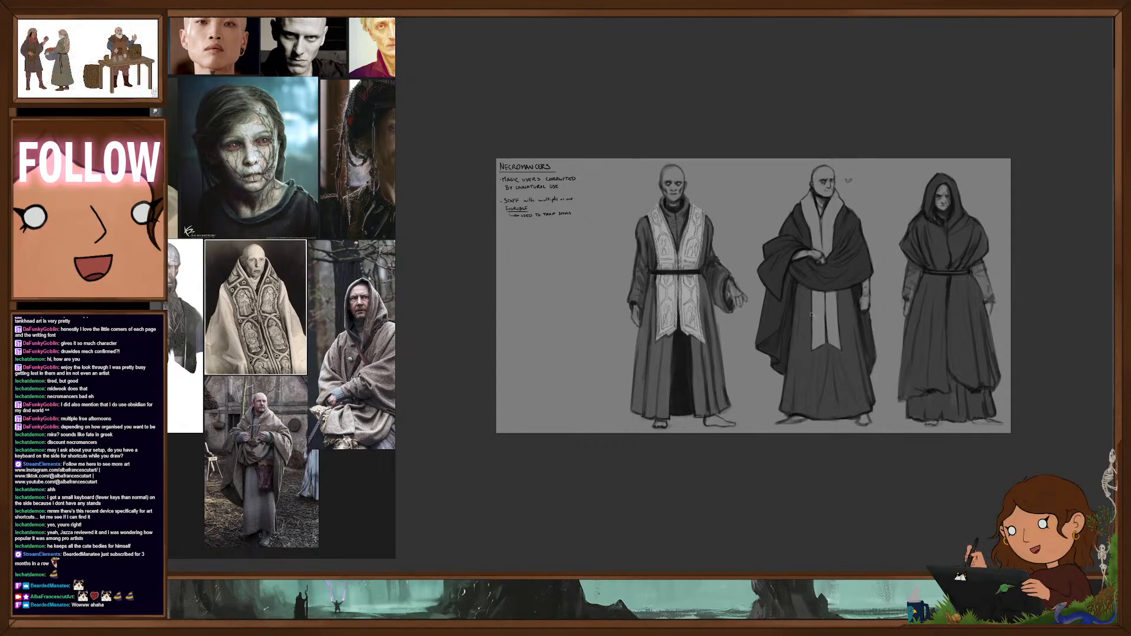
left_click_drag(814, 353, 698, 352)
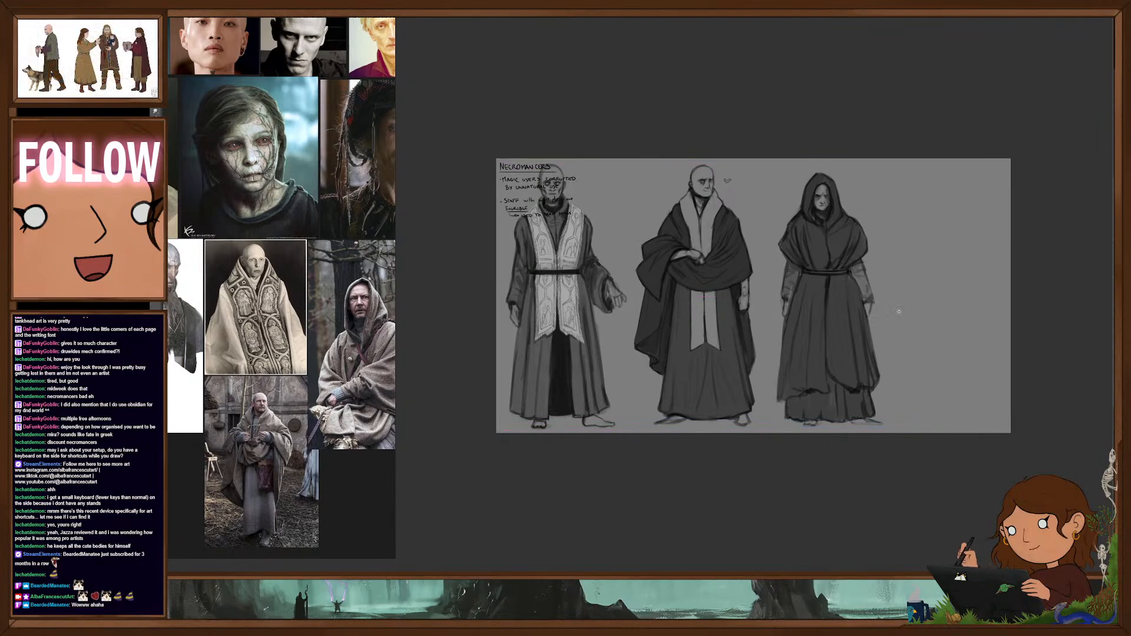
- Pick a round brush from the brush presets for sketching in the empty area beside the hooded figure
scroll(899, 311, "up", 1)
left_click_drag(952, 341, 957, 369)
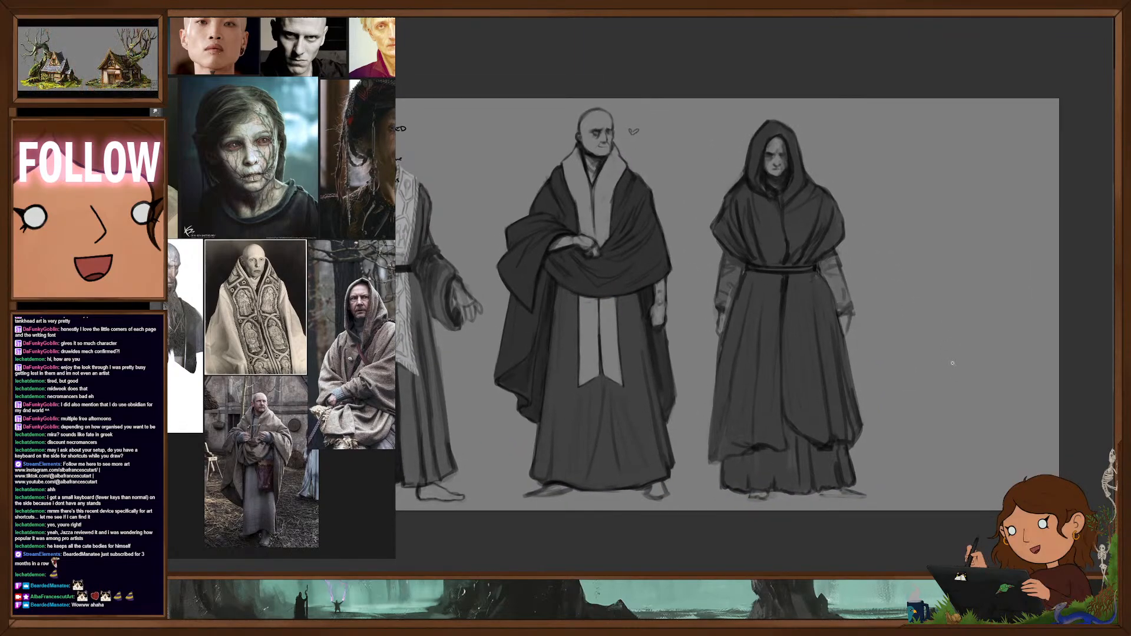
right_click(945, 293)
left_click(978, 339)
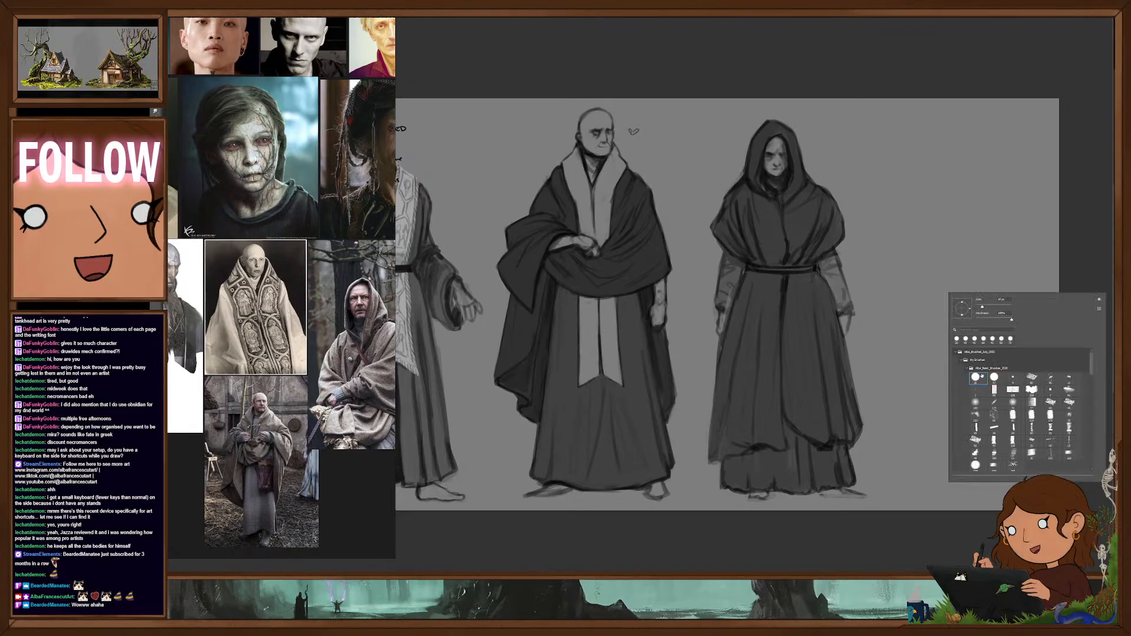
left_click(1085, 248)
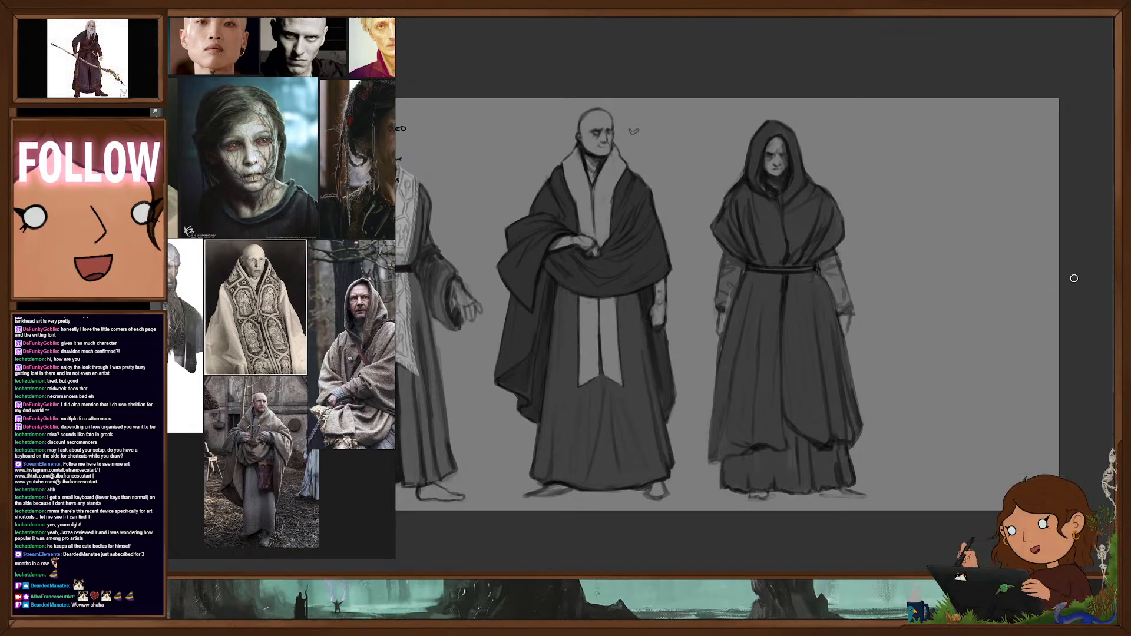
left_click(1123, 354)
left_click(1123, 354)
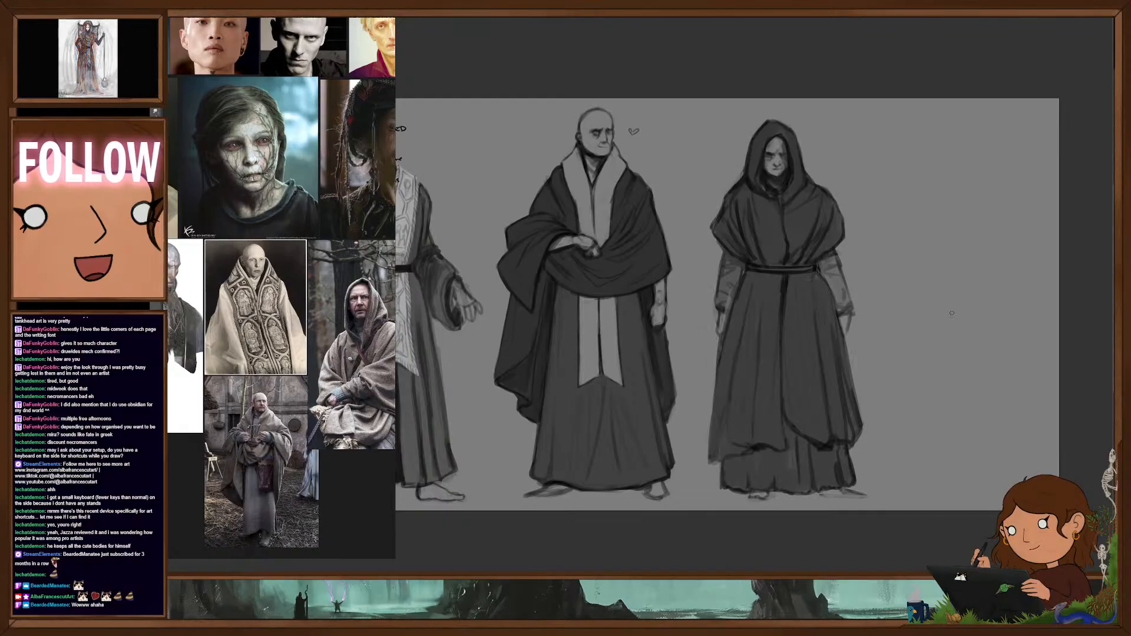
left_click_drag(898, 318, 954, 314)
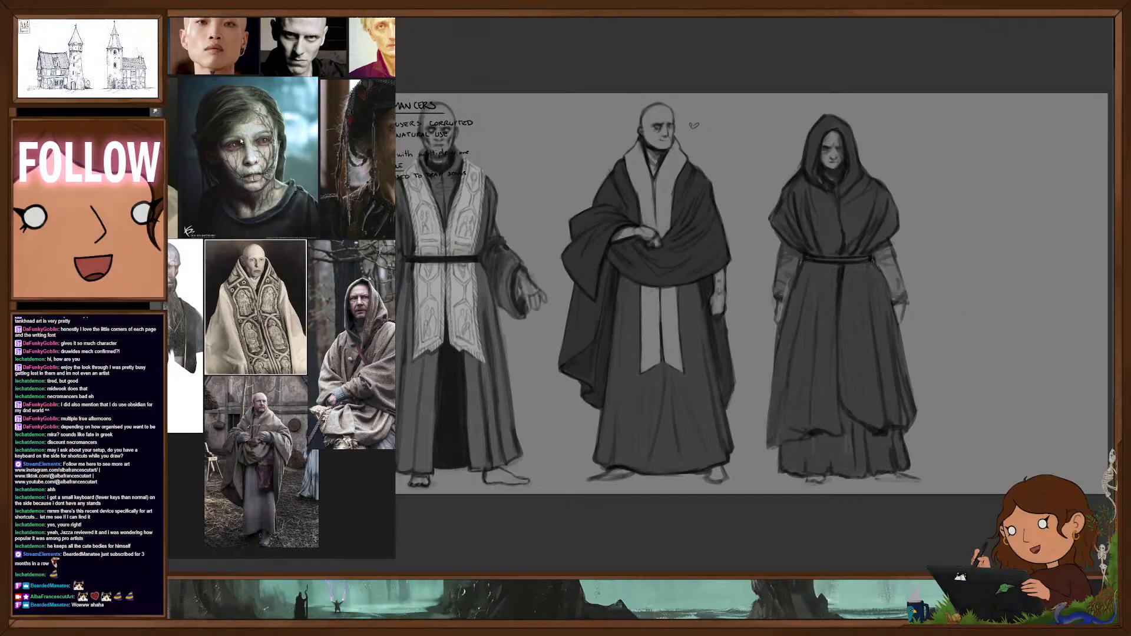
- Examine the reference board's bald and weathered faces, embroidered cape and hooded cloak costumes for the next design
scroll(277, 154, "down", 4)
scroll(250, 105, "up", 4)
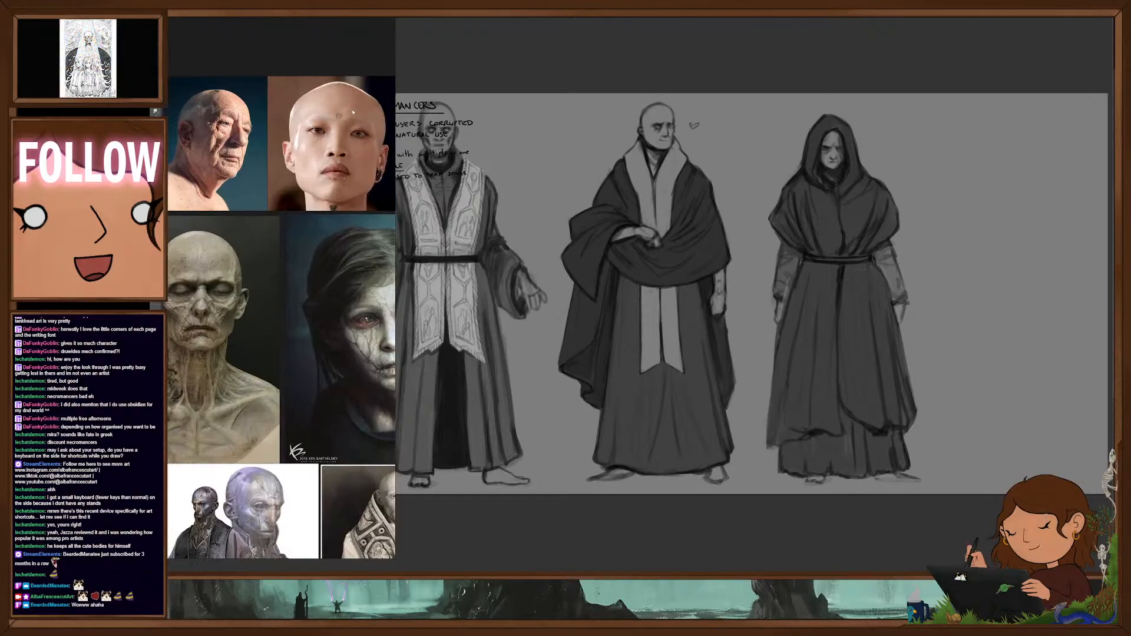
scroll(378, 138, "down", 3)
left_click_drag(378, 139, 282, 90)
left_click_drag(367, 103, 337, 102)
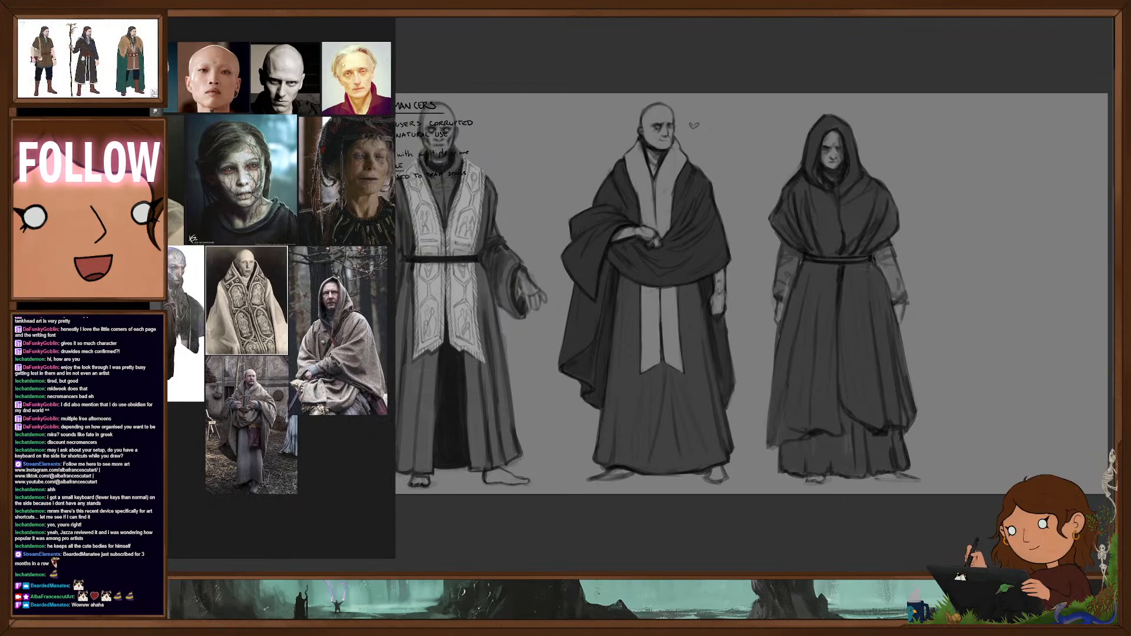
left_click_drag(206, 84, 261, 96)
left_click_drag(372, 97, 314, 94)
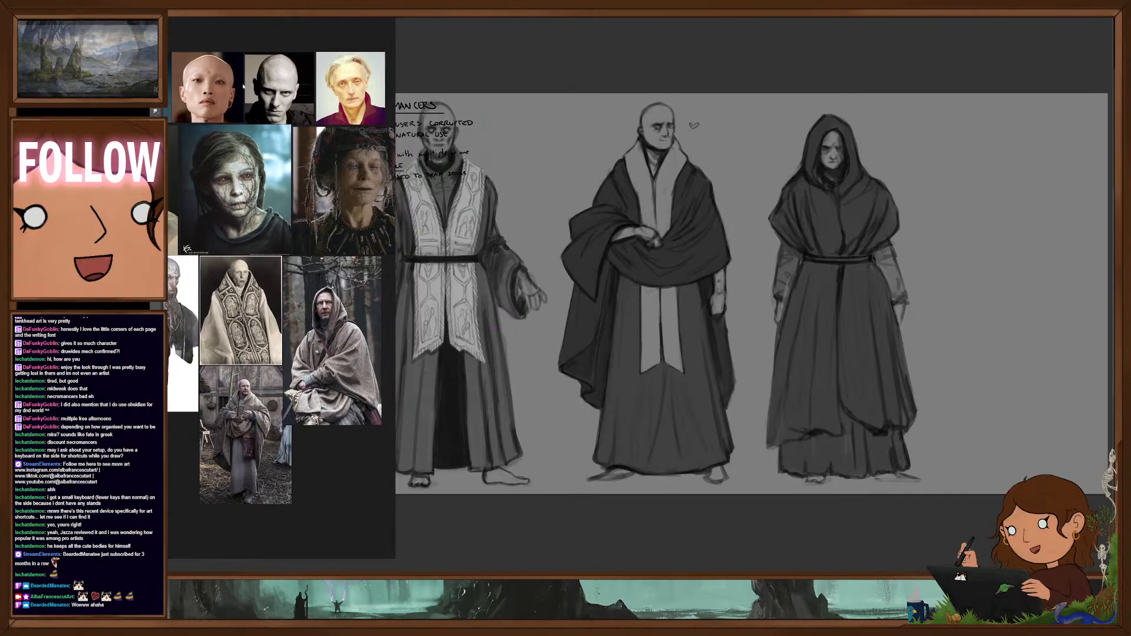
left_click_drag(307, 292, 388, 276)
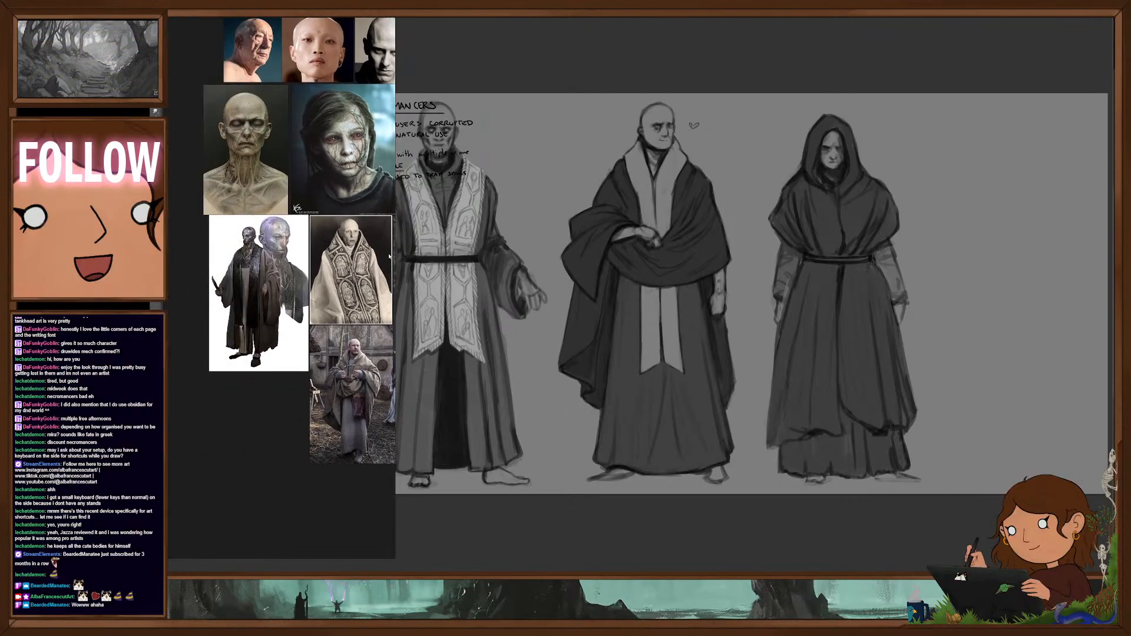
scroll(387, 276, "up", 5)
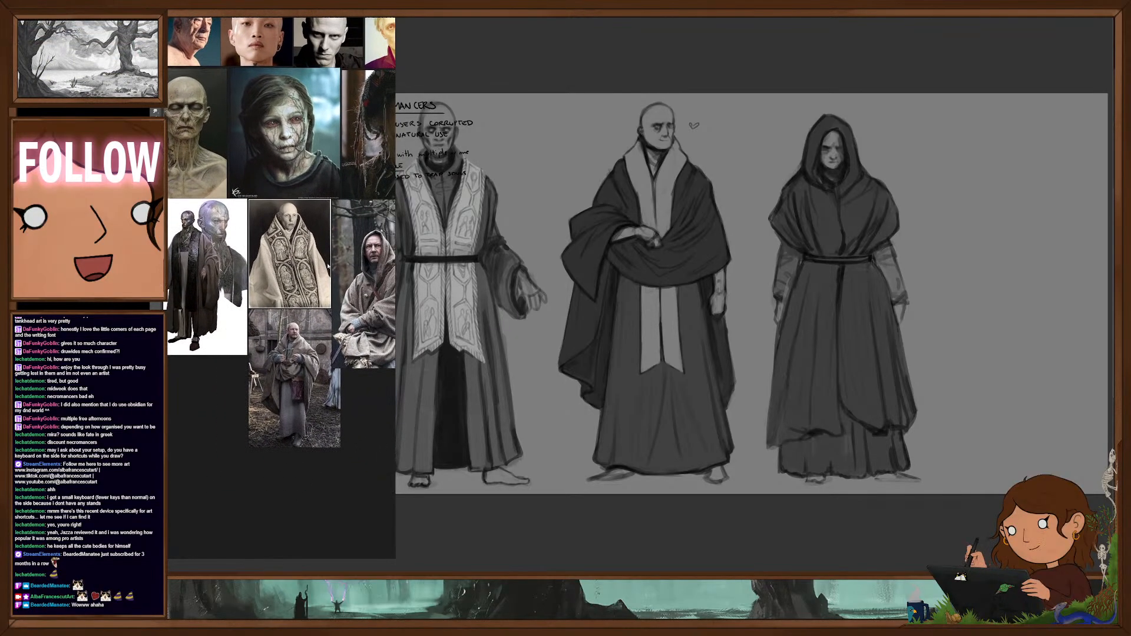
scroll(344, 273, "down", 4)
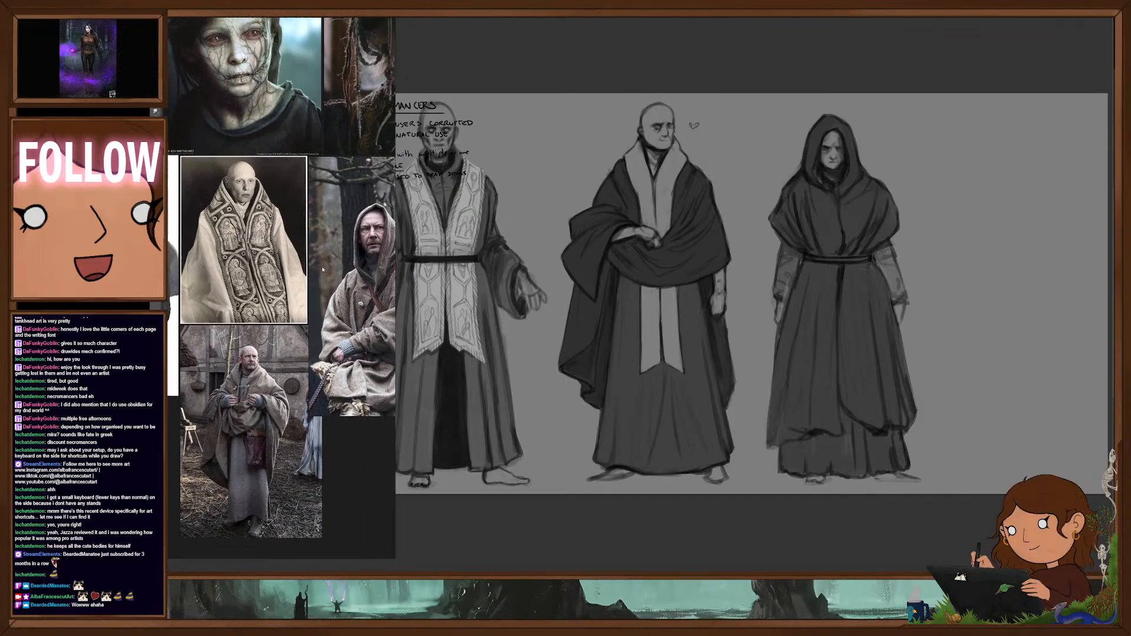
left_click_drag(302, 272, 293, 288)
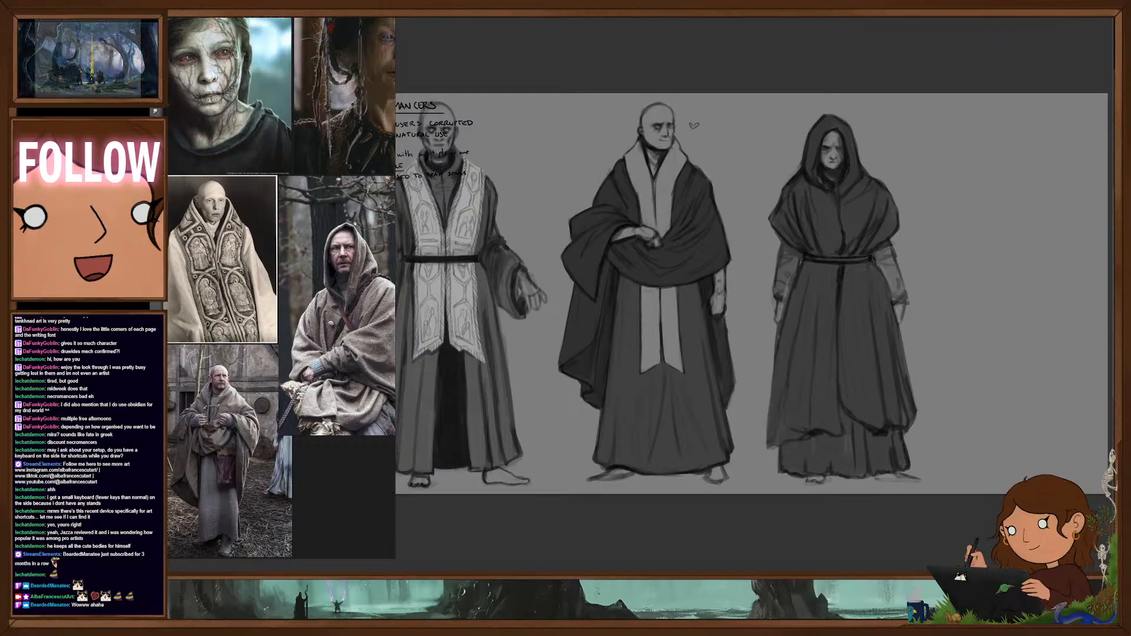
- Sketch a light oval head with chin and neck for a new figure in the empty space beside the hooded necromancer
scroll(996, 235, "up", 2)
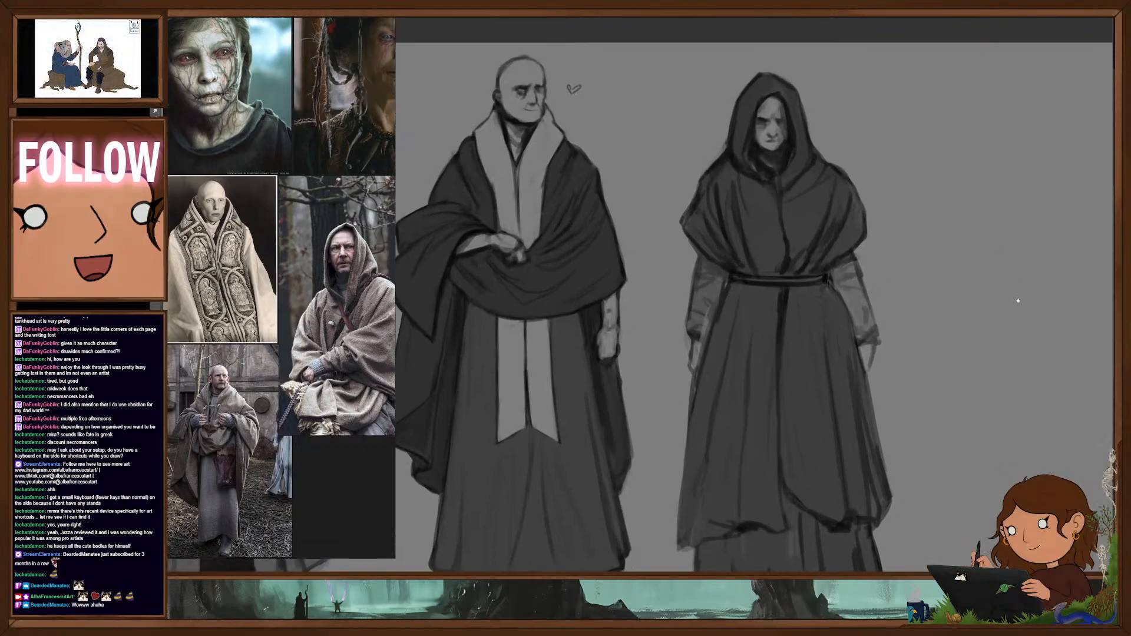
left_click_drag(1018, 301, 947, 278)
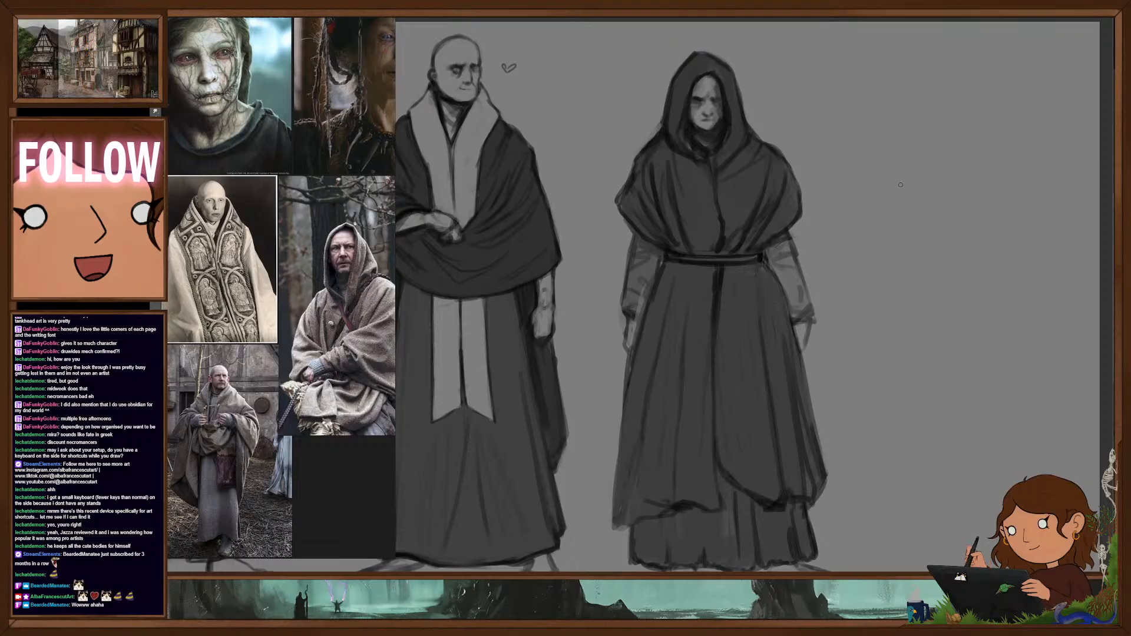
mouse_move(911, 306)
left_mouse_down()
mouse_move(845, 288)
mouse_move(894, 313)
left_mouse_up()
scroll(843, 288, "down", 2)
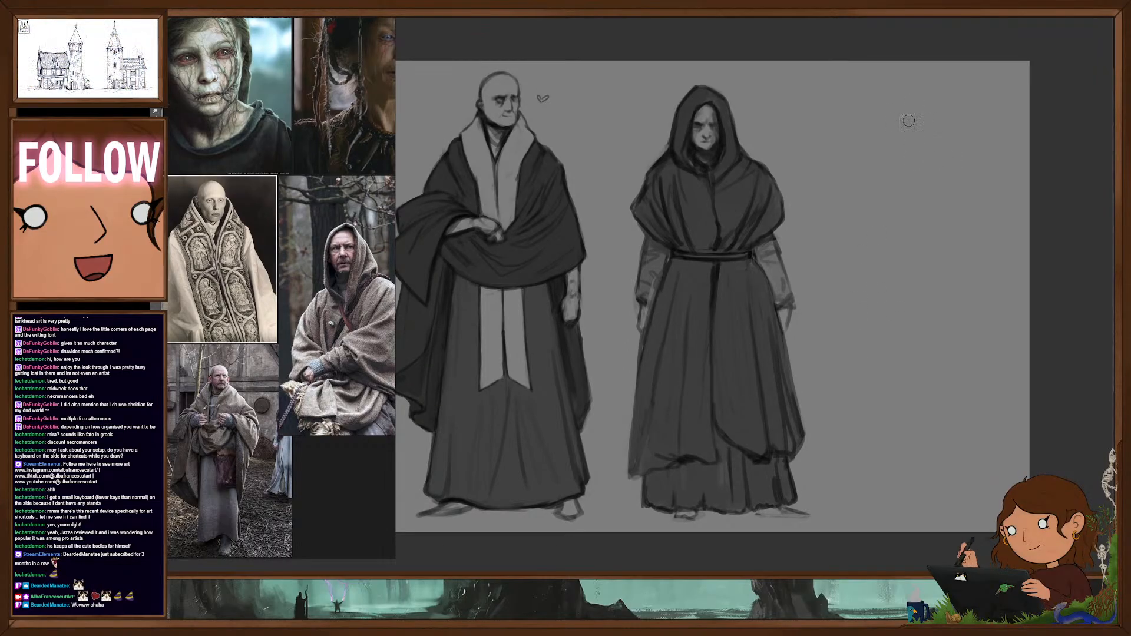
left_click_drag(921, 161, 924, 169)
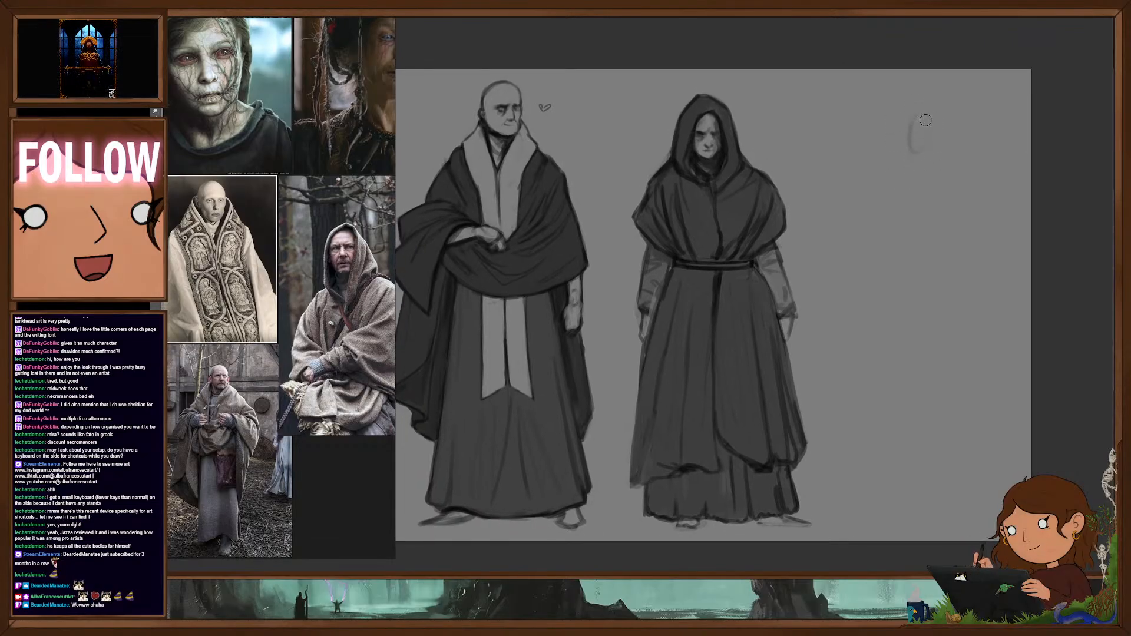
mouse_move(926, 120)
left_mouse_down()
mouse_move(938, 133)
mouse_move(910, 144)
left_mouse_up()
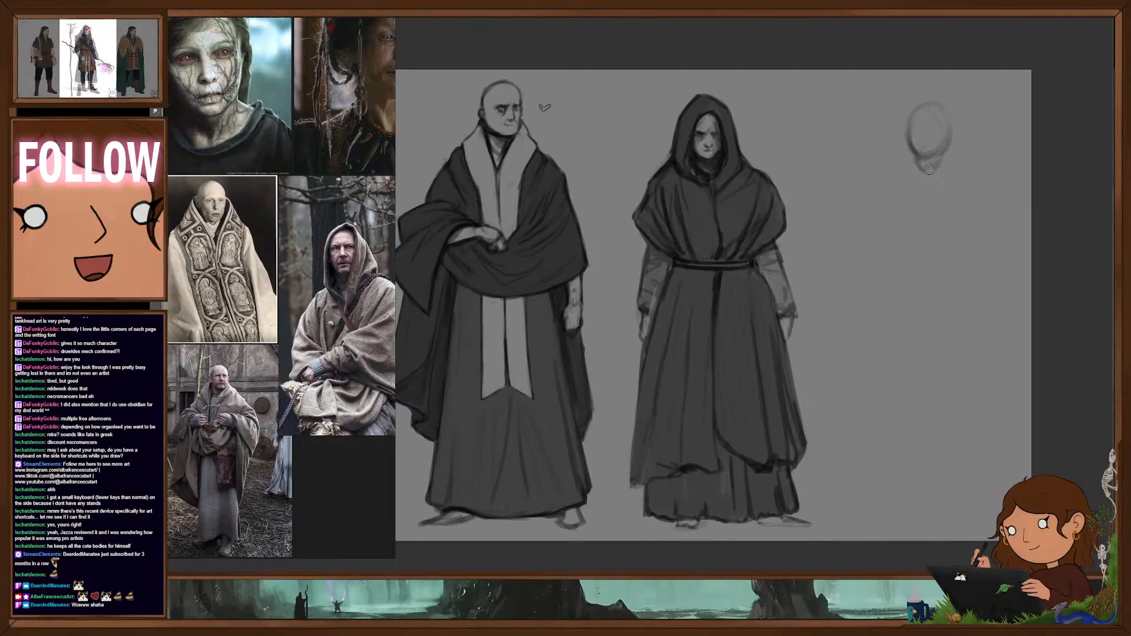
left_click_drag(914, 153, 922, 177)
- Rough in the new figure's sloping shoulders and a torso tapering to a point below the head
mouse_move(941, 158)
left_mouse_down()
mouse_move(938, 175)
mouse_move(971, 181)
mouse_move(982, 199)
left_mouse_up()
mouse_move(917, 183)
left_mouse_down()
mouse_move(875, 206)
mouse_move(900, 258)
left_mouse_up()
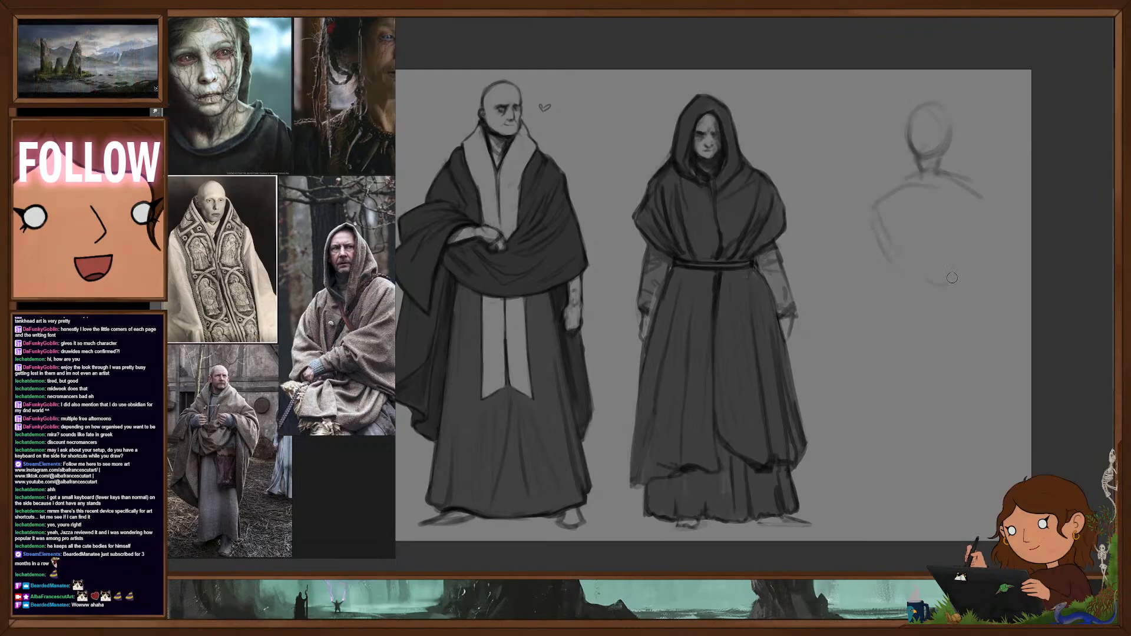
left_click_drag(979, 199, 938, 288)
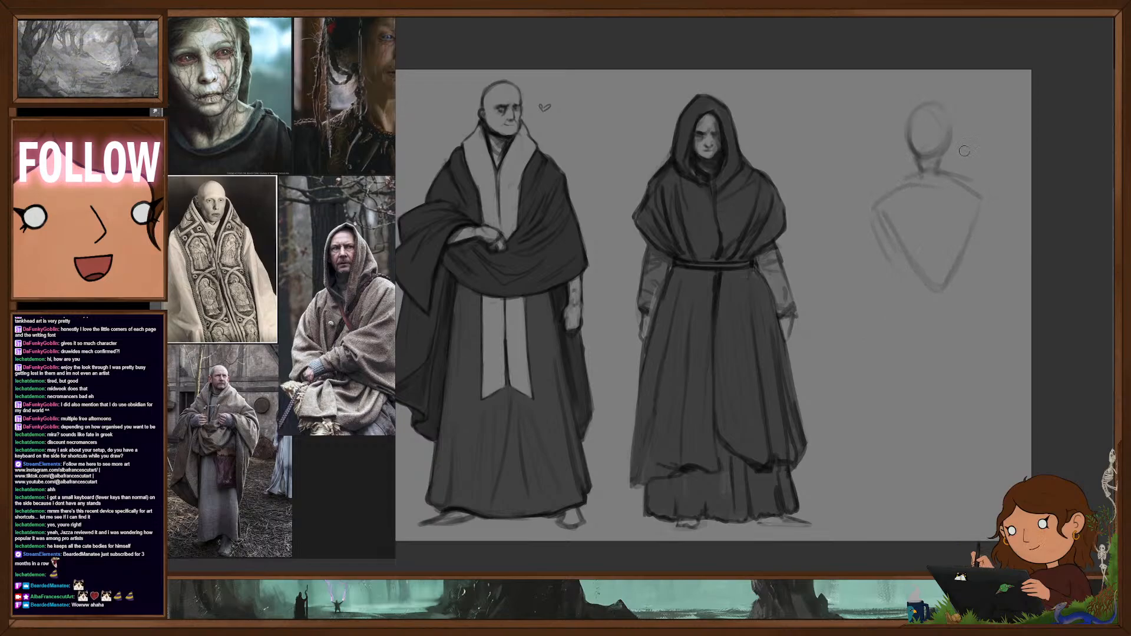
- Darken the sides of the new figure's head and neck, and sketch a hanging arm with a spread hand
left_click_drag(909, 143, 918, 180)
mouse_move(951, 124)
left_mouse_down()
mouse_move(950, 178)
mouse_move(935, 154)
left_mouse_up()
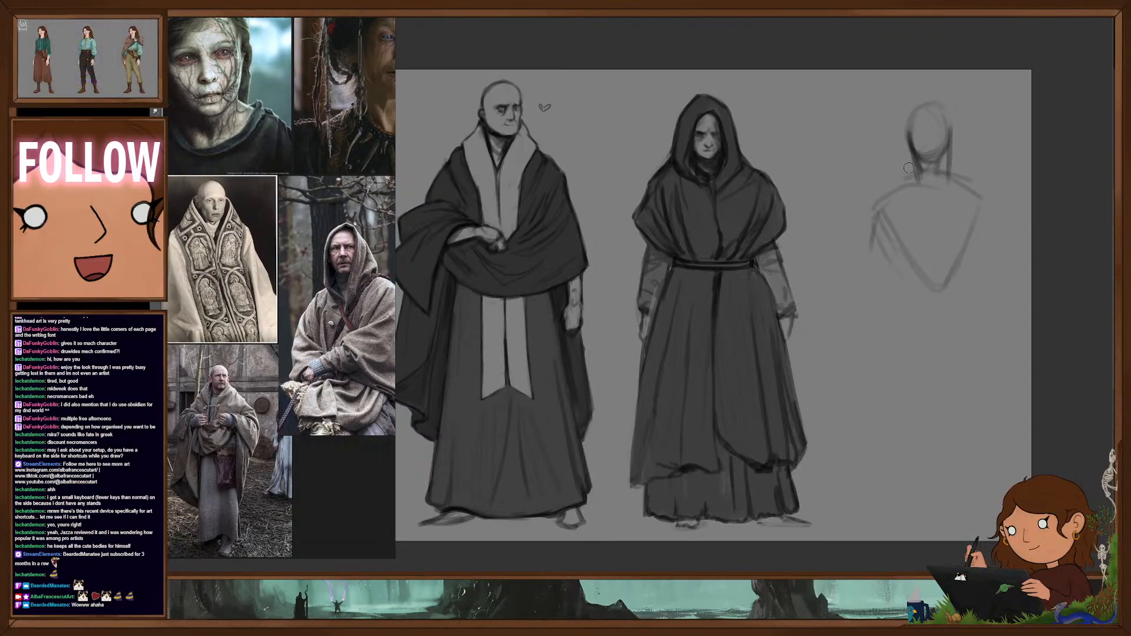
mouse_move(872, 235)
left_mouse_down()
mouse_move(836, 371)
mouse_move(833, 361)
mouse_move(851, 352)
mouse_move(836, 386)
mouse_move(855, 368)
mouse_move(885, 262)
mouse_move(897, 299)
left_mouse_up()
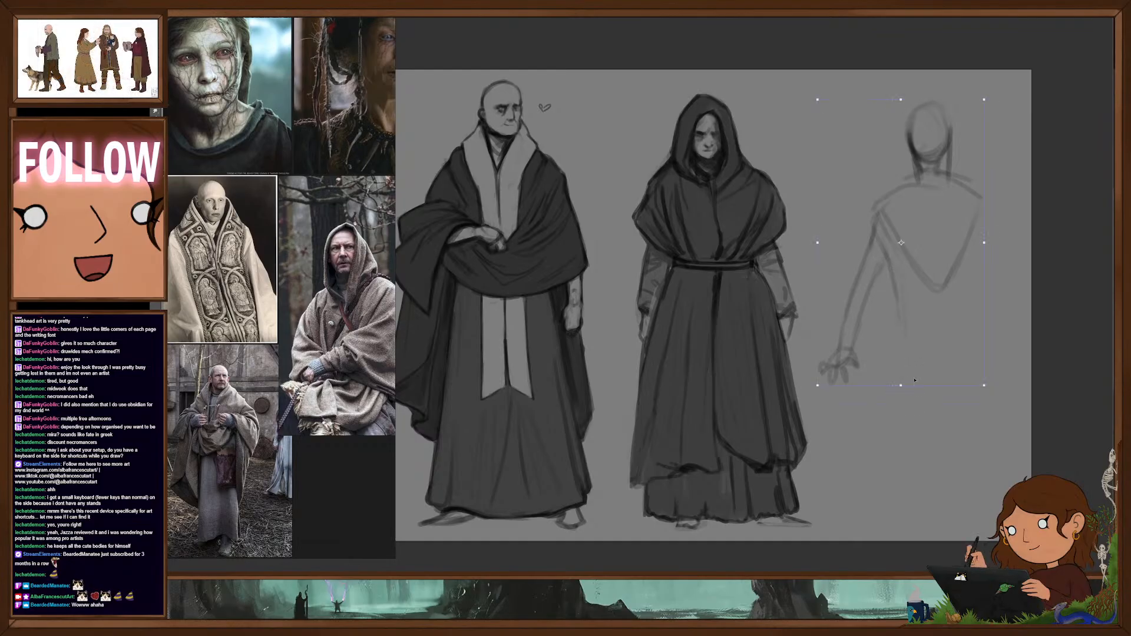
- Scale the figure sketch down and shift it up within the empty space to leave room for the legs
left_click_drag(902, 386, 903, 326)
left_click_drag(948, 299, 969, 280)
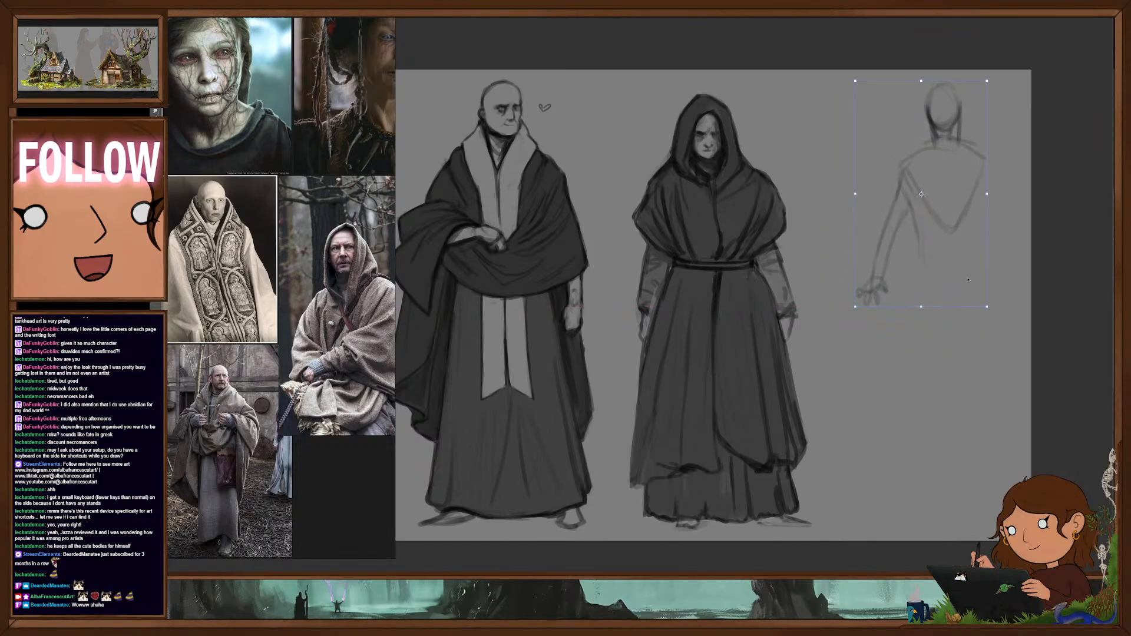
key("Return")
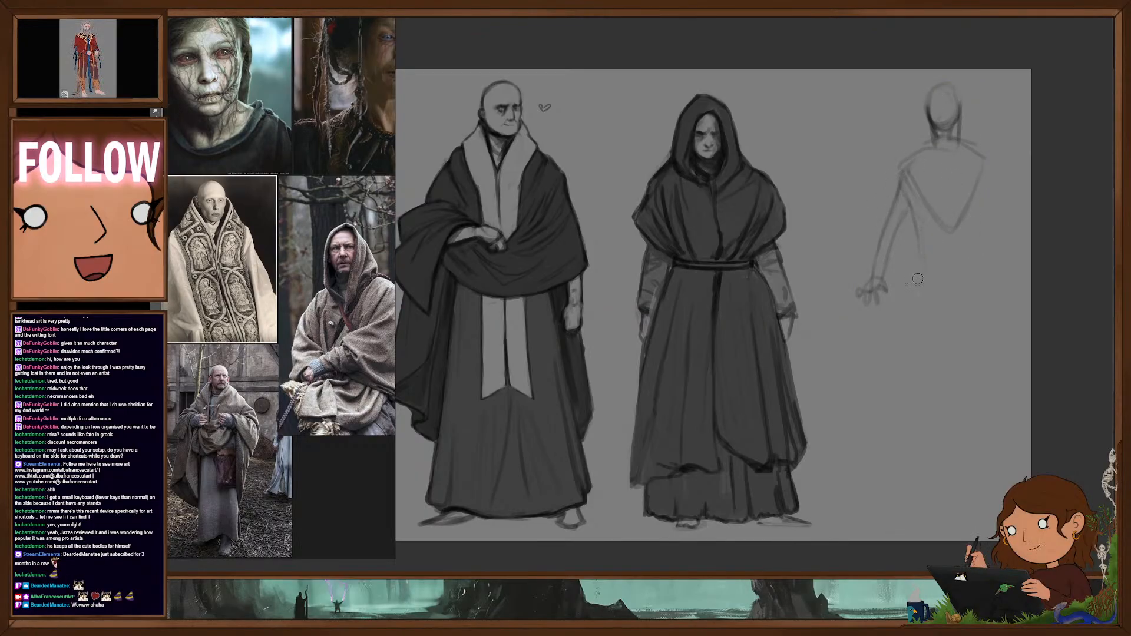
- Sketch the figure's outer contours from the shoulders along both sides of the torso and down the legs
left_click_drag(925, 302, 915, 370)
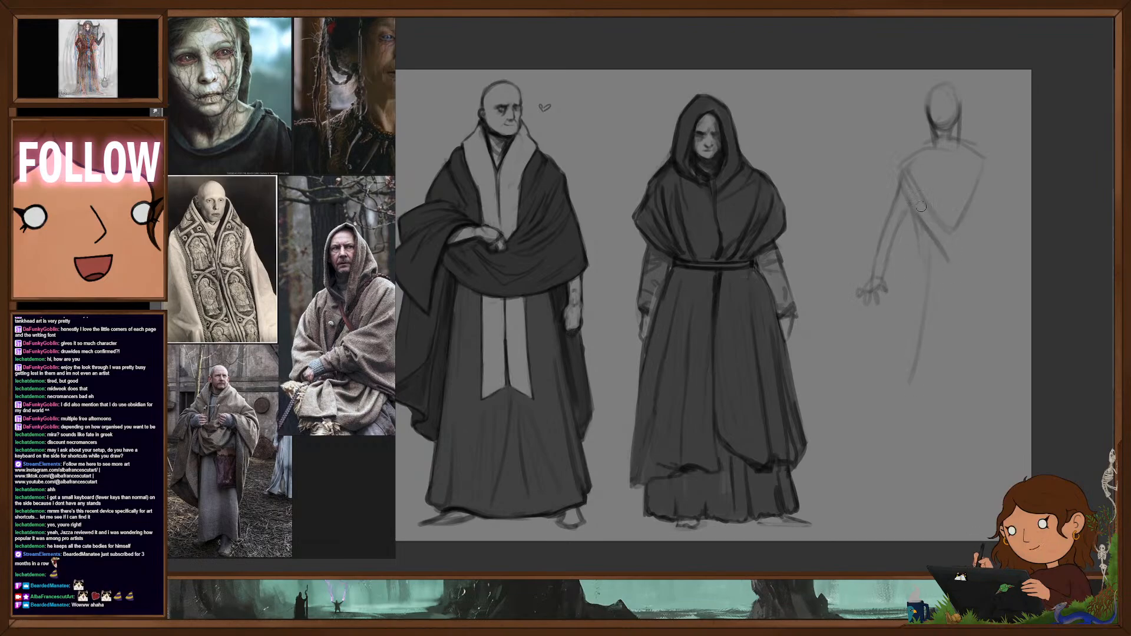
left_click_drag(929, 270, 901, 466)
left_click_drag(983, 177, 979, 222)
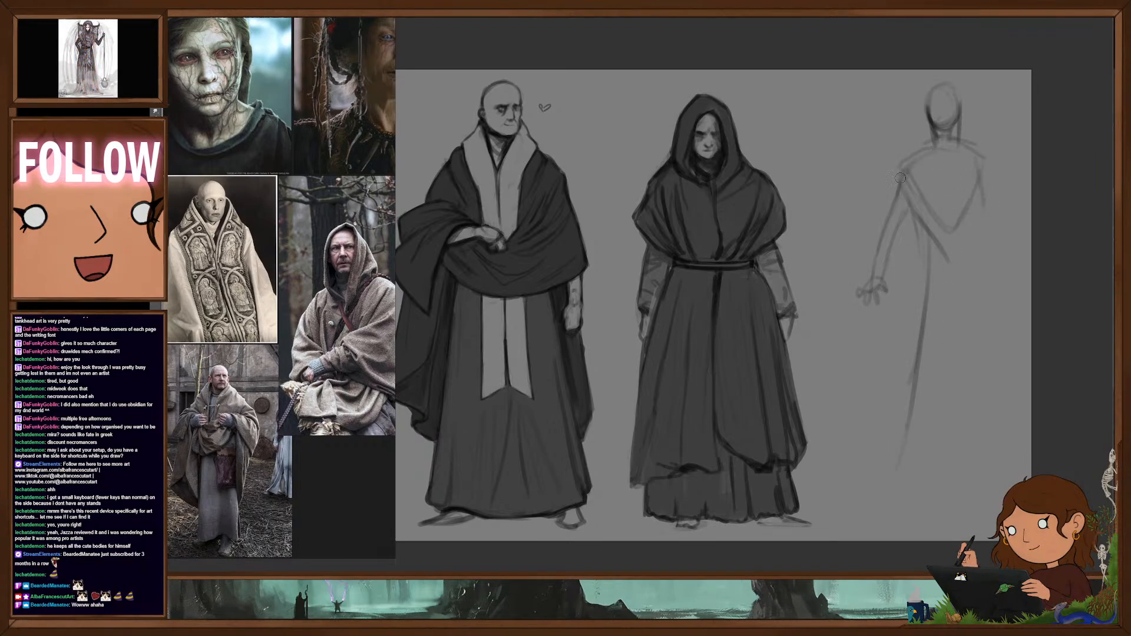
left_click_drag(984, 172, 995, 259)
left_click_drag(985, 217, 993, 415)
left_click_drag(990, 304, 992, 396)
left_click_drag(989, 350, 993, 424)
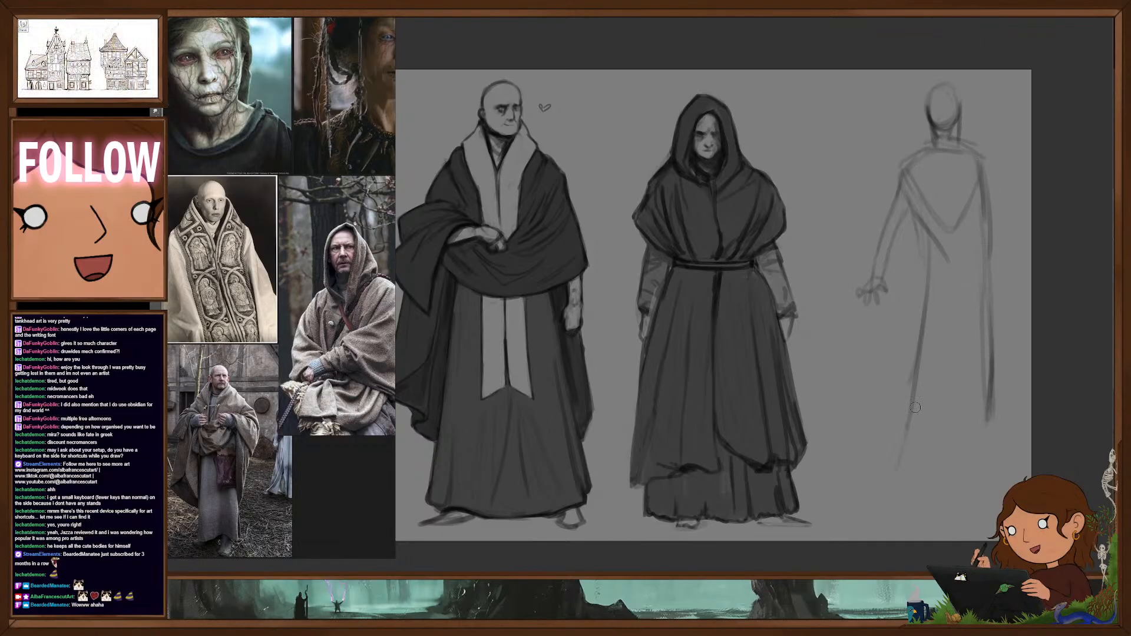
- Draw the inner leg lines from the crotch down in a wide stance, with a rough foot on each leg
left_click_drag(906, 471, 896, 479)
left_click_drag(930, 389, 906, 469)
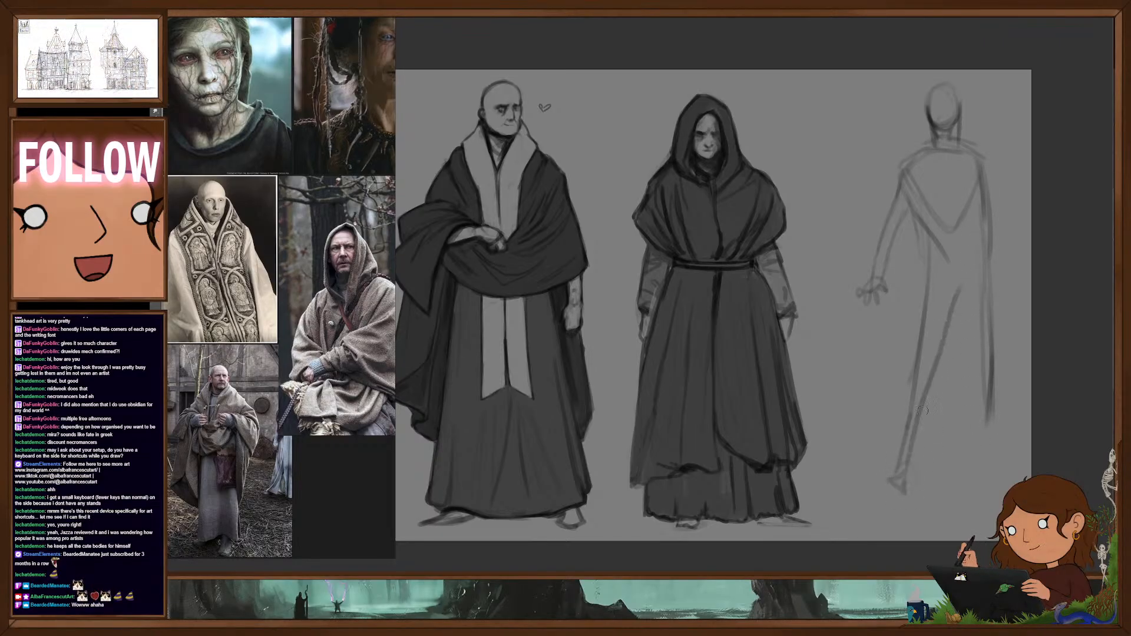
left_click_drag(967, 284, 983, 462)
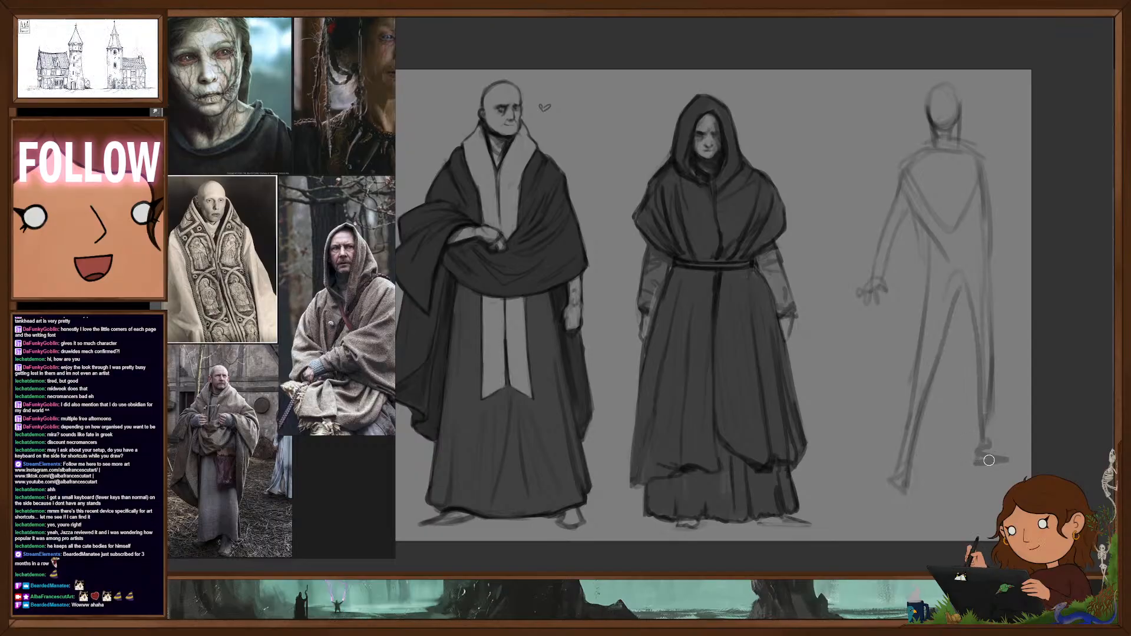
- Sketch the second arm bent at the elbow with its hand in front of the chest, and firm up its shoulder
left_click_drag(992, 397, 889, 395)
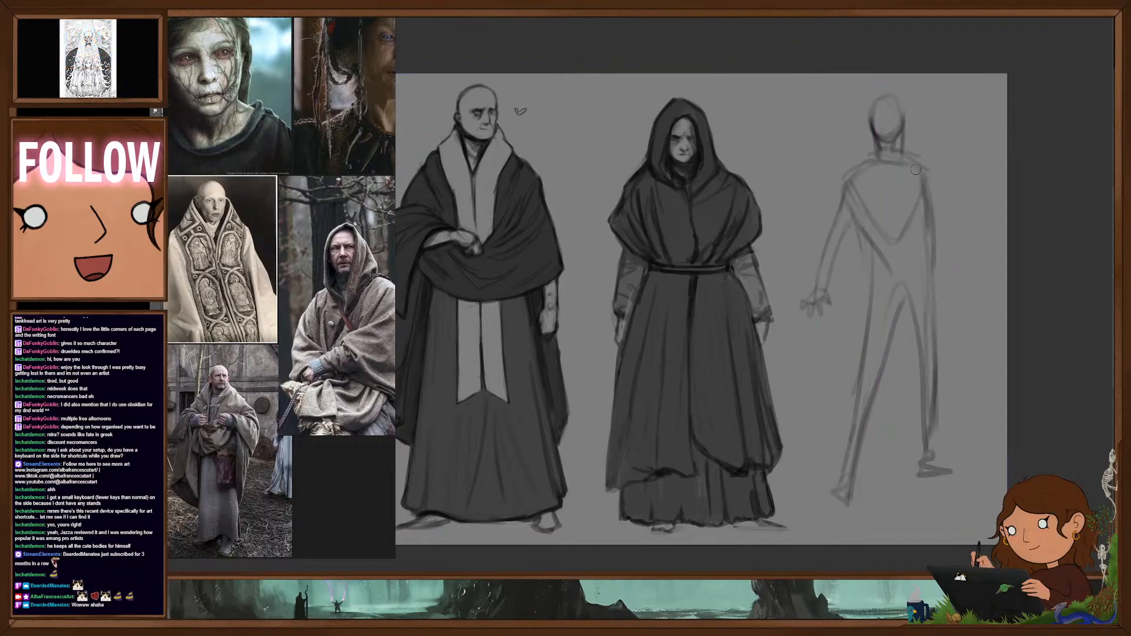
left_click_drag(916, 169, 947, 211)
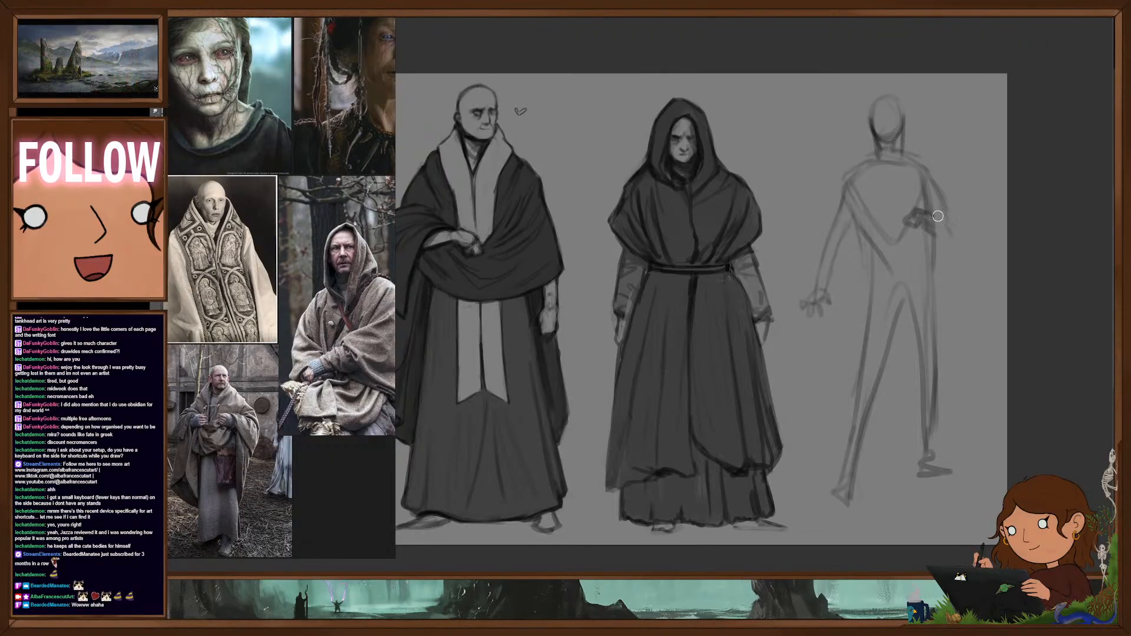
left_click_drag(902, 158, 935, 176)
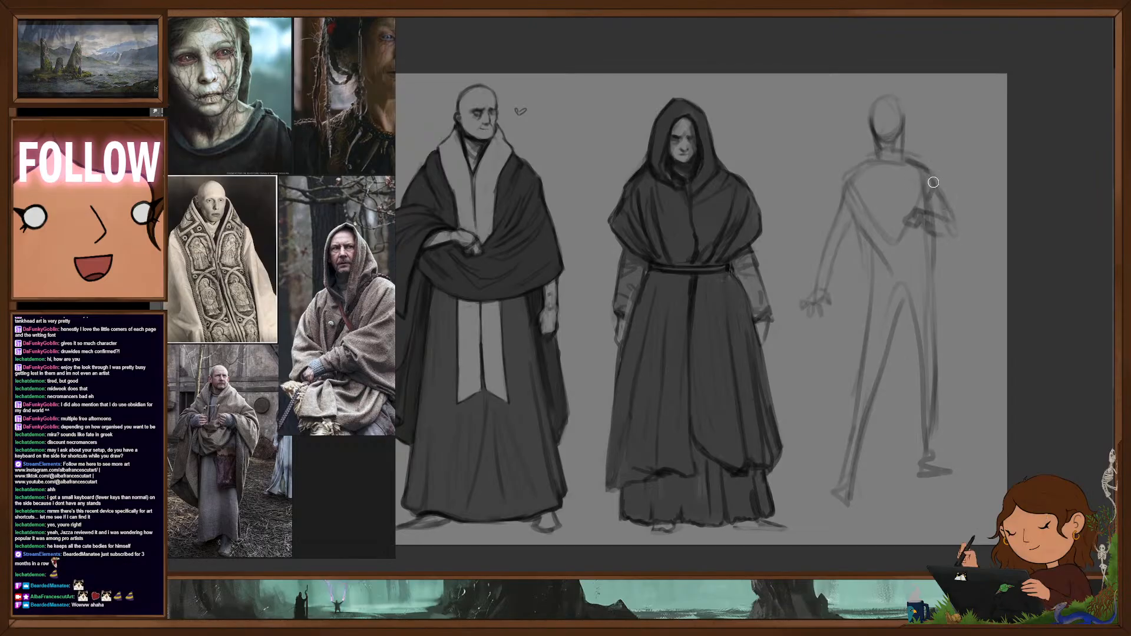
- Strengthen the sides of the torso and close it with a hem line across the hips
mouse_move(871, 220)
left_mouse_down()
mouse_move(893, 250)
mouse_move(859, 340)
left_mouse_up()
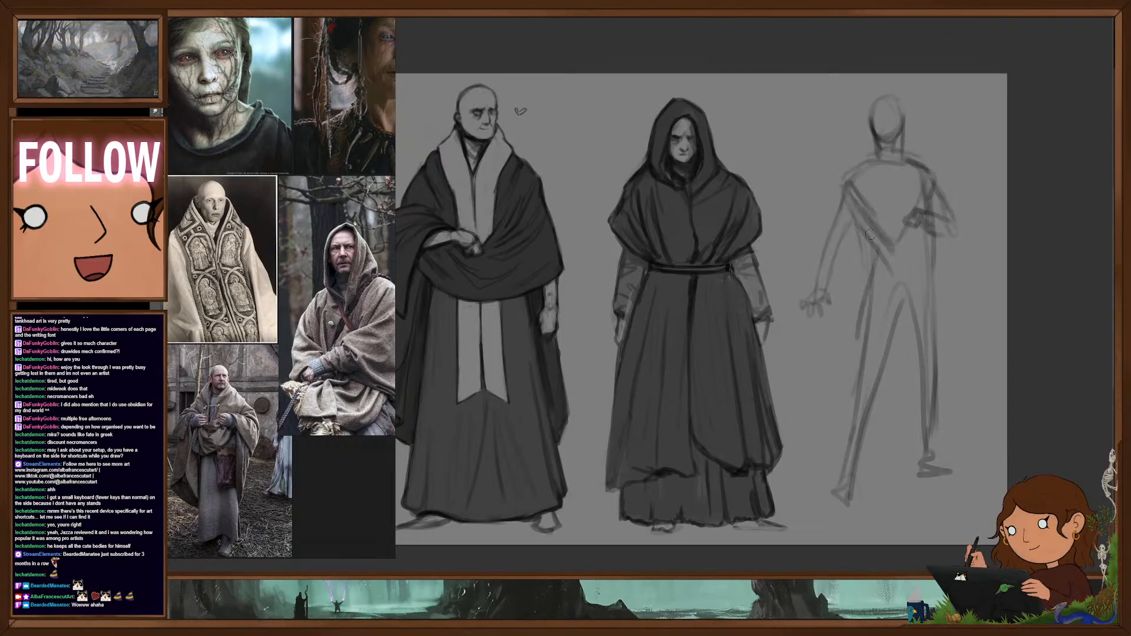
mouse_move(870, 250)
left_mouse_down()
mouse_move(866, 357)
mouse_move(945, 268)
mouse_move(871, 292)
left_mouse_up()
mouse_move(937, 237)
left_mouse_down()
mouse_move(910, 309)
mouse_move(868, 307)
left_mouse_up()
- Redraw both legs with firmer inner and outer lines down to the ankles, and define the two feet
left_click_drag(904, 311, 924, 440)
left_click_drag(909, 334, 926, 447)
mouse_move(930, 316)
left_mouse_down()
mouse_move(933, 458)
mouse_move(882, 412)
left_mouse_up()
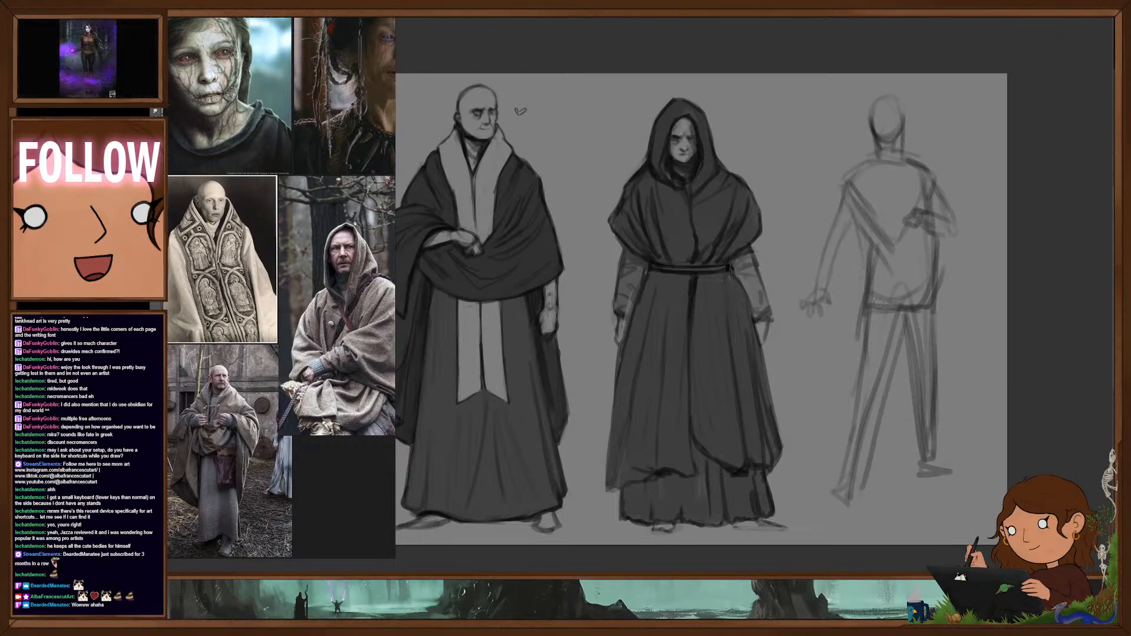
left_click_drag(882, 309, 843, 513)
key("ctrl+z")
key("ctrl+z")
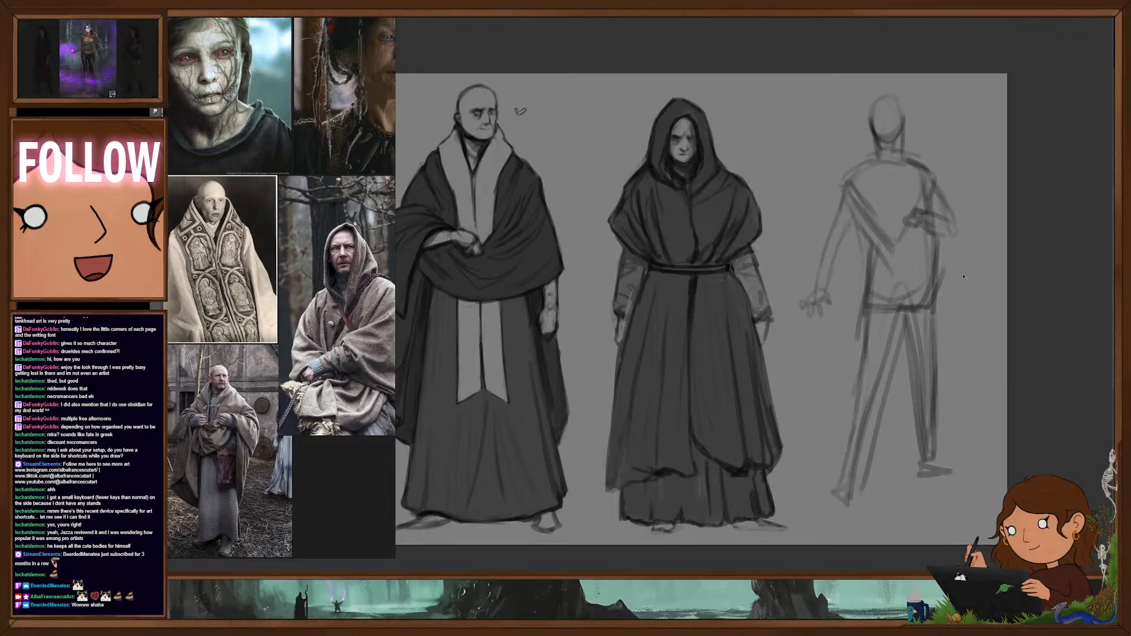
left_click_drag(901, 323, 862, 422)
left_click_drag(886, 348, 843, 496)
mouse_move(886, 308)
left_mouse_down()
mouse_move(837, 483)
mouse_move(853, 510)
left_mouse_up()
mouse_move(934, 458)
left_mouse_down()
mouse_move(965, 472)
mouse_move(946, 472)
left_mouse_up()
- Reinforce the shoulder above the bent arm and add facial guide lines and a darker jaw to the head
left_click_drag(906, 158, 927, 169)
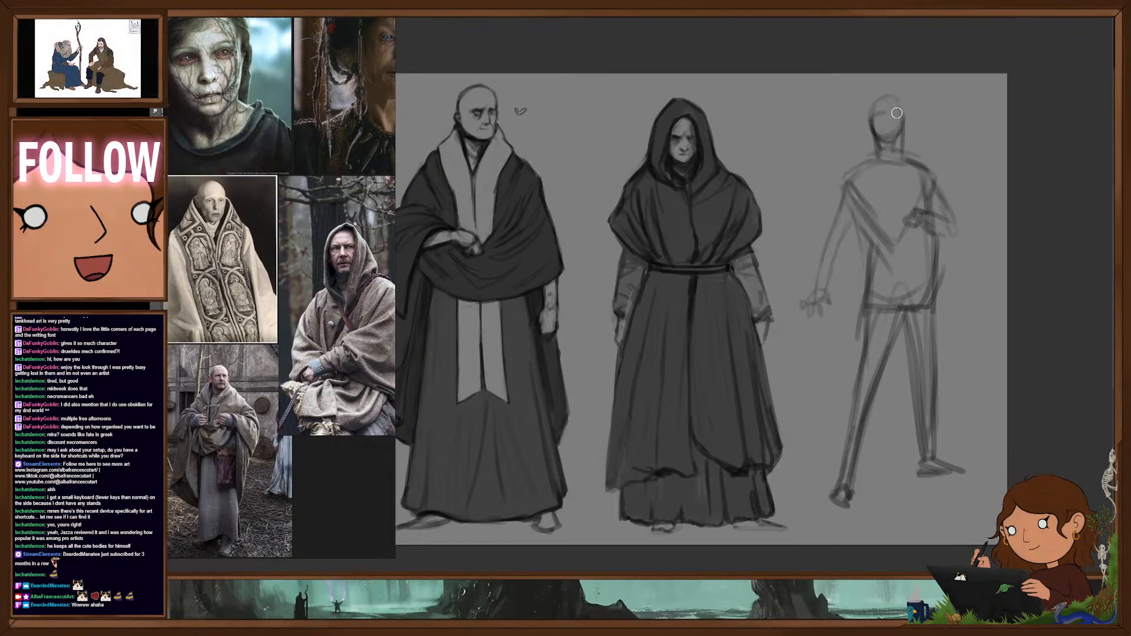
mouse_move(892, 123)
left_mouse_down()
mouse_move(889, 145)
mouse_move(903, 138)
mouse_move(879, 159)
mouse_move(899, 160)
left_mouse_up()
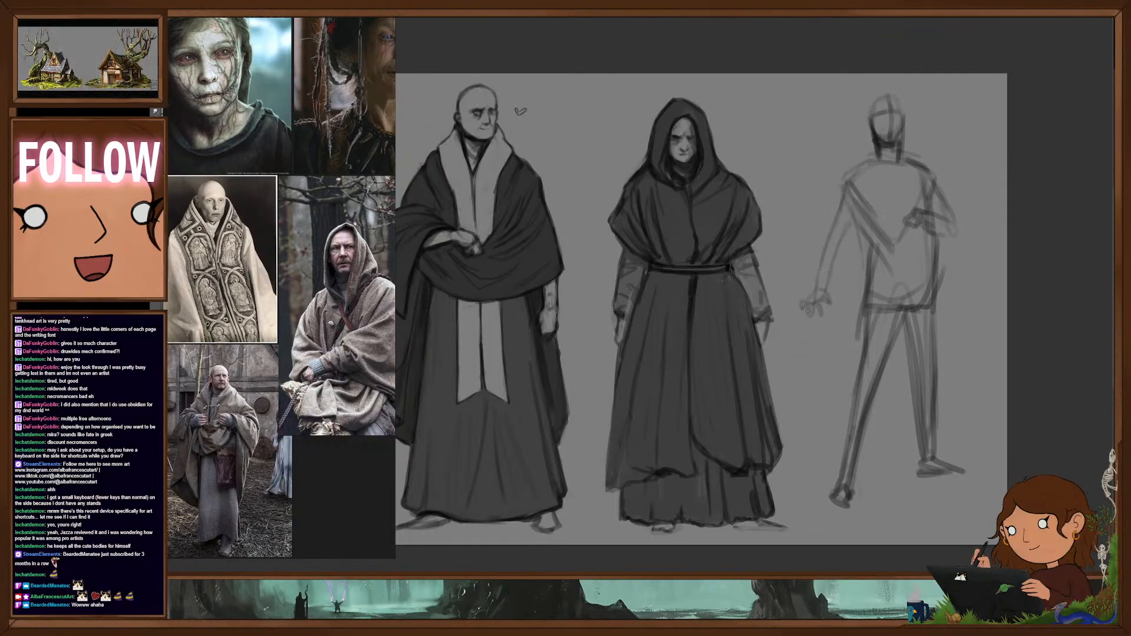
- Erase the hanging arm and redraw it bent outward at the elbow with a curled hand
key("e")
mouse_move(819, 312)
left_mouse_down()
mouse_move(819, 211)
mouse_move(822, 294)
left_mouse_up()
key("b")
left_click_drag(847, 187, 815, 242)
mouse_move(816, 242)
left_mouse_down()
mouse_move(858, 218)
mouse_move(810, 256)
mouse_move(834, 293)
left_mouse_up()
- Darken the torso side below the redrawn arm and rework the leg beneath it down to a blocky foot
mouse_move(826, 242)
left_mouse_down()
mouse_move(857, 220)
mouse_move(872, 250)
mouse_move(860, 378)
left_mouse_up()
left_click_drag(871, 269, 852, 431)
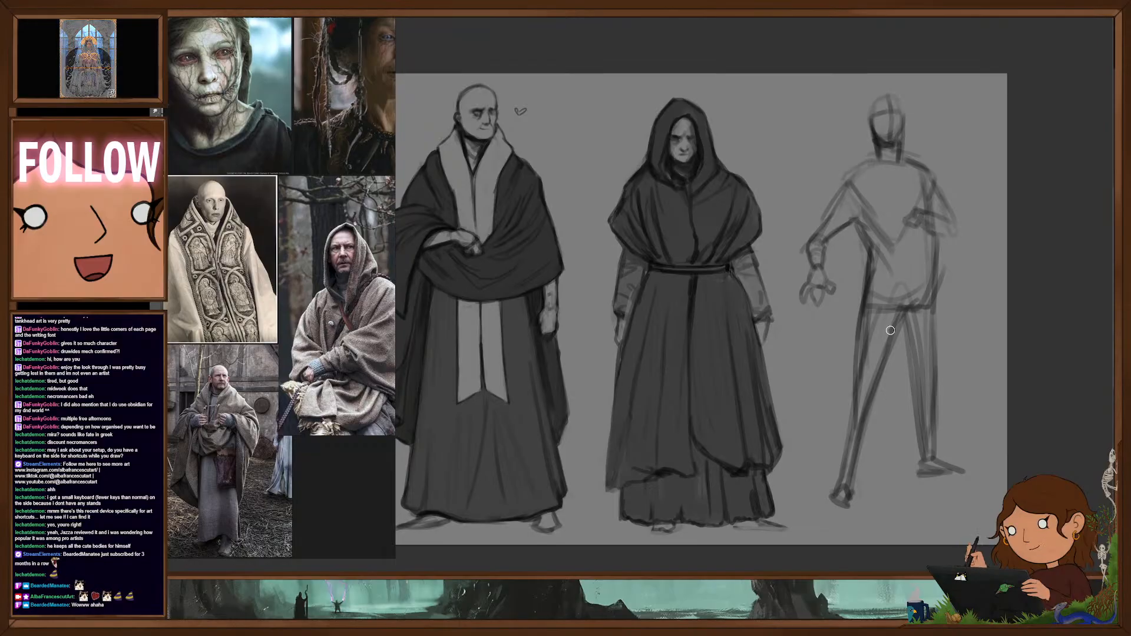
left_click_drag(865, 359, 839, 510)
mouse_move(891, 344)
left_mouse_down()
mouse_move(847, 499)
mouse_move(860, 517)
left_mouse_up()
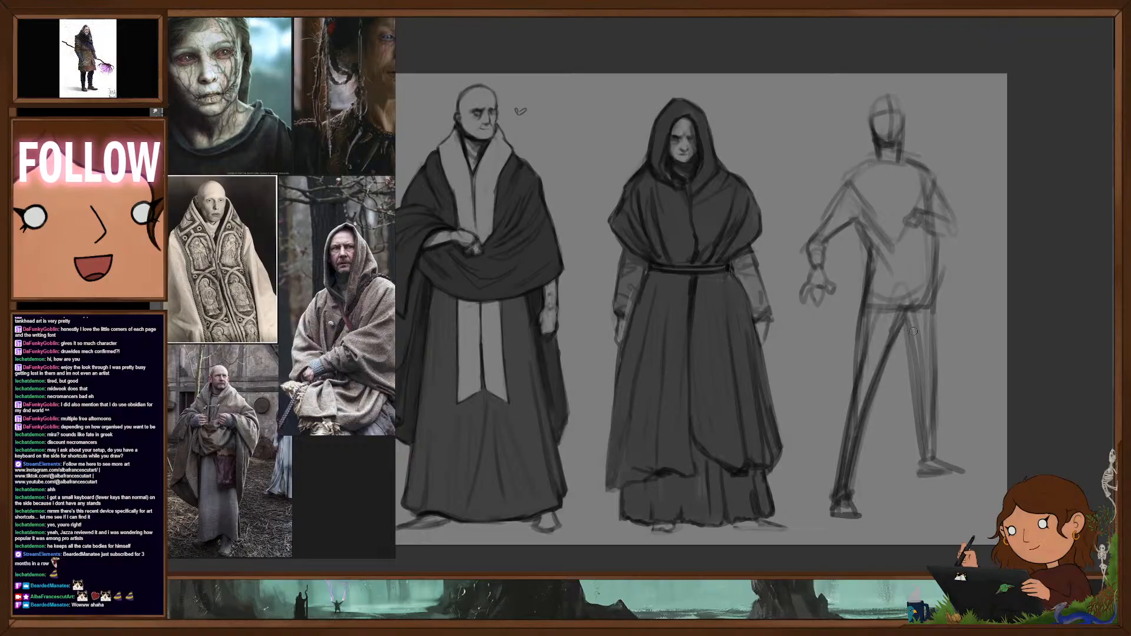
- Redraw the other leg longer with a lower foot, link the feet with a ground line, and erase the old foot
left_click_drag(913, 331, 922, 484)
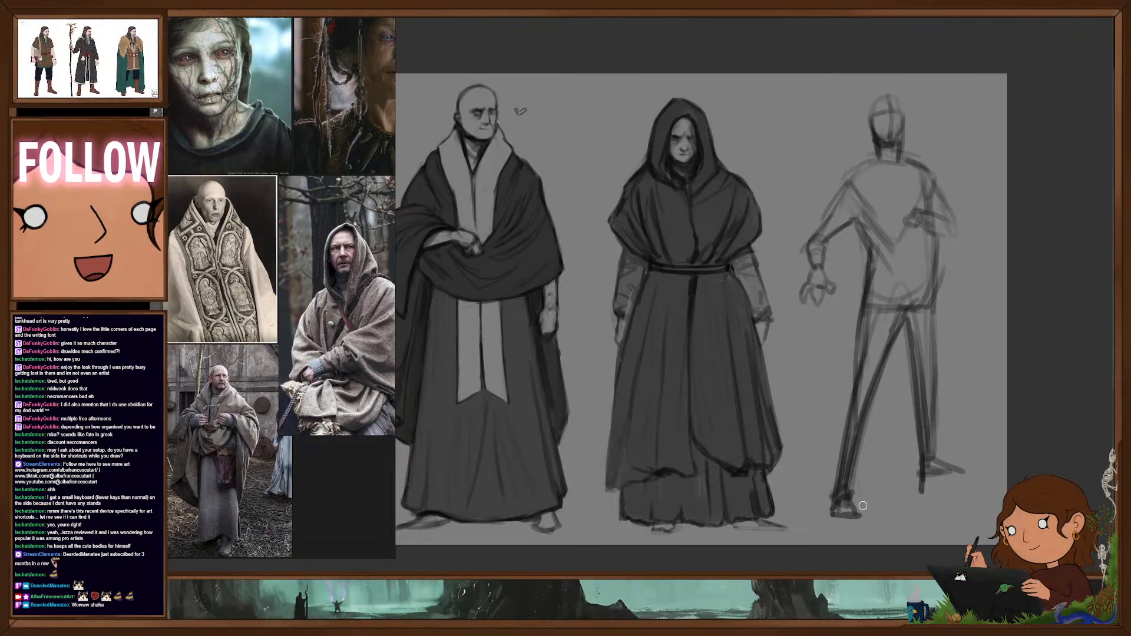
left_click_drag(862, 505, 968, 488)
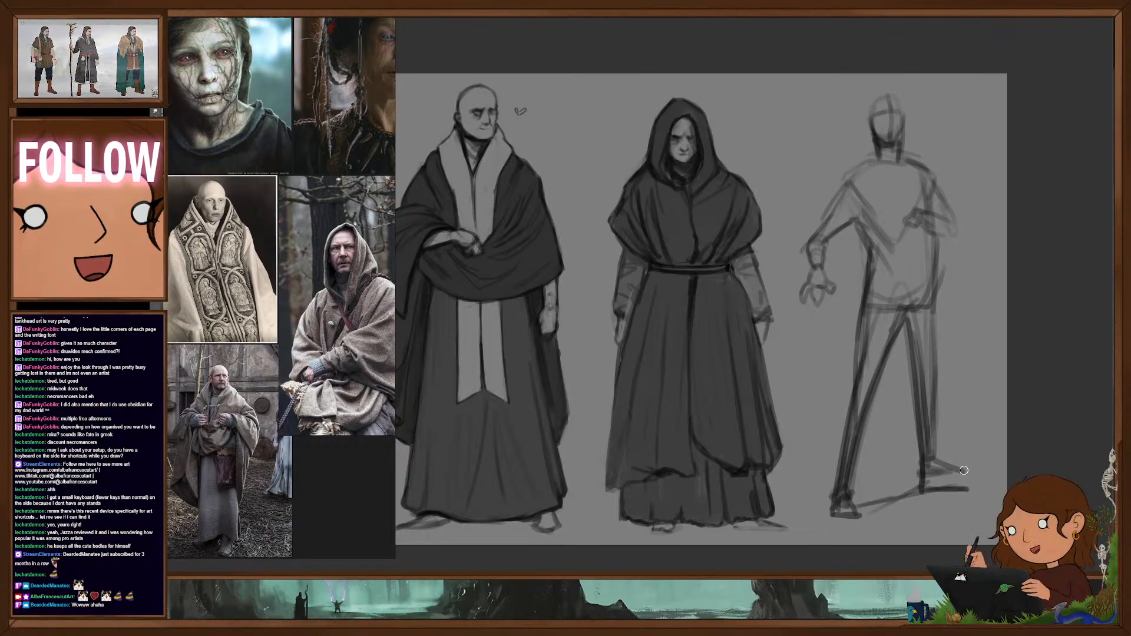
mouse_move(934, 242)
left_mouse_down()
mouse_move(931, 488)
mouse_move(980, 490)
mouse_move(944, 463)
left_mouse_up()
key("e")
key("ctrl+z")
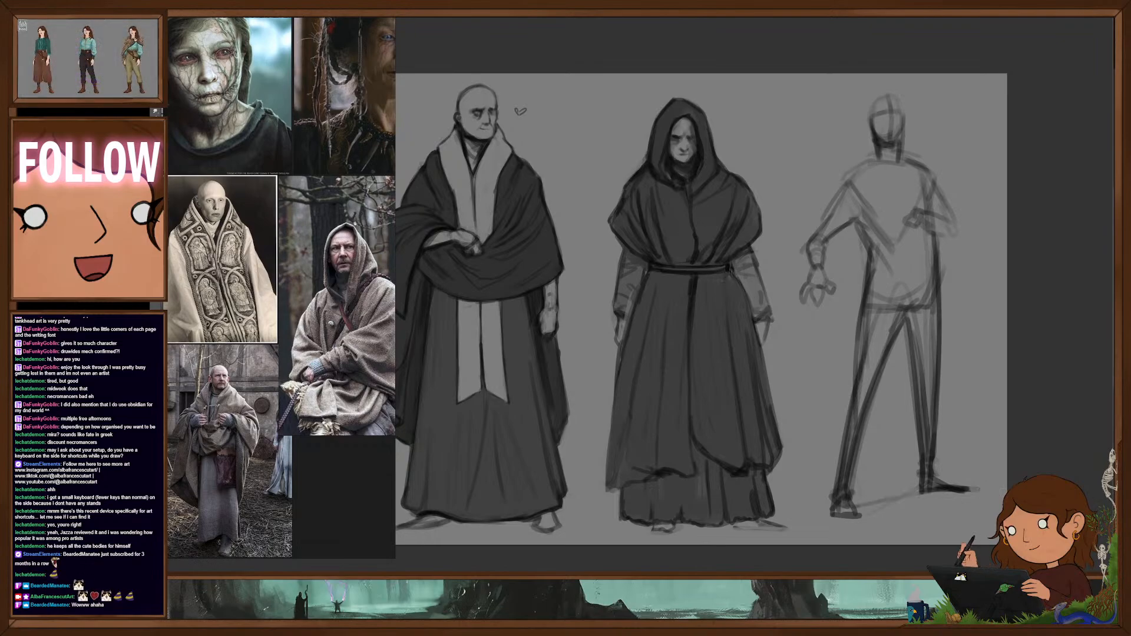
- Flip the new figure sketch horizontally
left_click_drag(972, 468, 950, 490)
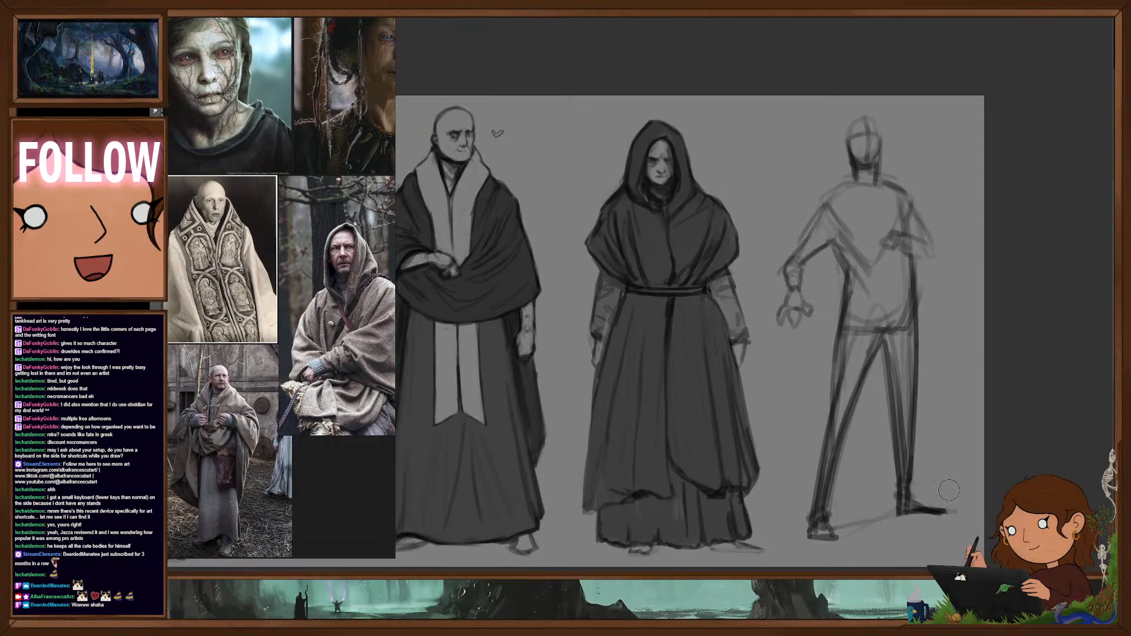
right_click(949, 491)
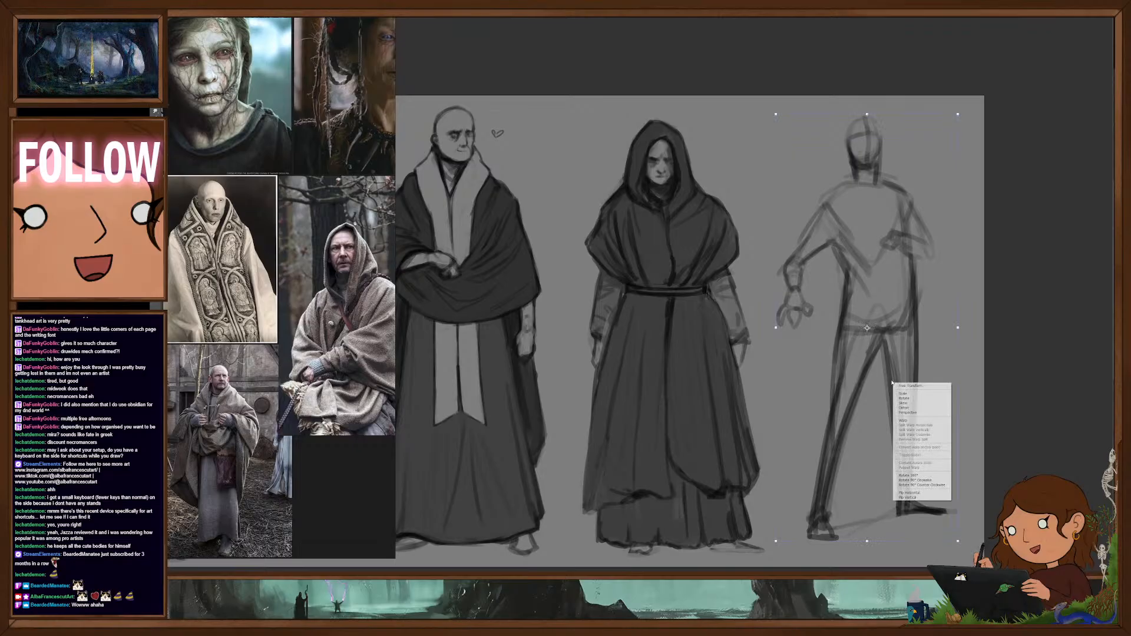
left_click(925, 487)
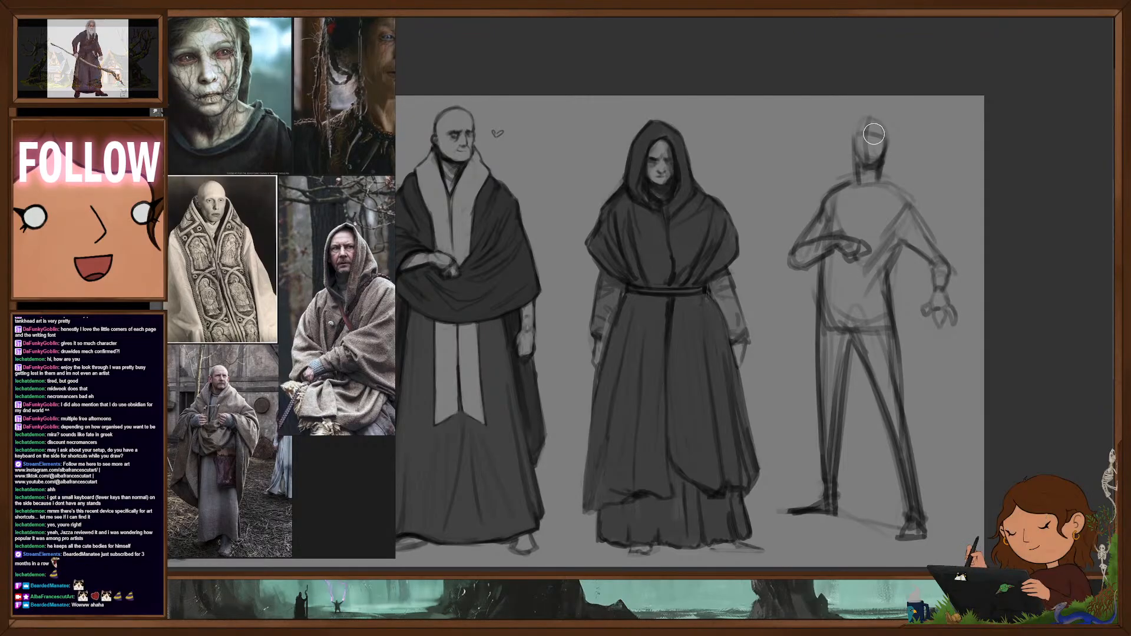
- Lighten the upper body, replace the head with a cleaner oval, neck and collar, and redraw the torso line beneath the outstretched arm
left_click_drag(874, 127, 904, 154)
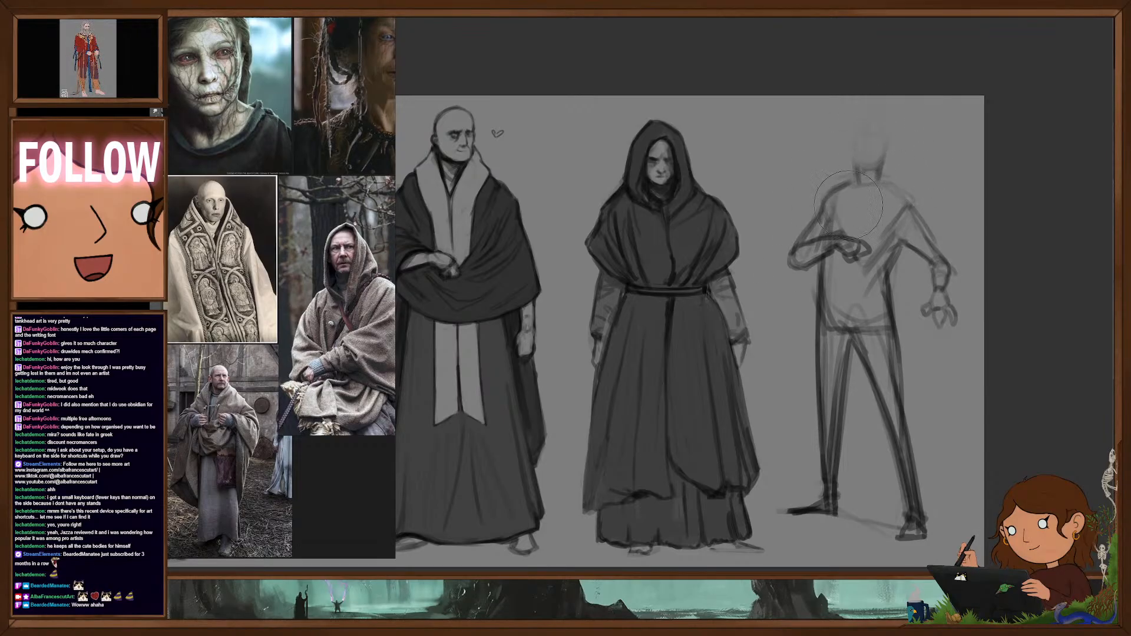
mouse_move(848, 205)
left_mouse_down()
mouse_move(865, 259)
mouse_move(937, 253)
left_mouse_up()
key("b")
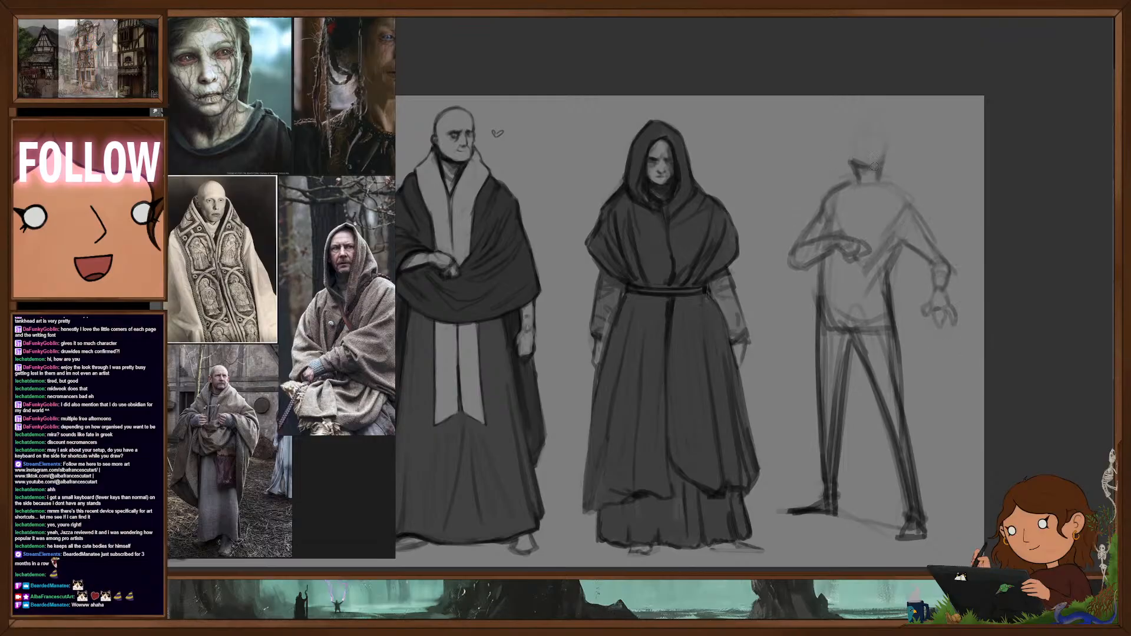
mouse_move(850, 162)
left_mouse_down()
mouse_move(872, 124)
mouse_move(890, 147)
mouse_move(877, 120)
mouse_move(879, 170)
mouse_move(846, 189)
mouse_move(859, 201)
left_mouse_up()
left_click_drag(884, 170, 871, 189)
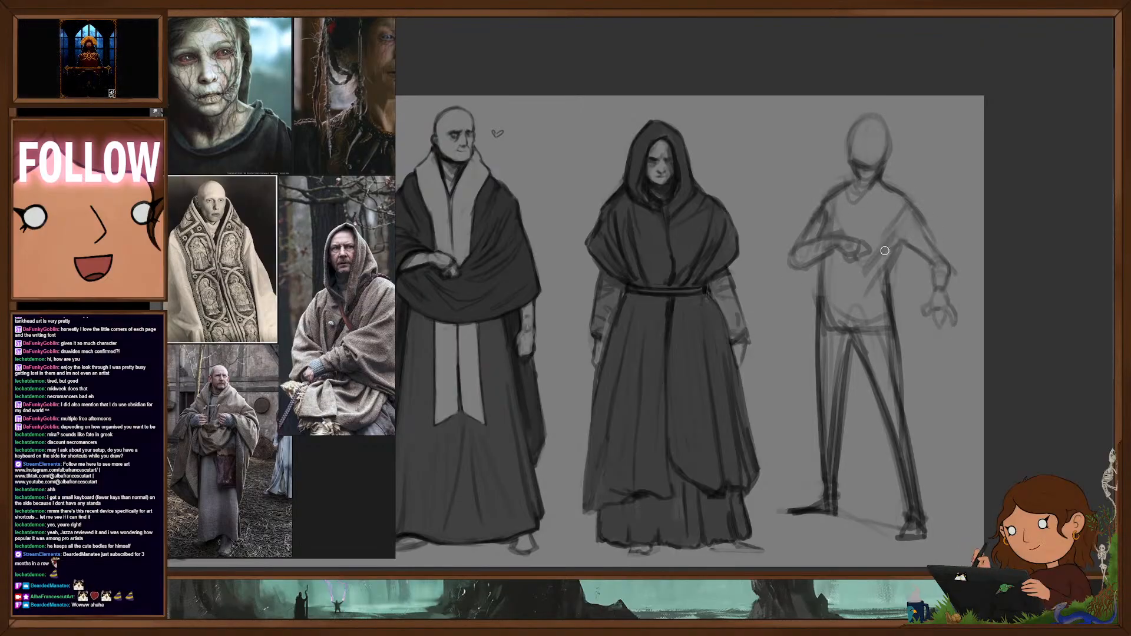
left_click_drag(889, 222, 882, 266)
left_click_drag(884, 265, 898, 250)
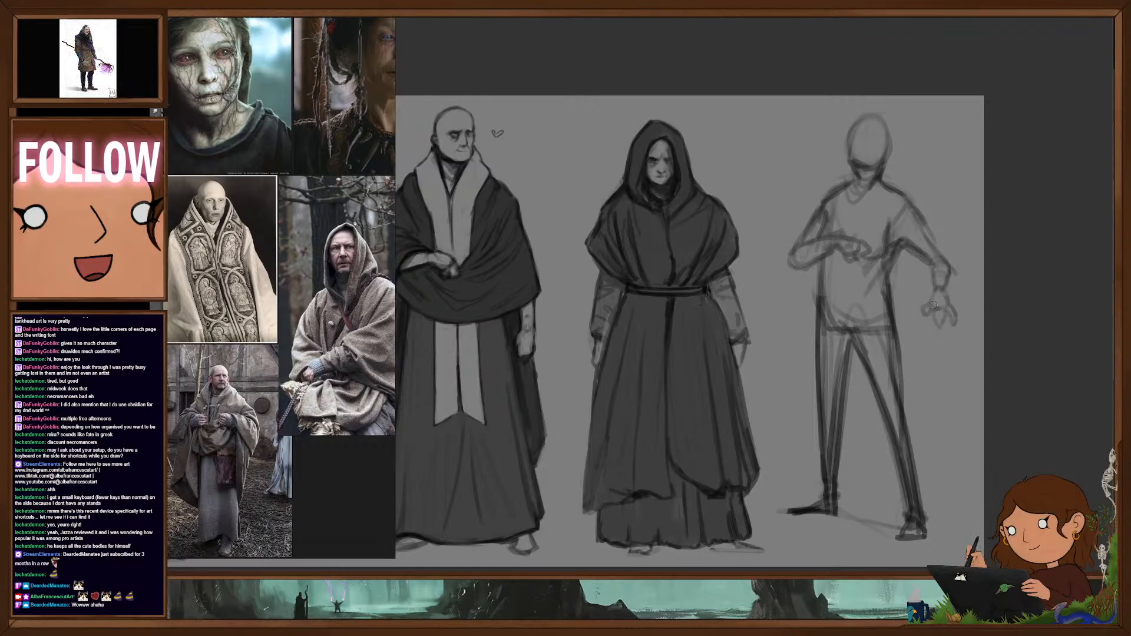
- Sketch a long open robe flaring from the waist to the ground around the legs, with a curved hem and a darkened front edge
mouse_move(814, 341)
left_mouse_down()
mouse_move(800, 488)
mouse_move(868, 517)
mouse_move(836, 492)
mouse_move(848, 518)
left_mouse_up()
key("ctrl+z")
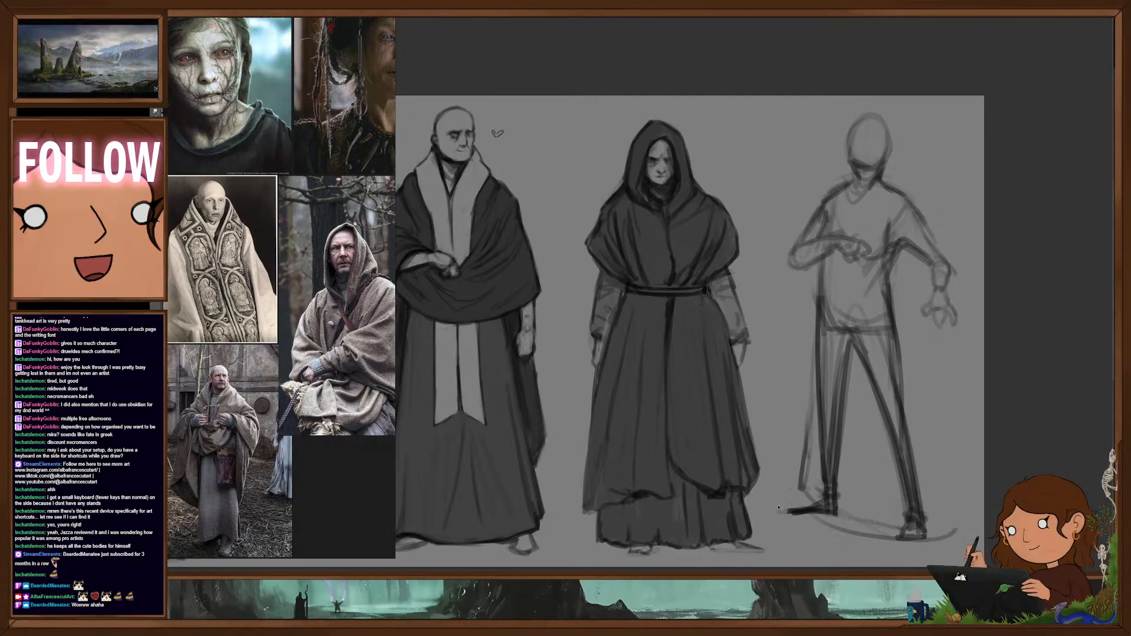
key("ctrl+z")
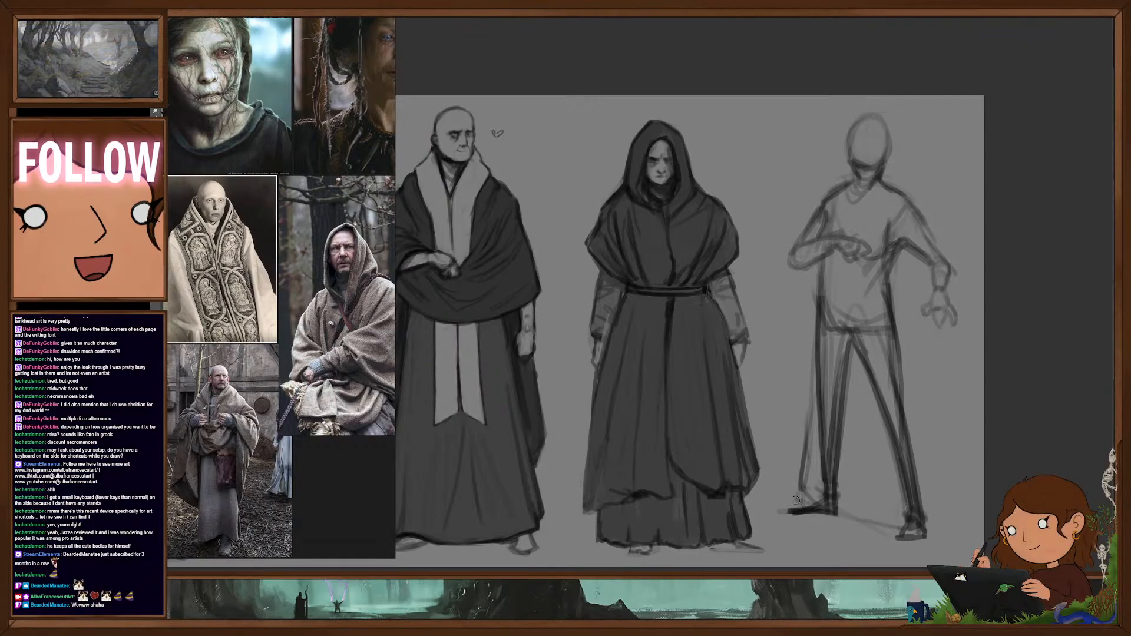
mouse_move(831, 518)
left_mouse_down()
mouse_move(949, 519)
mouse_move(868, 455)
left_mouse_up()
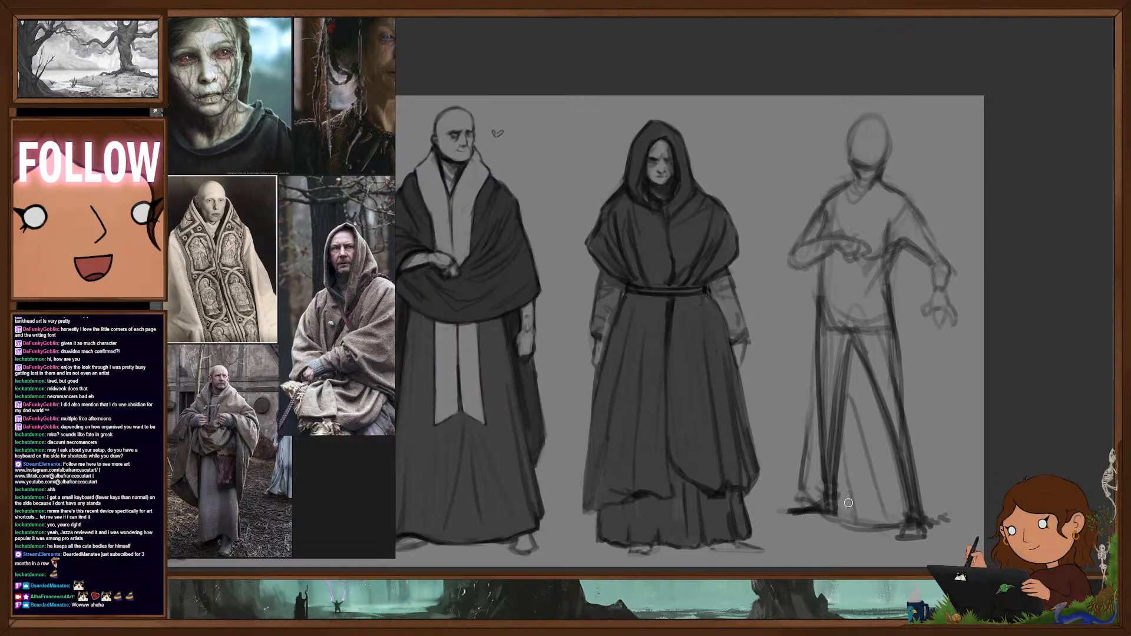
left_click_drag(849, 503, 823, 406)
mouse_move(865, 453)
left_mouse_down()
mouse_move(847, 411)
mouse_move(884, 343)
left_mouse_up()
mouse_move(890, 297)
left_mouse_down()
mouse_move(917, 339)
mouse_move(960, 506)
left_mouse_up()
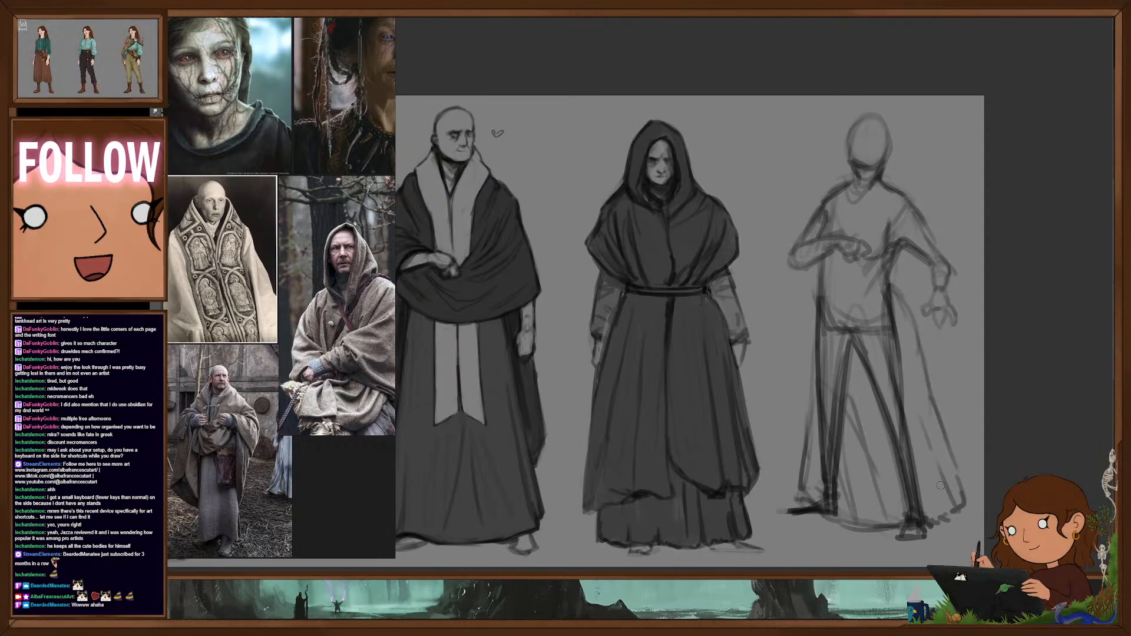
left_click_drag(817, 291, 810, 352)
mouse_move(816, 313)
left_mouse_down()
mouse_move(795, 489)
mouse_move(810, 504)
left_mouse_up()
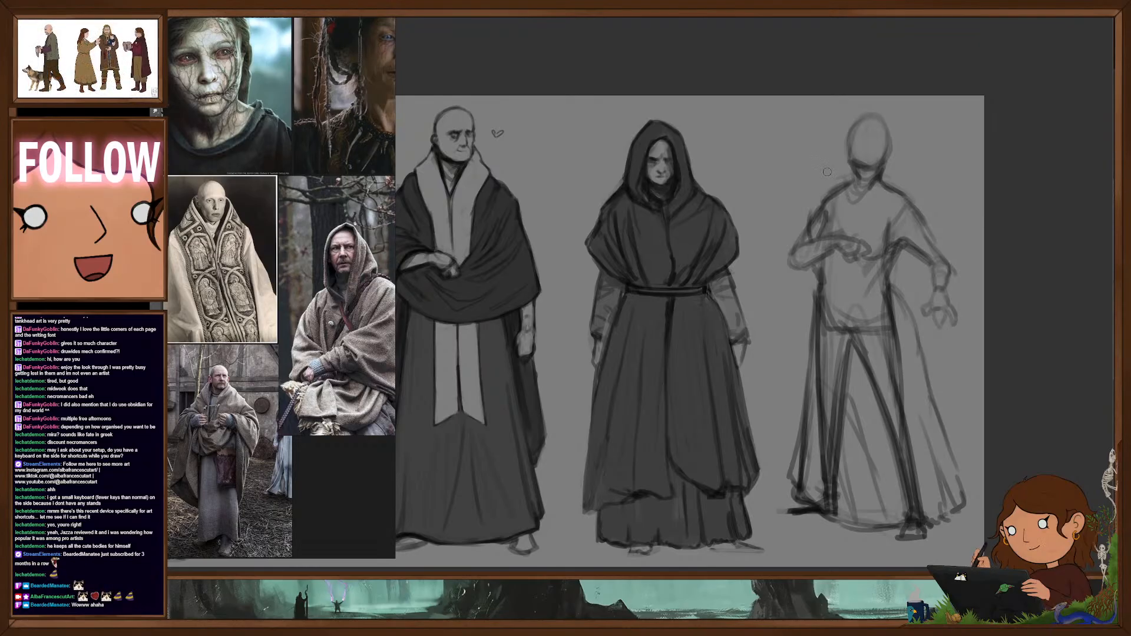
- Sketch the robe's draped collar at the neck, its crossed chest edges and the first vertical lines down the torso and skirt
scroll(316, 261, "down", 3)
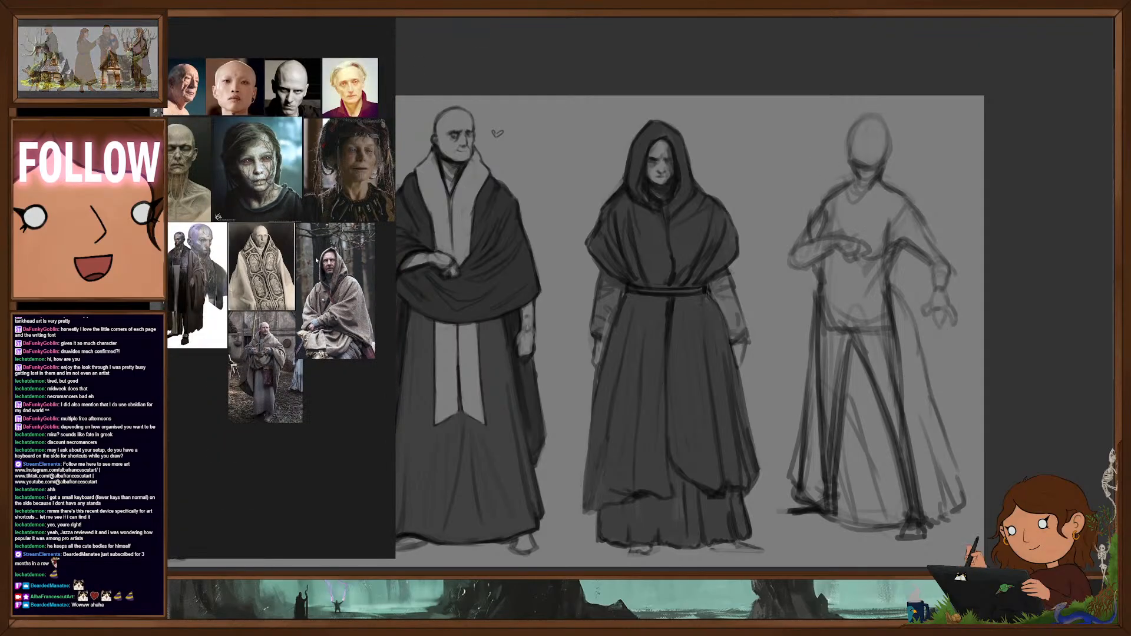
scroll(316, 261, "up", 5)
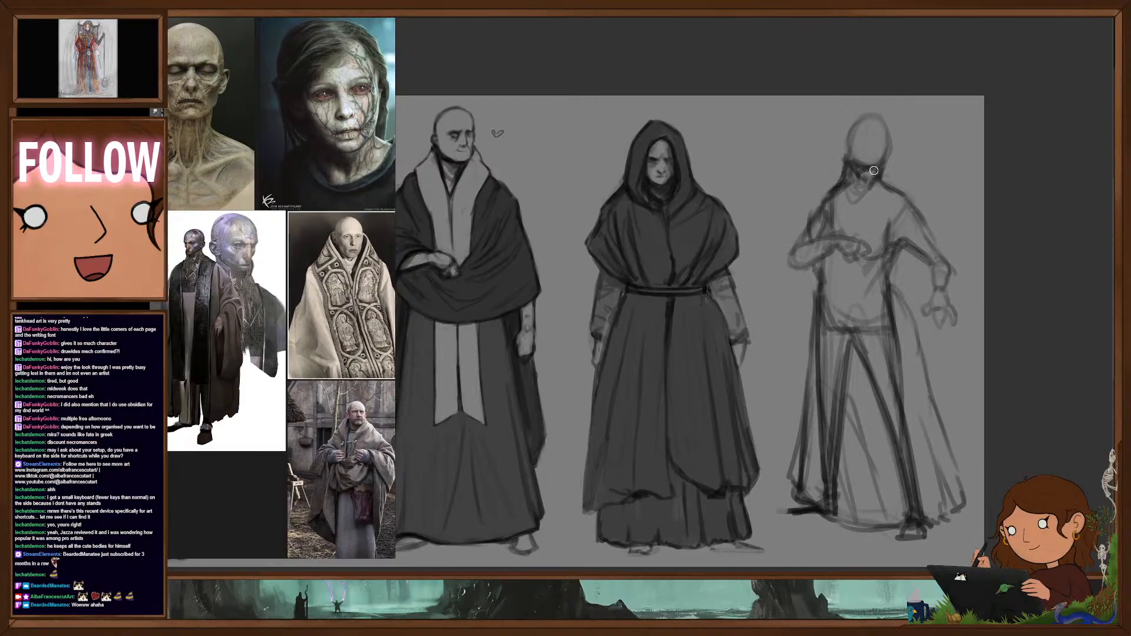
mouse_move(865, 172)
left_mouse_down()
mouse_move(890, 161)
mouse_move(846, 233)
mouse_move(823, 221)
mouse_move(822, 232)
left_mouse_up()
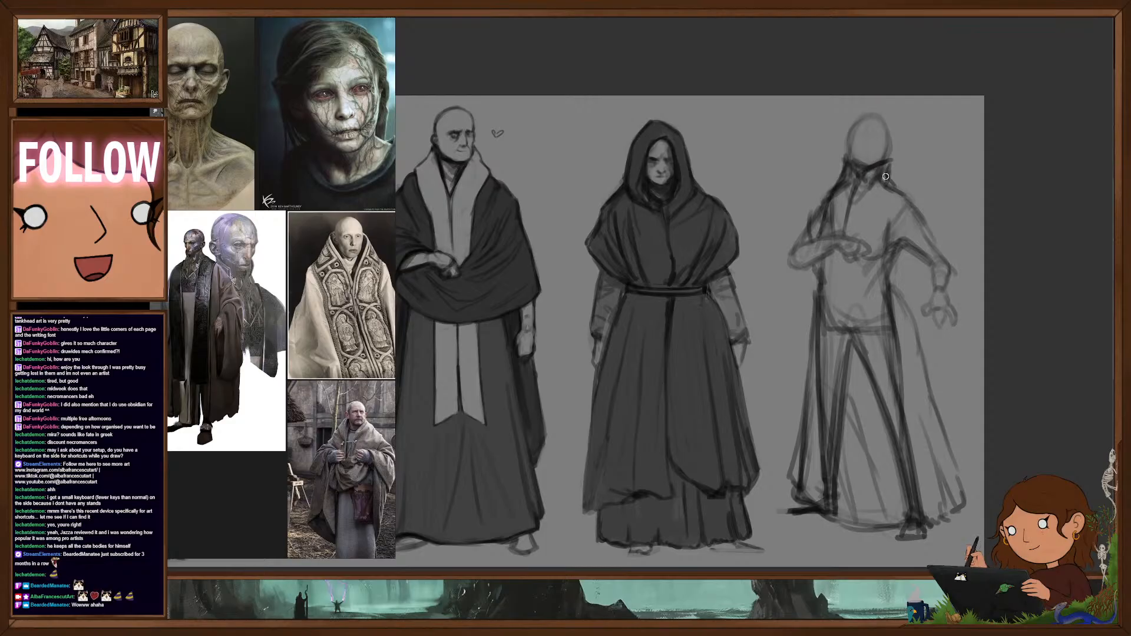
left_click_drag(896, 204, 871, 237)
left_click_drag(831, 202, 819, 354)
left_click_drag(823, 284, 814, 353)
left_click_drag(844, 468, 849, 331)
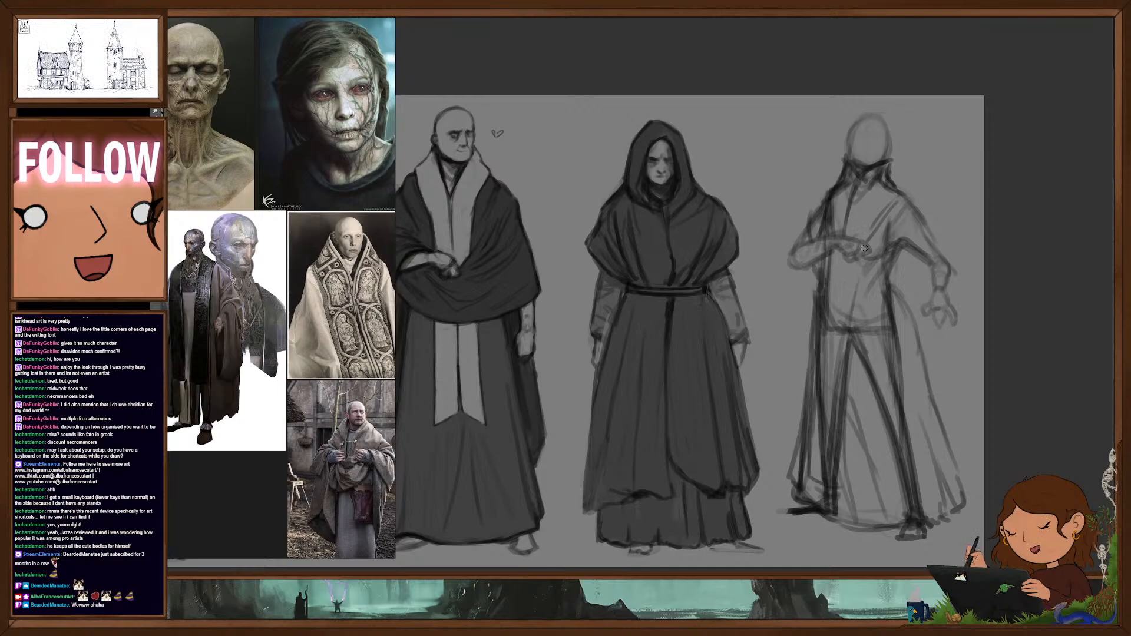
mouse_move(866, 255)
left_mouse_down()
mouse_move(850, 495)
mouse_move(836, 492)
left_mouse_up()
- Erase the legs showing through the skirt and outline a long front panel hanging from the waist almost to the hem
key("e")
mouse_move(842, 301)
left_mouse_down()
mouse_move(879, 474)
mouse_move(889, 353)
mouse_move(869, 495)
mouse_move(881, 393)
left_mouse_up()
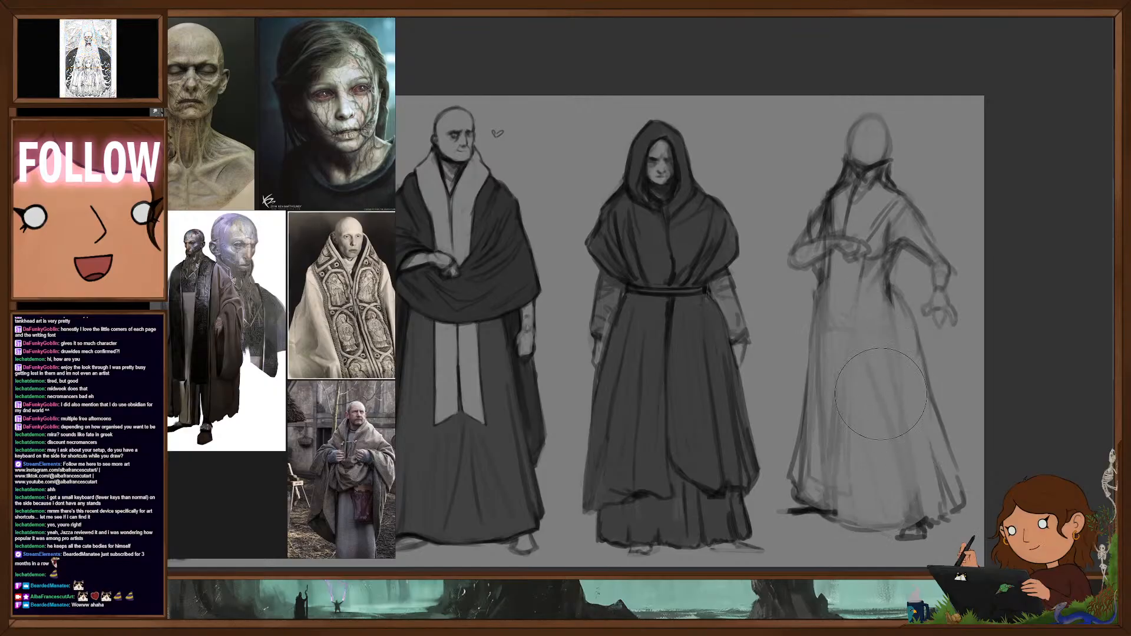
key("b")
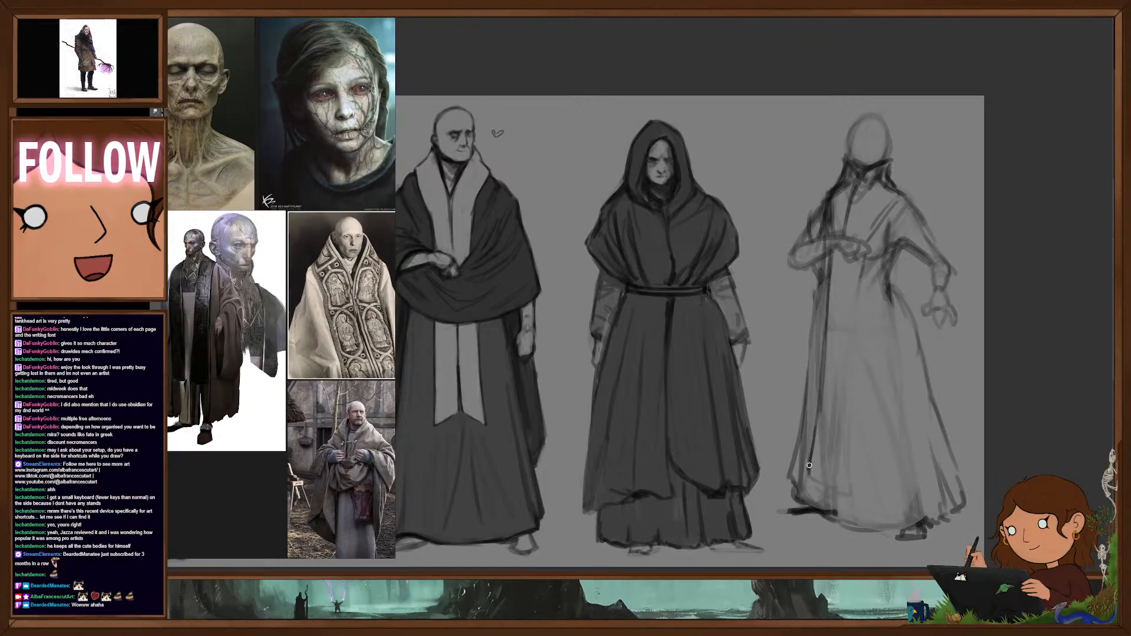
left_click_drag(810, 452, 823, 352)
mouse_move(866, 488)
left_mouse_down()
mouse_move(861, 255)
mouse_move(866, 495)
left_mouse_up()
- Cinch the waist with dark folds, drape a loose sleeve over the outstretched arm, and strengthen the diagonal chest edge
mouse_move(888, 271)
left_mouse_down()
mouse_move(892, 289)
mouse_move(890, 265)
mouse_move(911, 261)
left_mouse_up()
left_click_drag(911, 210, 890, 244)
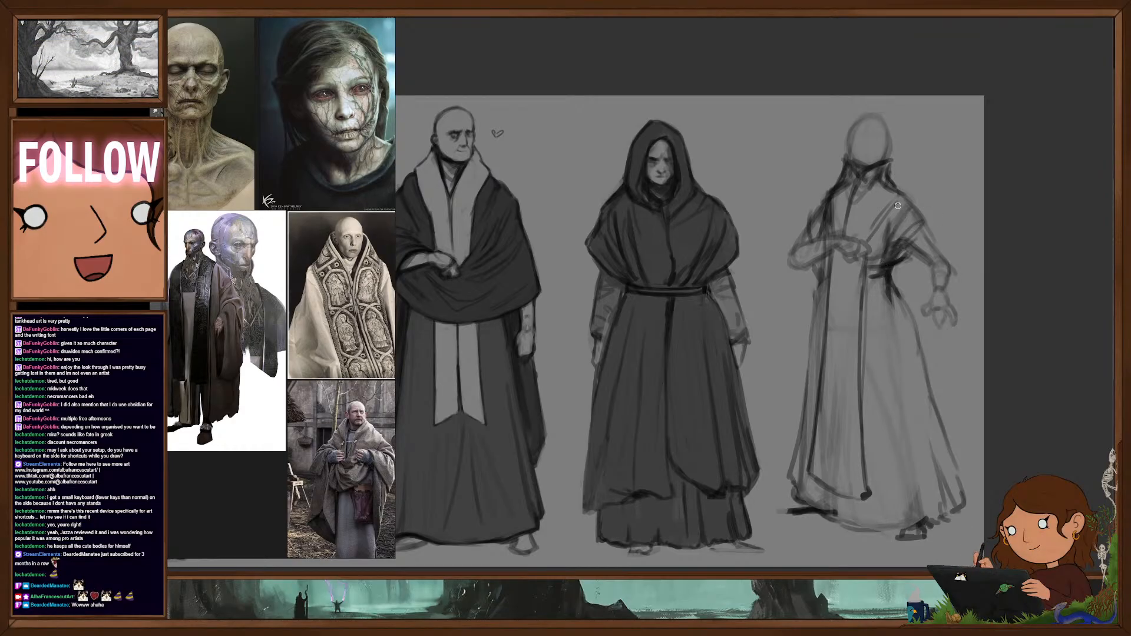
mouse_move(898, 206)
left_mouse_down()
mouse_move(931, 259)
mouse_move(937, 248)
mouse_move(928, 256)
left_mouse_up()
mouse_move(925, 263)
left_mouse_down()
mouse_move(932, 285)
mouse_move(952, 270)
left_mouse_up()
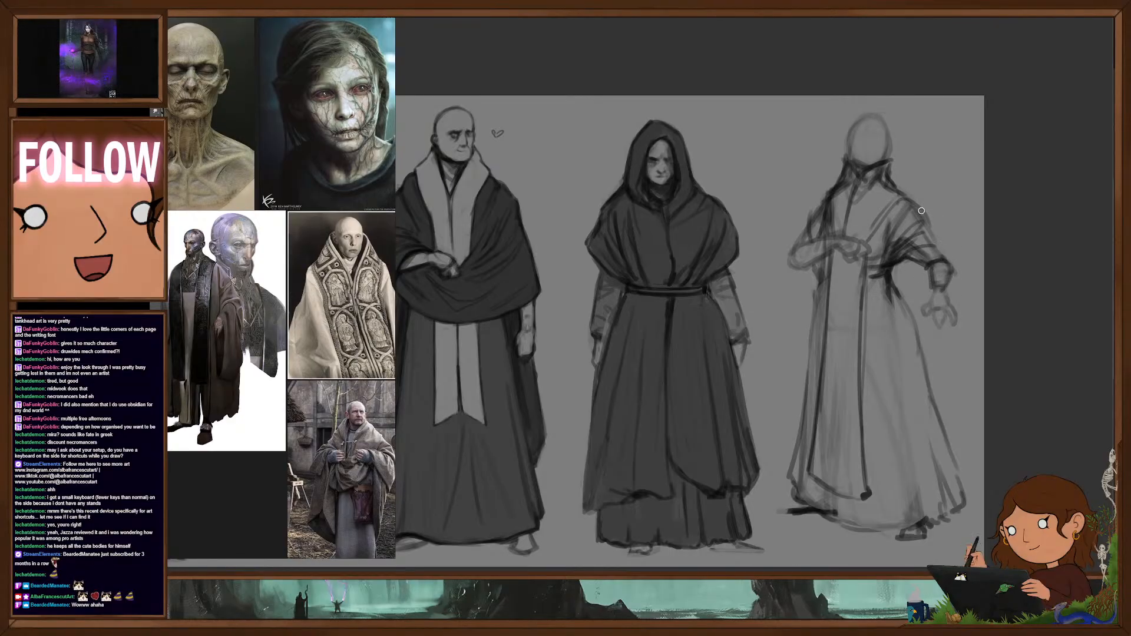
left_click_drag(920, 210, 950, 263)
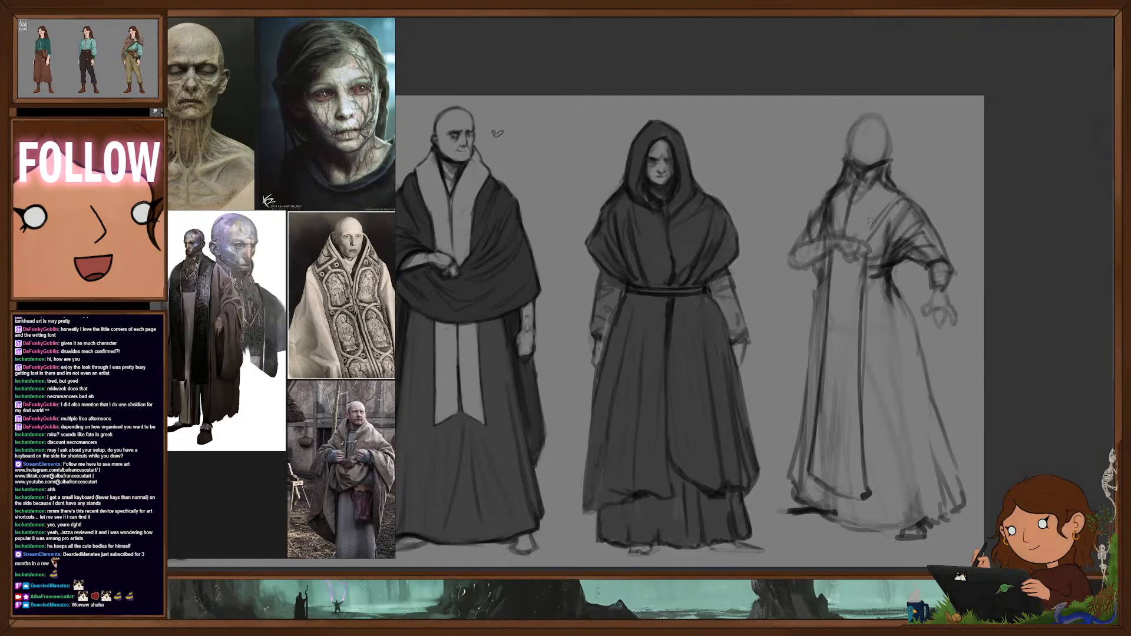
mouse_move(893, 188)
left_mouse_down()
mouse_move(905, 193)
mouse_move(866, 237)
left_mouse_up()
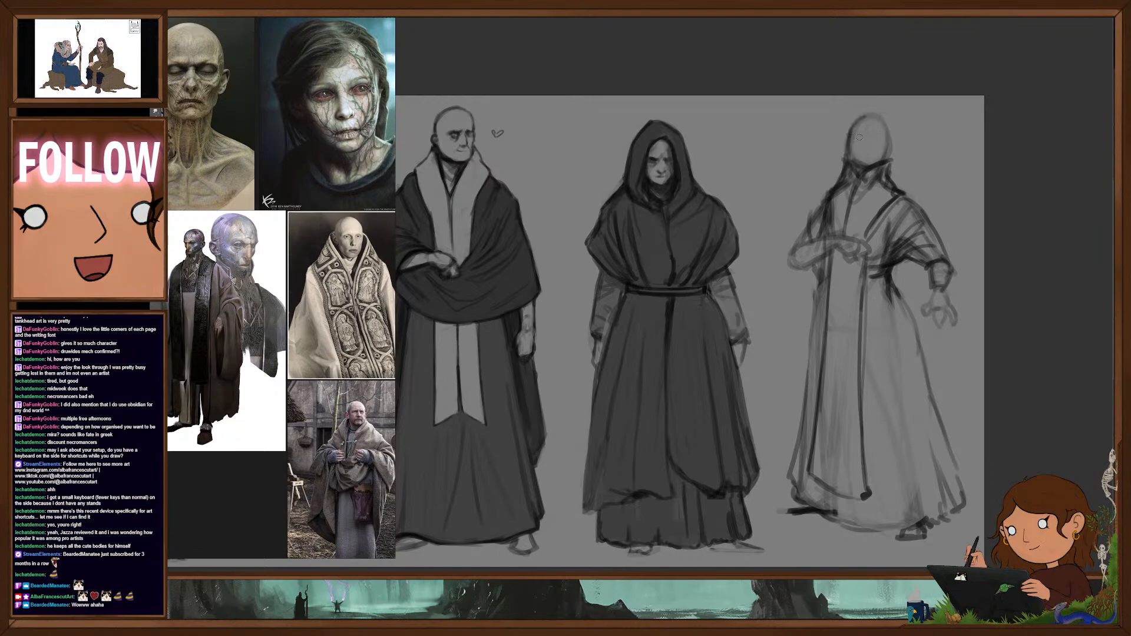
- Define the head and face, darken the bent arm's sleeve, and clean up the dark mark at the waist with a smaller eraser
left_click_drag(885, 120, 890, 152)
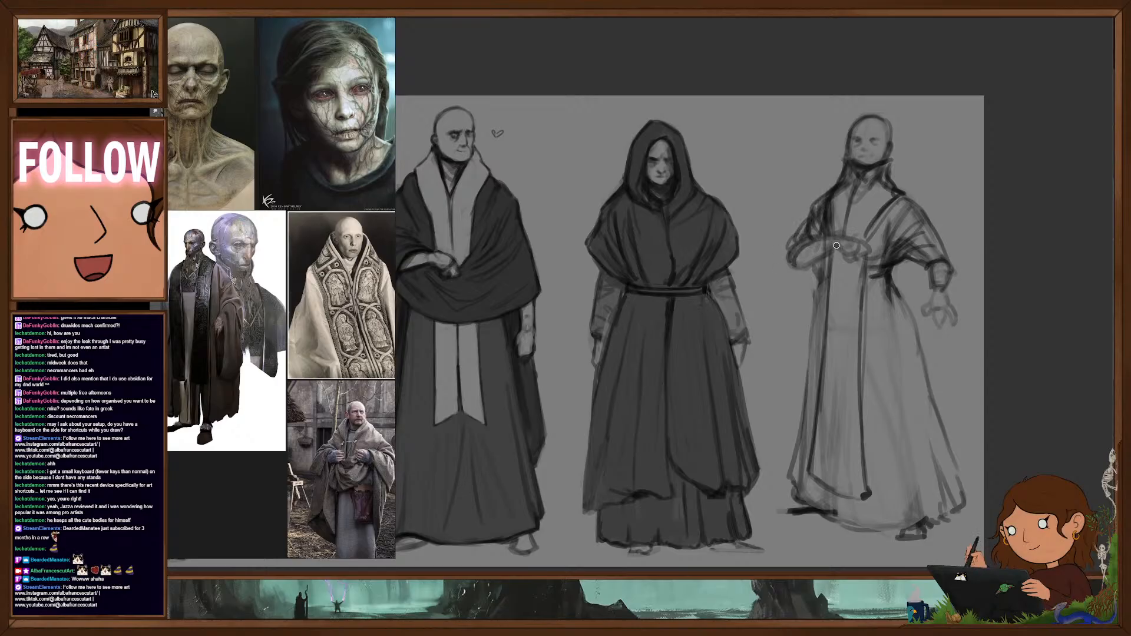
mouse_move(801, 245)
left_mouse_down()
mouse_move(836, 239)
mouse_move(836, 251)
left_mouse_up()
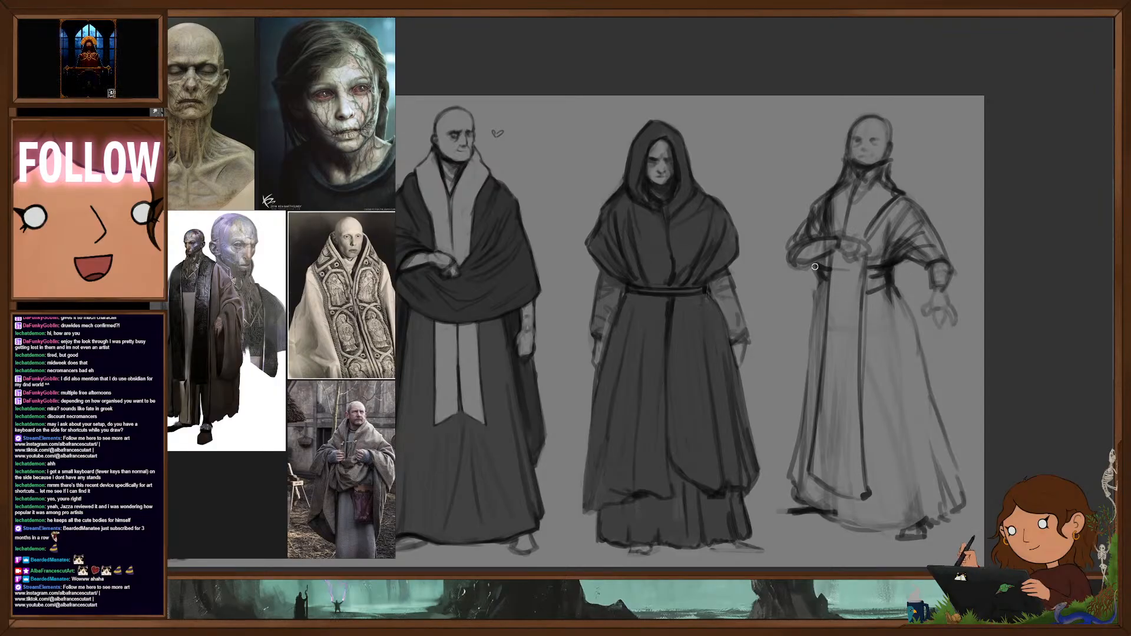
key("e")
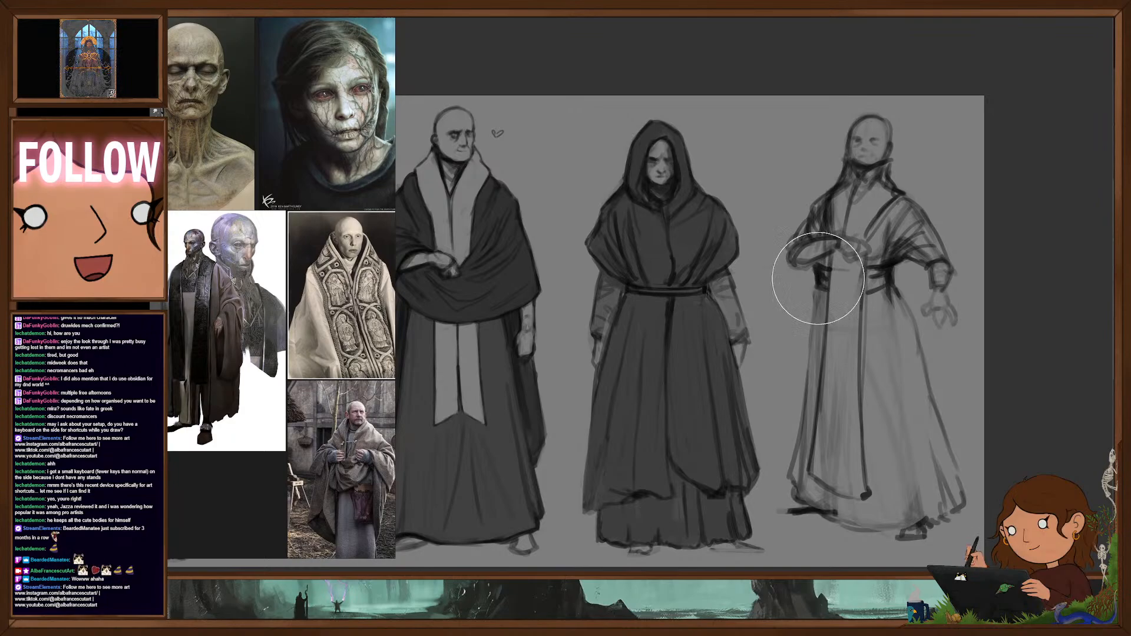
key("bracketleft")
key("bracketleft")
key("bracketleft")
key("bracketleft")
key("bracketleft")
key("bracketleft")
key("bracketleft")
key("bracketleft")
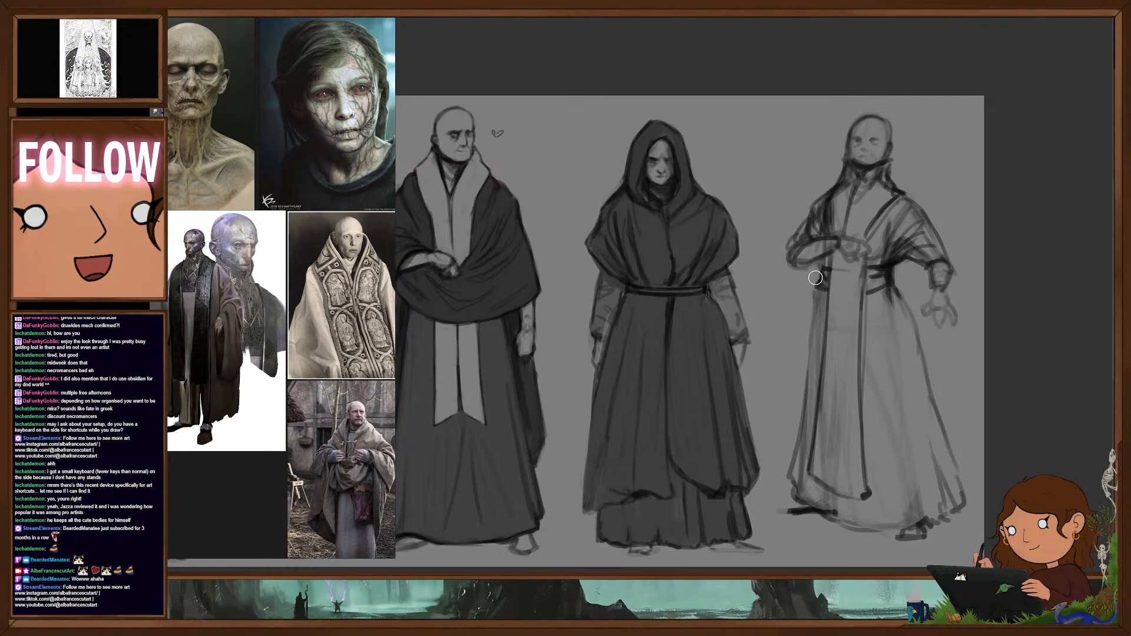
key("b")
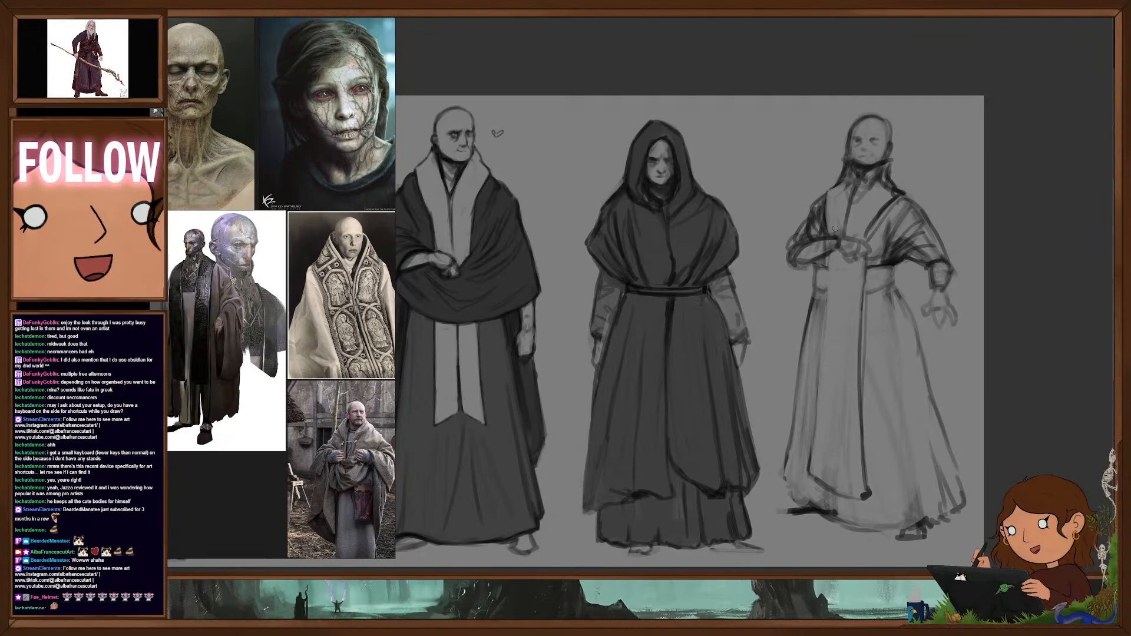
- Redraw the collar with a cleaner standing edge and outline both ends of a wide waist sash
mouse_move(833, 187)
left_mouse_down()
mouse_move(844, 162)
mouse_move(858, 179)
left_mouse_up()
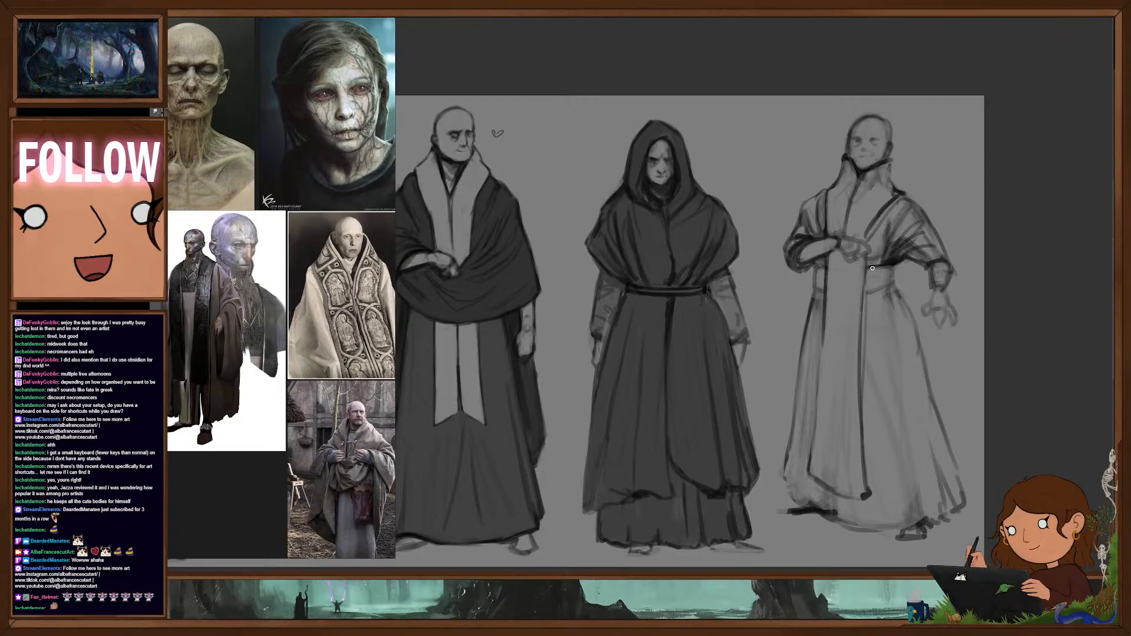
mouse_move(872, 268)
left_mouse_down()
mouse_move(898, 270)
mouse_move(889, 285)
left_mouse_up()
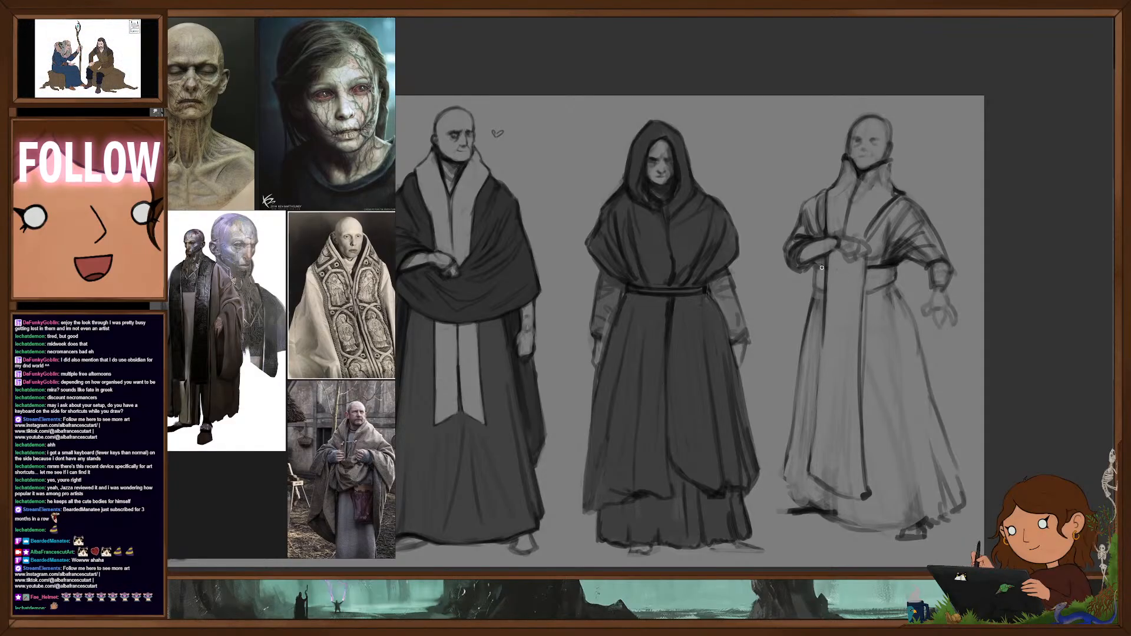
left_click_drag(813, 267, 825, 291)
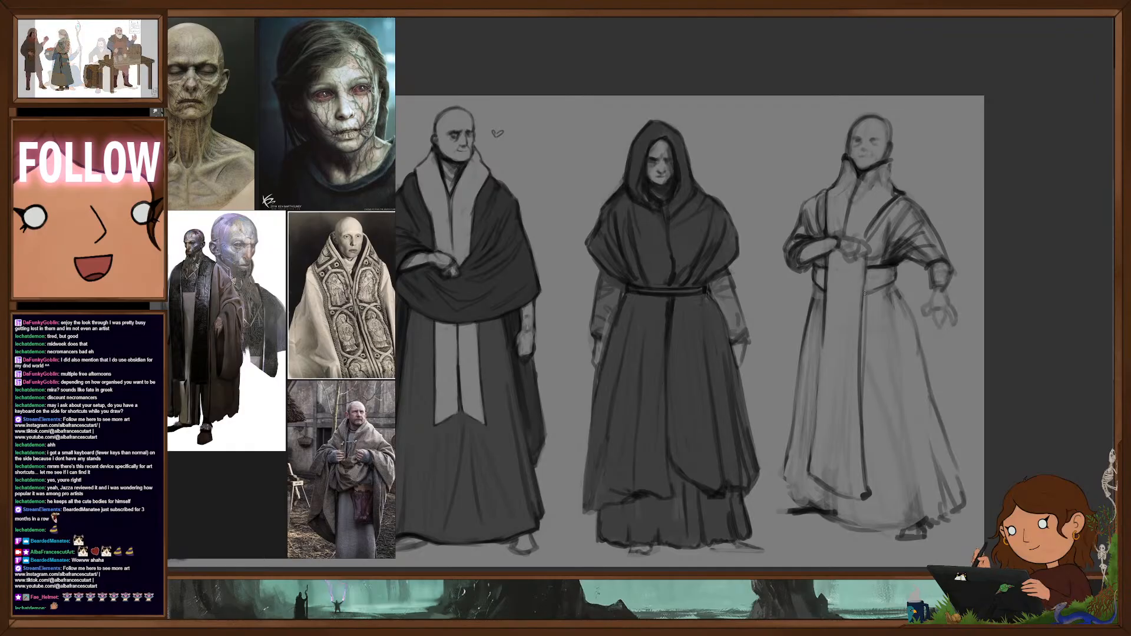
- Strengthen the skirt's side outlines, add a ragged hem with dark shoes beneath it, and draw folds down the skirt
left_click_drag(904, 300, 964, 493)
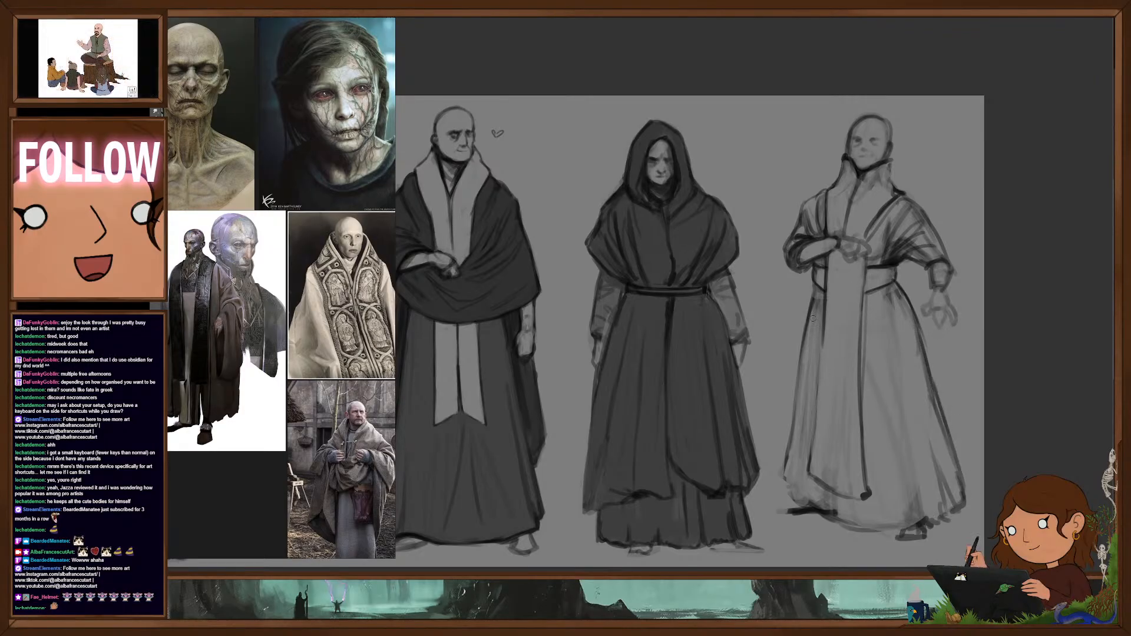
mouse_move(791, 424)
left_mouse_down()
mouse_move(780, 481)
mouse_move(793, 486)
left_mouse_up()
mouse_move(794, 454)
left_mouse_down()
mouse_move(799, 507)
mouse_move(782, 512)
mouse_move(926, 534)
left_mouse_up()
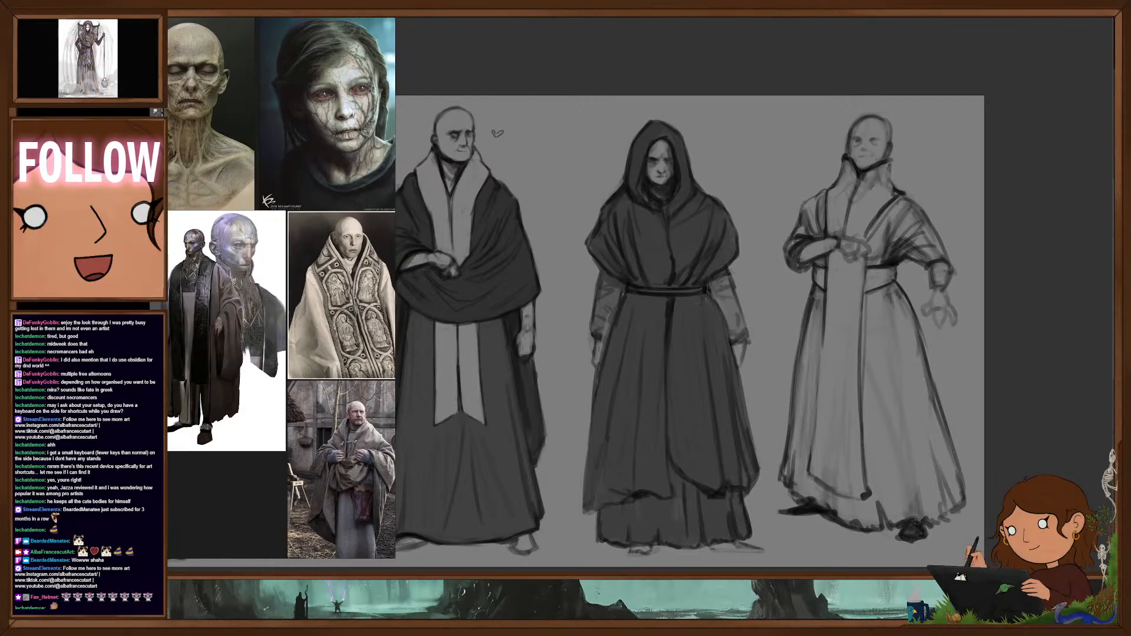
mouse_move(907, 419)
left_mouse_down()
mouse_move(915, 489)
mouse_move(933, 486)
left_mouse_up()
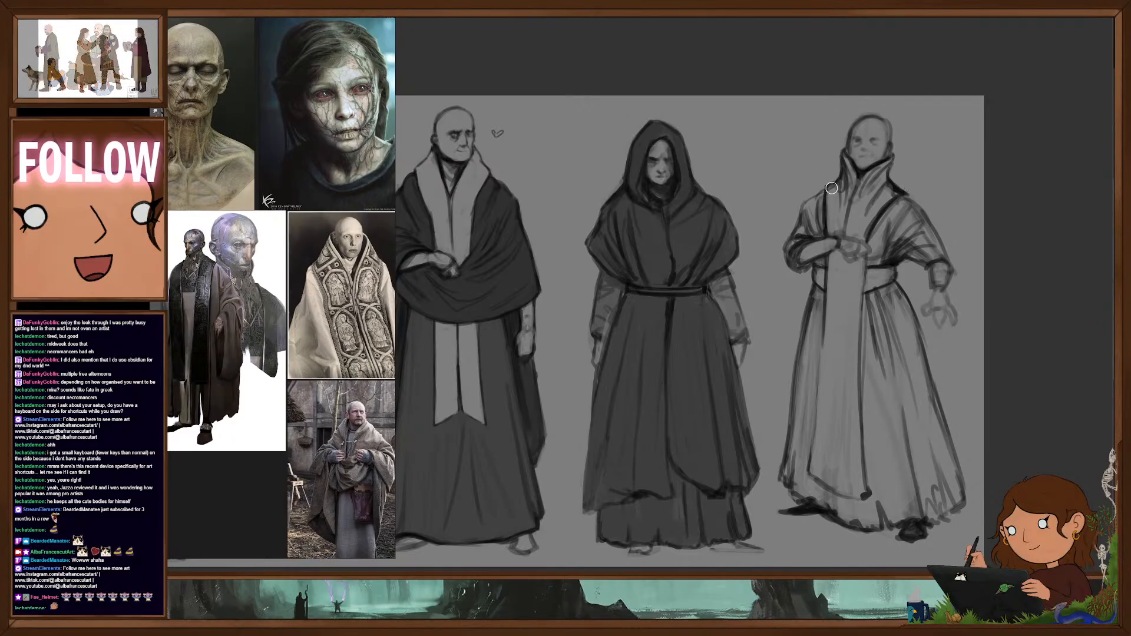
- Flip the robed figure horizontally with Free Transform
key("ctrl+t")
right_click(875, 354)
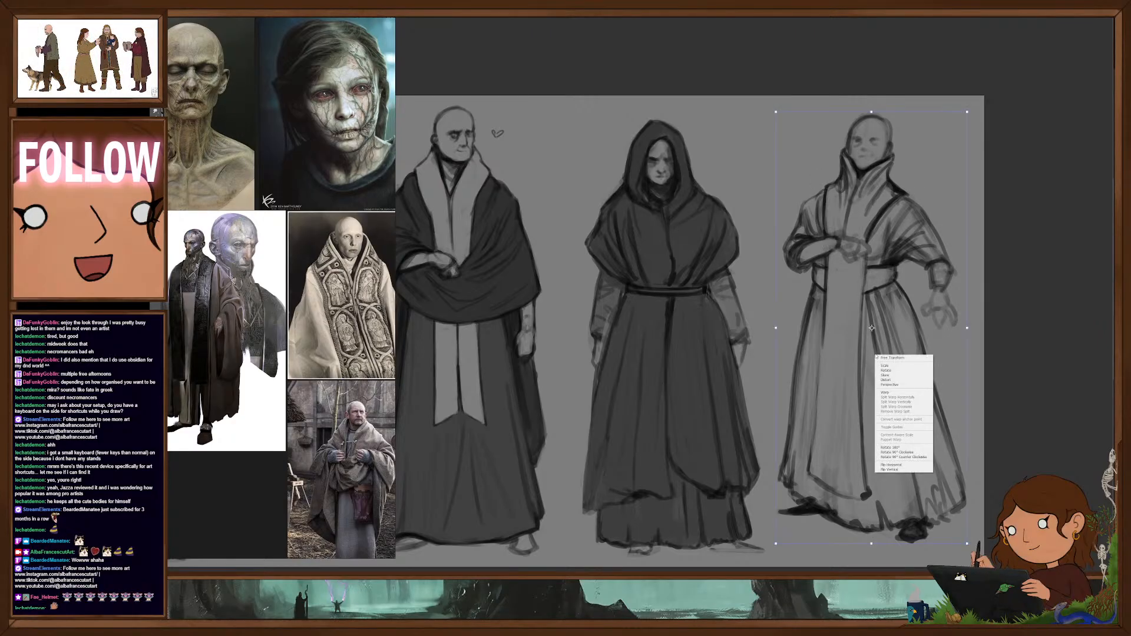
left_click(910, 465)
key("Return")
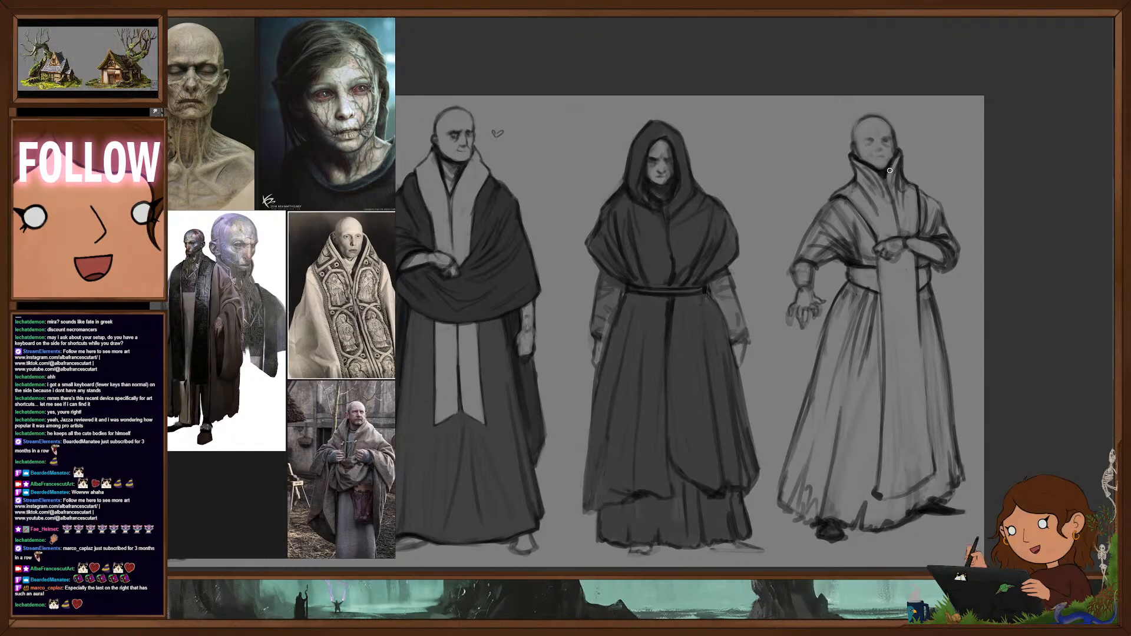
- Redraw the outstretched arm's sleeve with a wide rolled opening, layered folds and a fitted cuff at the wrist
left_click_drag(731, 333, 781, 305)
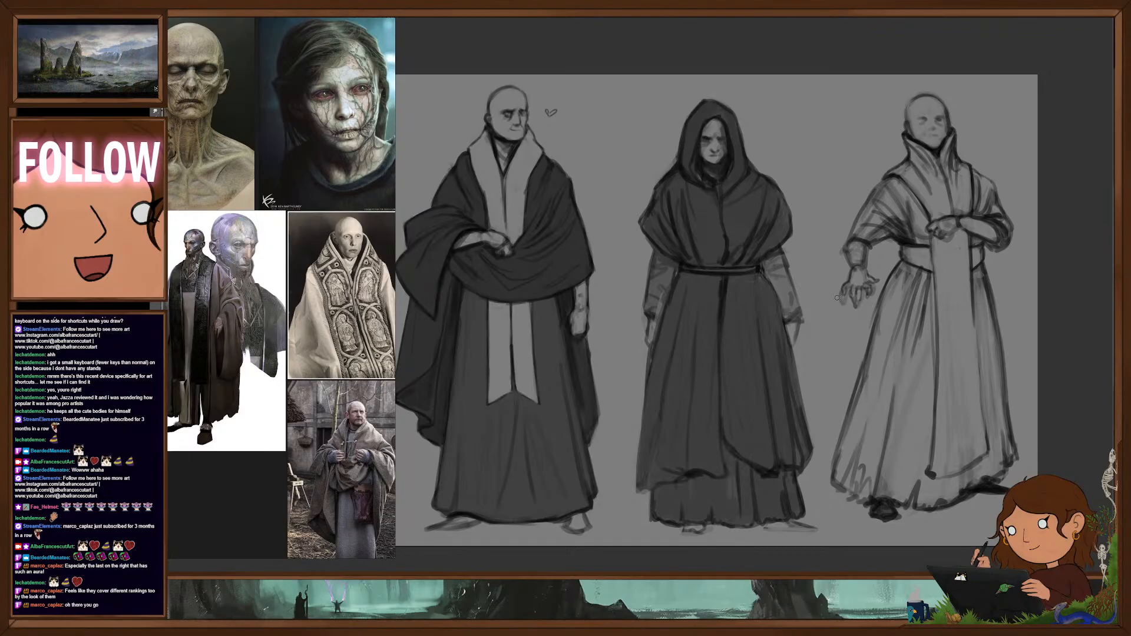
left_click_drag(809, 307, 786, 316)
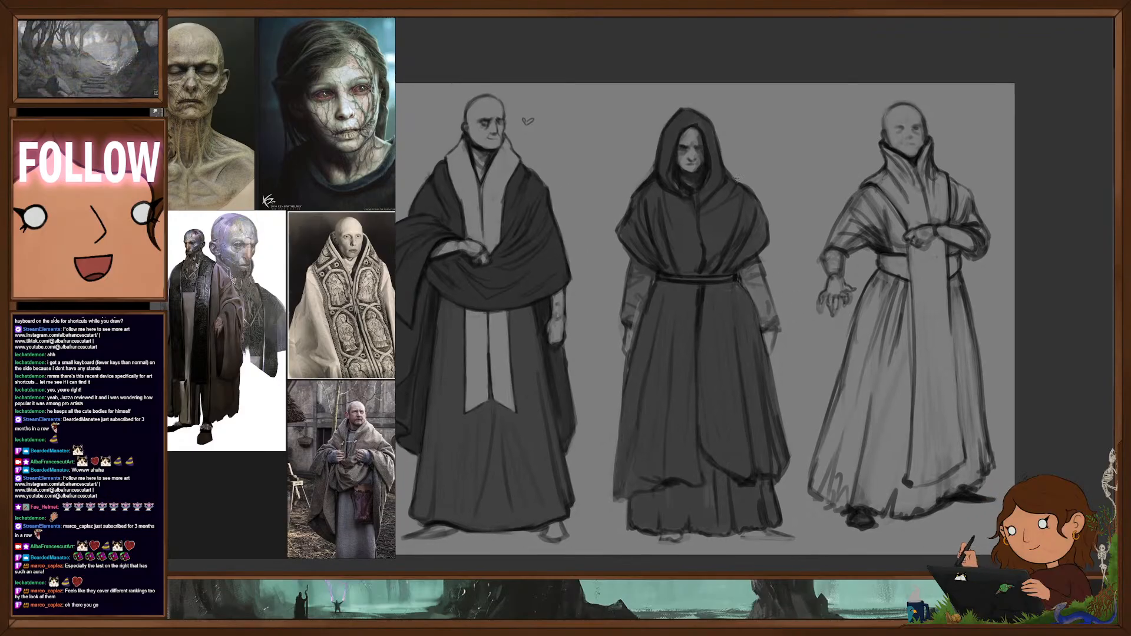
mouse_move(745, 131)
left_mouse_down()
mouse_move(737, 148)
mouse_move(748, 147)
left_mouse_up()
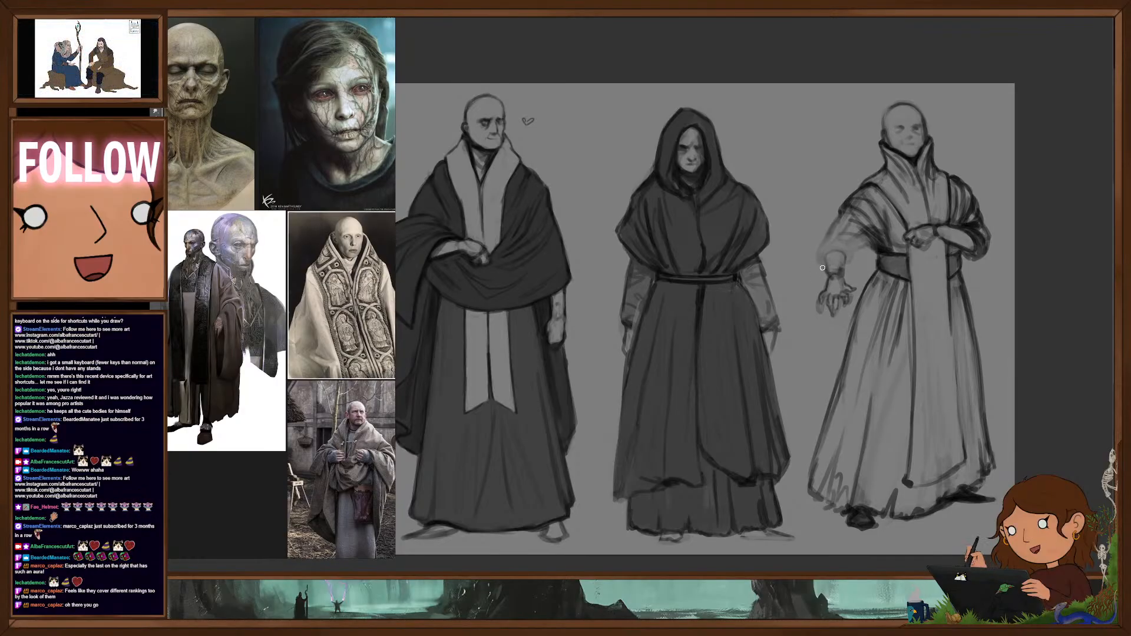
mouse_move(826, 270)
left_mouse_down()
mouse_move(817, 250)
mouse_move(838, 234)
left_mouse_up()
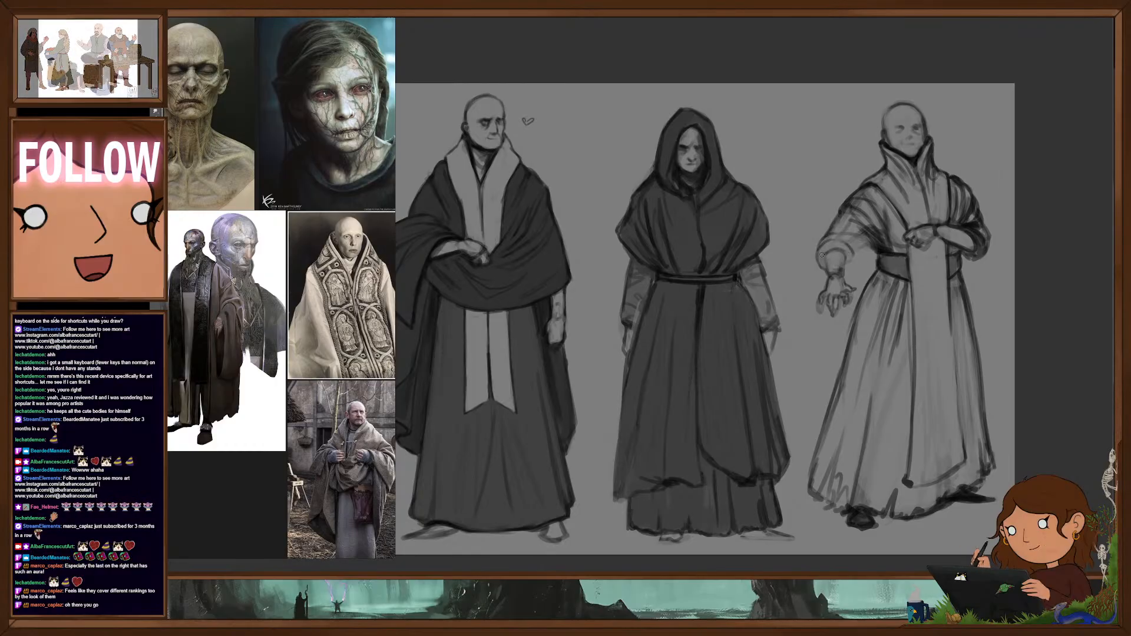
mouse_move(848, 267)
left_mouse_down()
mouse_move(858, 239)
mouse_move(872, 243)
left_mouse_up()
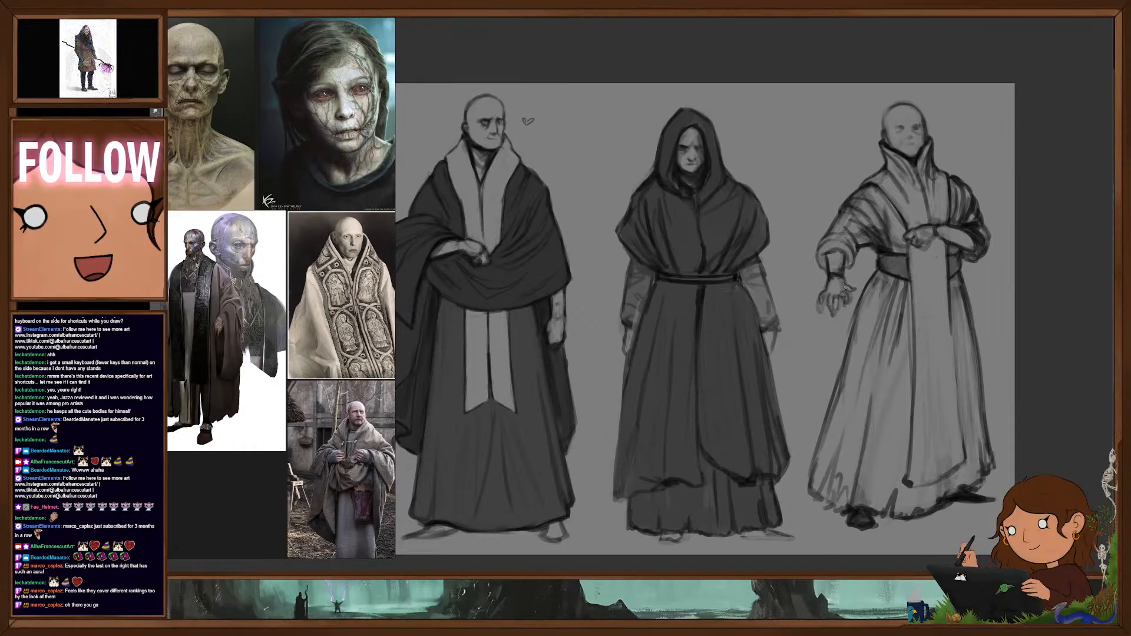
- Darken the hand at the waist and split the hanging front panel with a vertical centre line
left_click_drag(937, 236, 952, 241)
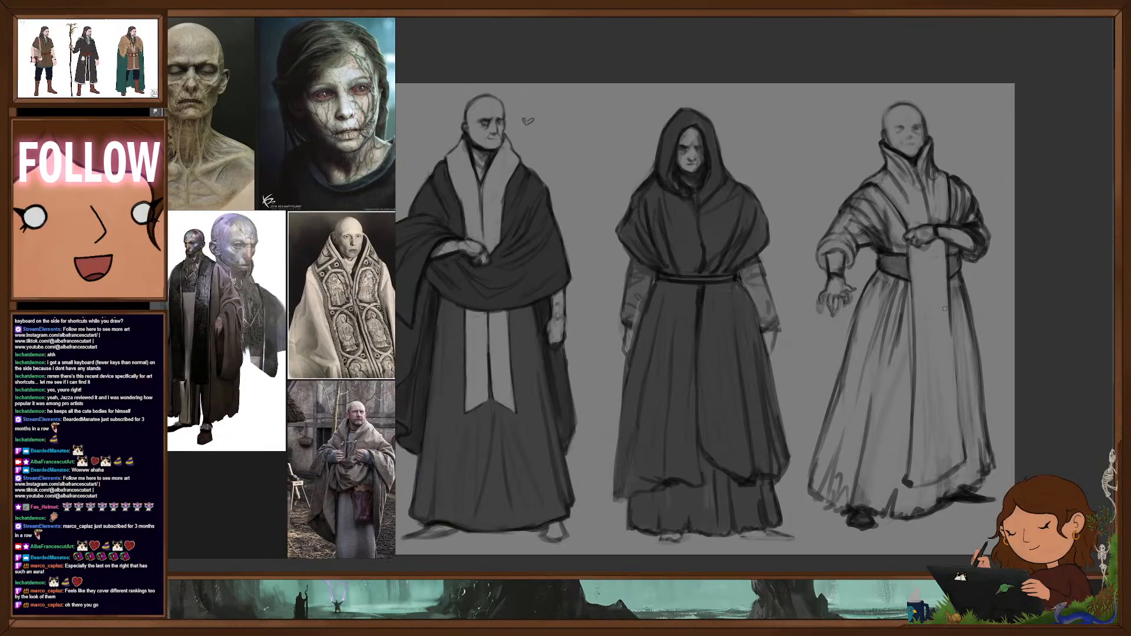
left_click_drag(909, 246, 912, 296)
left_click_drag(932, 244, 933, 273)
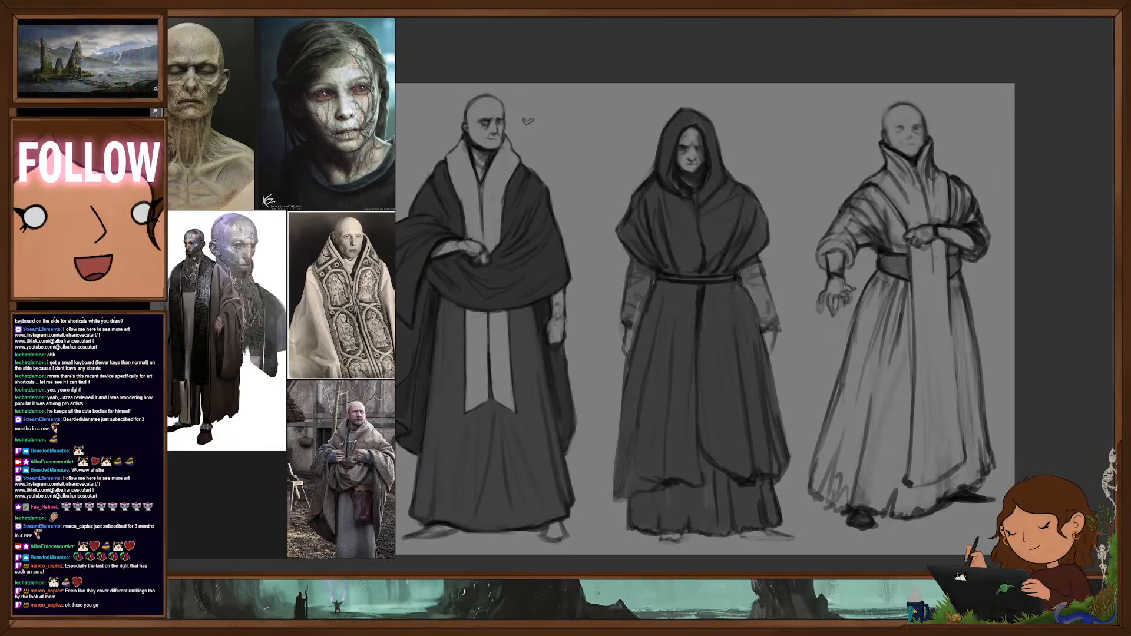
mouse_move(935, 359)
left_mouse_down()
mouse_move(942, 461)
mouse_move(914, 487)
mouse_move(953, 451)
left_mouse_up()
- Erase the lower end of the hanging panel and redraw it as two bands with slanted, pointed tips
key("e")
key("b")
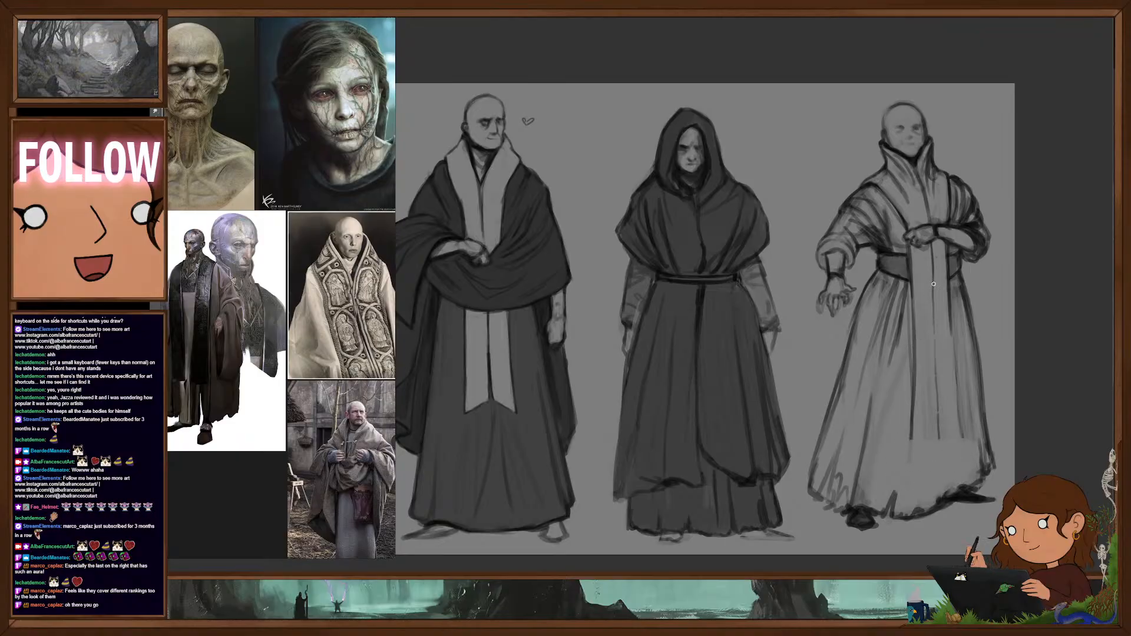
mouse_move(910, 443)
left_mouse_down()
mouse_move(909, 489)
mouse_move(940, 457)
mouse_move(967, 476)
left_mouse_up()
left_click_drag(960, 421, 972, 478)
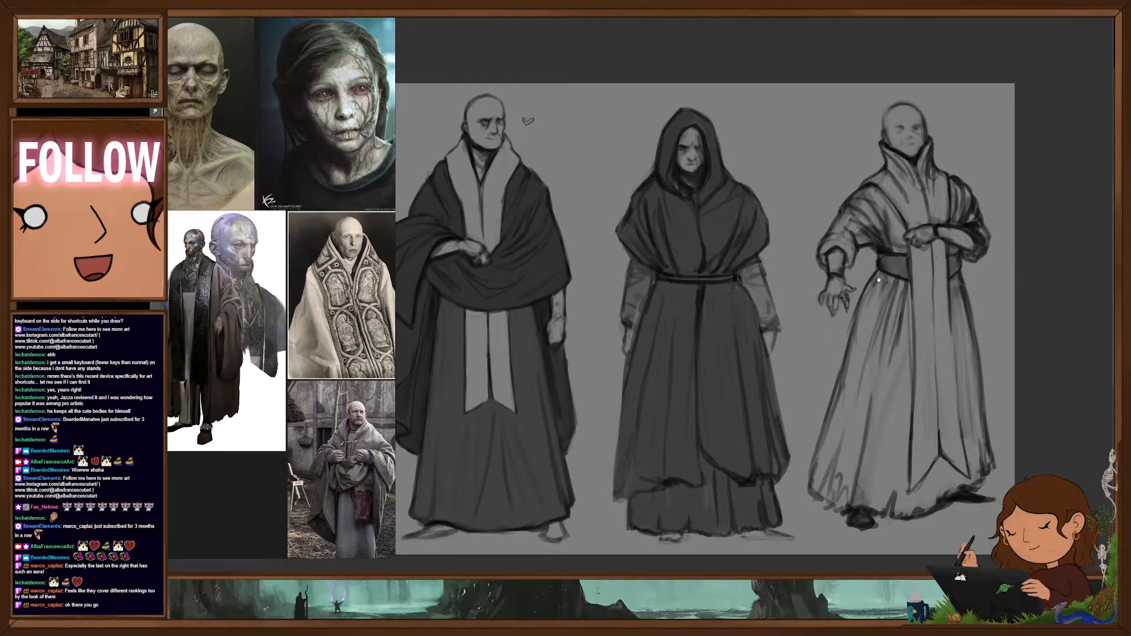
- Add fold lines to the skirt directly beneath the waist sash
left_click_drag(878, 280, 871, 305)
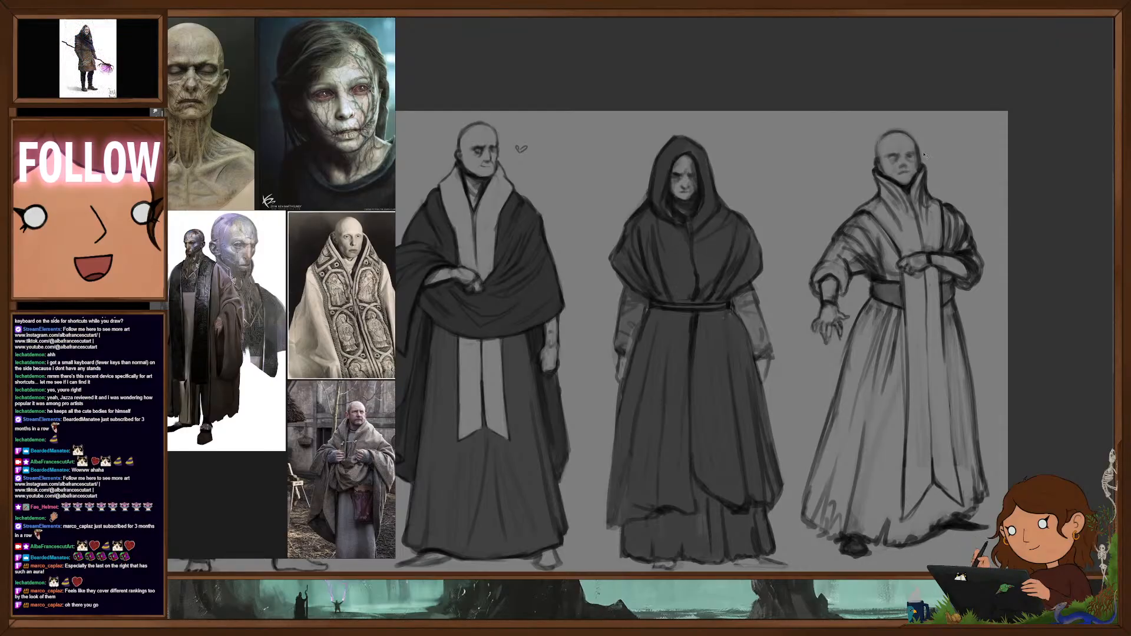
left_click_drag(913, 182, 859, 199)
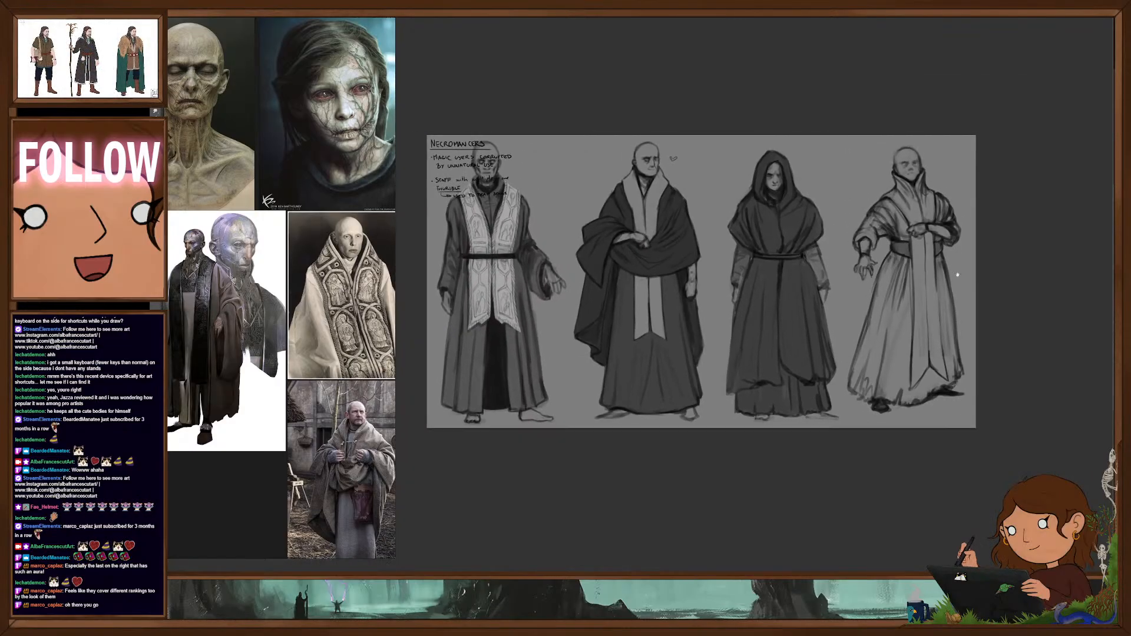
left_click_drag(945, 274, 896, 275)
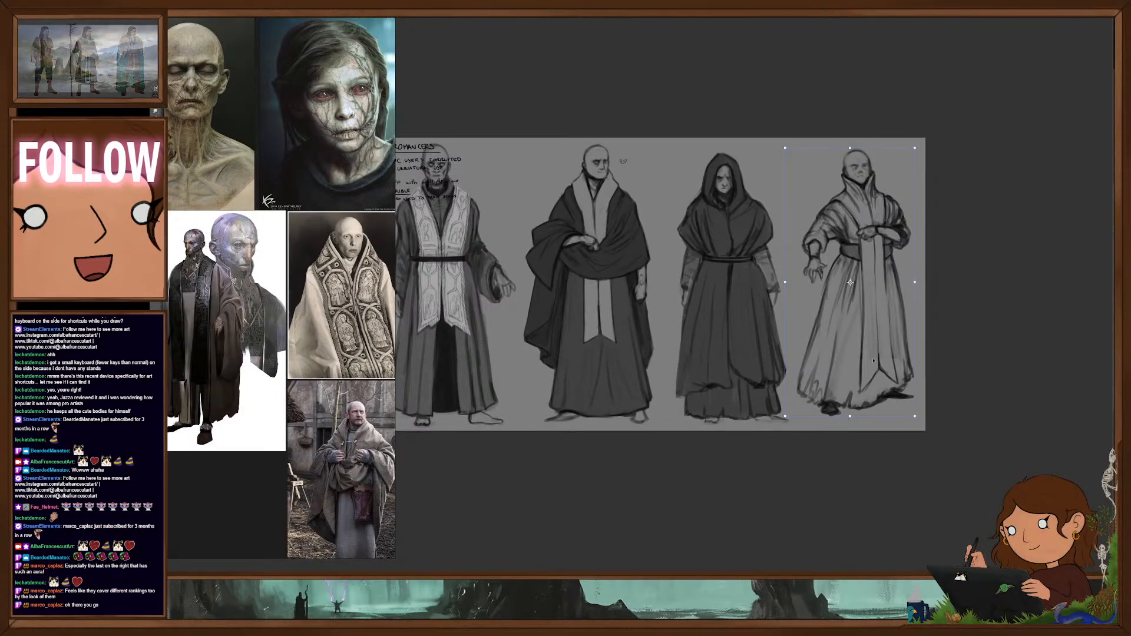
- Move the fourth figure slightly down so its feet sit closer to the other figures' ground line
left_click_drag(876, 352, 877, 349)
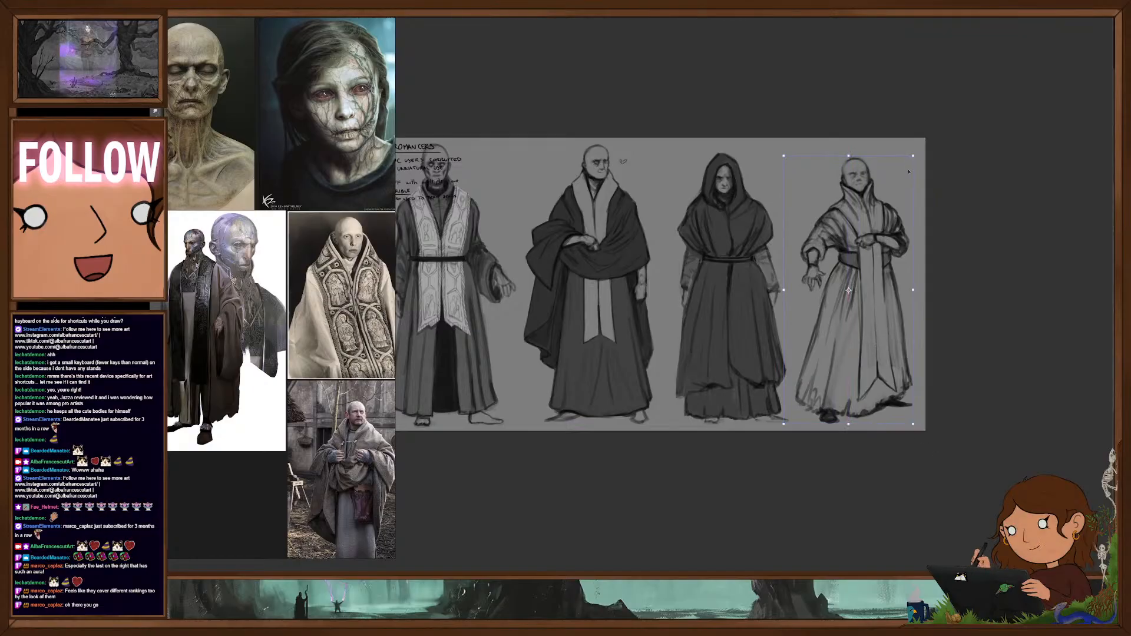
key("Return")
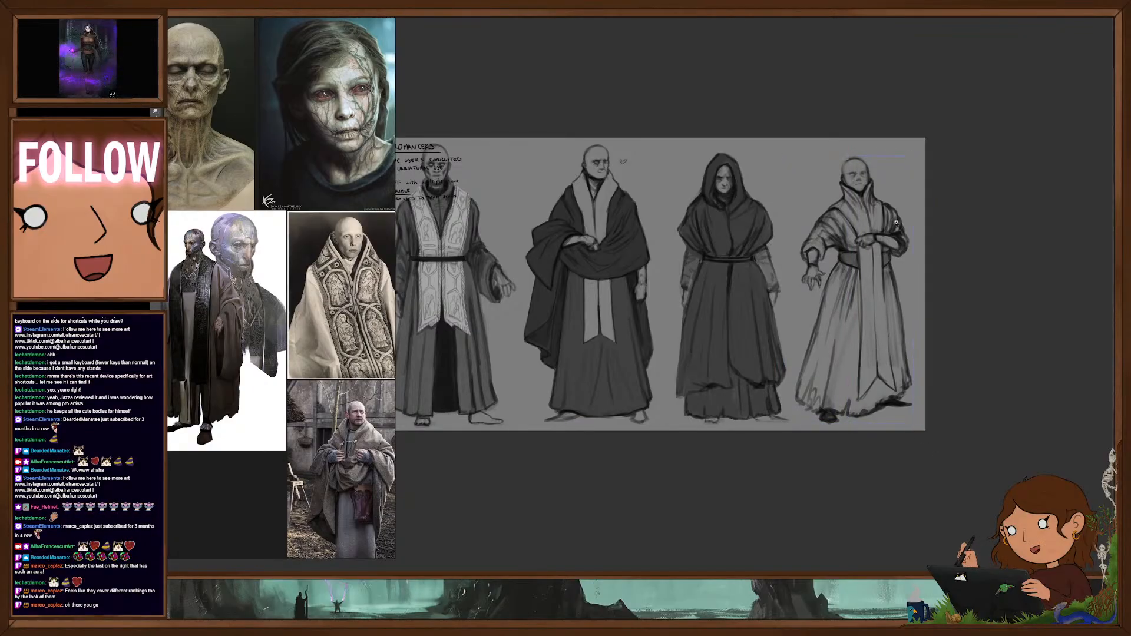
- Refine the fourth figure's face with an ear, sunken cheeks, wrinkles and a downturned mouth, using the bald portraits as reference
left_click_drag(871, 199, 817, 319)
left_click_drag(853, 276, 919, 222)
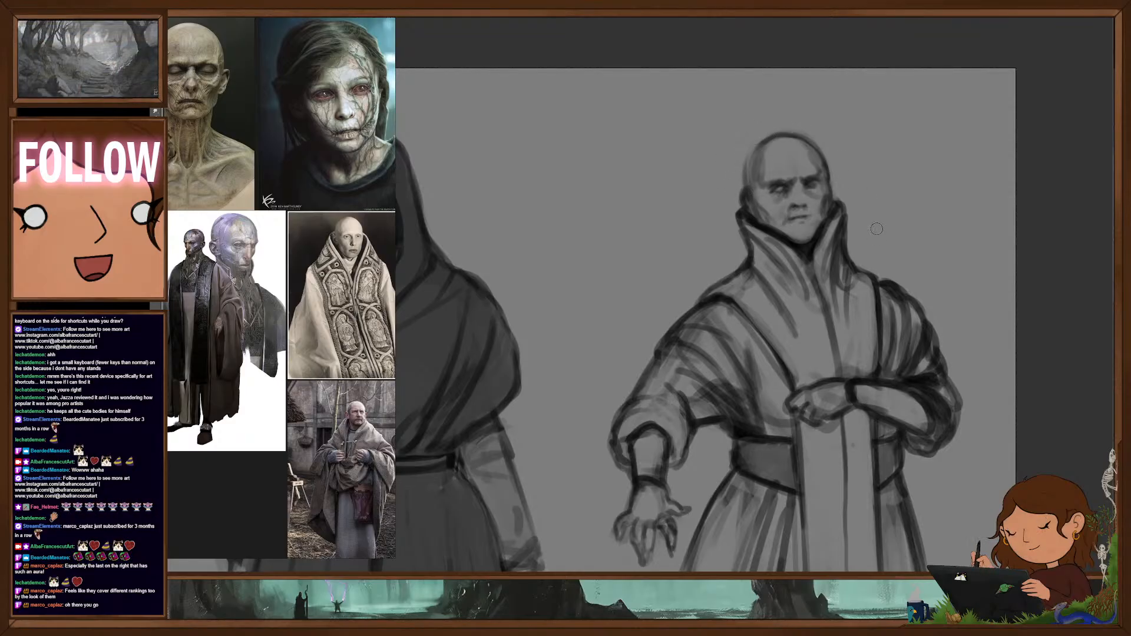
key("b")
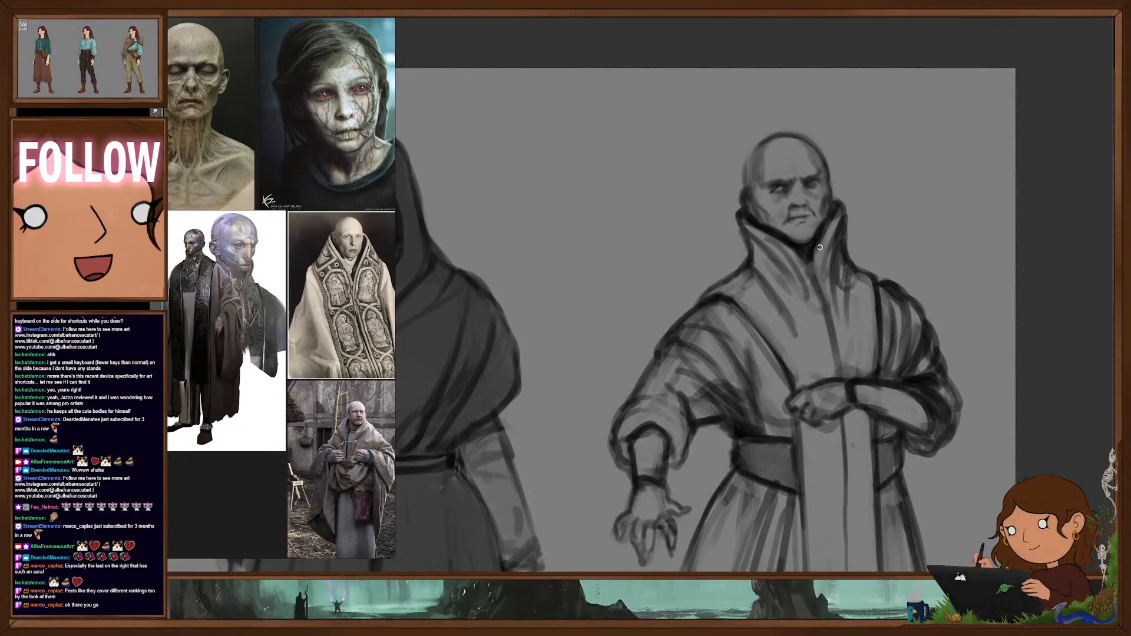
scroll(268, 172, "down", 4)
left_click_drag(274, 131, 267, 225)
scroll(306, 203, "up", 5)
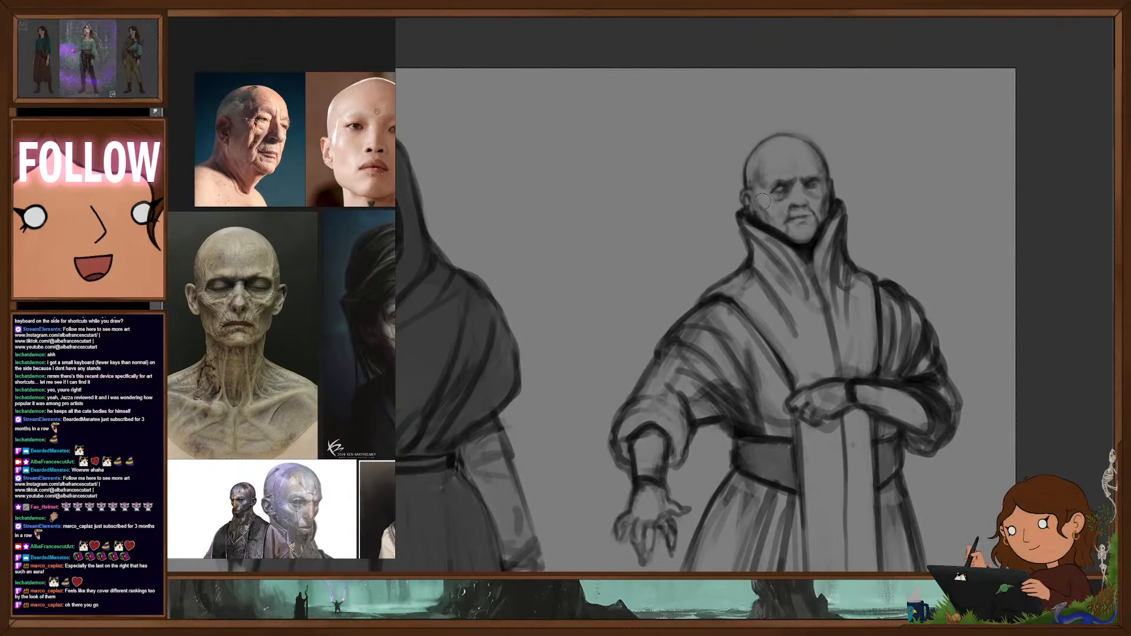
key("]")
key("]")
key("]")
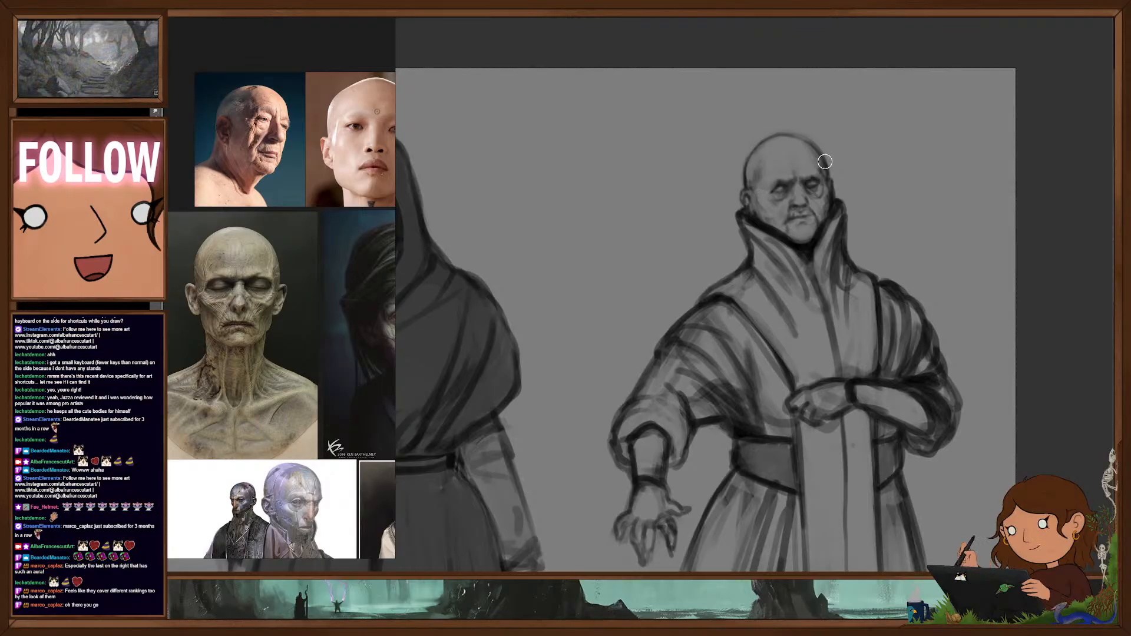
- Deepen the aged lines around the fourth figure's eyes, cheeks and mouth, checking the head against the full line-up
scroll(868, 291, "down", 8)
left_click_drag(868, 291, 864, 251)
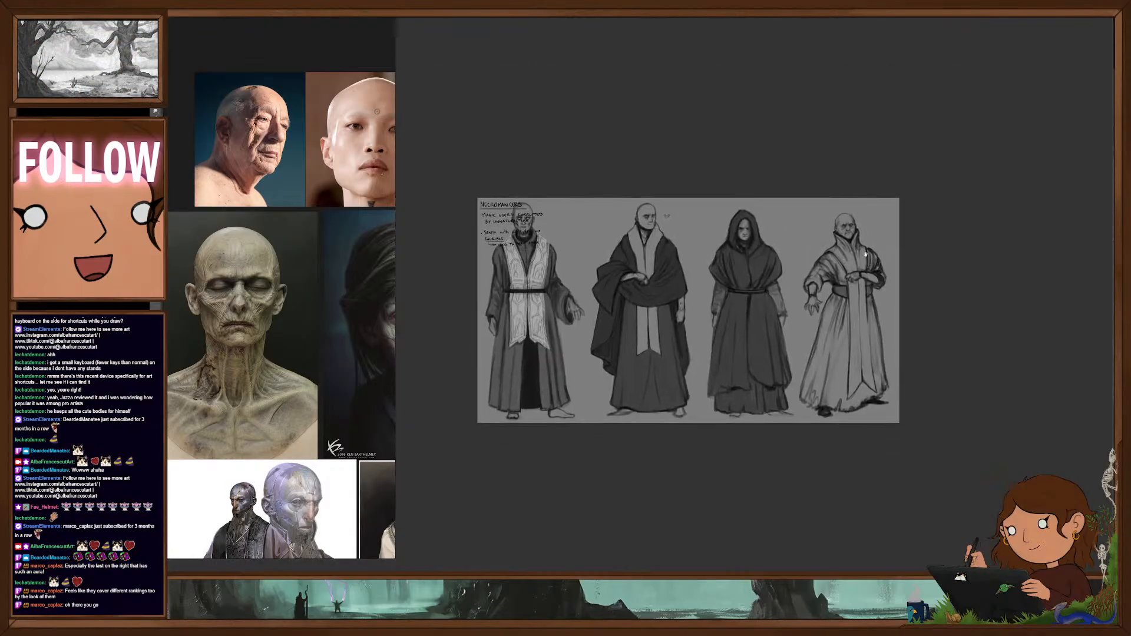
scroll(856, 239, "up", 3)
scroll(862, 199, "up", 3)
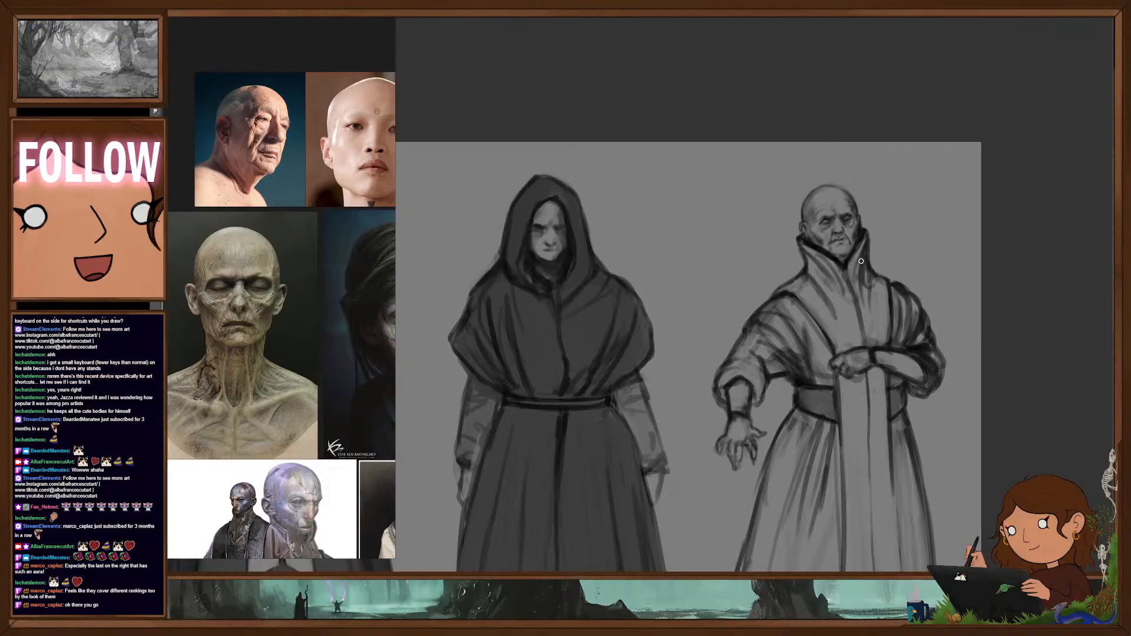
scroll(878, 280, "down", 3)
left_click_drag(882, 305, 944, 224)
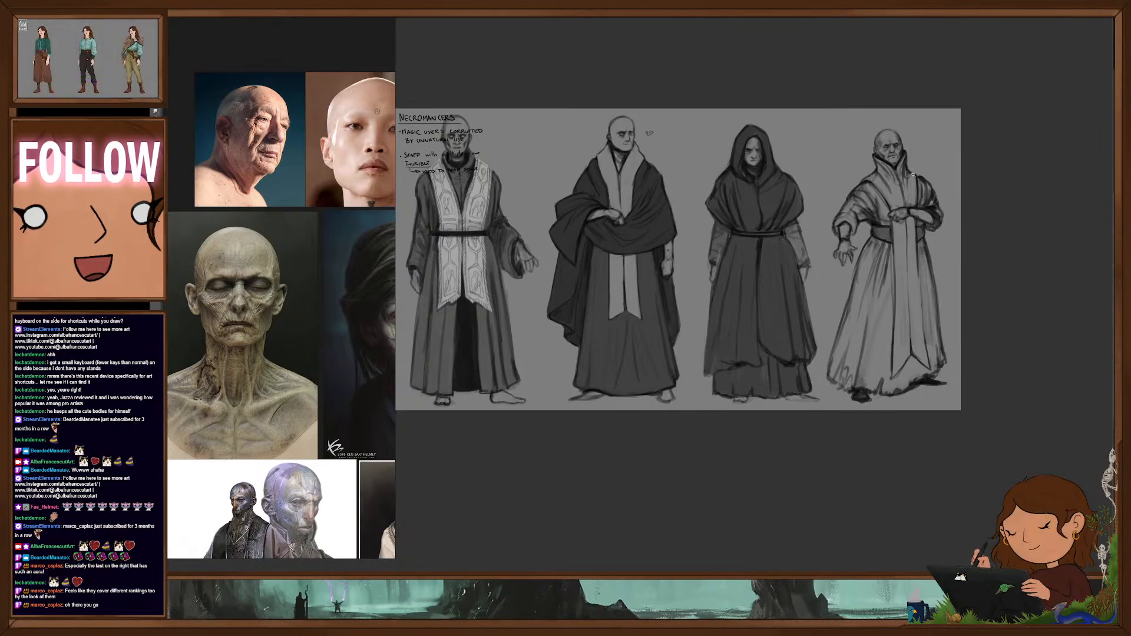
- Consult the portrait and costume references and touch up the shading of the fourth figure's eyes, brow and cheeks
scroll(295, 239, "down", 3)
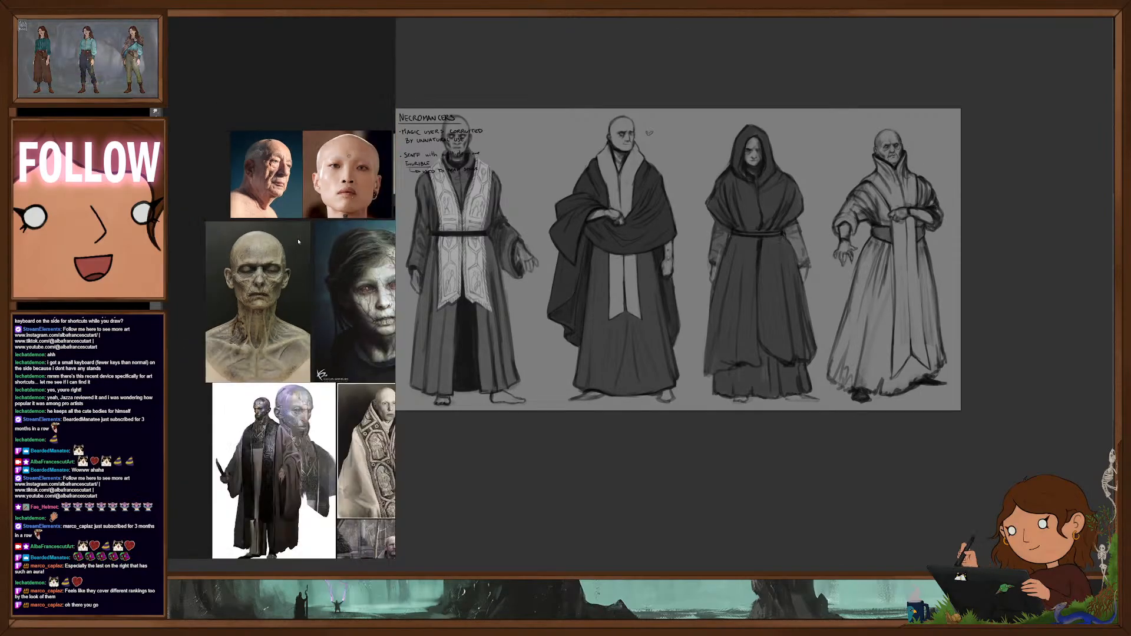
left_click_drag(344, 231, 260, 227)
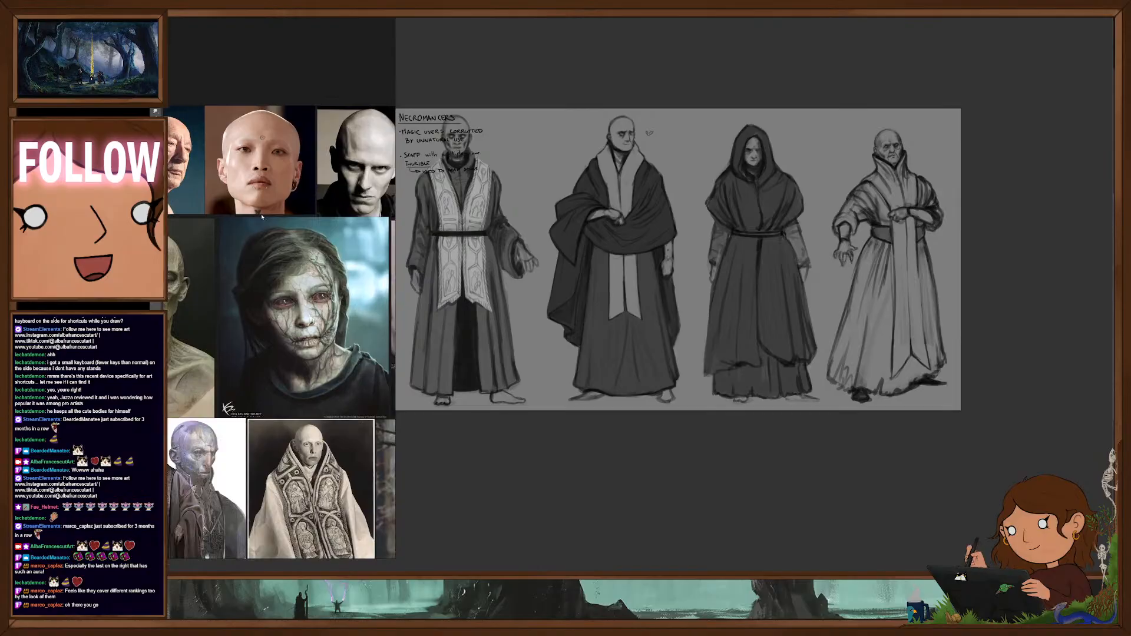
scroll(262, 217, "down", 2)
mouse_move(262, 217)
left_mouse_down()
mouse_move(226, 121)
mouse_move(118, 159)
left_mouse_up()
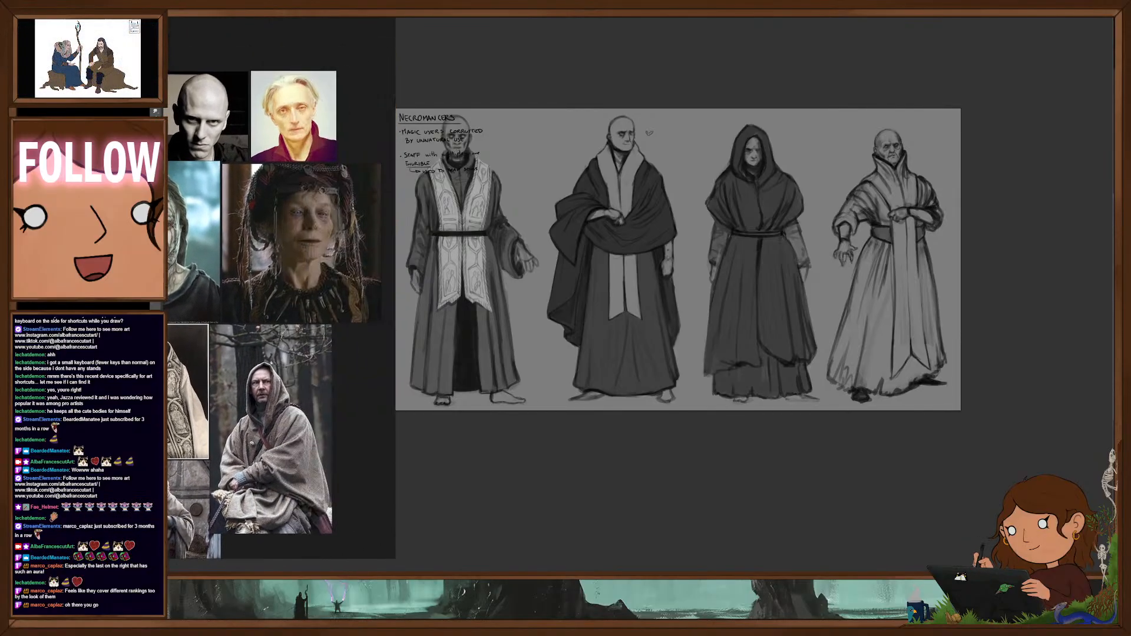
mouse_move(268, 248)
left_mouse_down()
mouse_move(316, 265)
mouse_move(321, 284)
left_mouse_up()
scroll(277, 248, "up", 2)
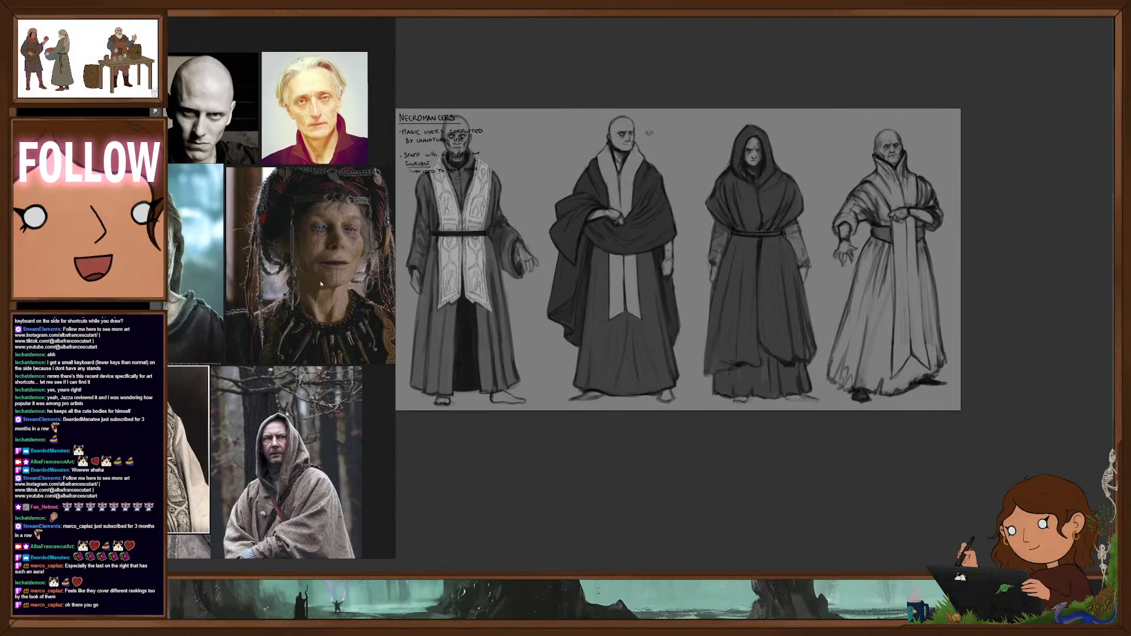
scroll(905, 141, "up", 5)
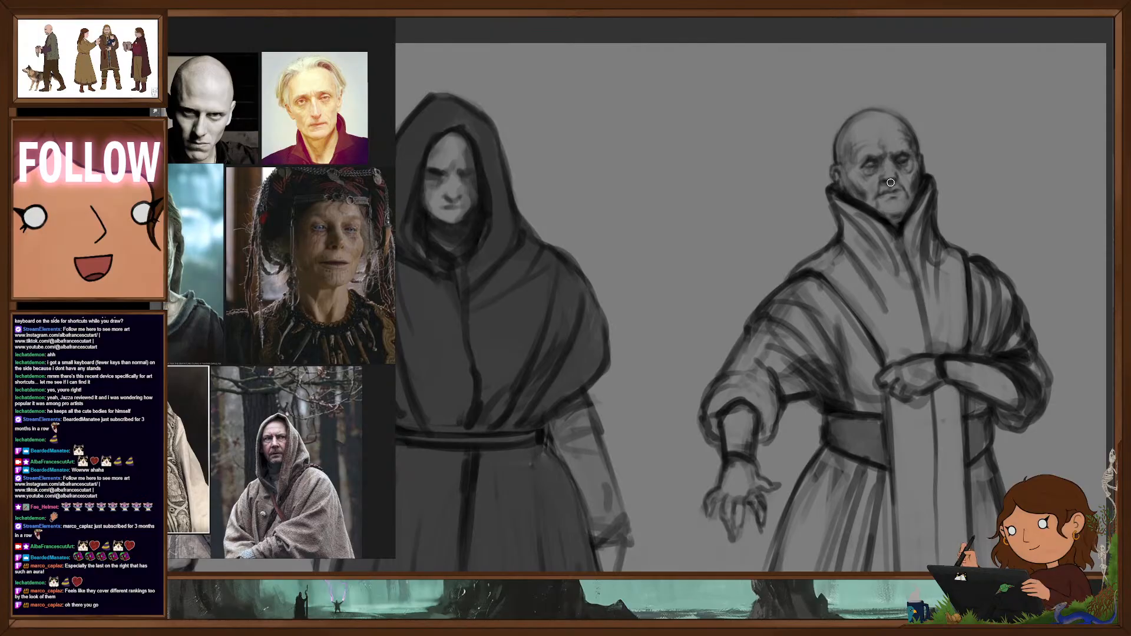
left_click_drag(946, 245, 961, 250)
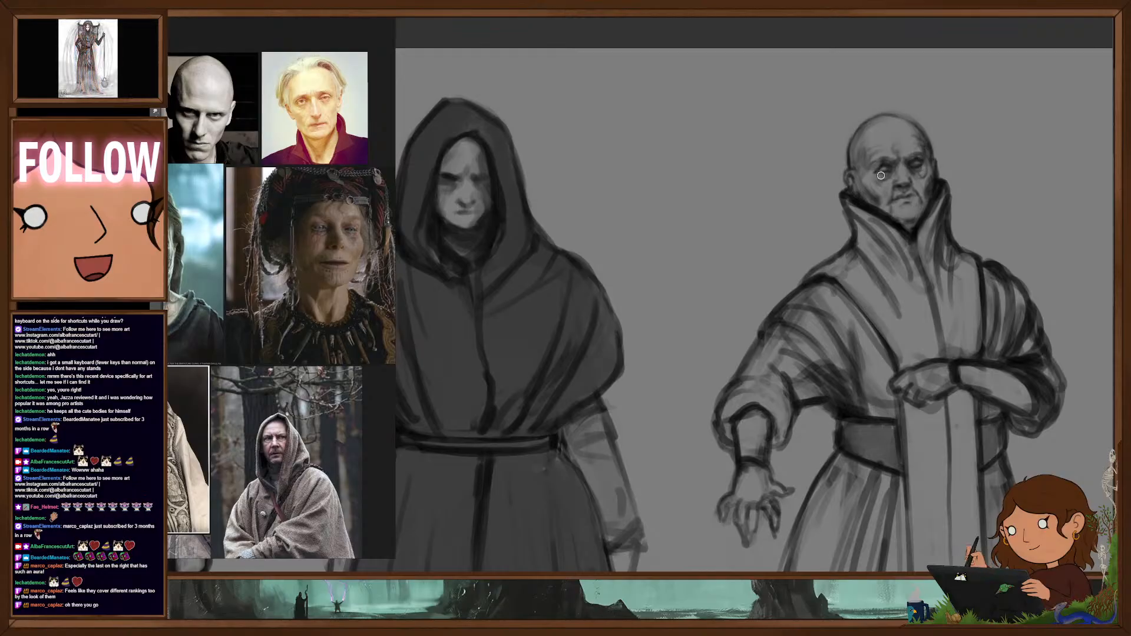
scroll(949, 260, "down", 3)
scroll(953, 261, "down", 4)
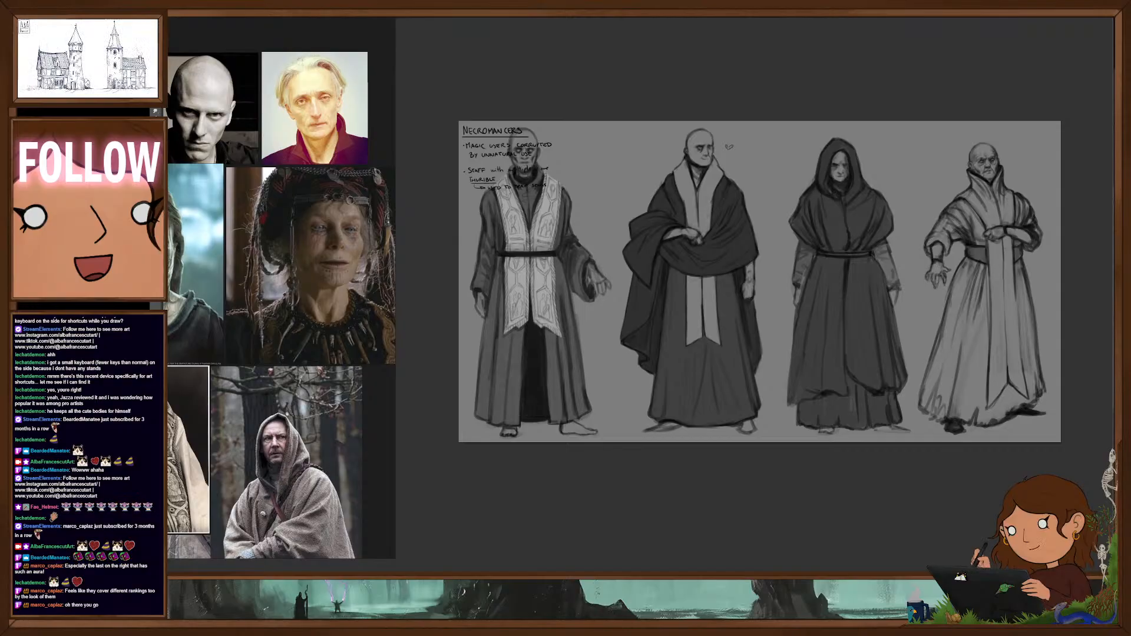
- Remove the handwritten necromancer notes overlapping the first figure
key("Delete")
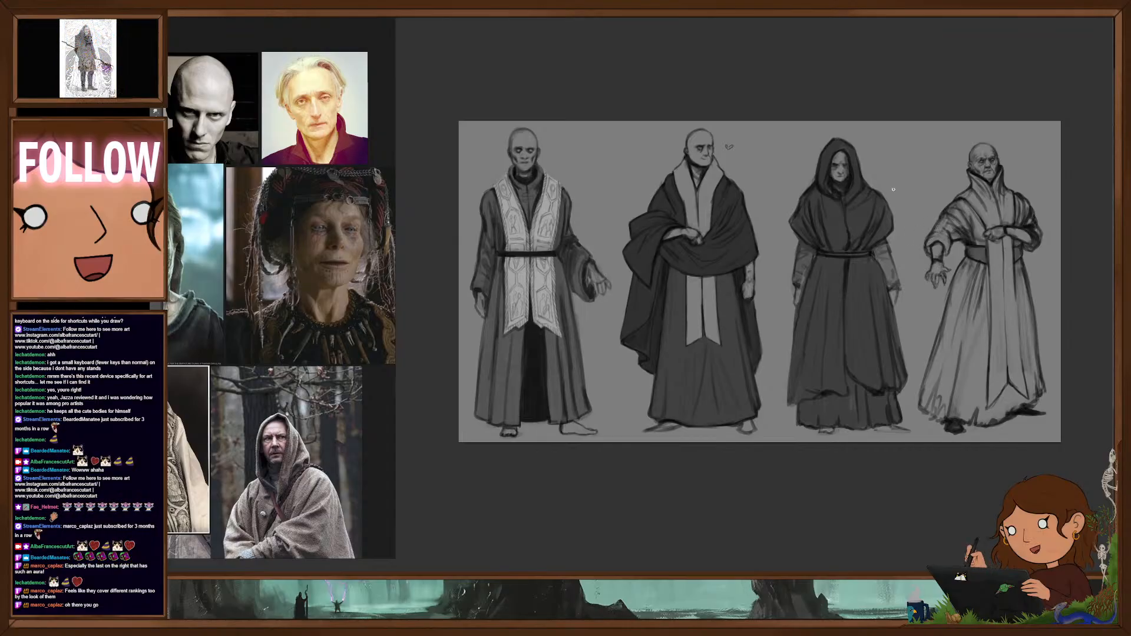
left_click_drag(820, 341, 787, 339)
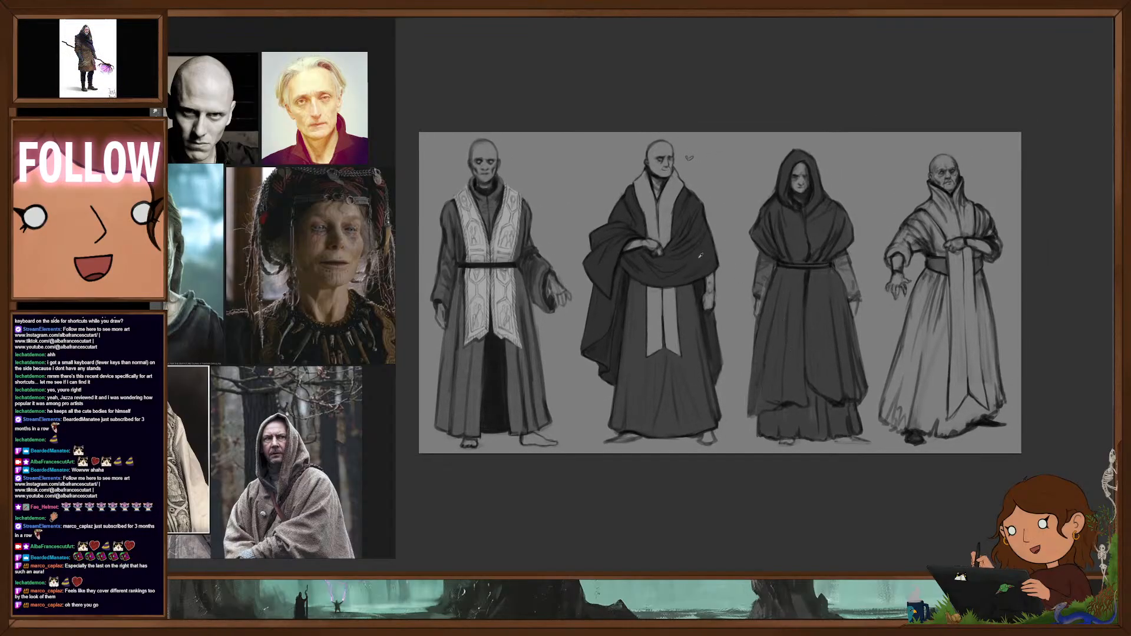
- Fill the fourth figure's shoulders and both sleeves with dark grey, leaving the collar and chest panel light
right_click(974, 232)
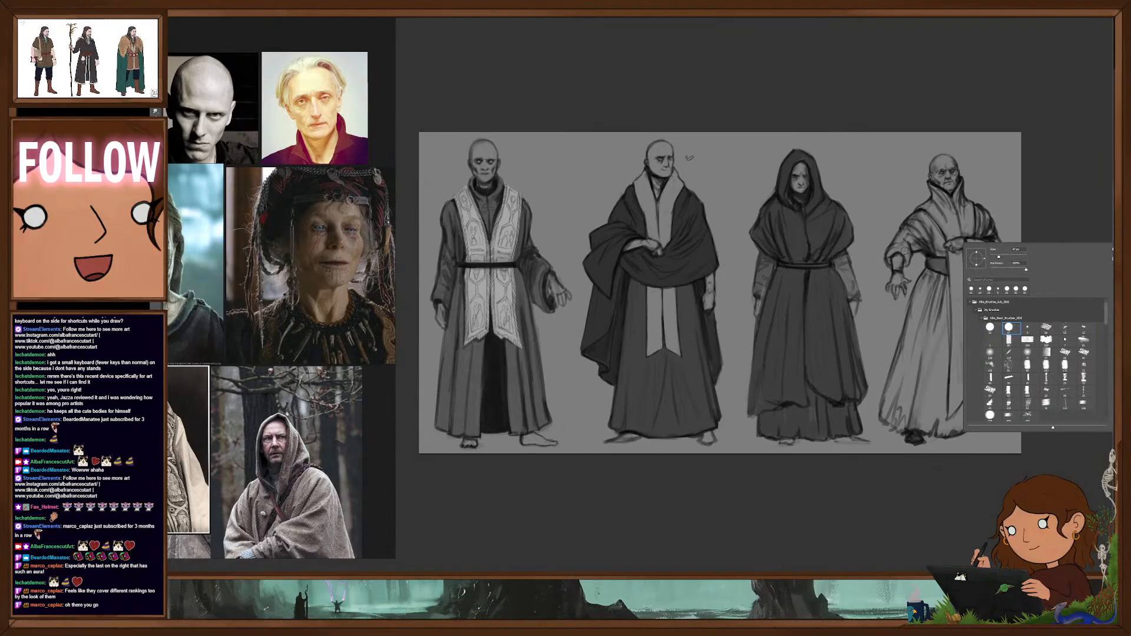
mouse_move(905, 251)
left_mouse_down()
mouse_move(900, 267)
mouse_move(937, 240)
left_mouse_up()
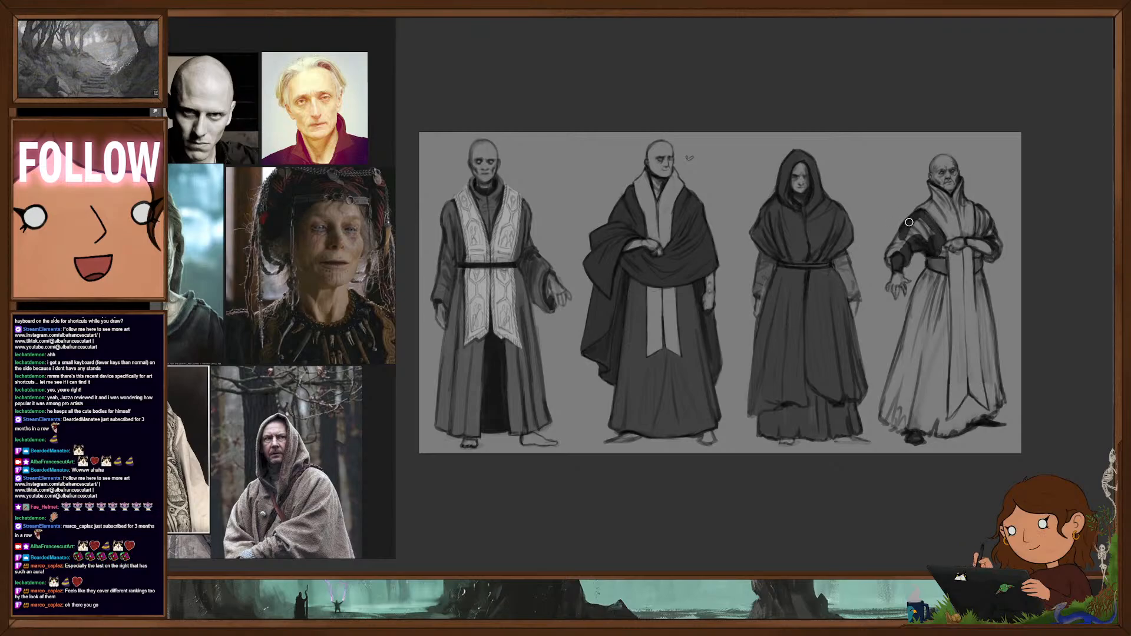
mouse_move(910, 223)
left_mouse_down()
mouse_move(892, 253)
mouse_move(920, 226)
mouse_move(944, 253)
mouse_move(977, 243)
mouse_move(980, 206)
mouse_move(998, 250)
mouse_move(990, 254)
left_mouse_up()
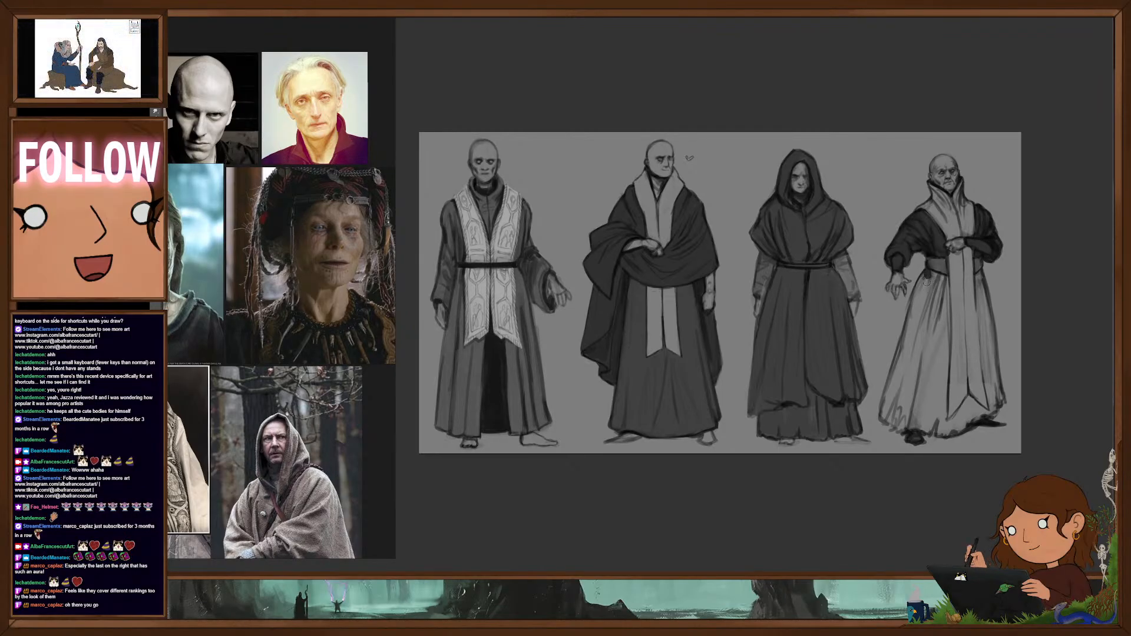
- Fill the fourth figure's skirt with dark grey from waist to hem, leaving the hanging front panel light
mouse_move(925, 277)
left_mouse_down()
mouse_move(885, 406)
mouse_move(928, 429)
mouse_move(968, 401)
mouse_move(983, 413)
mouse_move(951, 432)
mouse_move(959, 426)
left_mouse_up()
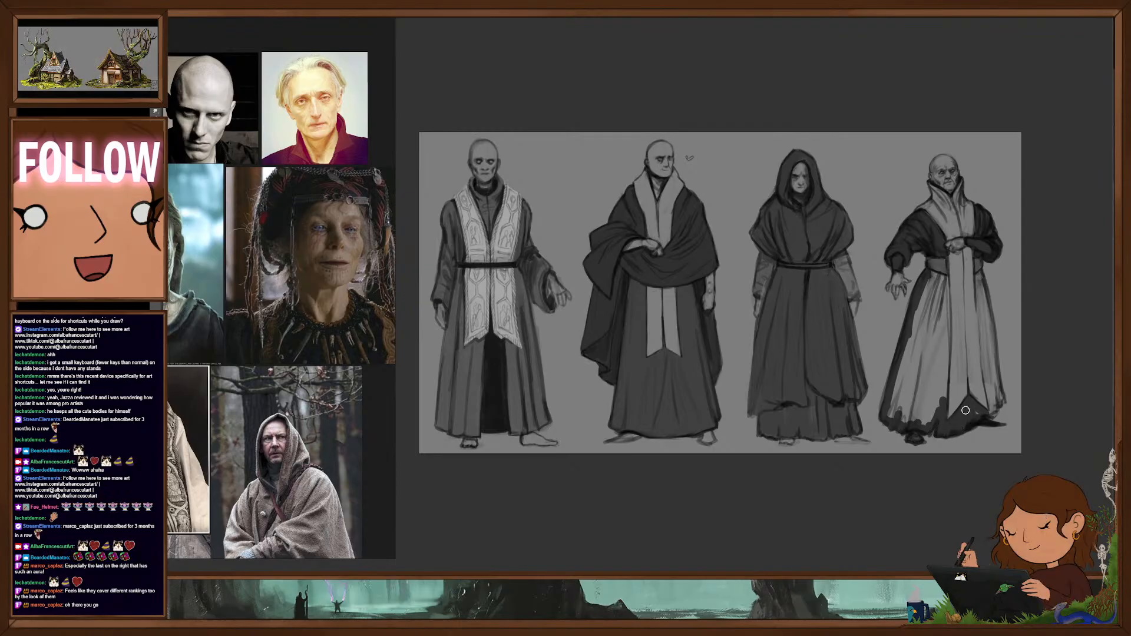
mouse_move(981, 276)
left_mouse_down()
mouse_move(1002, 401)
mouse_move(986, 408)
left_mouse_up()
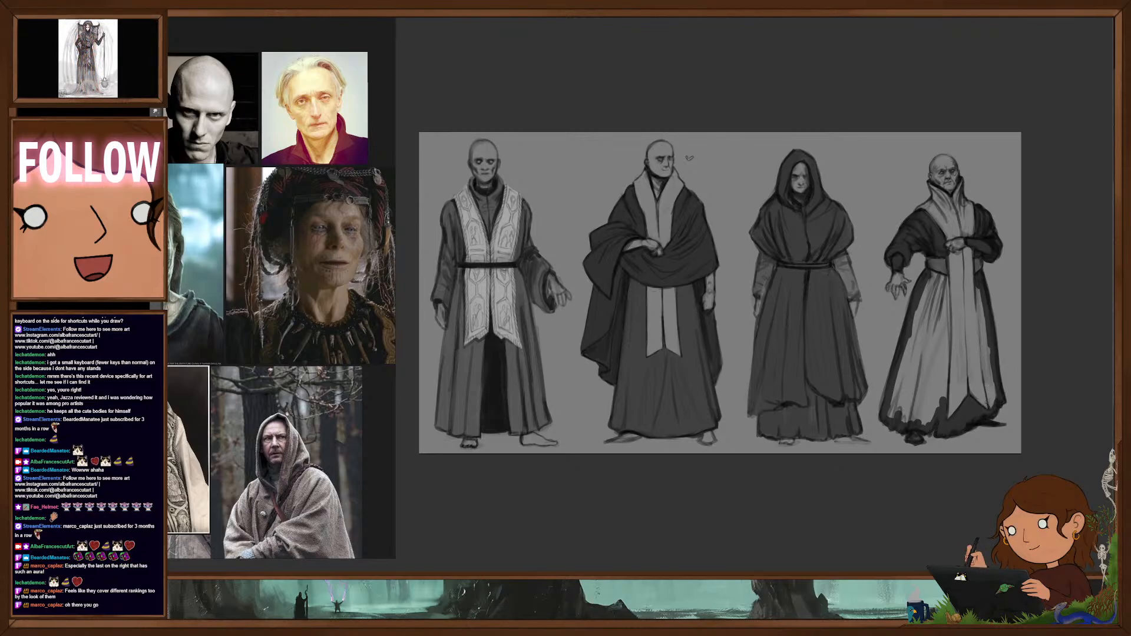
left_click_drag(979, 288, 993, 394)
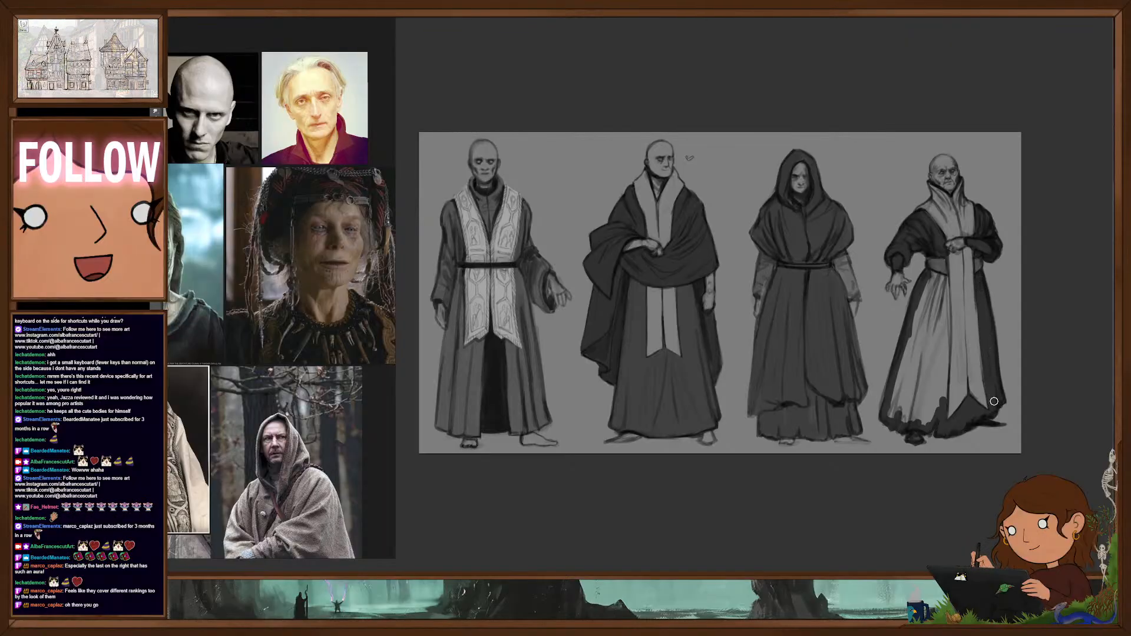
mouse_move(947, 289)
left_mouse_down()
mouse_move(945, 394)
mouse_move(932, 383)
mouse_move(937, 295)
mouse_move(922, 280)
mouse_move(893, 416)
left_mouse_up()
left_click_drag(919, 373, 910, 424)
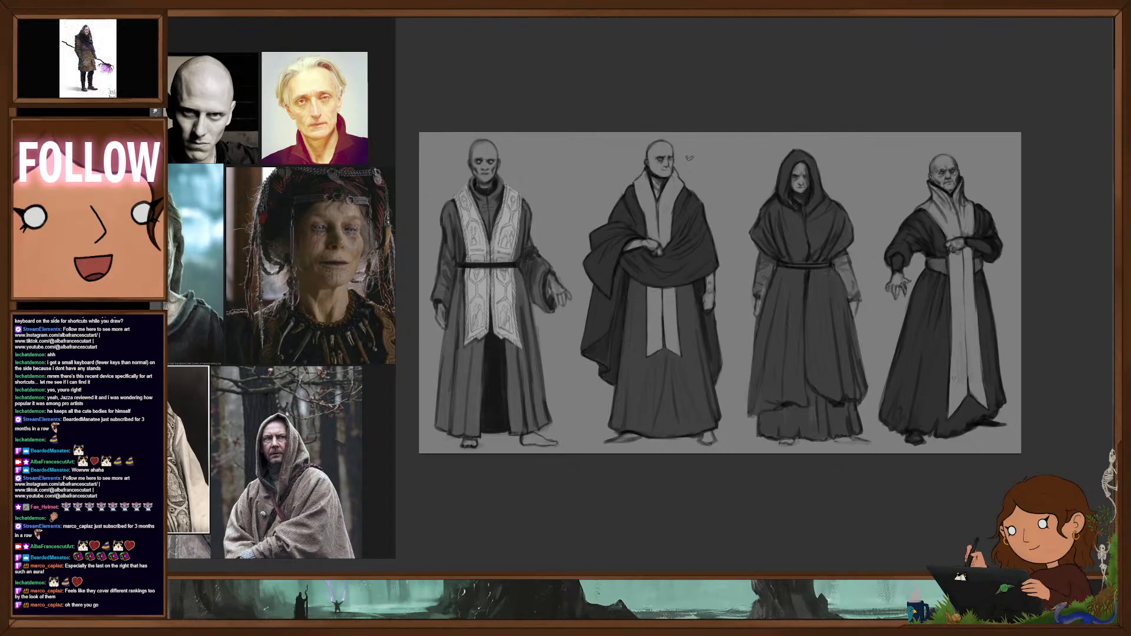
mouse_move(928, 318)
left_mouse_down()
mouse_move(895, 319)
mouse_move(908, 319)
left_mouse_up()
left_click_drag(993, 361, 1013, 350)
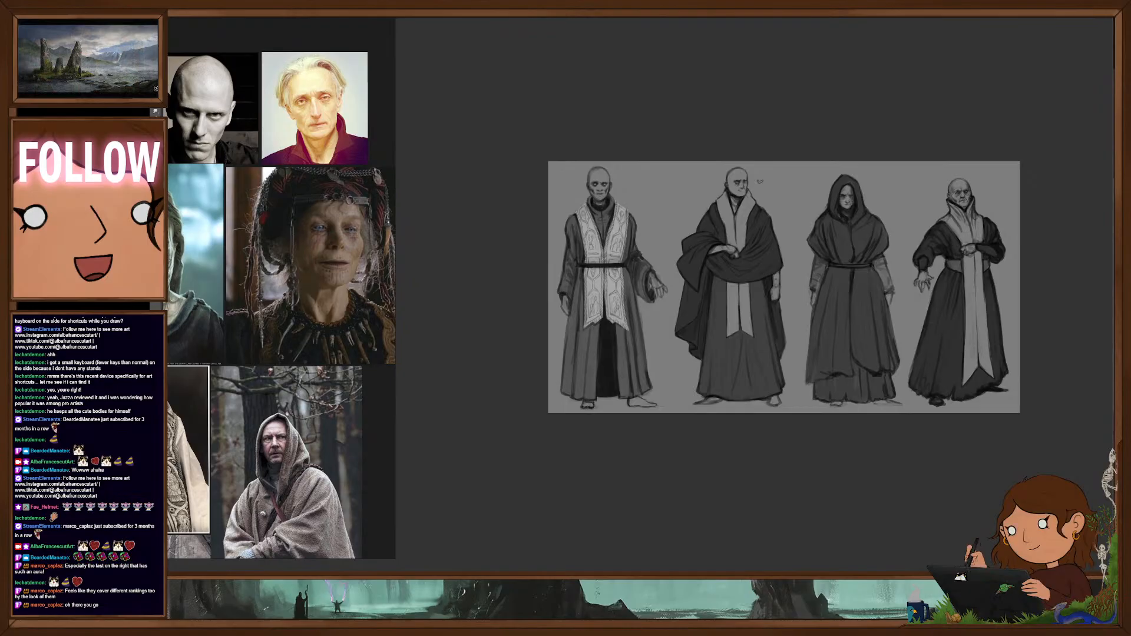
- Compare the second figure's flat grey values with and without the other layers, and bring more portrait and costume references into view
key("ctrl+comma")
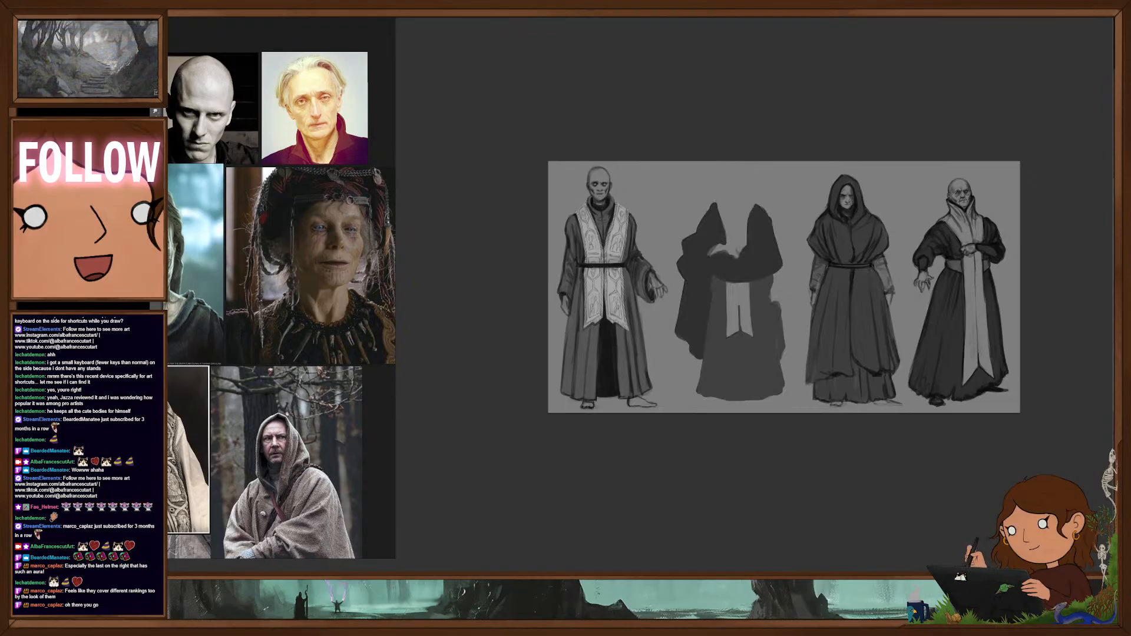
key("ctrl+comma")
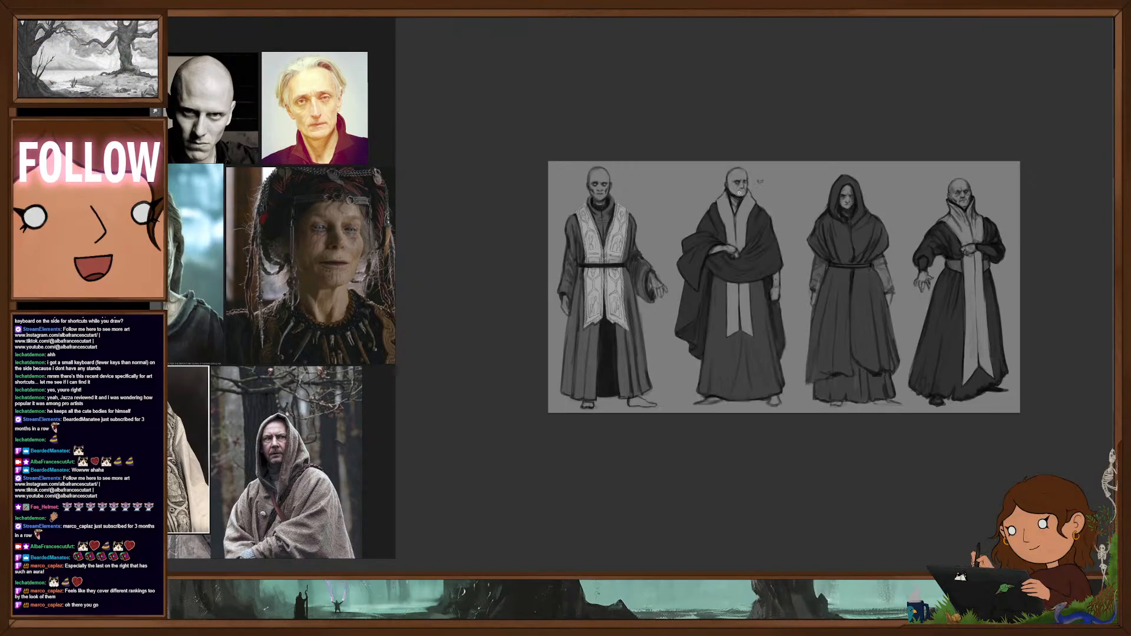
scroll(754, 196, "up", 3)
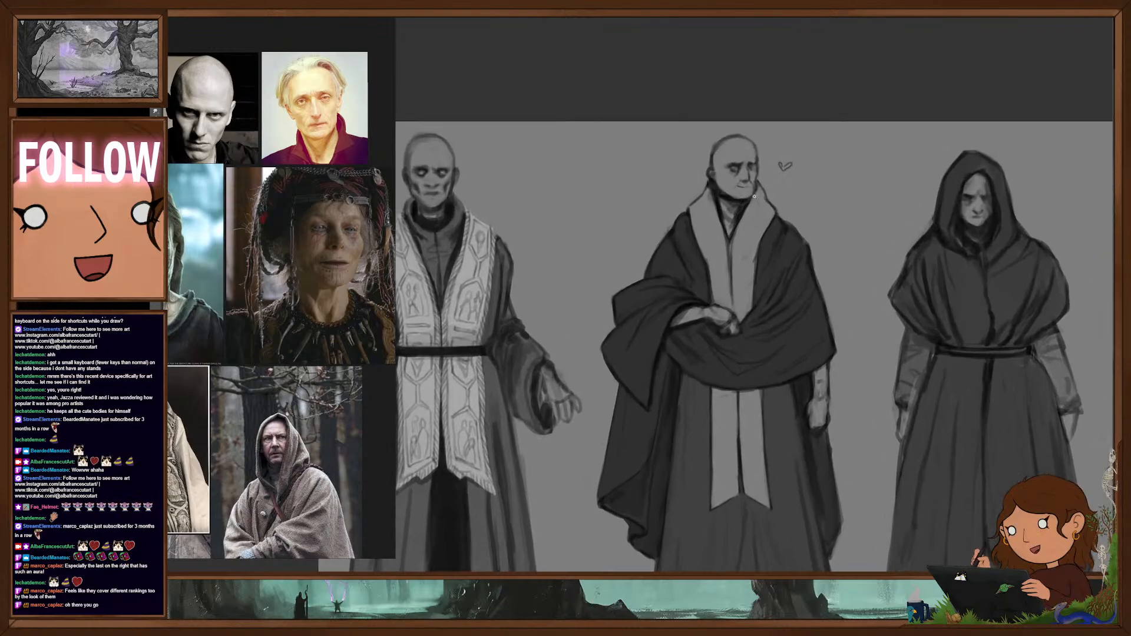
scroll(271, 156, "down", 2)
left_click_drag(278, 158, 320, 137)
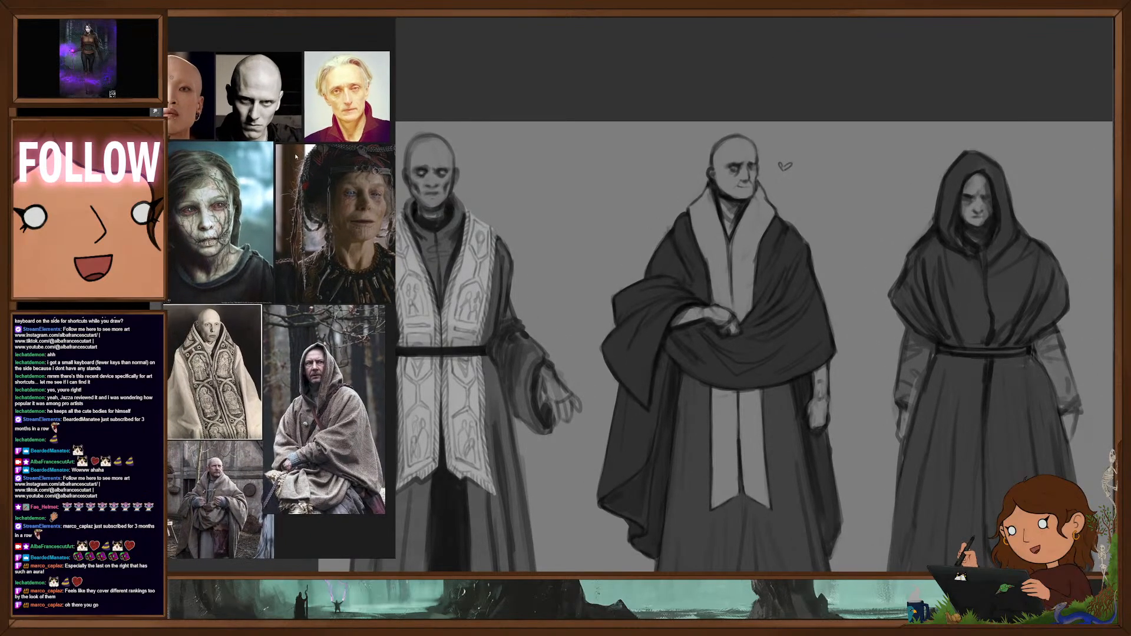
scroll(736, 201, "up", 1)
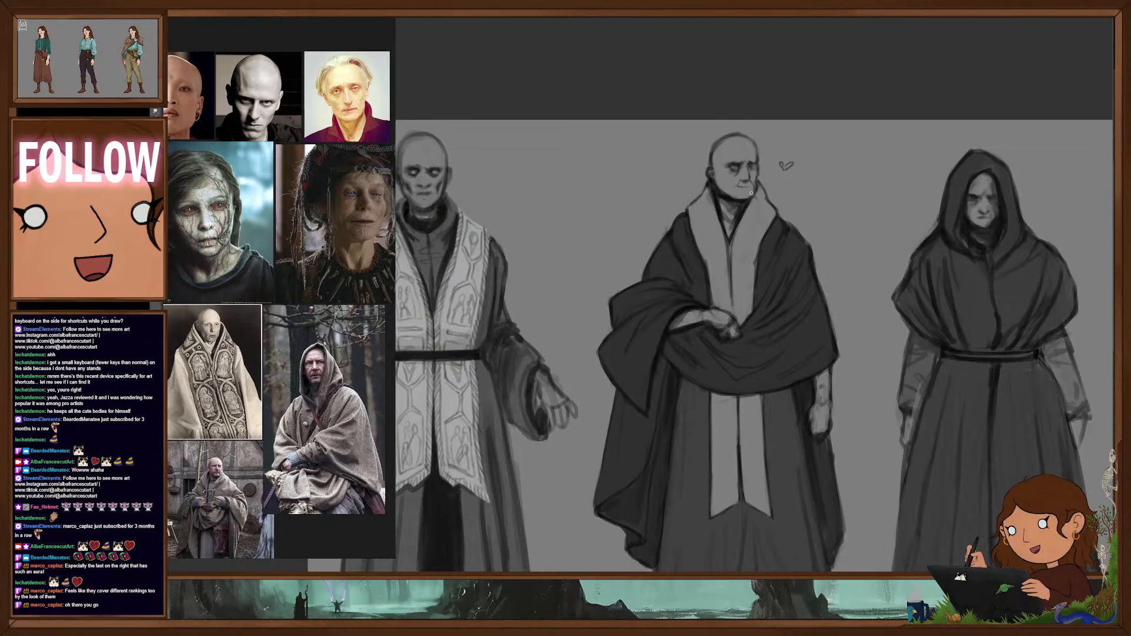
- Repaint the second figure's head with a different brush, reworking the skull outline, ear, brow, eyes and jaw
right_click(738, 178)
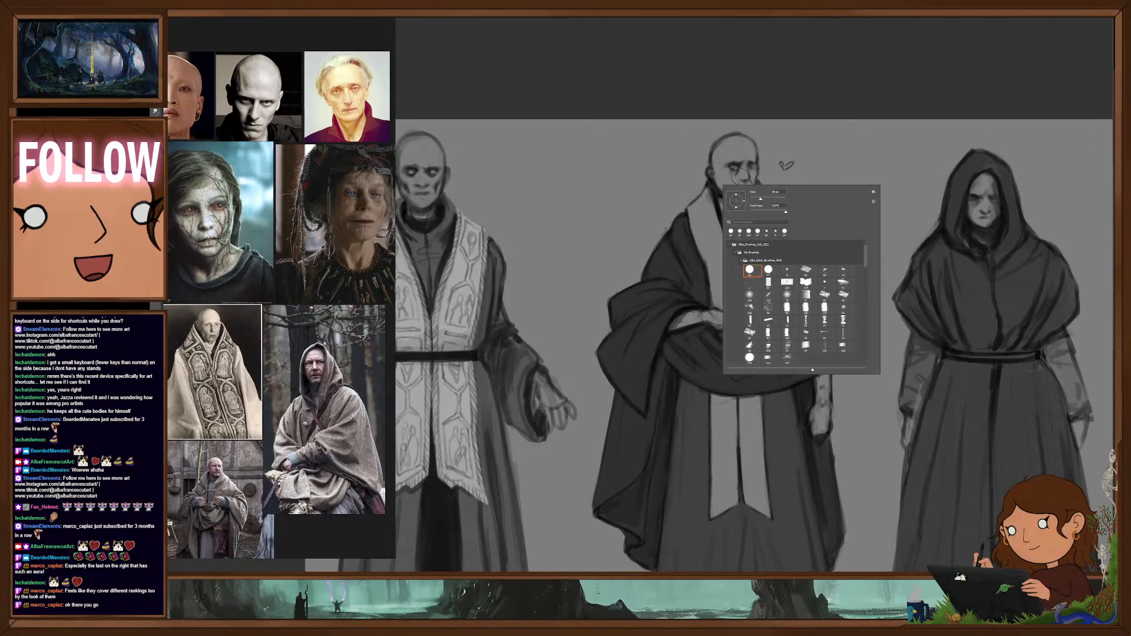
left_click_drag(723, 182, 742, 202)
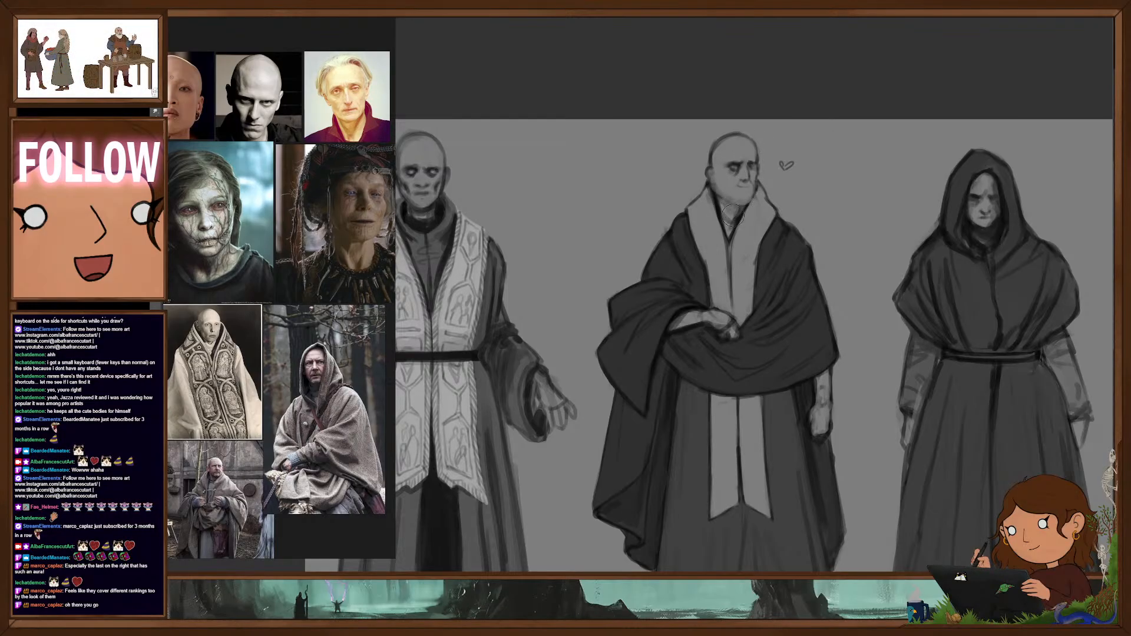
left_click_drag(784, 281, 790, 301)
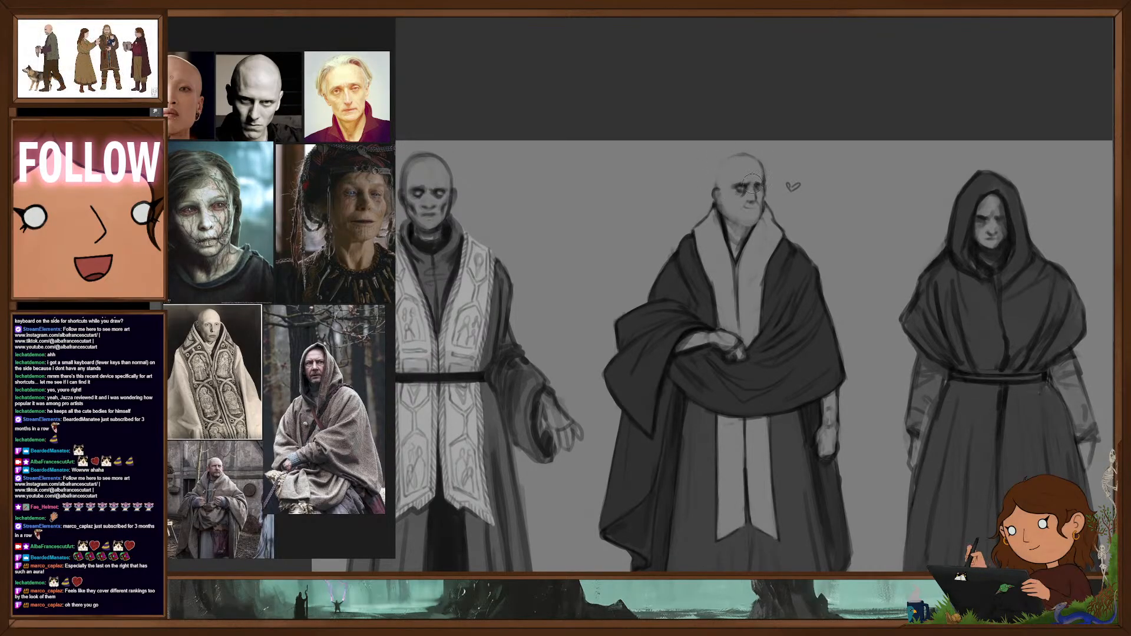
left_click_drag(716, 171, 716, 187)
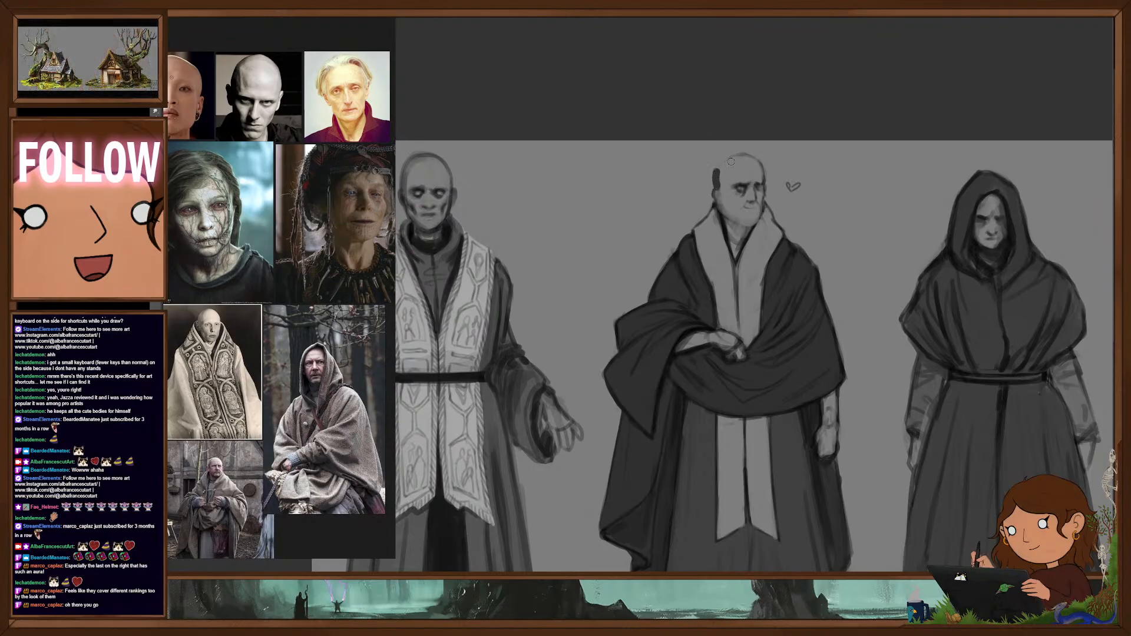
key("ctrl+z")
right_click(730, 201)
left_click(761, 287)
left_click(684, 194)
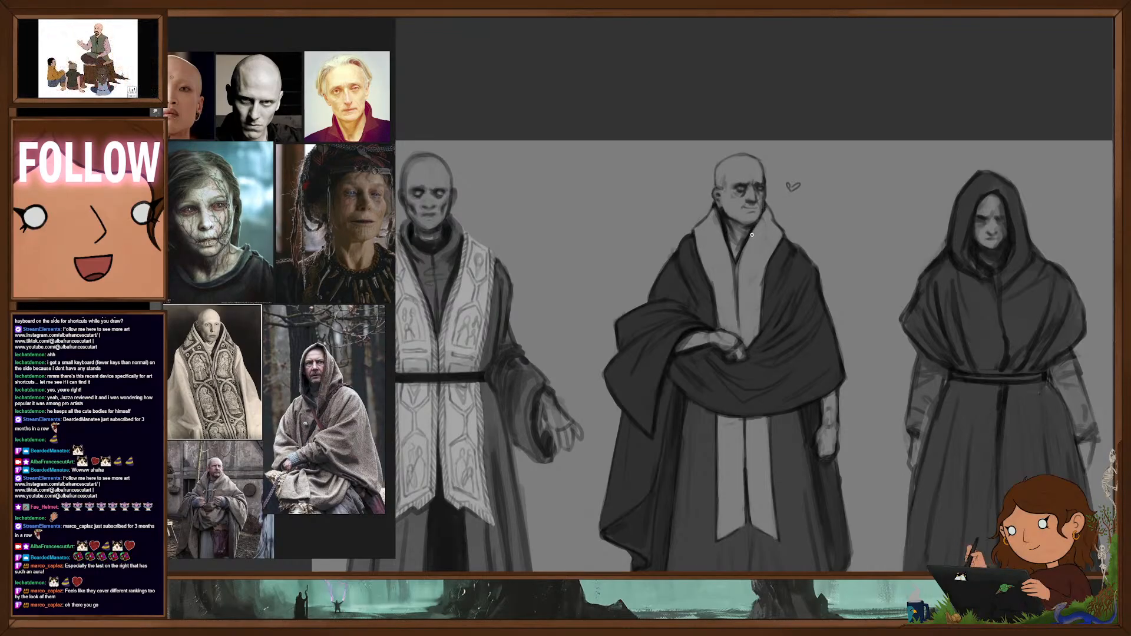
- Examine the second figure's reworked face close up and within the full four-figure lineup
left_click_drag(783, 297, 754, 289)
left_click_drag(764, 246, 811, 172)
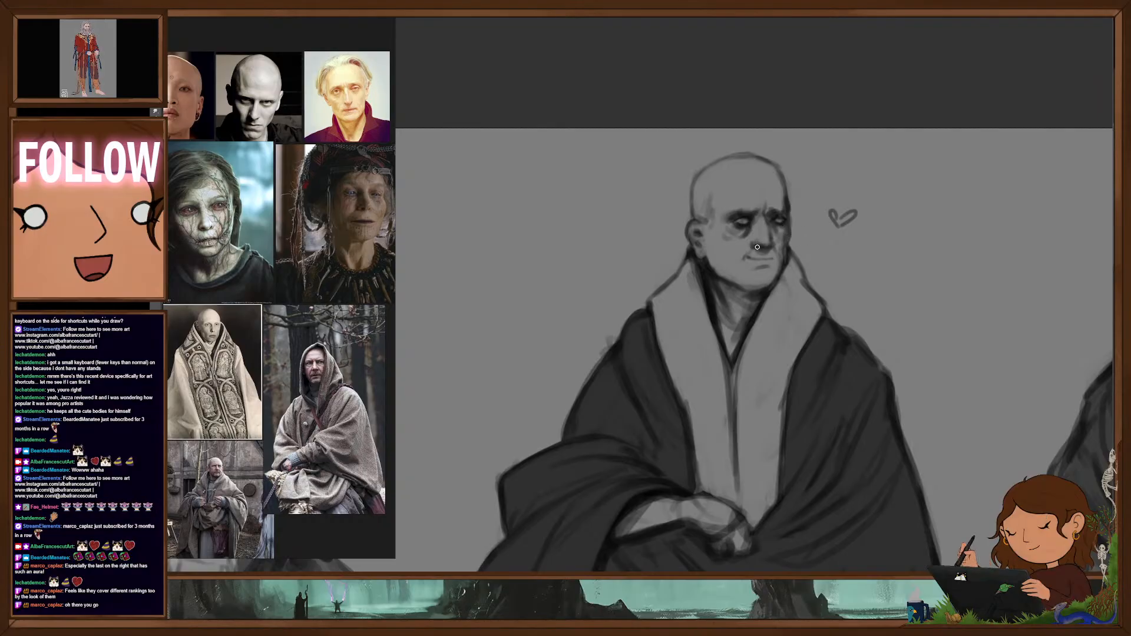
scroll(786, 265, "down", 3)
left_click_drag(815, 324, 816, 277)
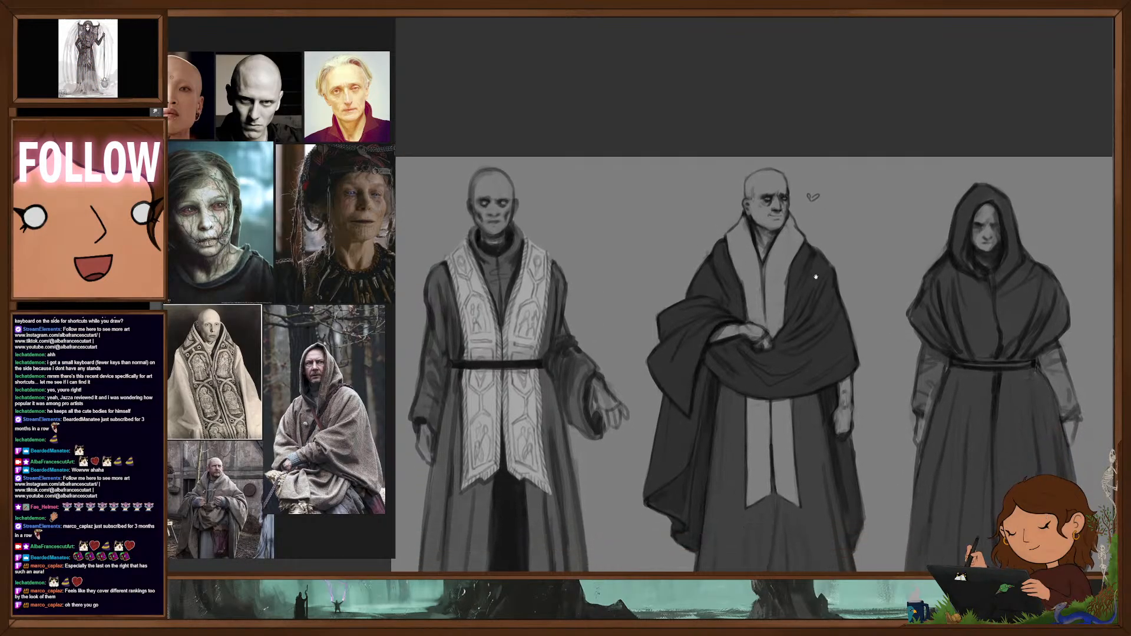
scroll(816, 277, "down", 3)
scroll(752, 217, "up", 5)
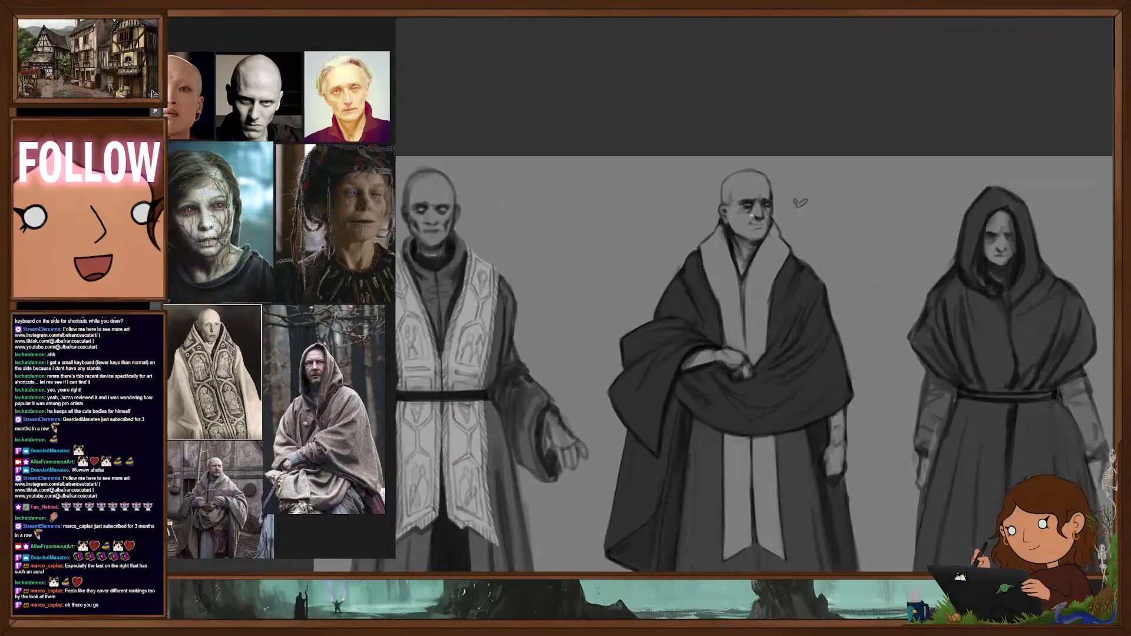
scroll(752, 216, "up", 1)
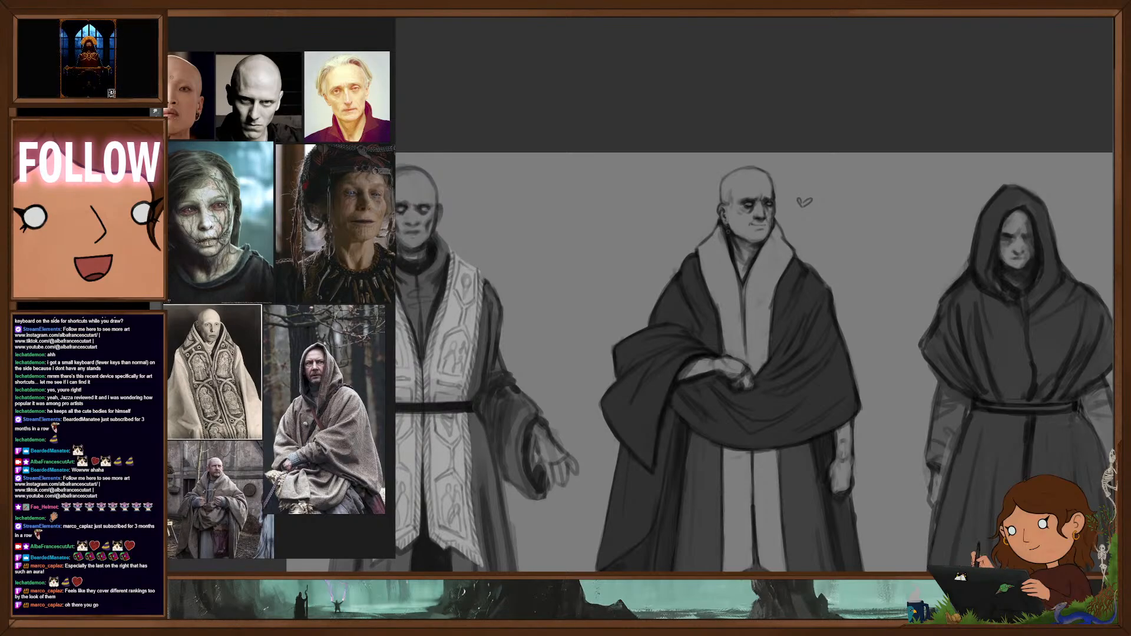
scroll(771, 280, "down", 3)
mouse_move(818, 369)
left_mouse_down()
mouse_move(824, 327)
mouse_move(802, 322)
left_mouse_up()
scroll(823, 327, "down", 3)
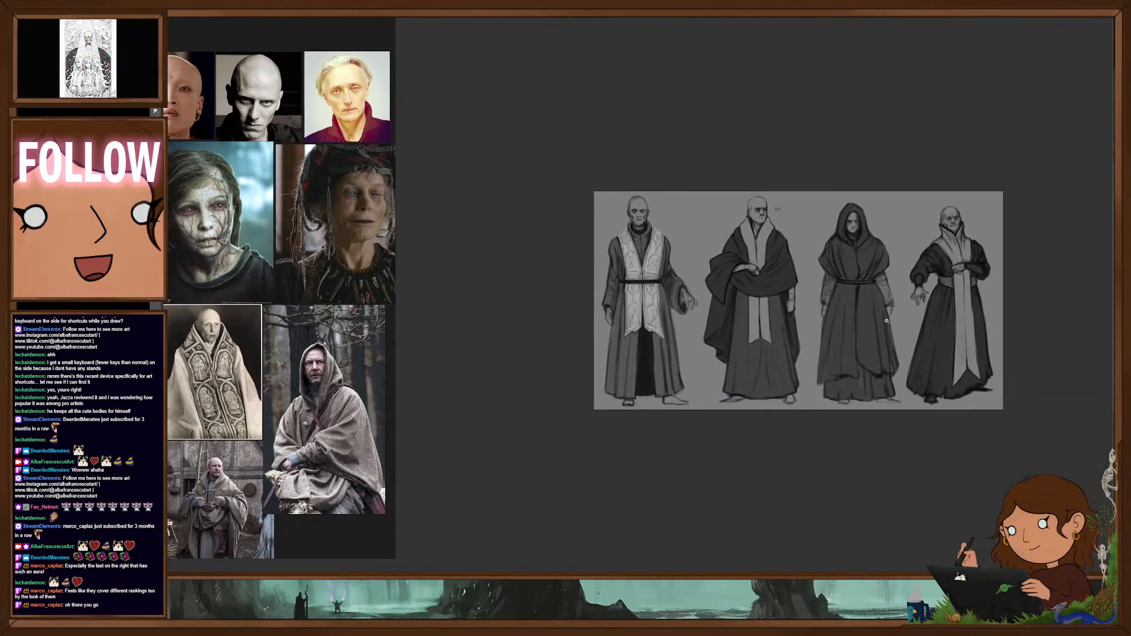
scroll(878, 320, "up", 3)
left_click_drag(904, 360, 909, 374)
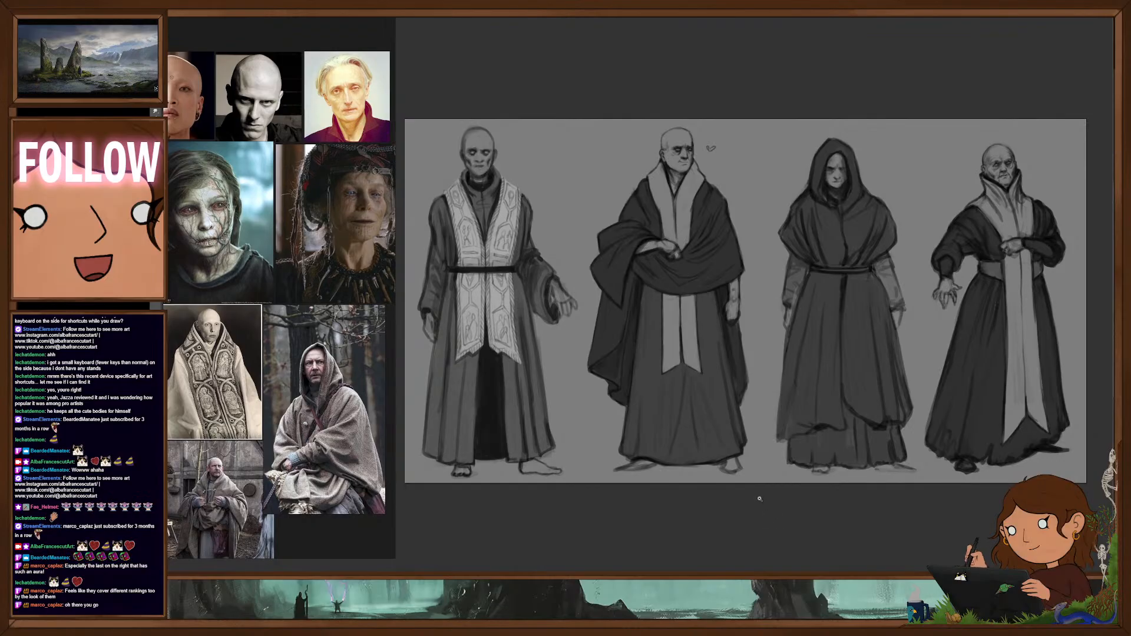
- Compare the second figure's robes with and without the dark grey fill
left_click_drag(691, 311, 720, 330)
left_click_drag(721, 330, 824, 336)
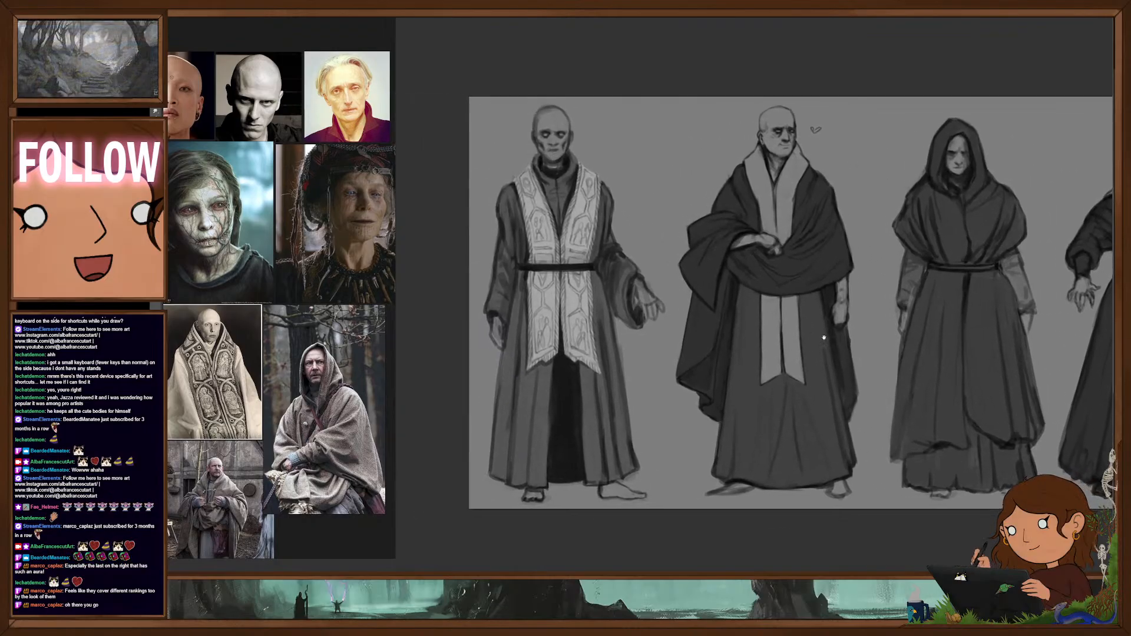
key("ctrl+z")
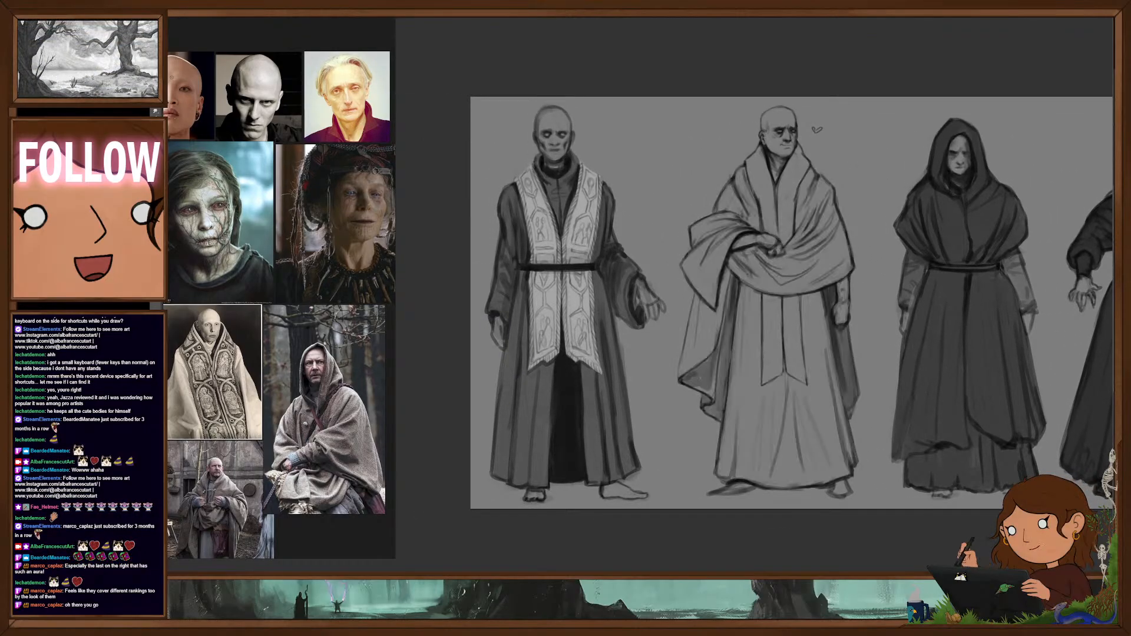
key("ctrl+shift+z")
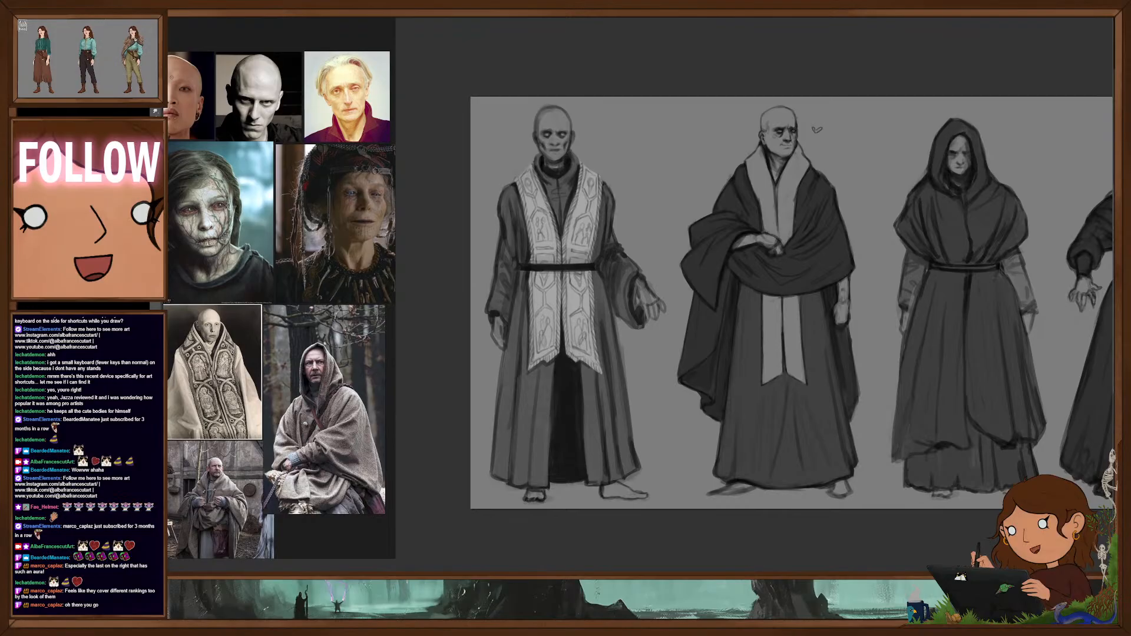
key("ctrl+z")
key("ctrl+shift+z")
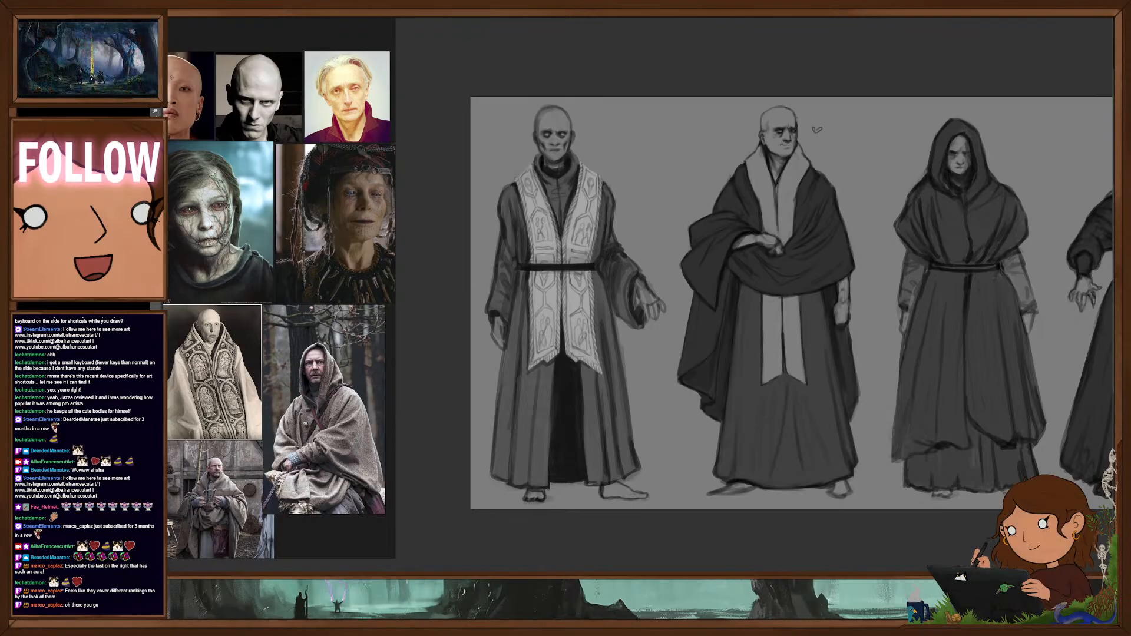
- Widen the second figure's light hanging front panel into a flared, centrally split shape and broaden the light collar's edge
left_click_drag(818, 288, 813, 310)
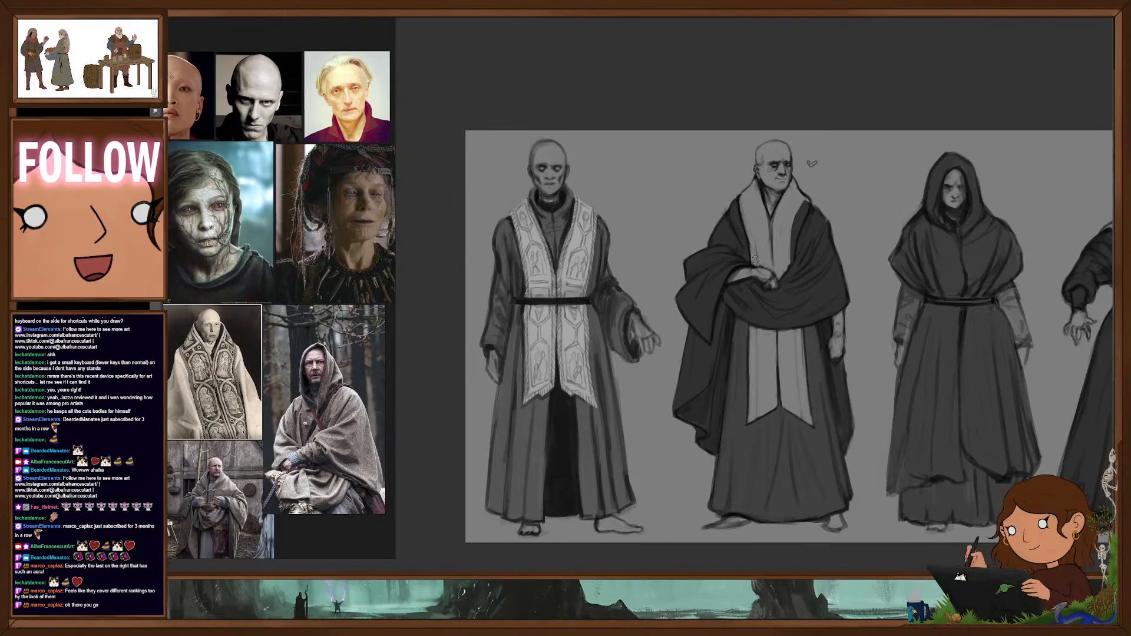
left_click_drag(808, 203, 791, 259)
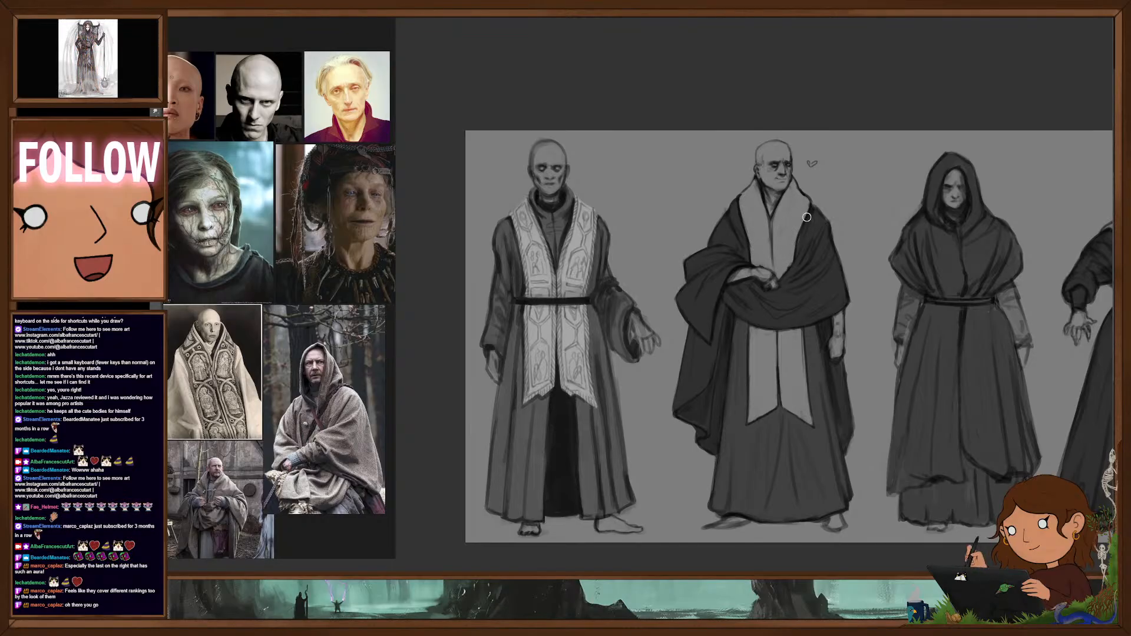
key("ctrl+0")
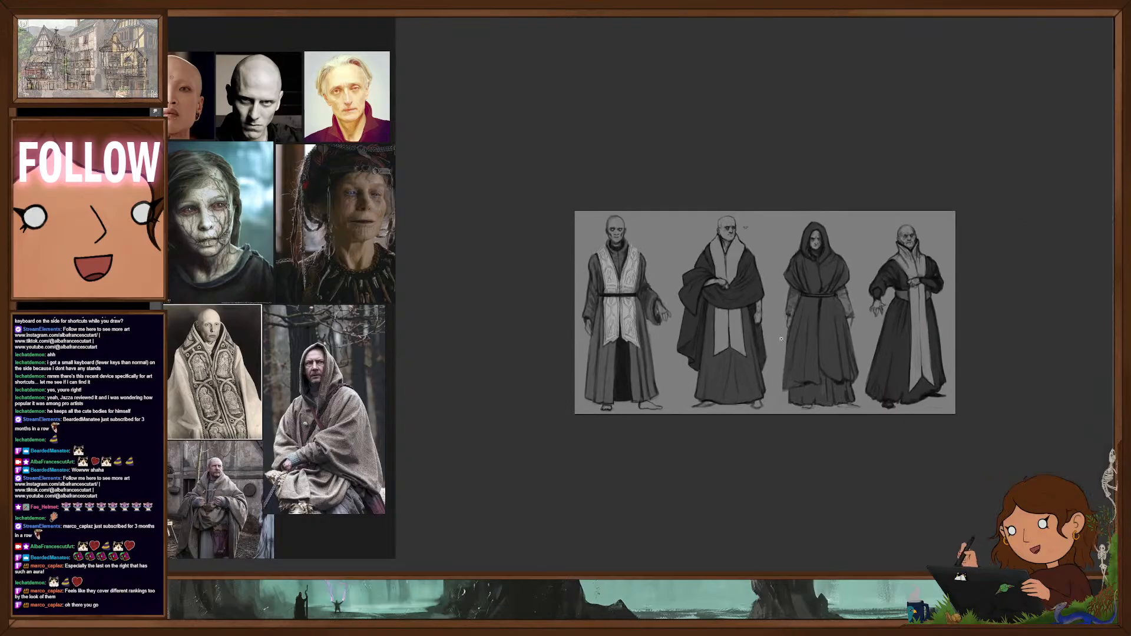
left_click_drag(736, 266, 804, 261)
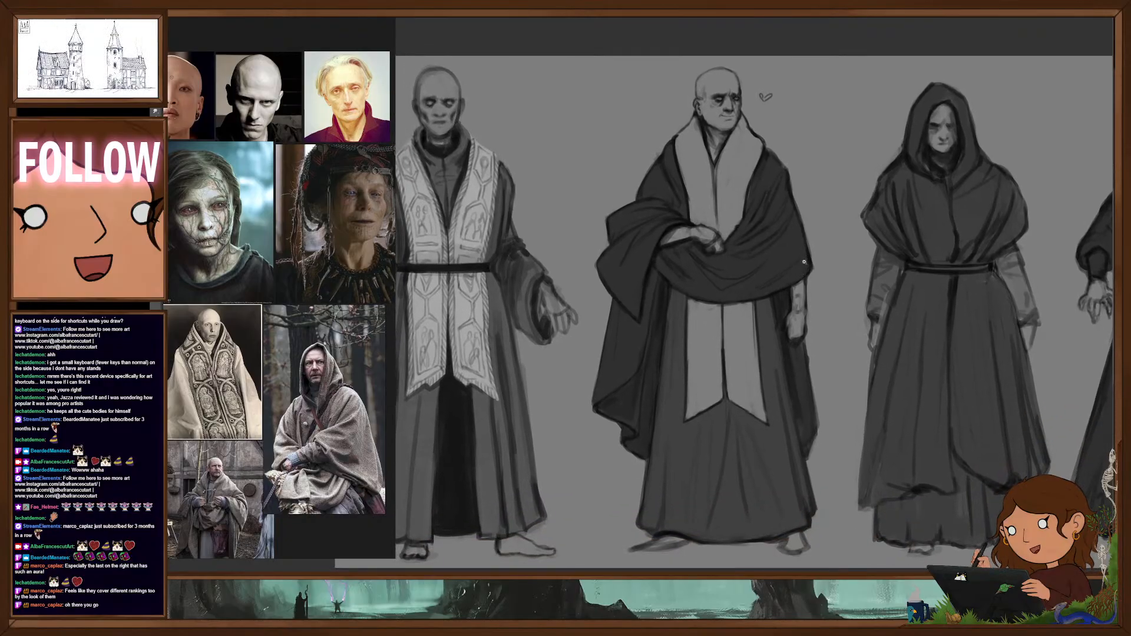
right_click(749, 282)
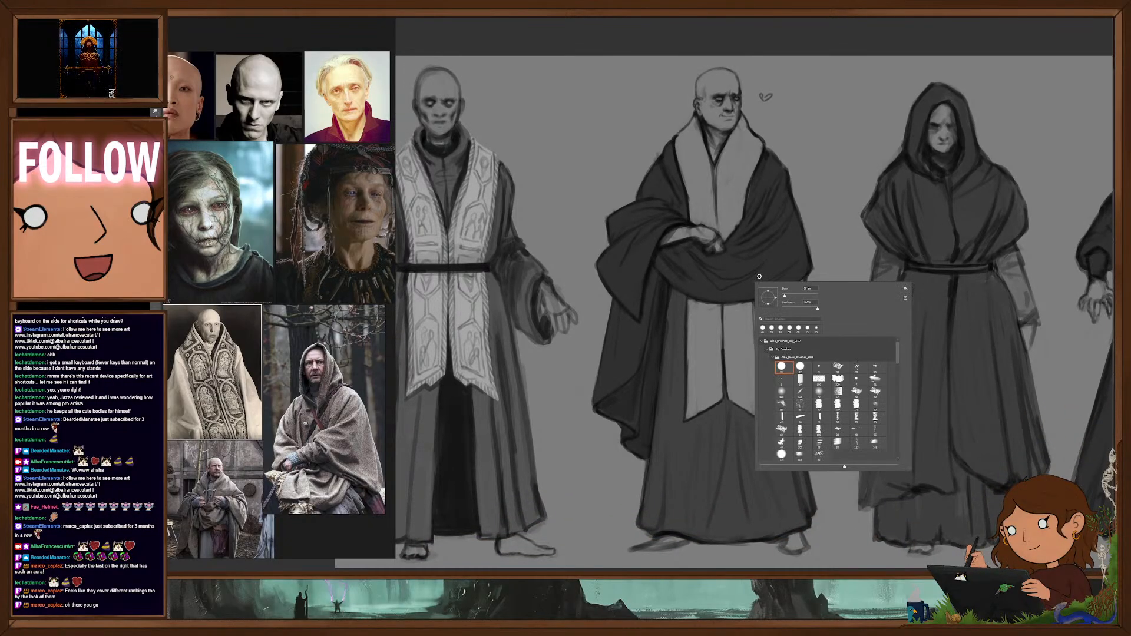
left_click(751, 201)
left_click_drag(750, 201, 771, 237)
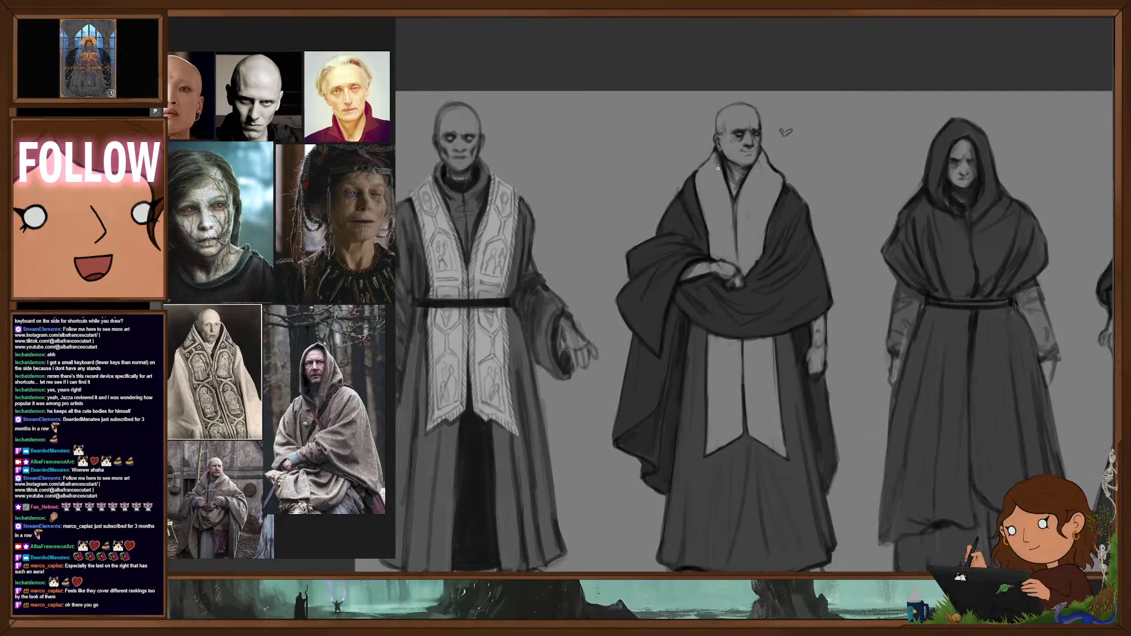
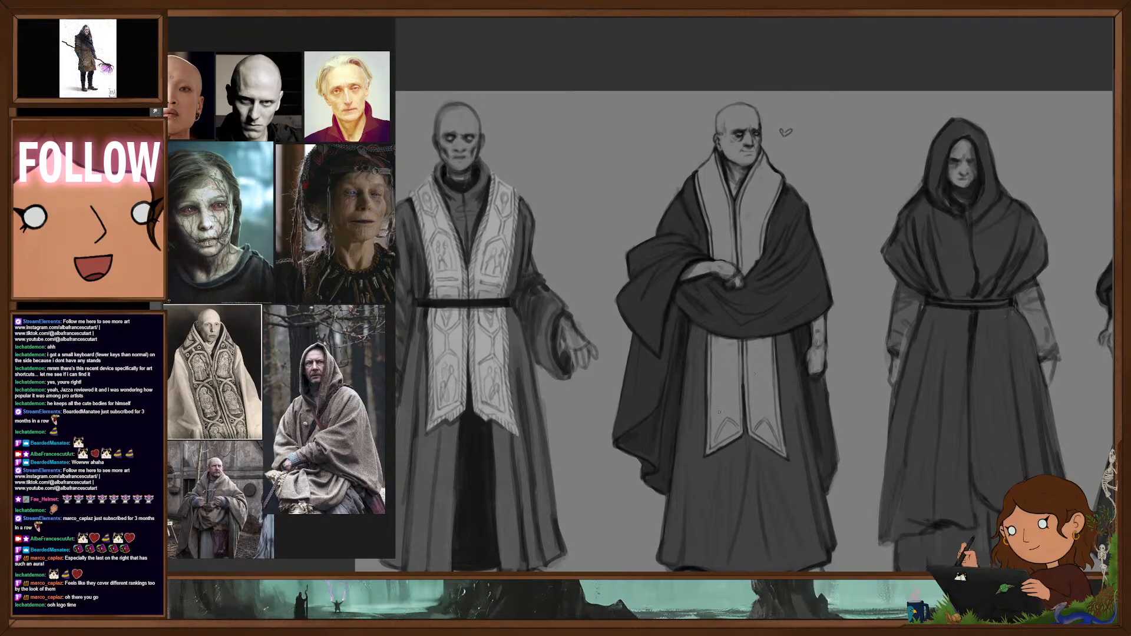
- Draw a pair of circle motifs with curved shapes below them on the second figure's light hanging front panel
mouse_move(719, 413)
left_mouse_down()
mouse_move(763, 416)
mouse_move(772, 403)
mouse_move(761, 393)
left_mouse_up()
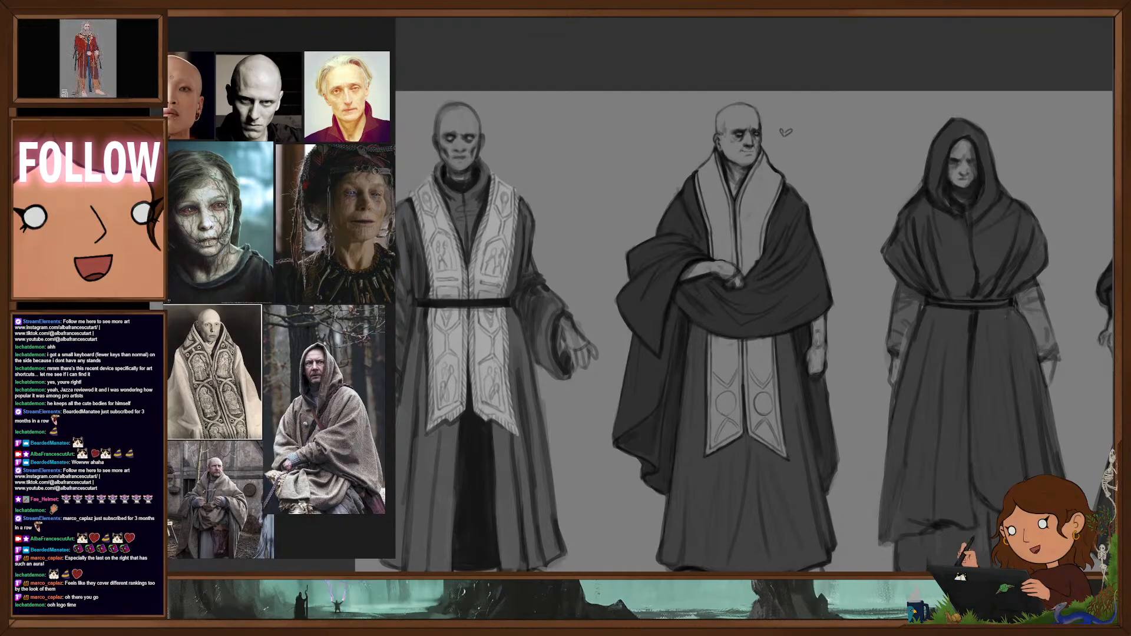
- Switch to the Miro board and examine the interlaced emblems in its Icons & Symbols frame as ornament reference
left_click_drag(378, 265, 649, 71)
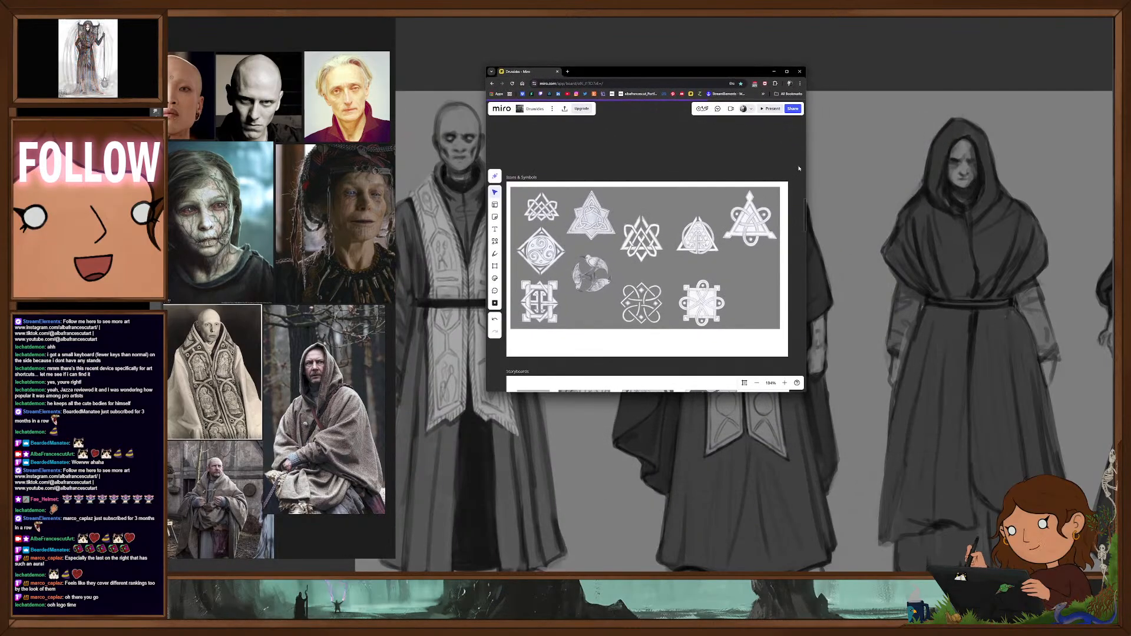
left_click_drag(806, 164, 1093, 435)
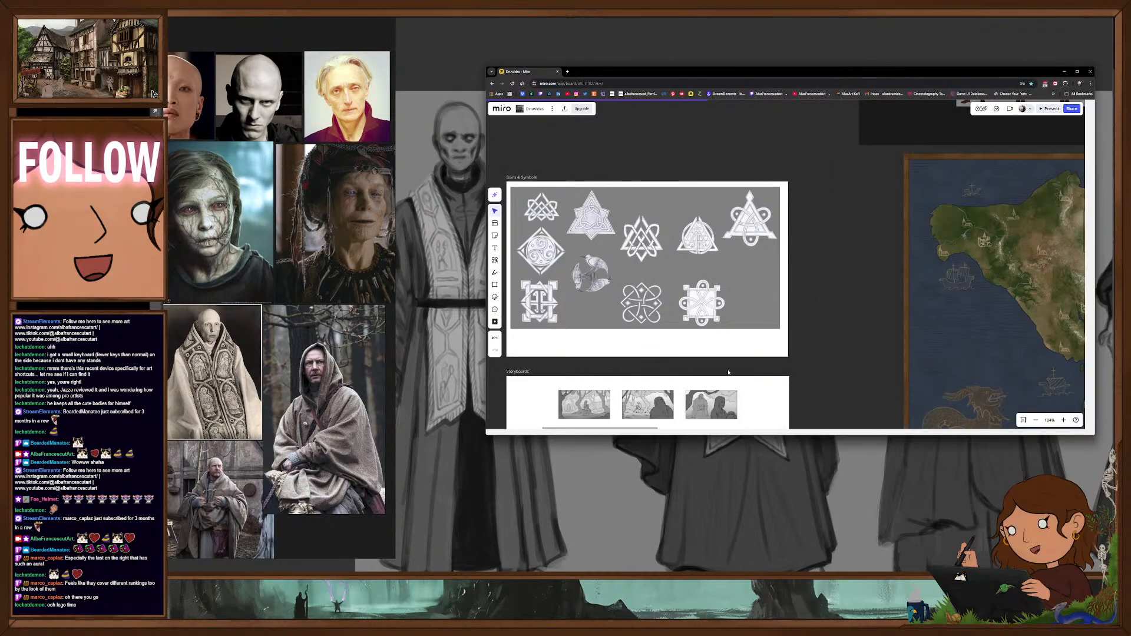
scroll(611, 277, "up", 5)
left_click_drag(612, 277, 677, 286)
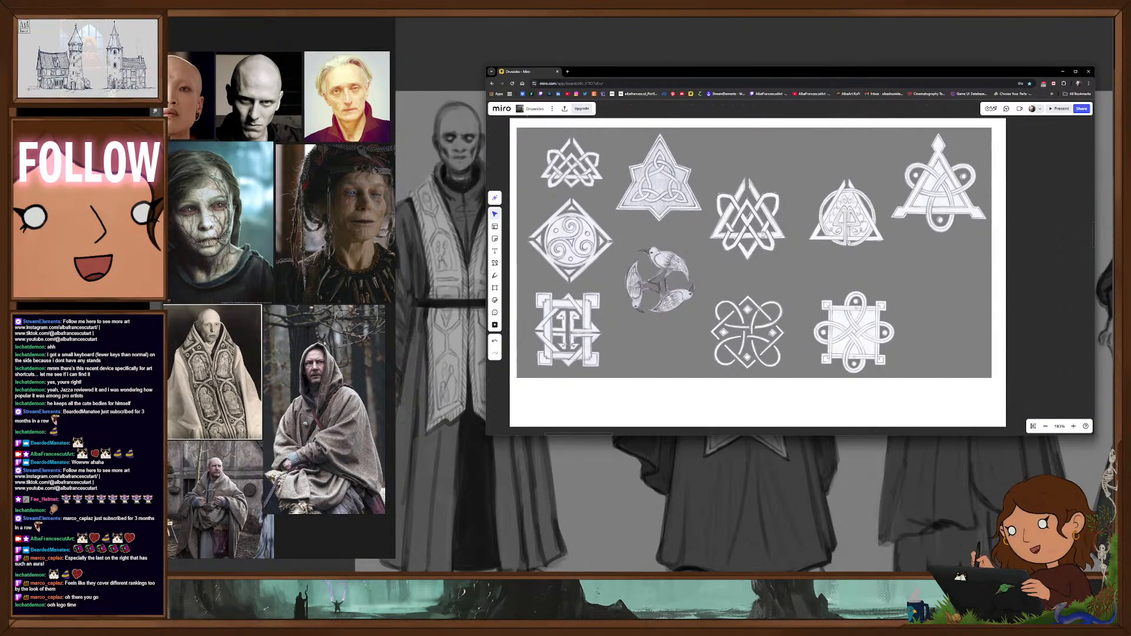
left_click_drag(736, 247, 743, 258)
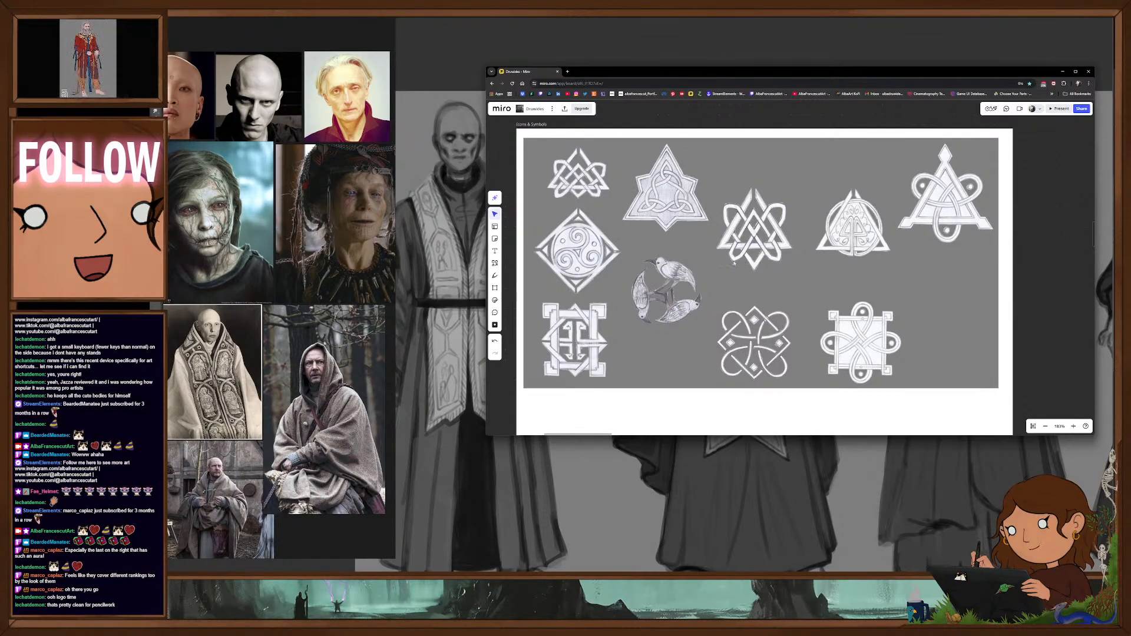
scroll(737, 227, "up", 5)
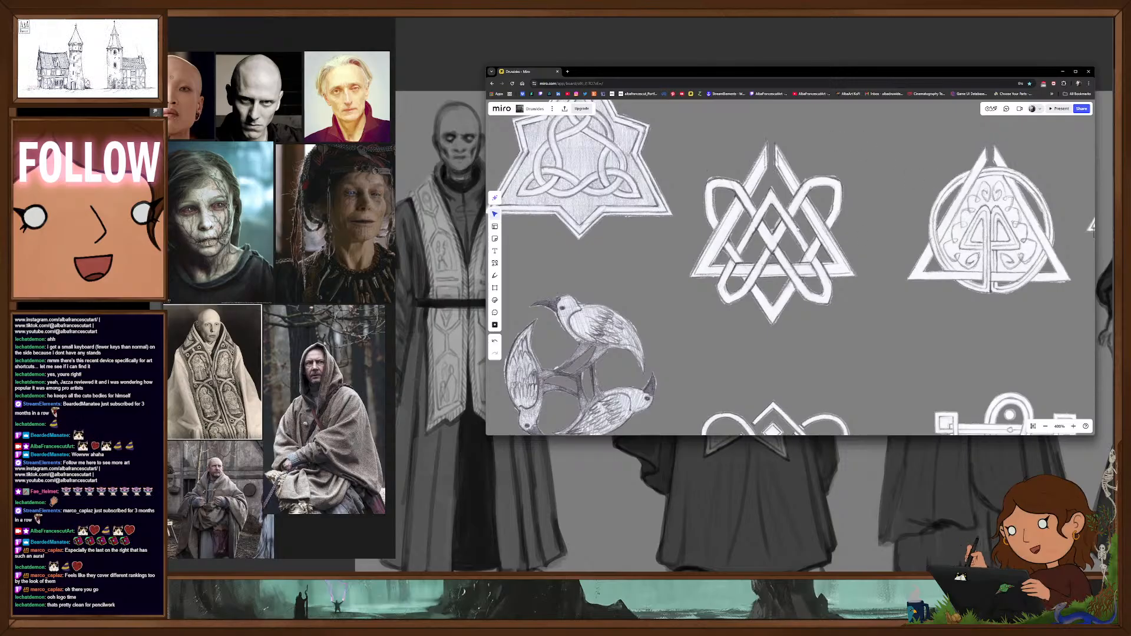
scroll(824, 269, "down", 5)
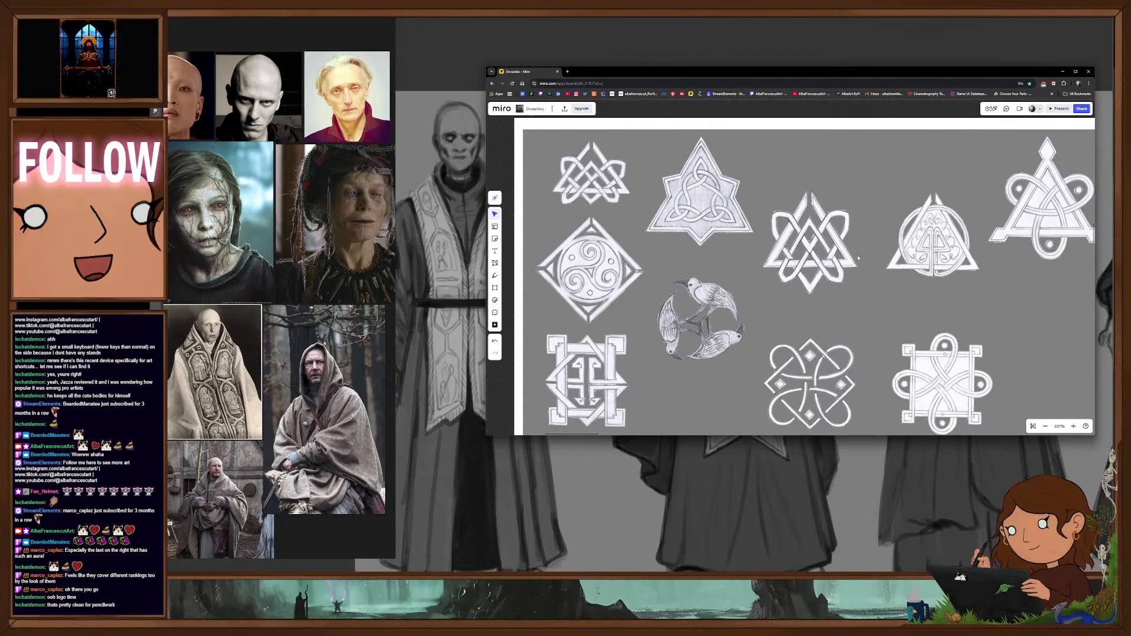
scroll(761, 306, "down", 2)
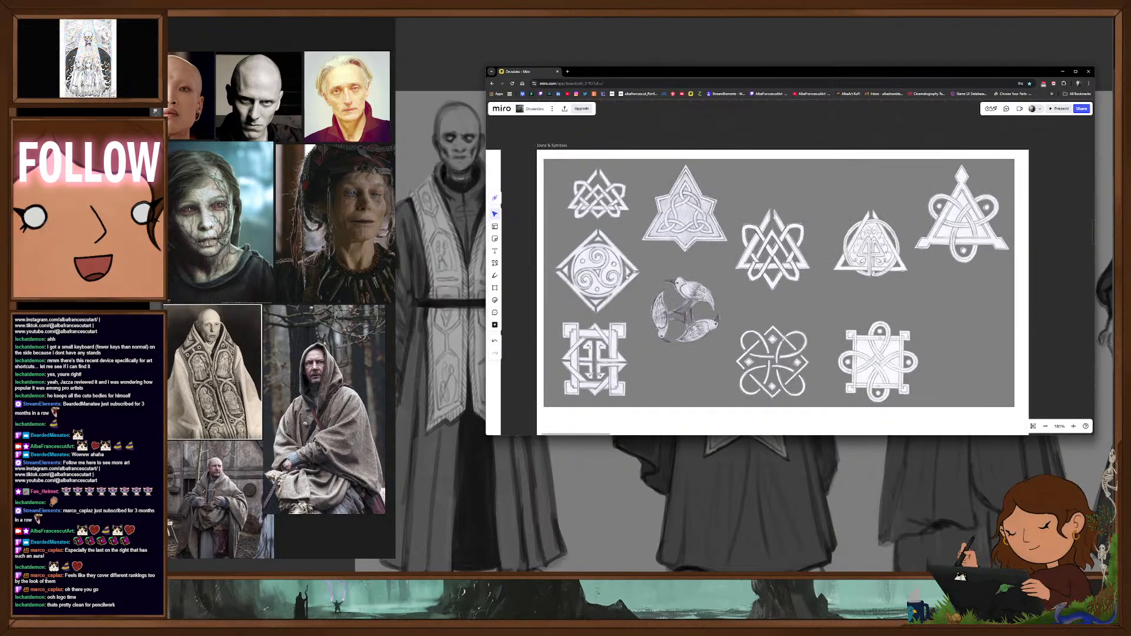
left_click_drag(763, 305, 768, 289)
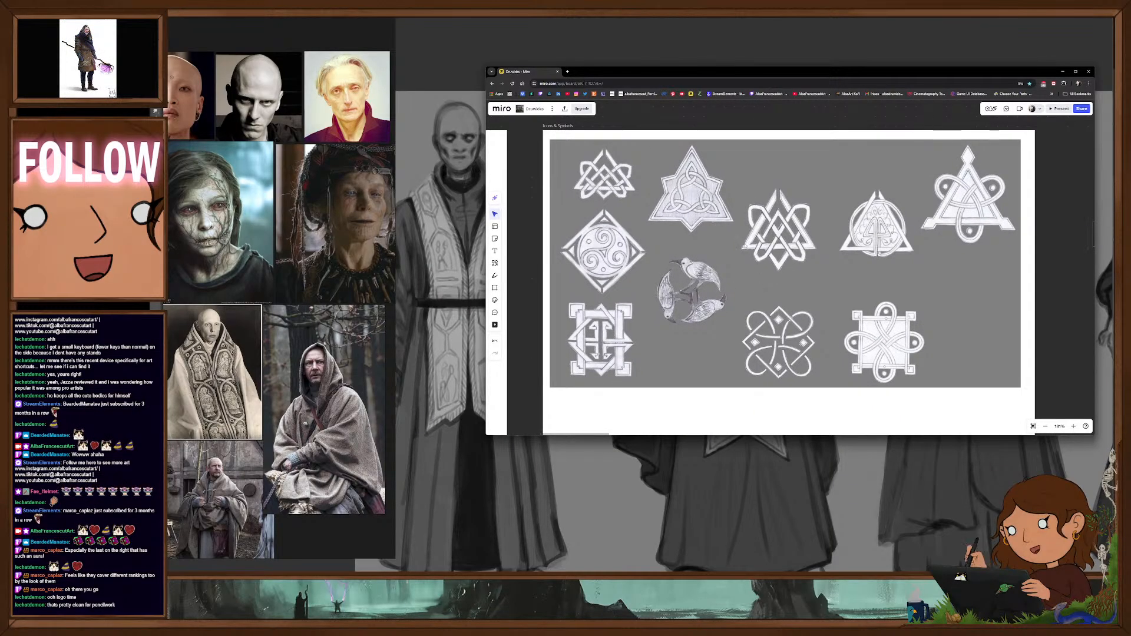
scroll(747, 247, "down", 3)
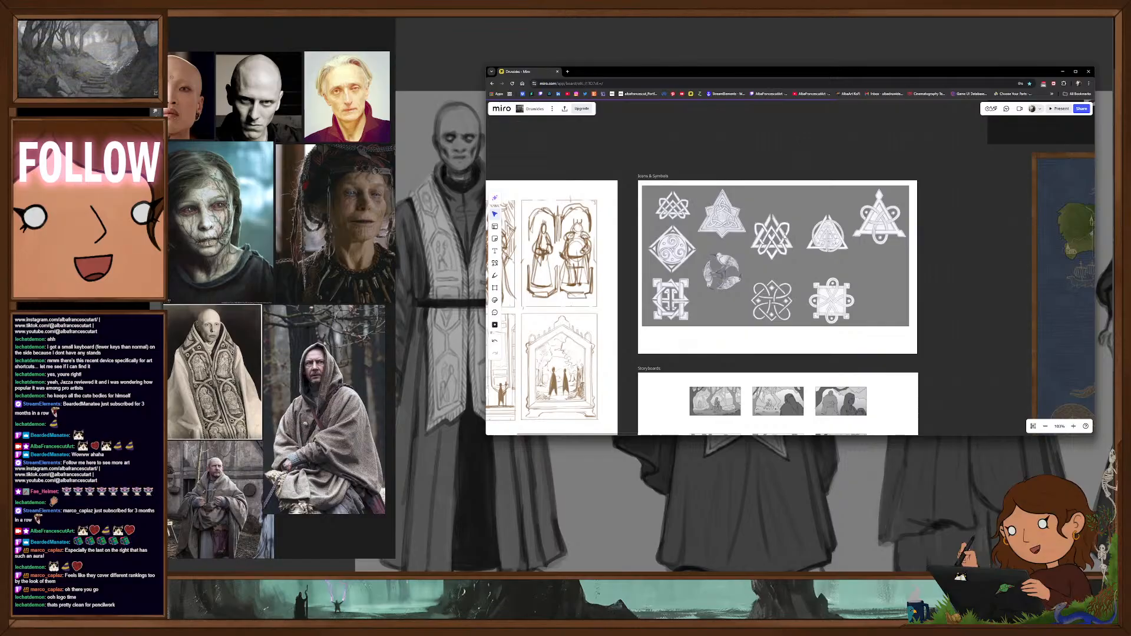
scroll(784, 237, "up", 3)
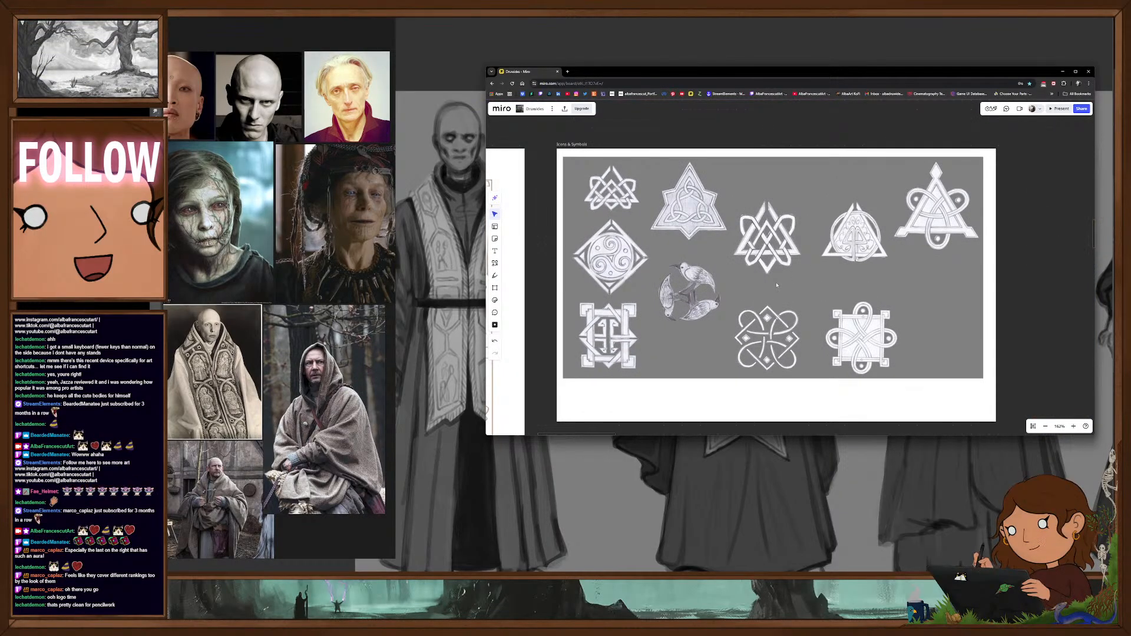
scroll(805, 263, "down", 1)
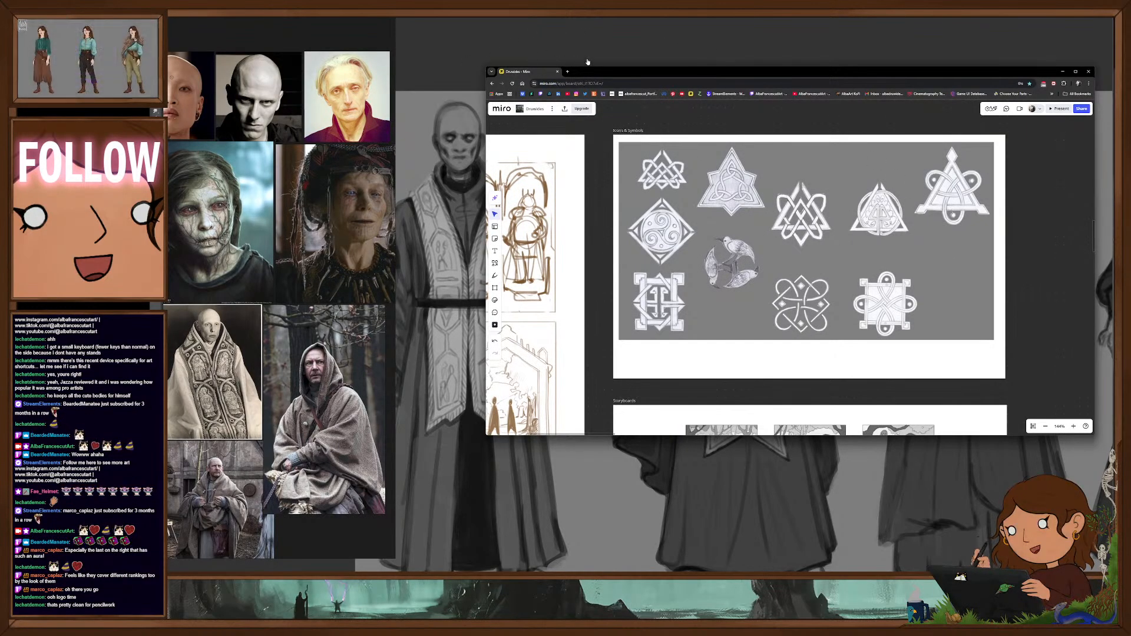
mouse_move(533, 72)
left_mouse_down()
mouse_move(503, 79)
mouse_move(153, 1)
mouse_move(0, 0)
left_mouse_up()
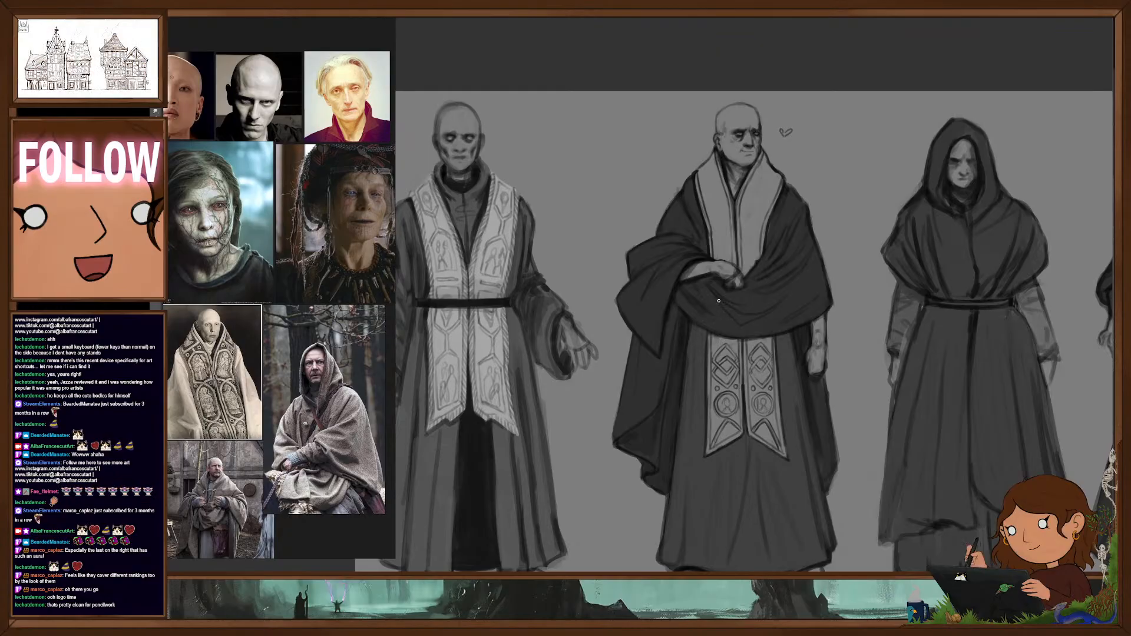
- Draw matching circular medallions with small figures on both sides of the second figure's collar, with small studs beneath them
scroll(719, 300, "up", 3)
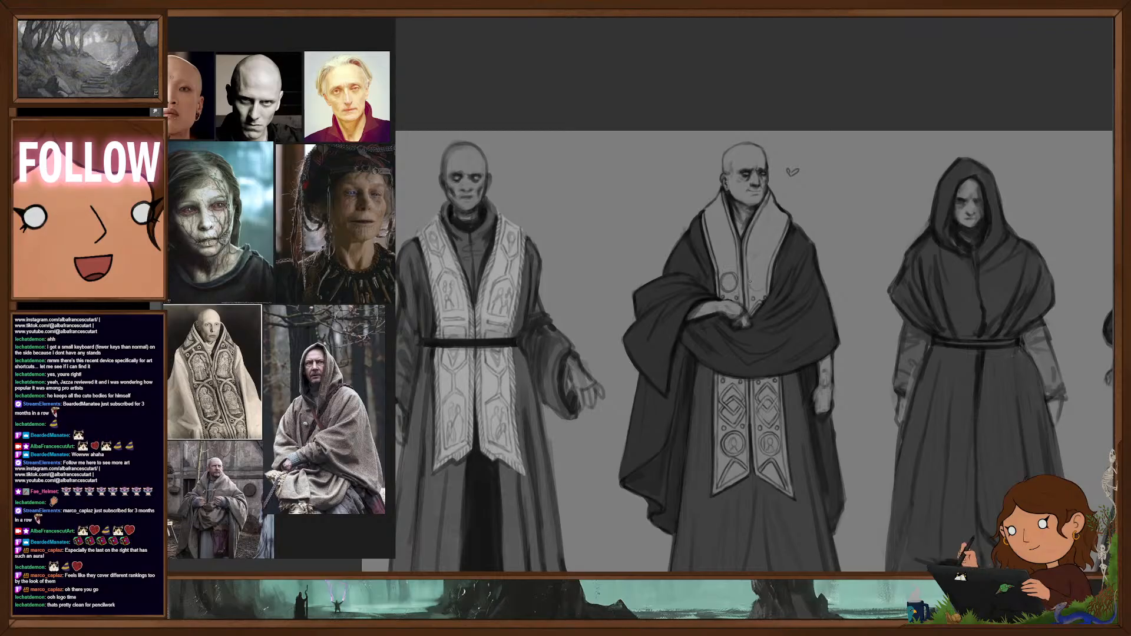
left_click_drag(758, 275, 757, 276)
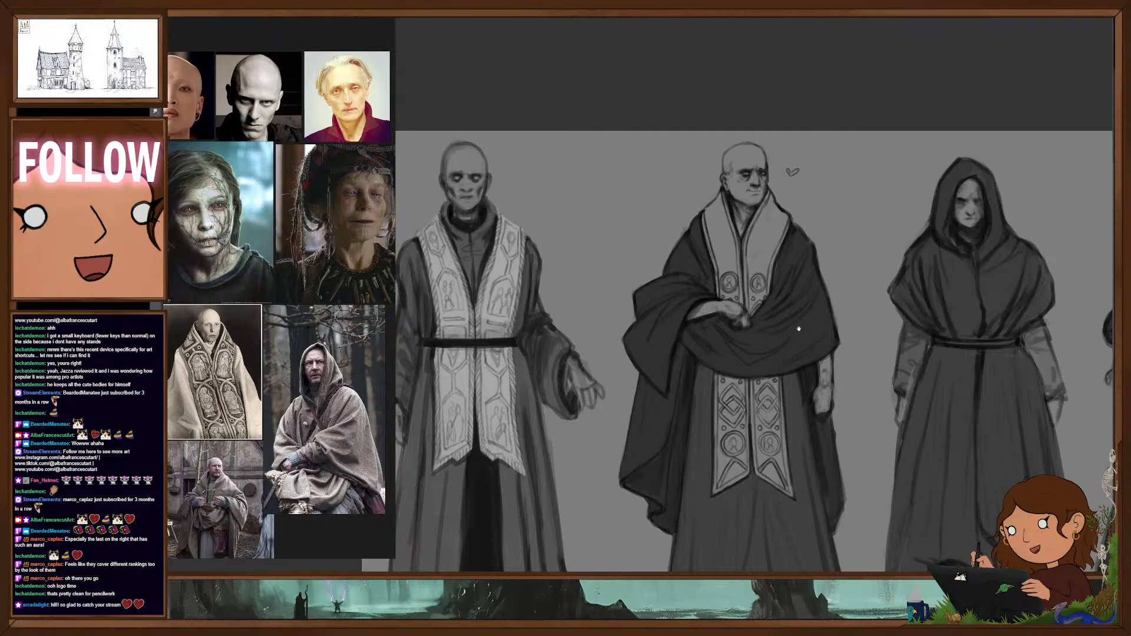
left_click_drag(800, 328, 798, 270)
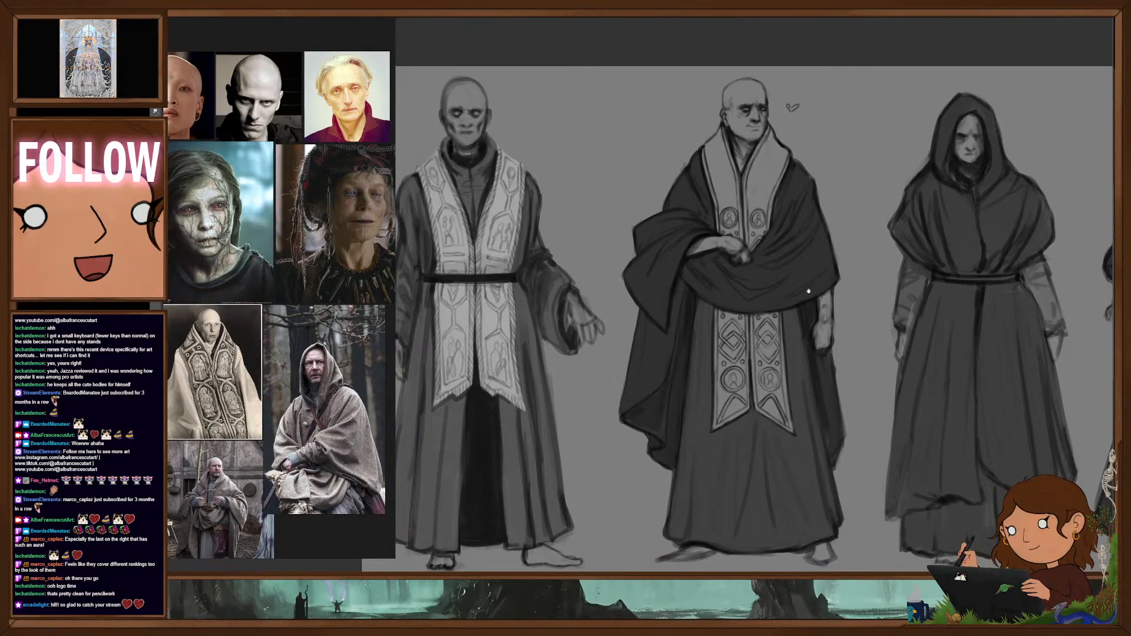
left_click_drag(807, 291, 790, 310)
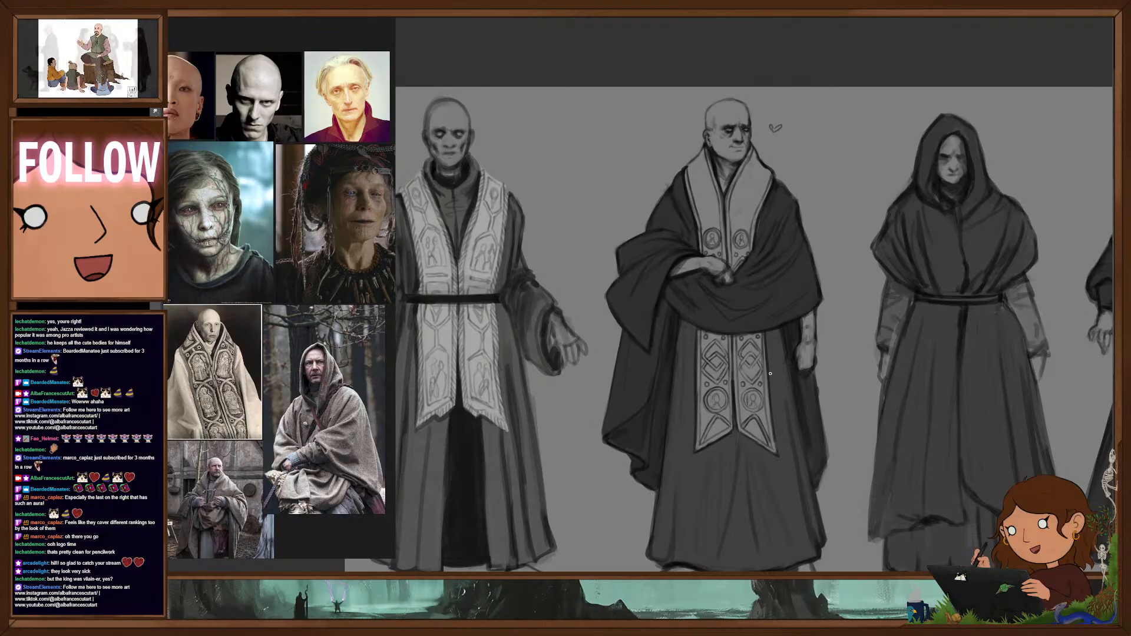
- Examine the second figure's ornamented robe and face close up and within the full four-figure lineup
scroll(802, 287, "down", 2)
left_click_drag(780, 294, 774, 295)
left_click_drag(818, 350, 798, 302)
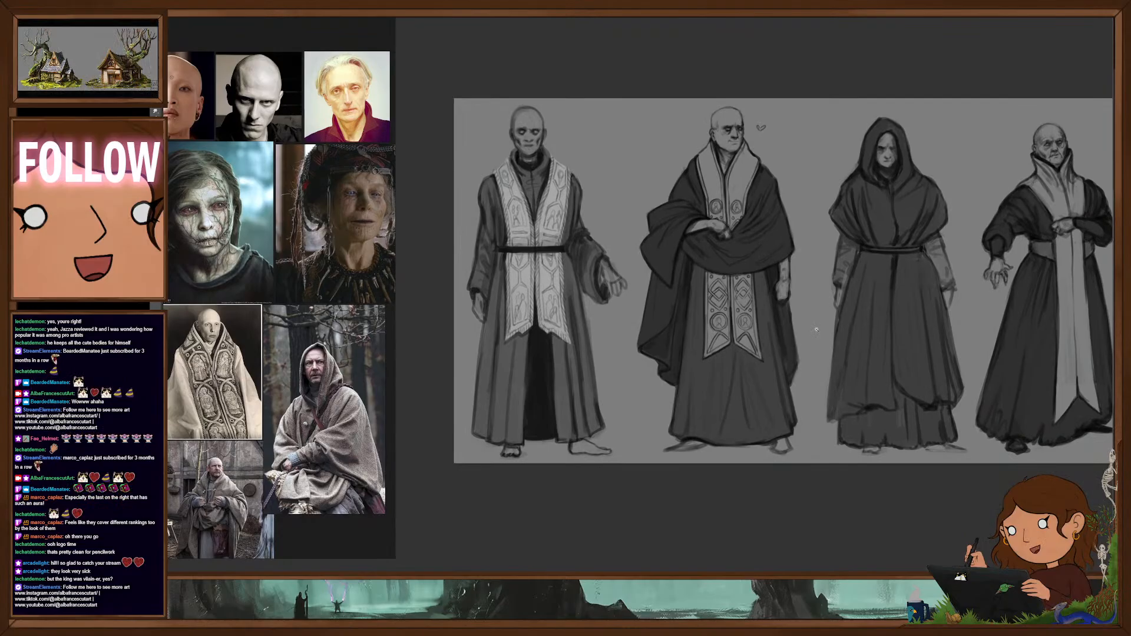
left_click_drag(921, 362, 894, 367)
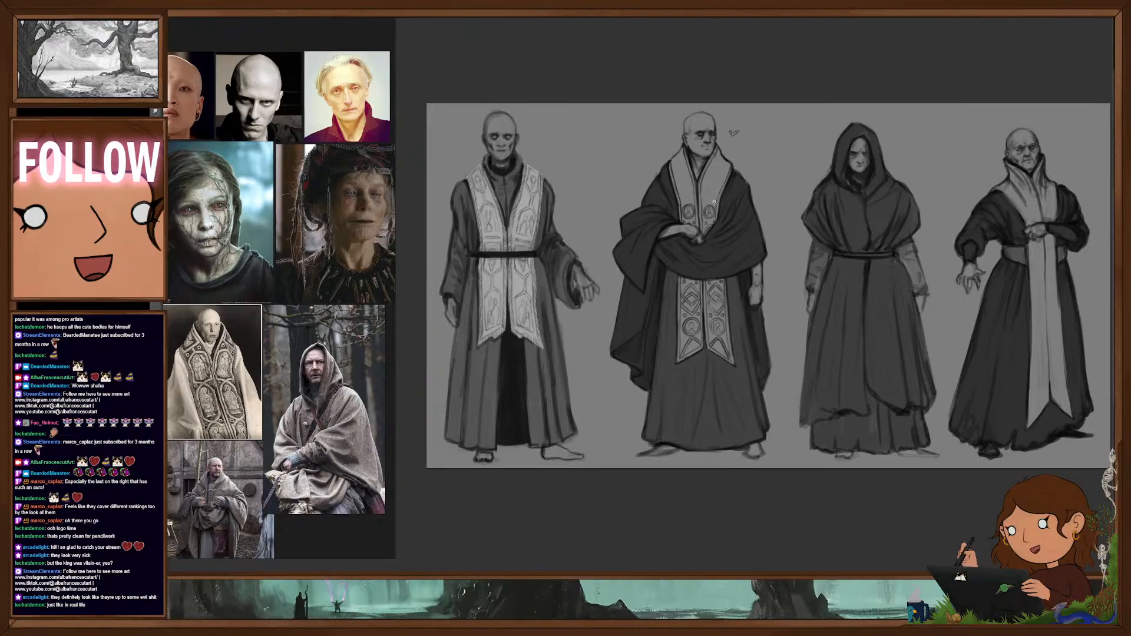
left_click_drag(714, 202, 744, 205)
left_click_drag(808, 239, 745, 240)
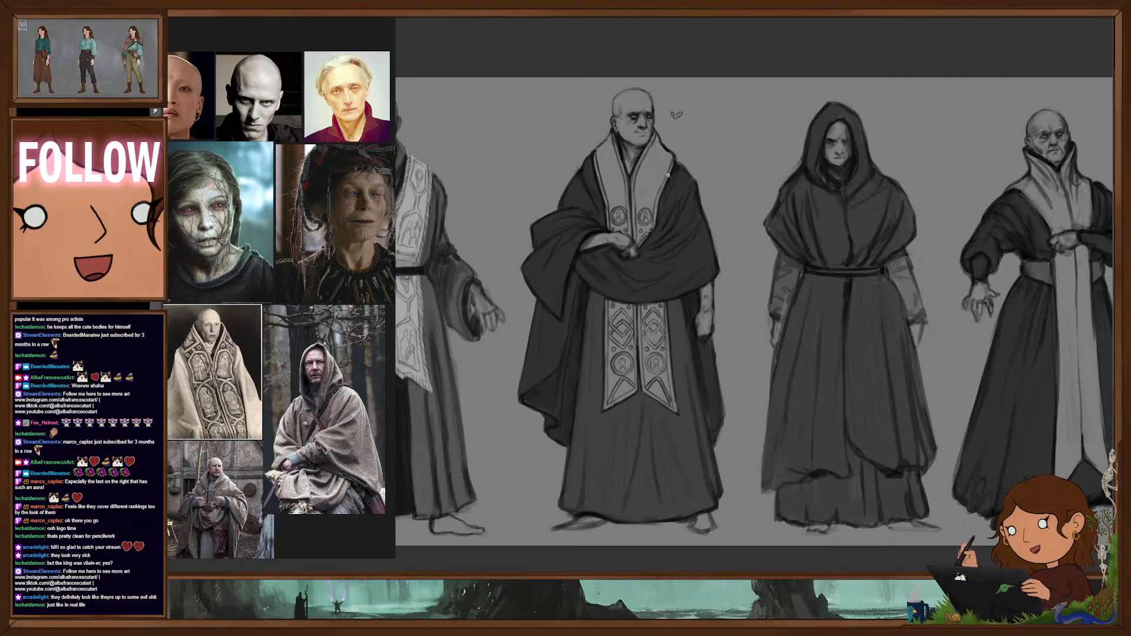
scroll(670, 130, "up", 5)
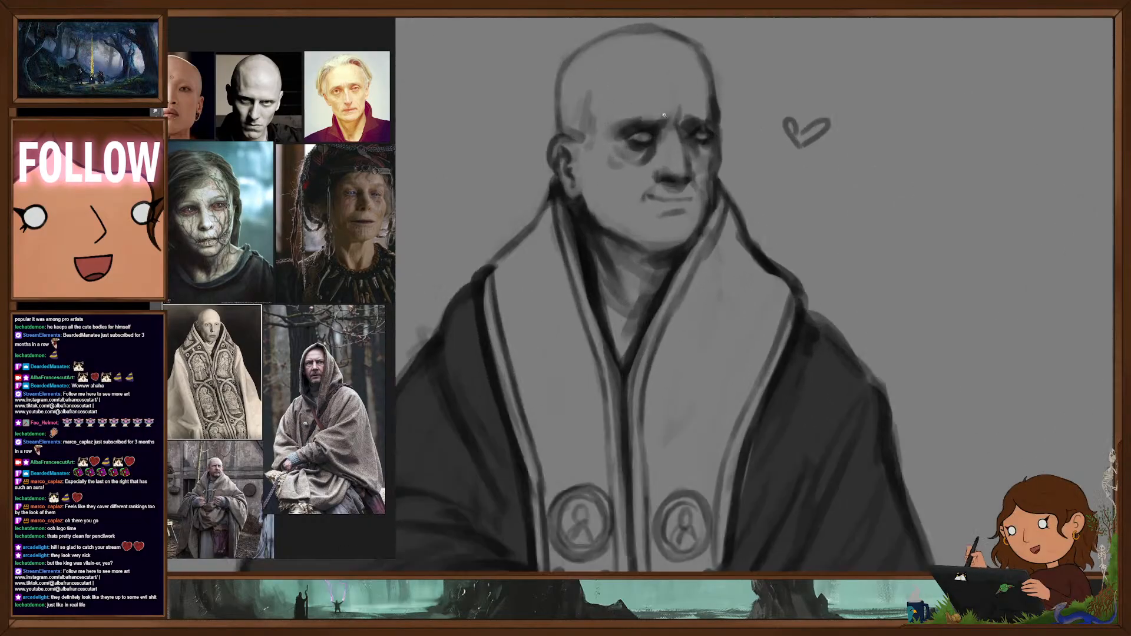
scroll(644, 226, "down", 5)
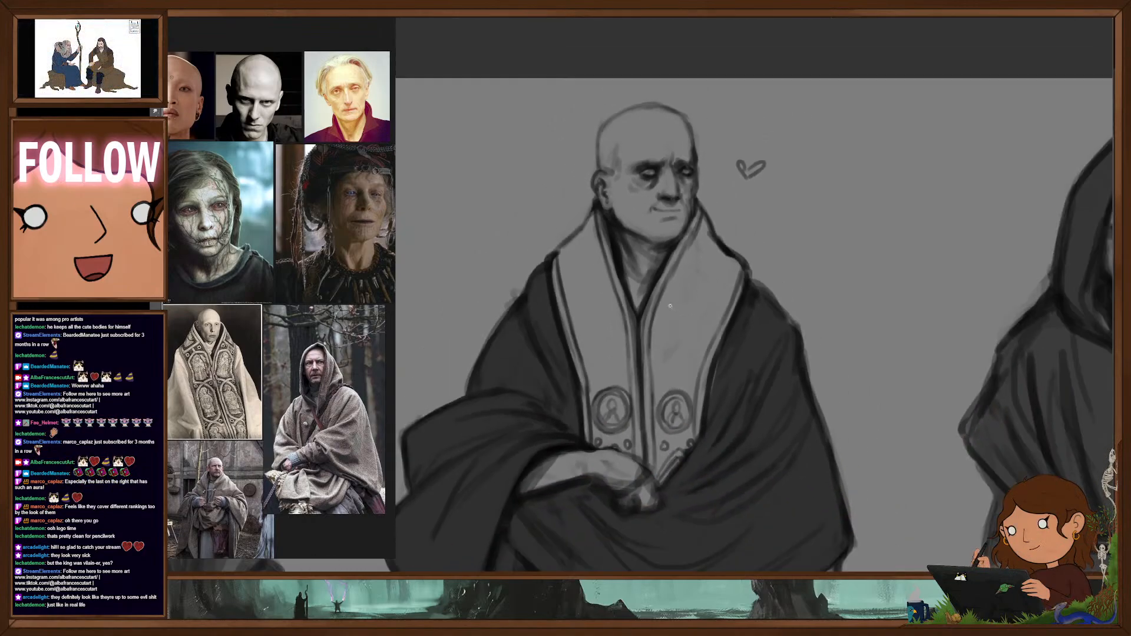
scroll(740, 307, "down", 3)
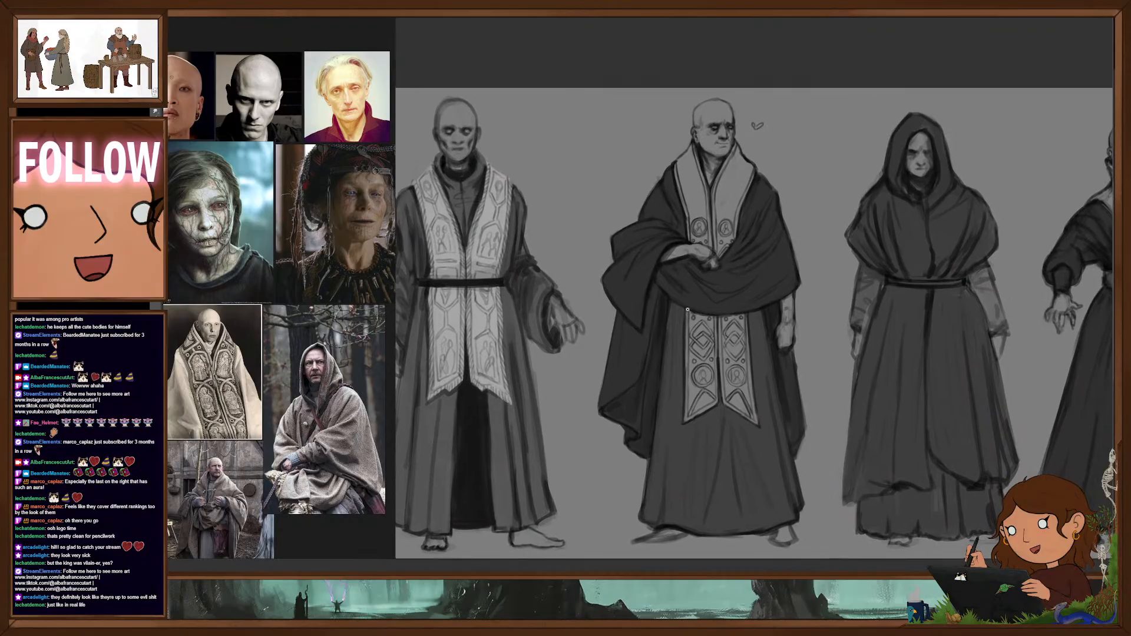
- Fill the upper part of the second figure's light collar with mirrored angular frames and a pair of plain circles above the medallions
scroll(736, 272, "up", 3)
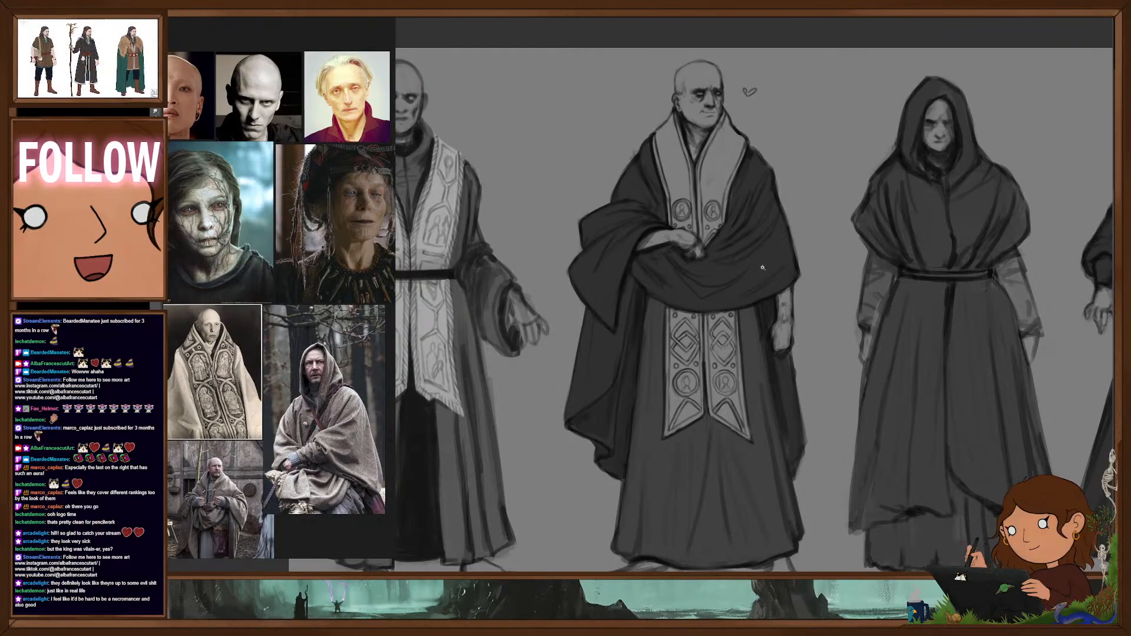
left_click_drag(719, 209, 824, 224)
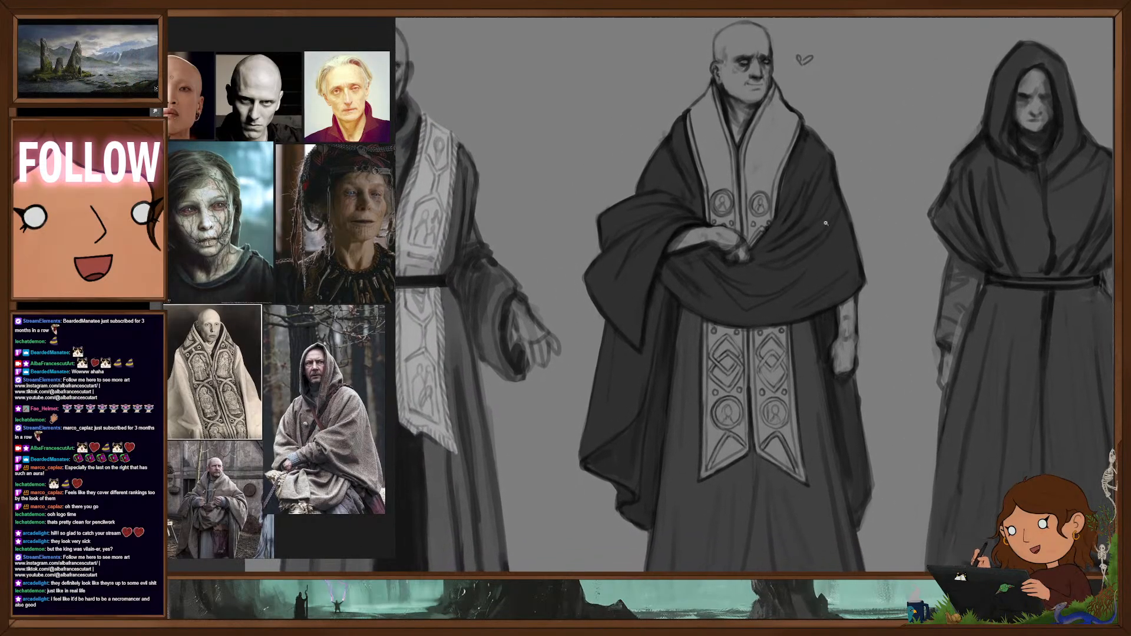
key("ctrl+comma")
key("ctrl+comma")
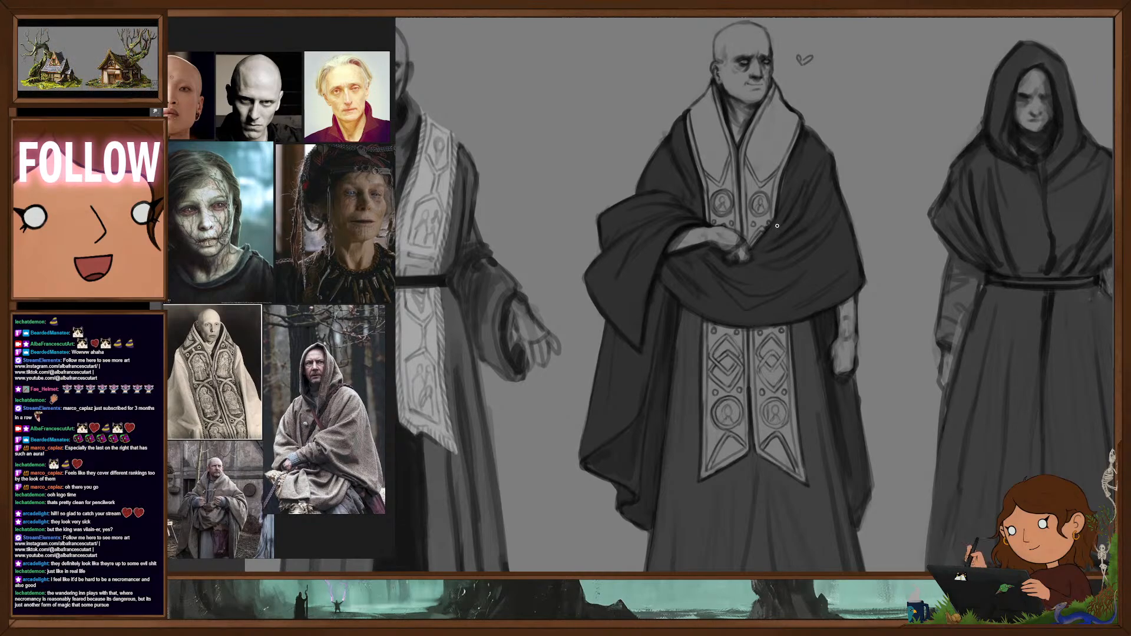
left_click_drag(791, 230, 756, 242)
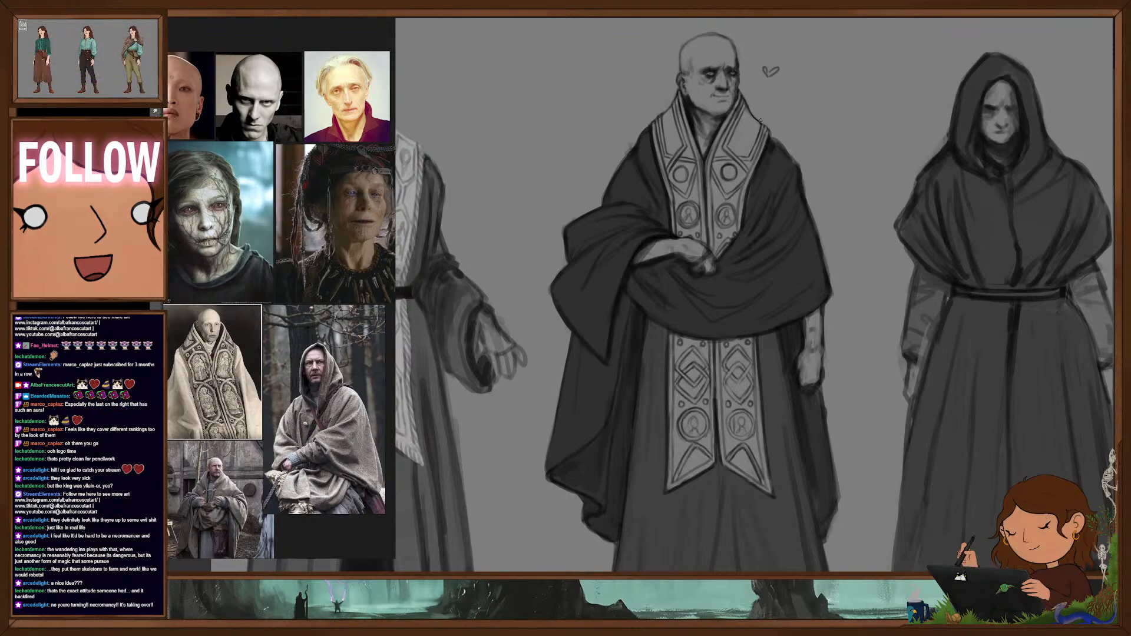
- Review the second figure's collar and panel ornament close up and in the lineup, comparing the robes with and without dark grey fill
scroll(739, 248, "down", 5)
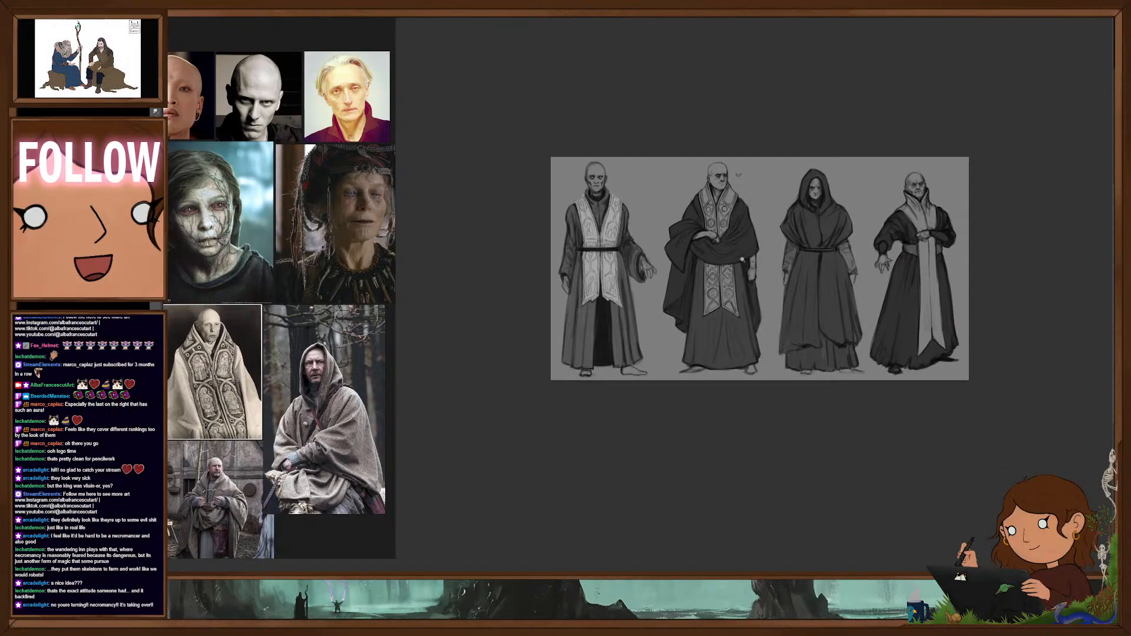
scroll(742, 259, "up", 5)
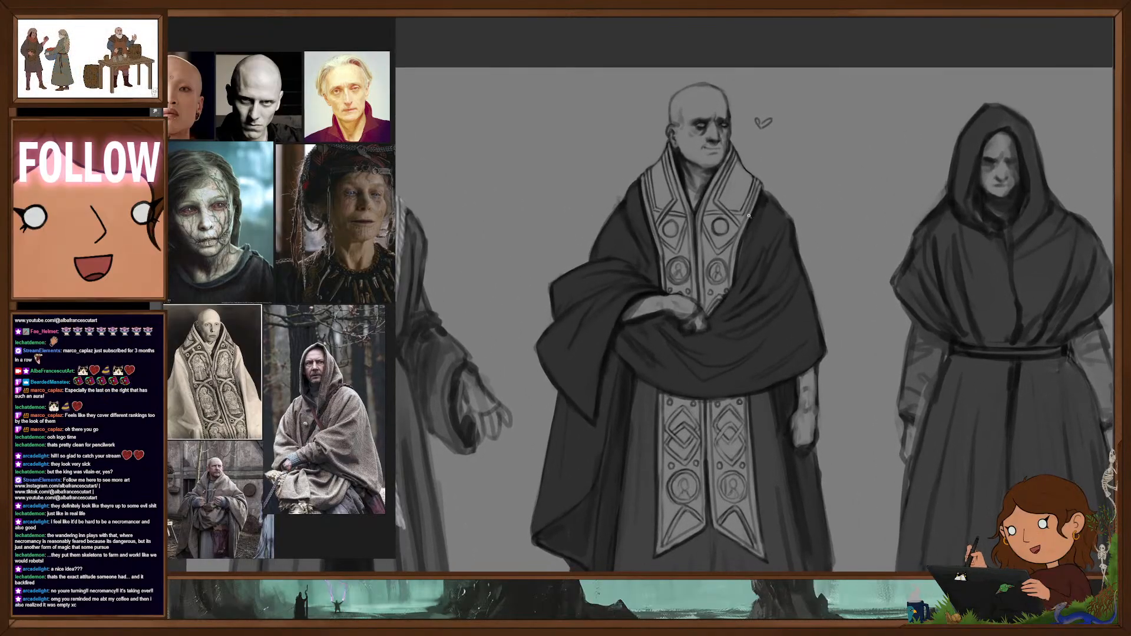
left_click_drag(779, 258, 785, 288)
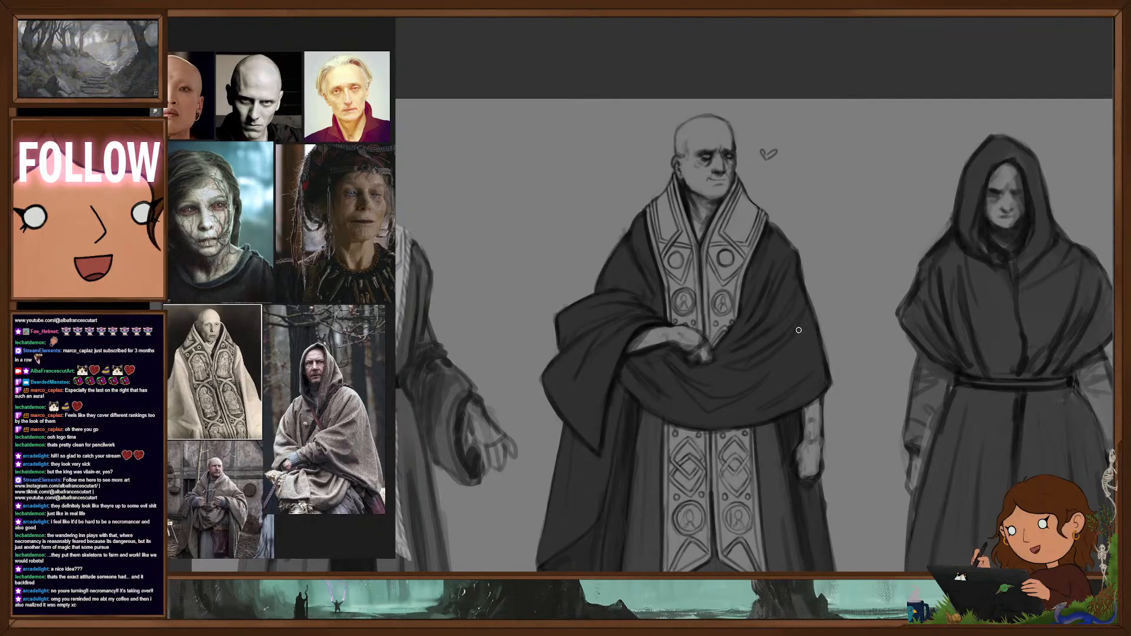
left_click_drag(786, 334, 738, 306)
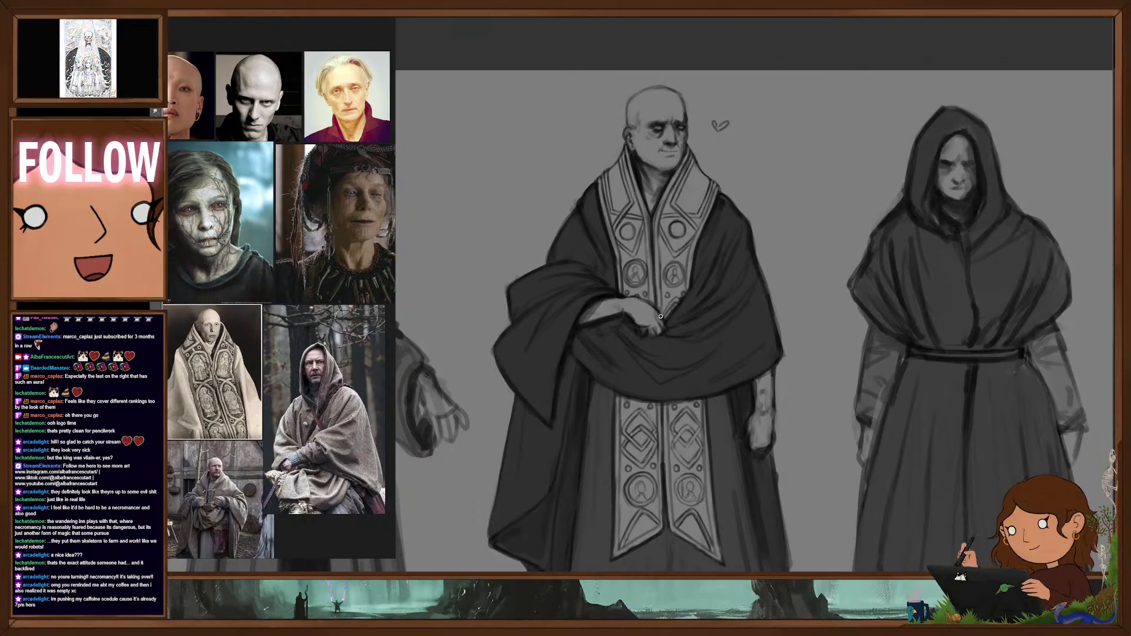
scroll(772, 466, "down", 5)
left_click_drag(787, 434, 779, 342)
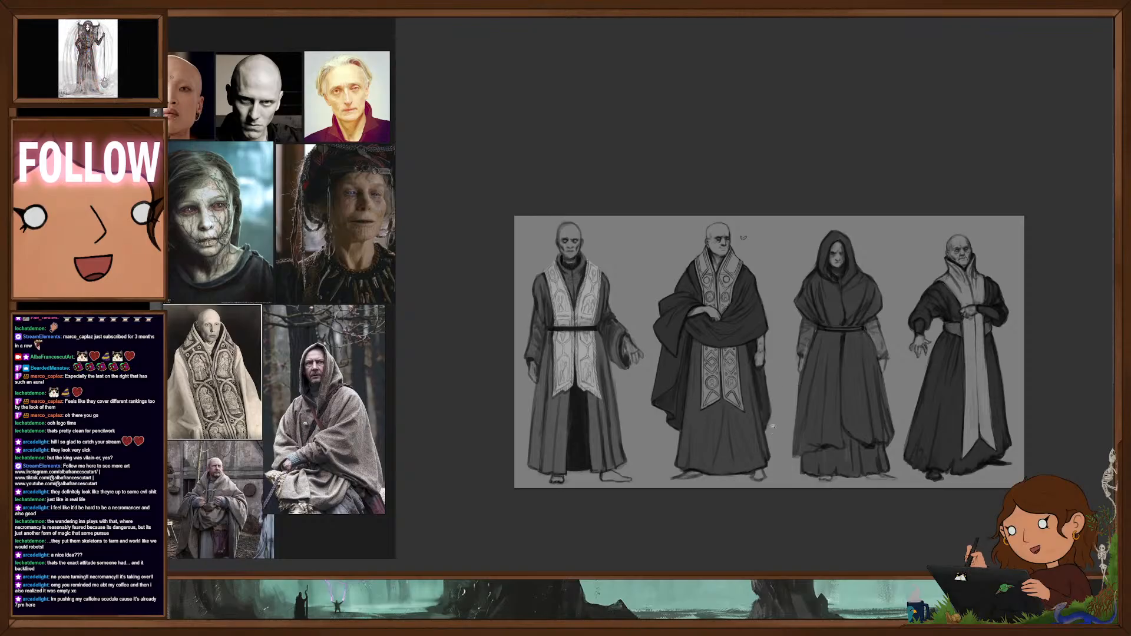
scroll(796, 388, "up", 3)
left_click_drag(805, 351, 808, 296)
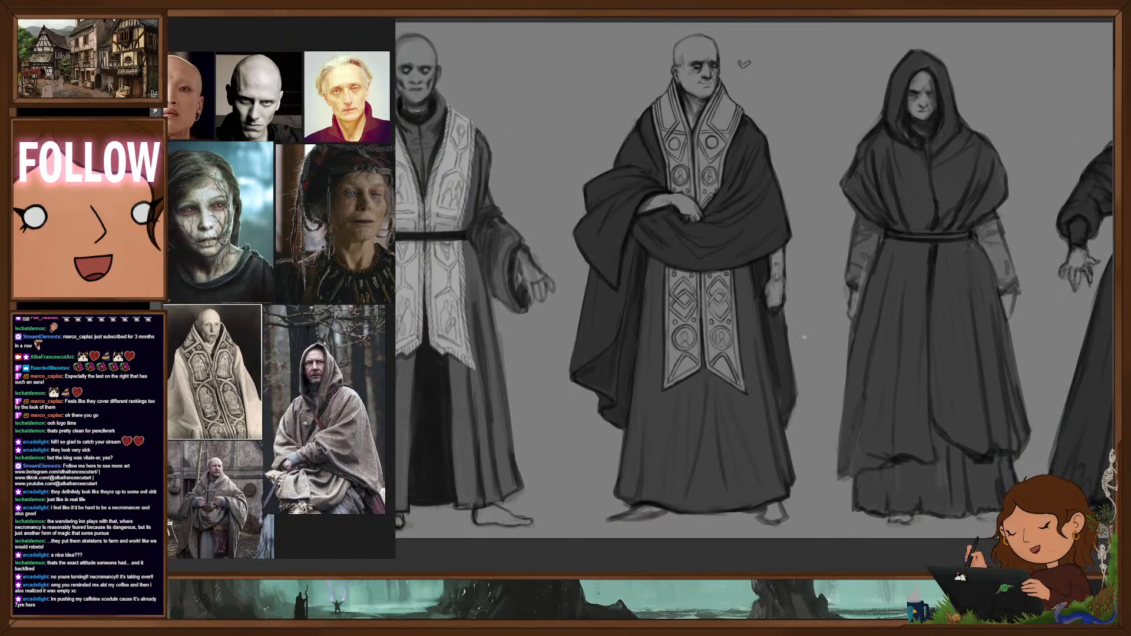
key("ctrl+z")
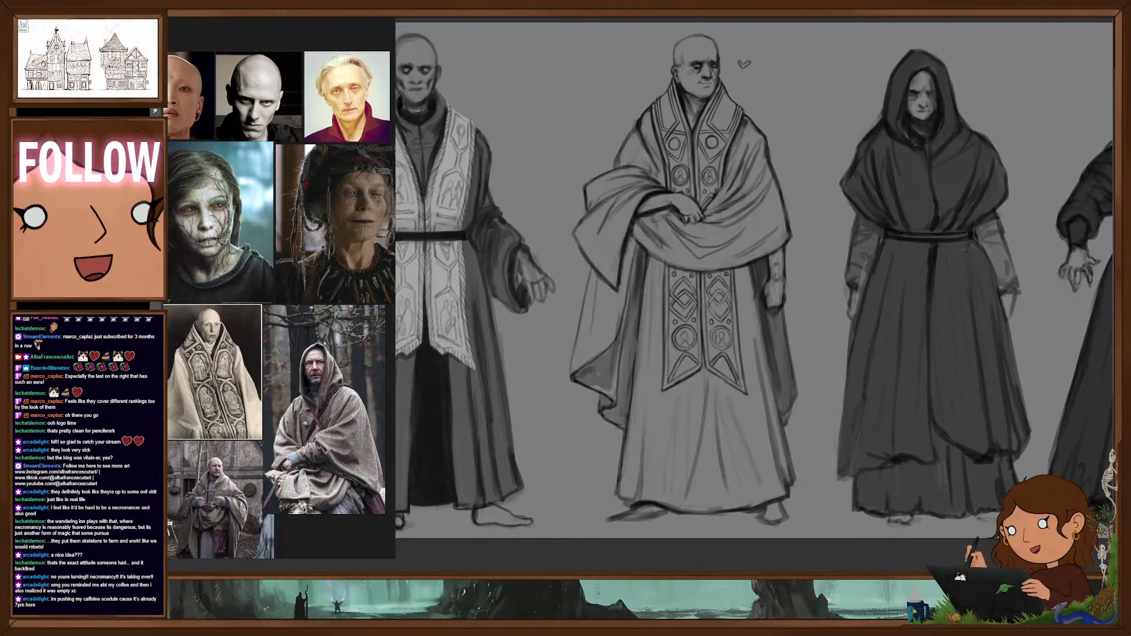
key("ctrl+shift+z")
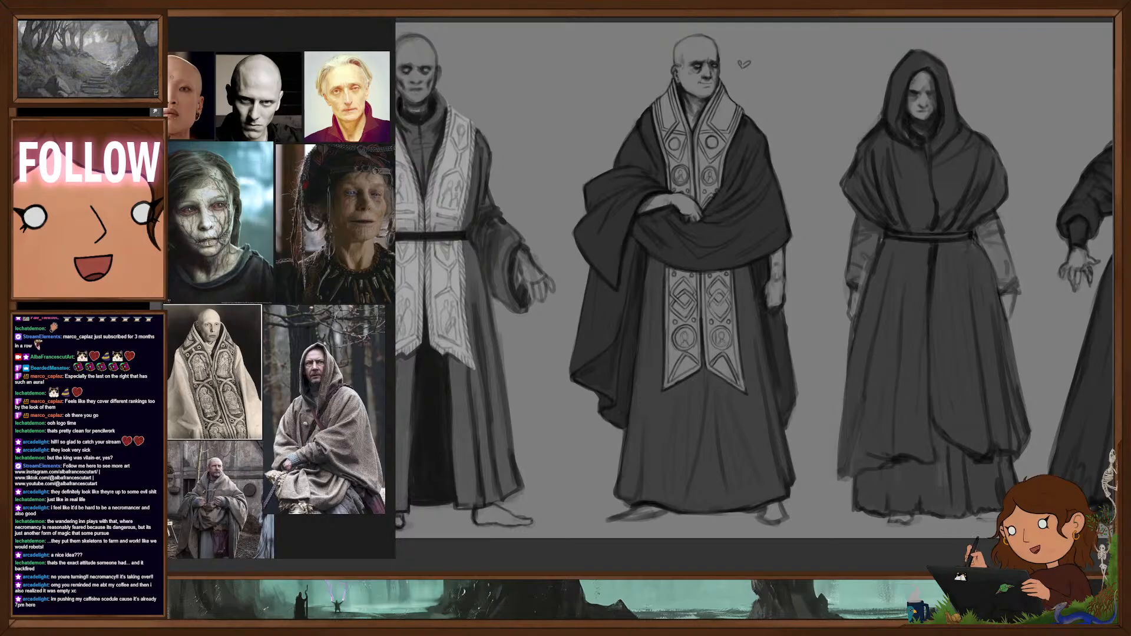
- Review the full four-figure lineup and look over the portrait and robe references on the reference board
key("ctrl+comma")
key("ctrl+comma")
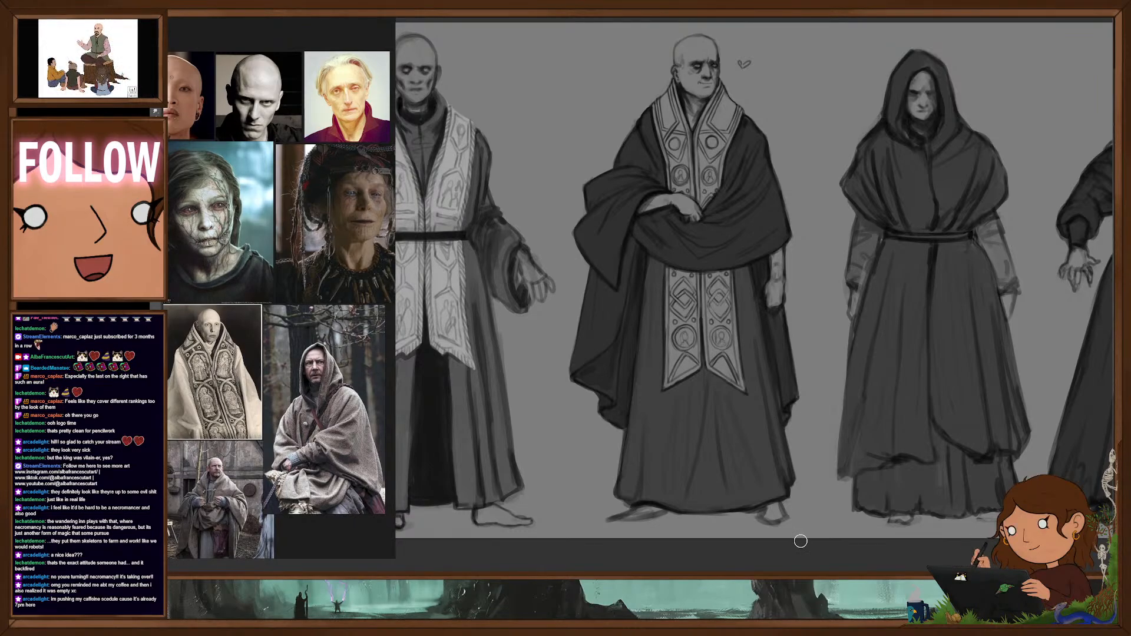
left_click_drag(752, 269, 707, 277)
left_click_drag(772, 289, 746, 306)
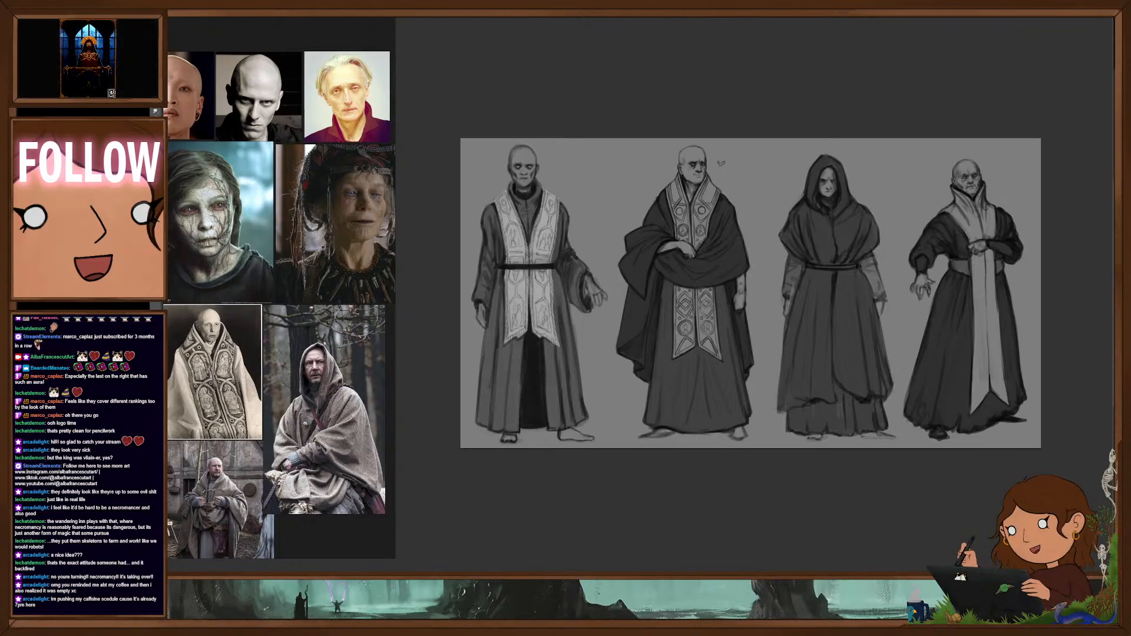
scroll(314, 196, "down", 4)
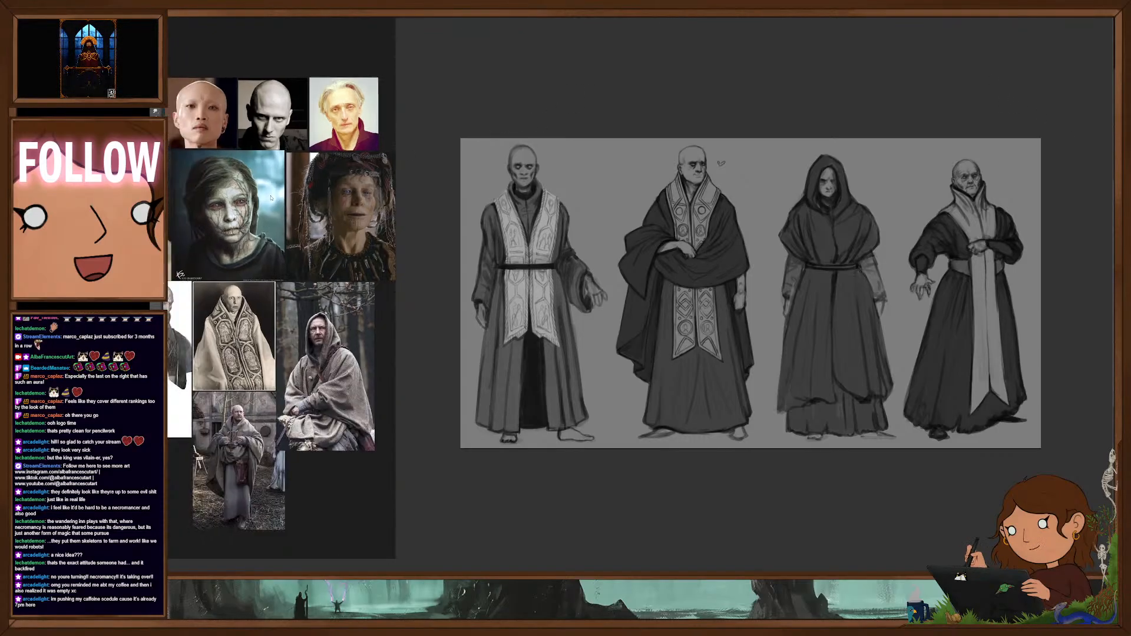
left_click_drag(314, 196, 316, 195)
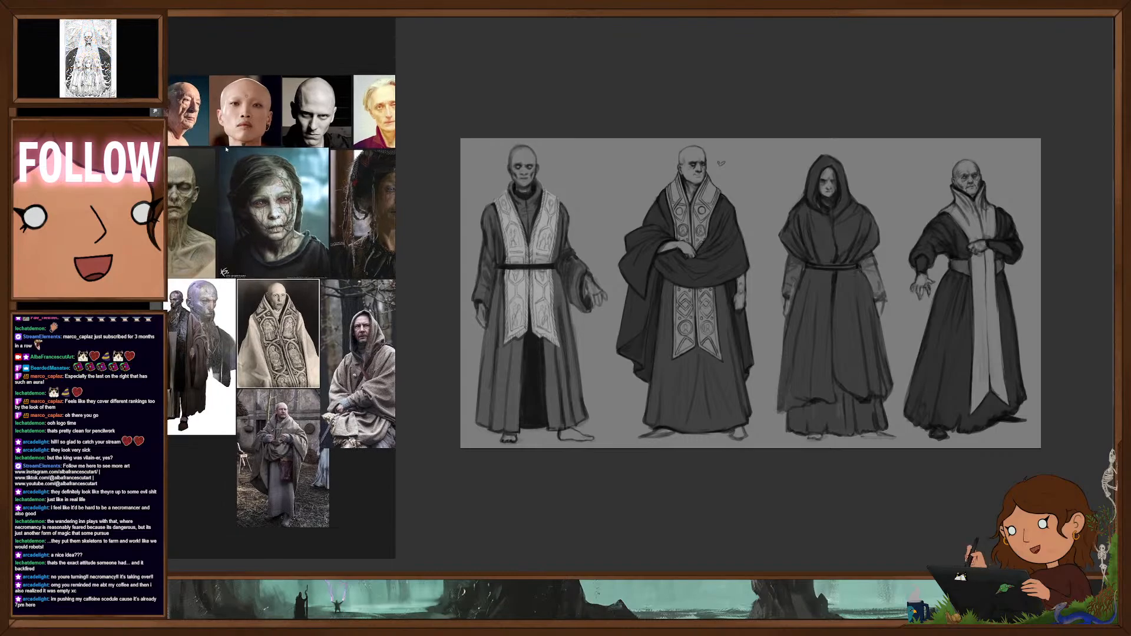
scroll(285, 171, "up", 1)
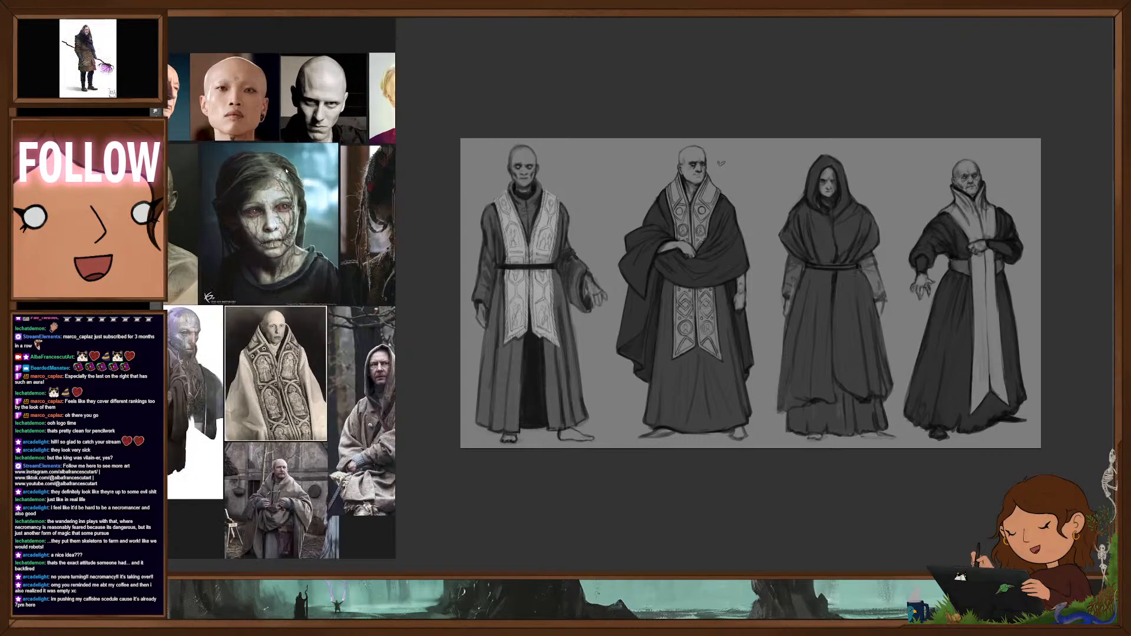
left_click_drag(286, 171, 310, 164)
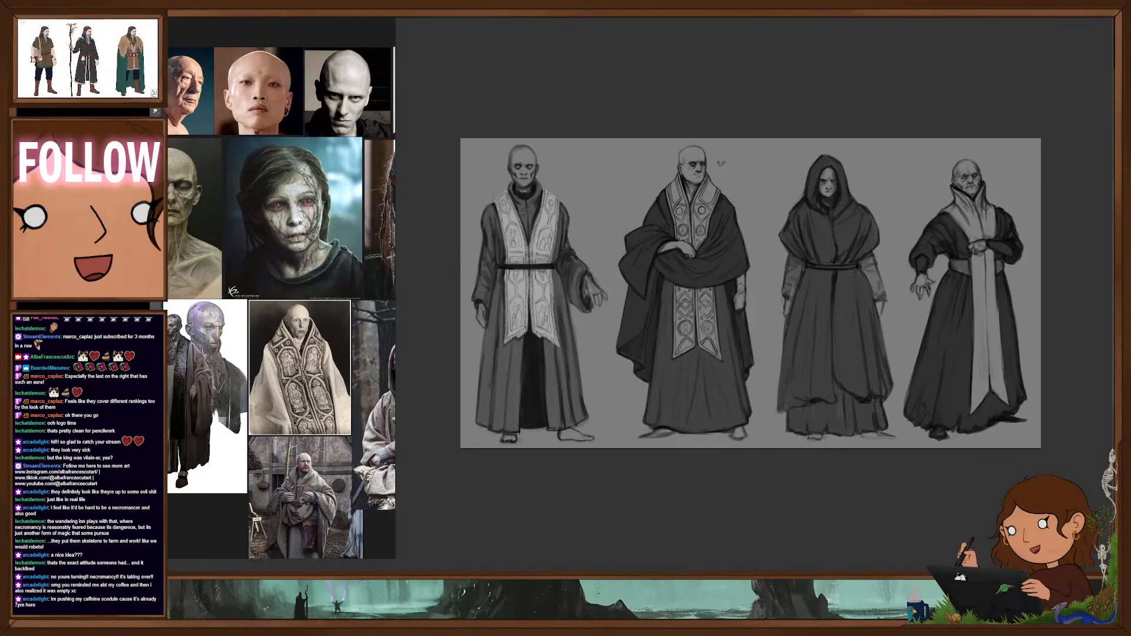
key("ctrl+v")
key("ctrl+v")
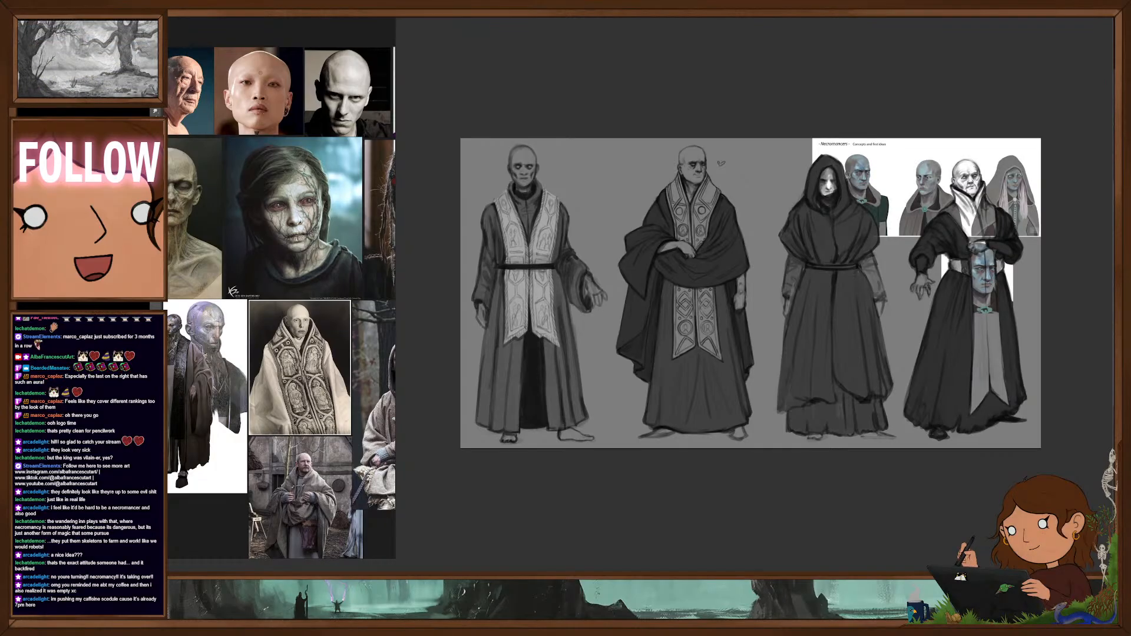
key("ctrl+shift+]")
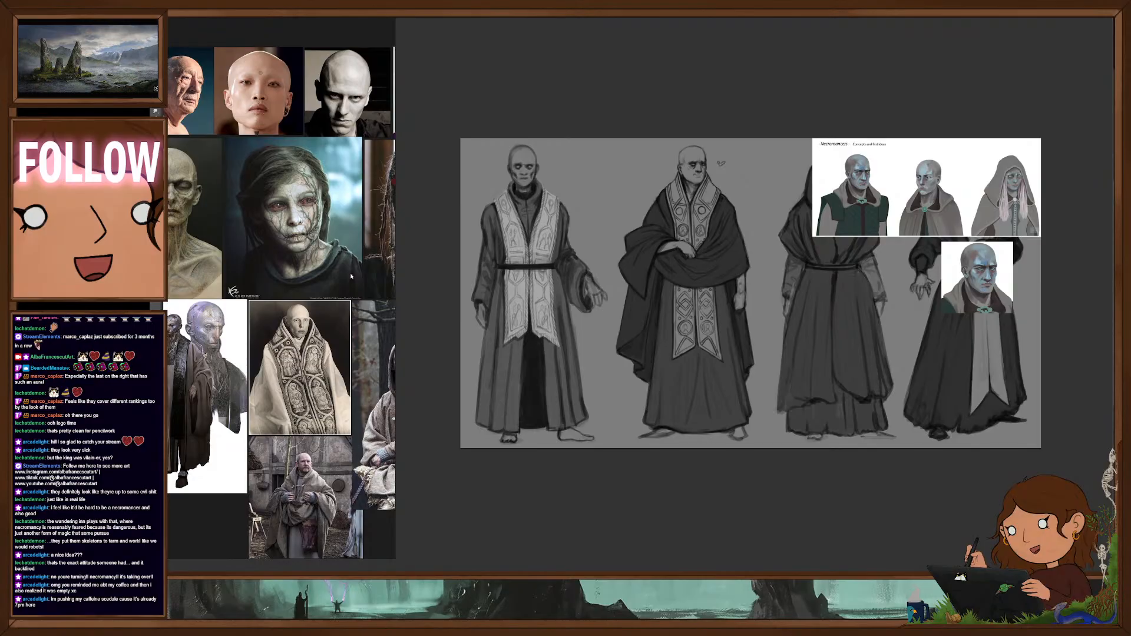
key("ctrl+z")
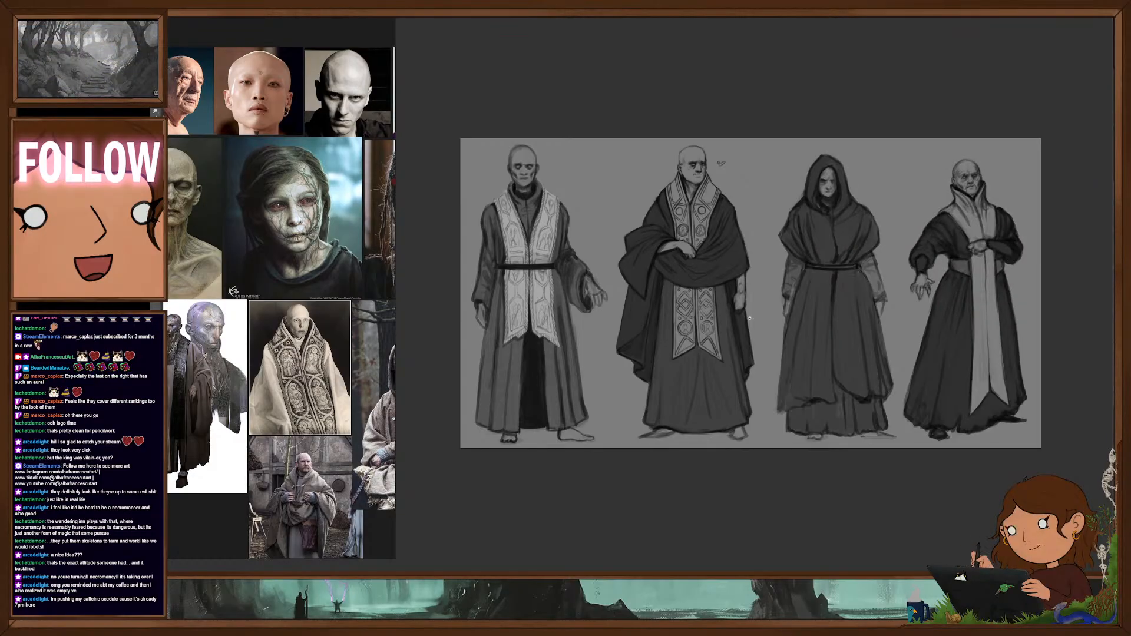
- Remove the first figure and the hooded figure, and shift the remaining two necromancers together toward the sheet's left side
left_click_drag(750, 318, 828, 338)
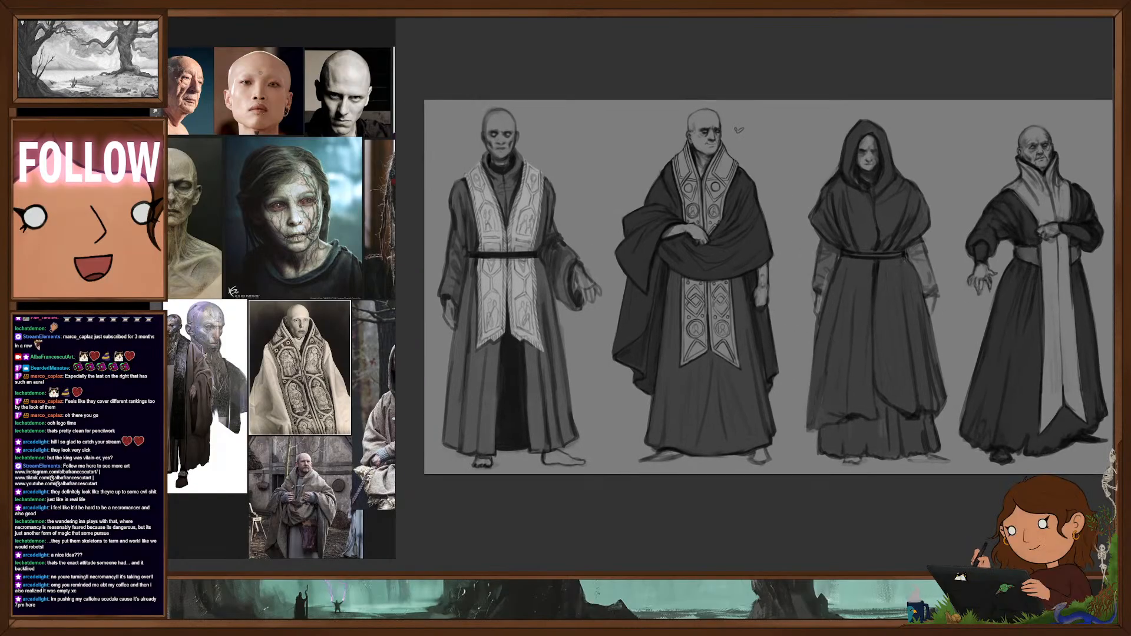
key("Delete")
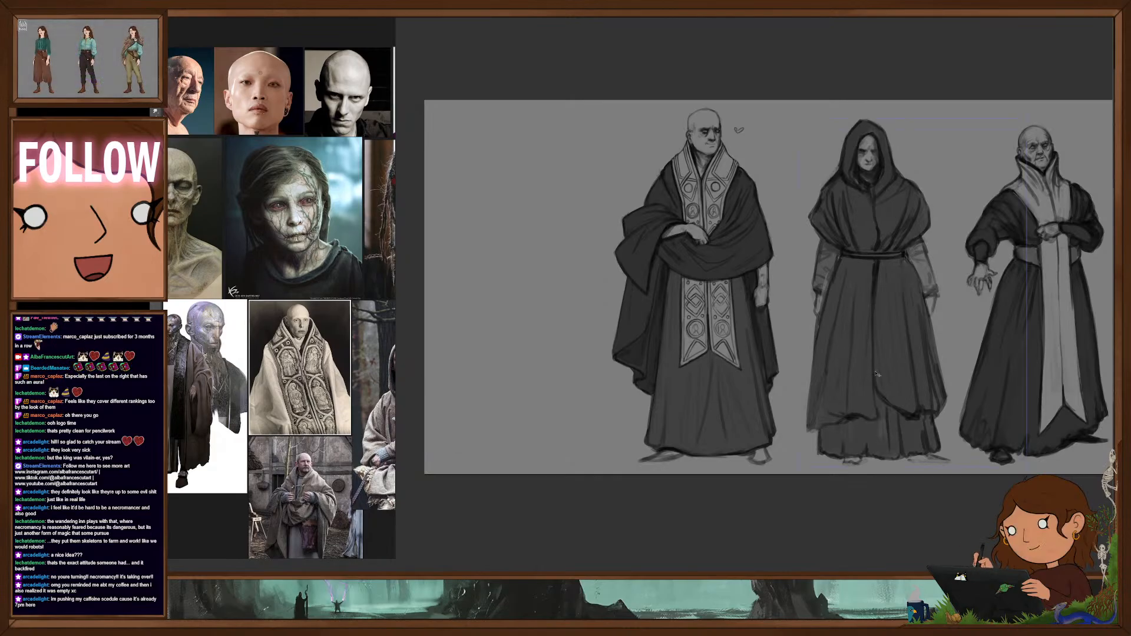
left_click_drag(878, 374, 701, 384)
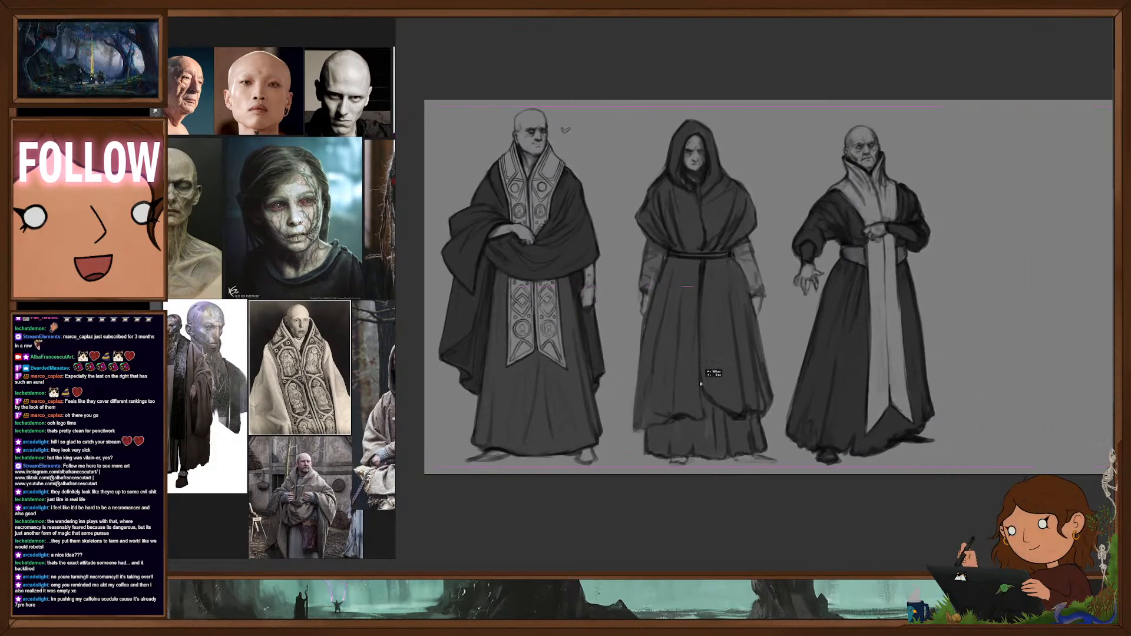
left_click_drag(970, 391, 896, 404)
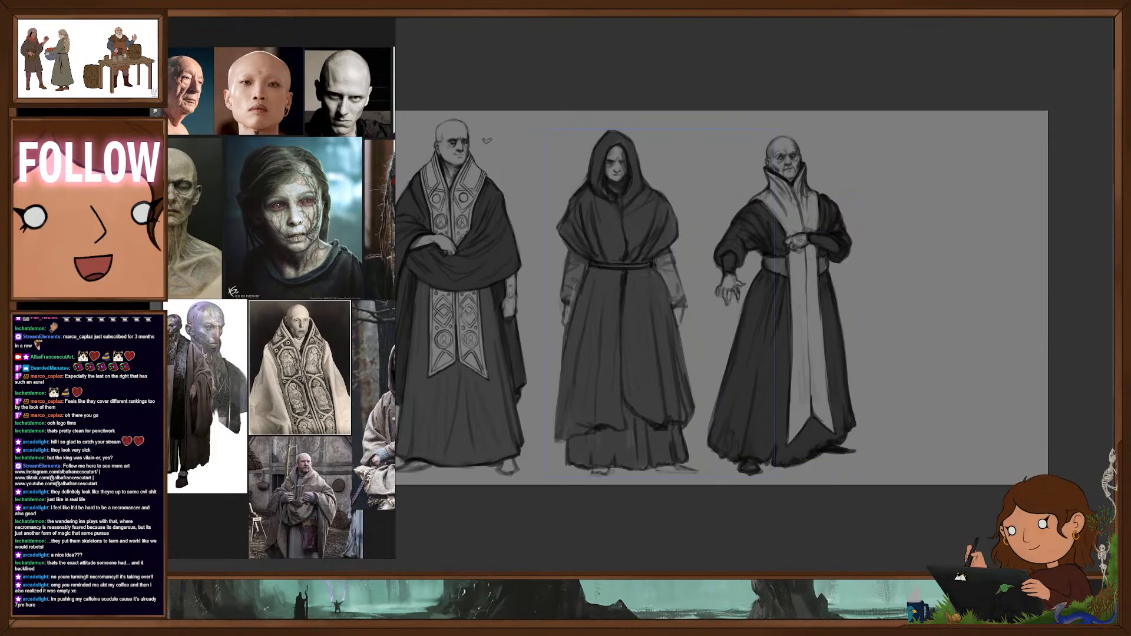
key("Delete")
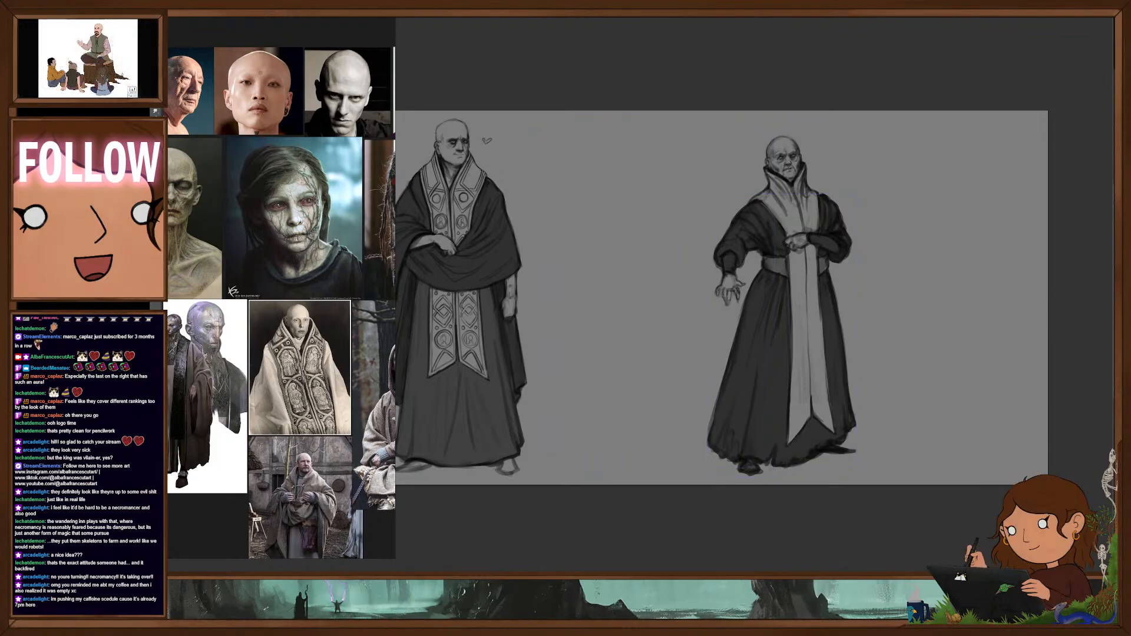
left_click_drag(814, 407, 644, 407)
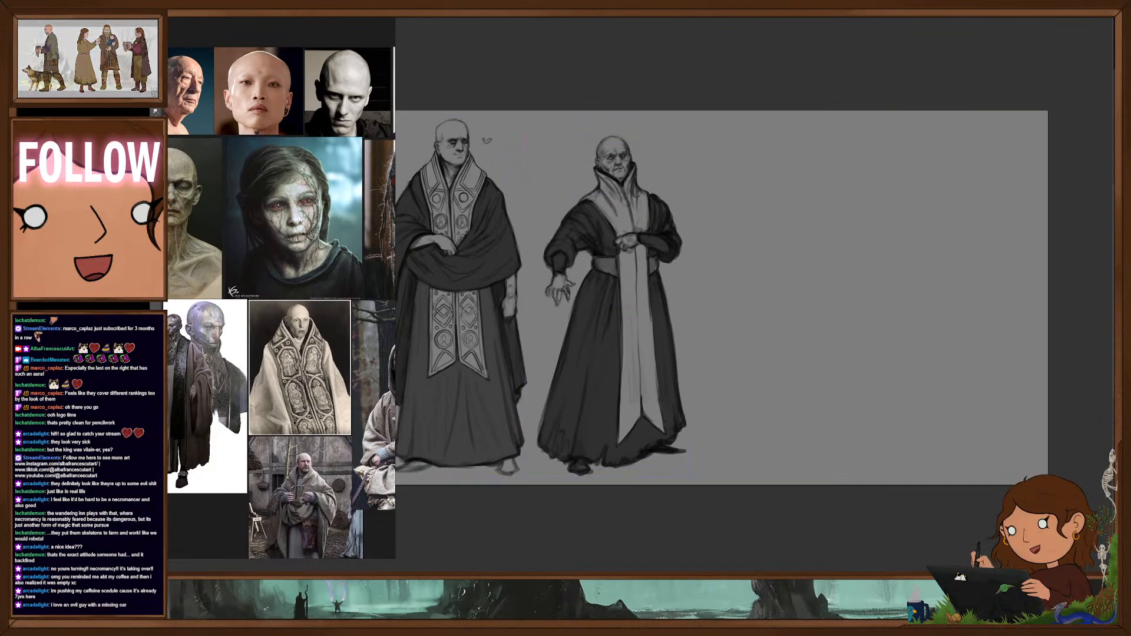
- Paste the blue-skinned bald portrait into the sheet's upper-right corner and widen the reference board around the pale, decayed faces
key("ctrl+v")
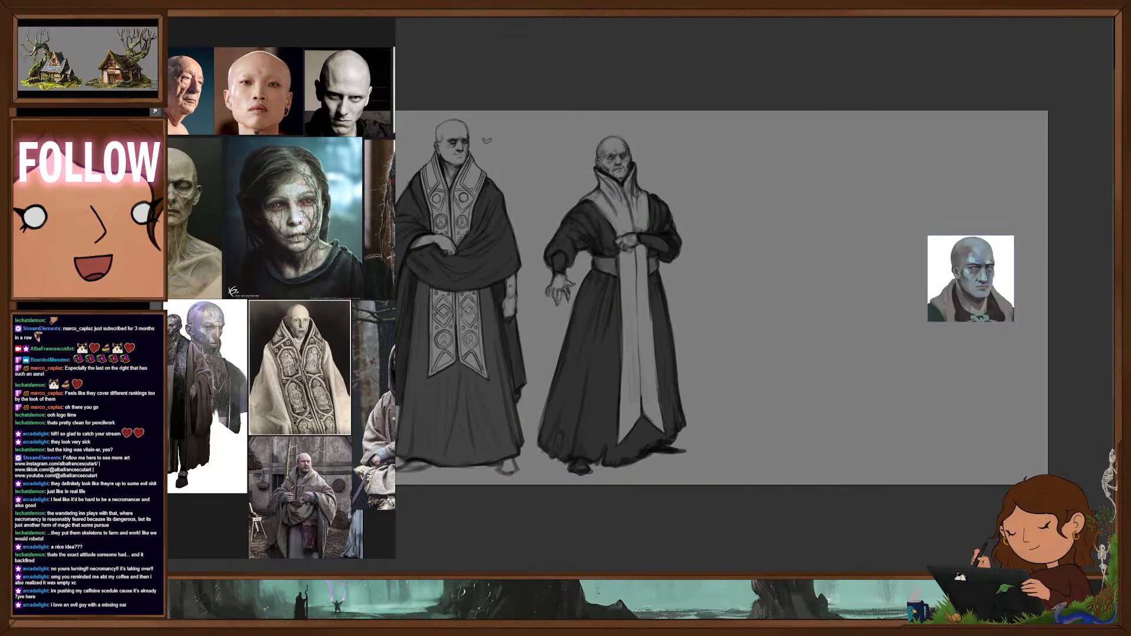
left_click_drag(1011, 176, 1011, 178)
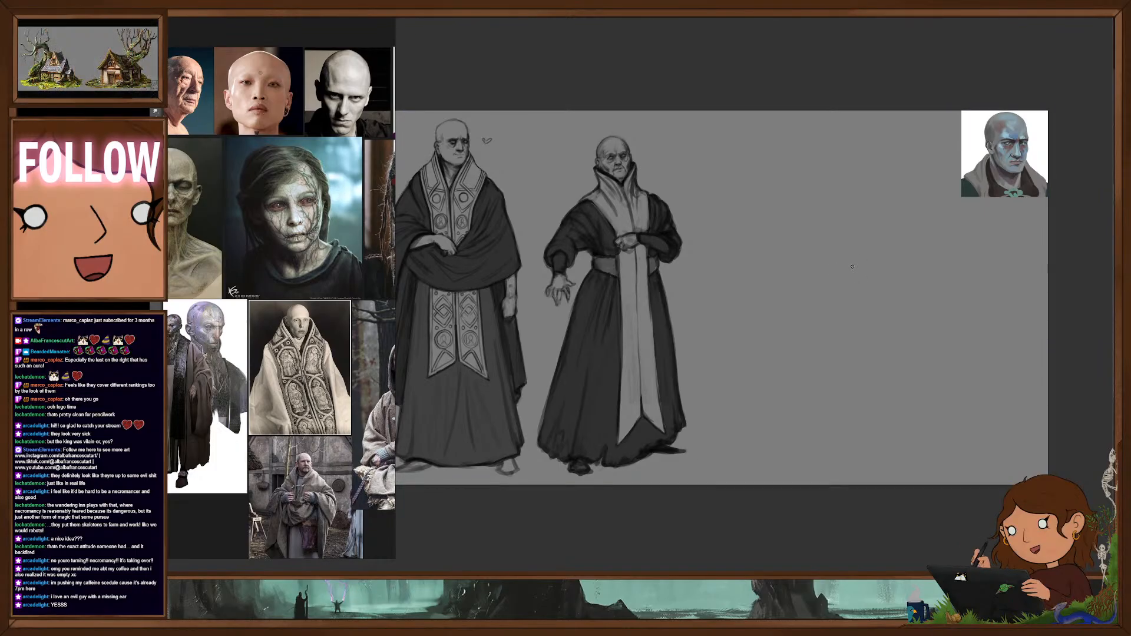
scroll(301, 156, "up", 2)
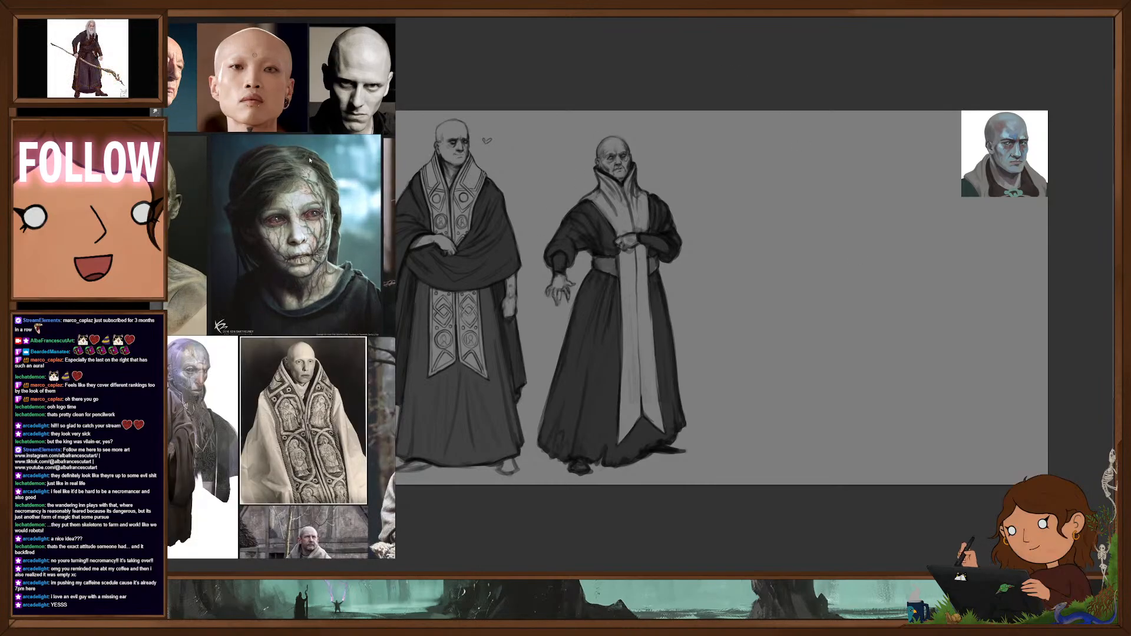
mouse_move(308, 158)
left_mouse_down()
mouse_move(250, 181)
mouse_move(193, 180)
mouse_move(304, 172)
left_mouse_up()
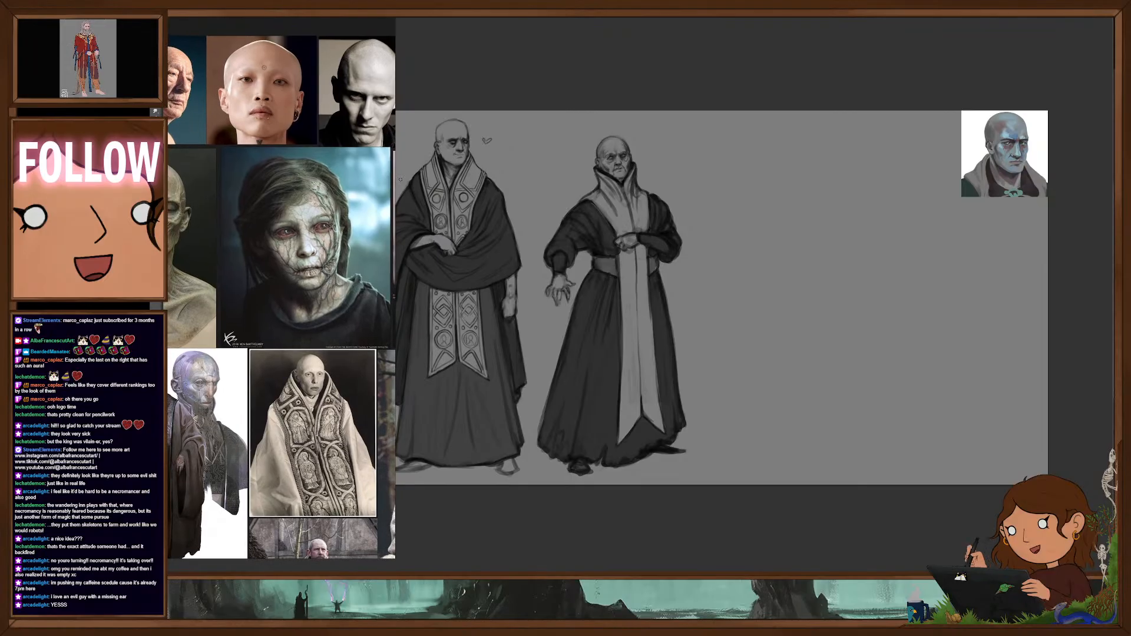
left_click_drag(396, 164, 425, 165)
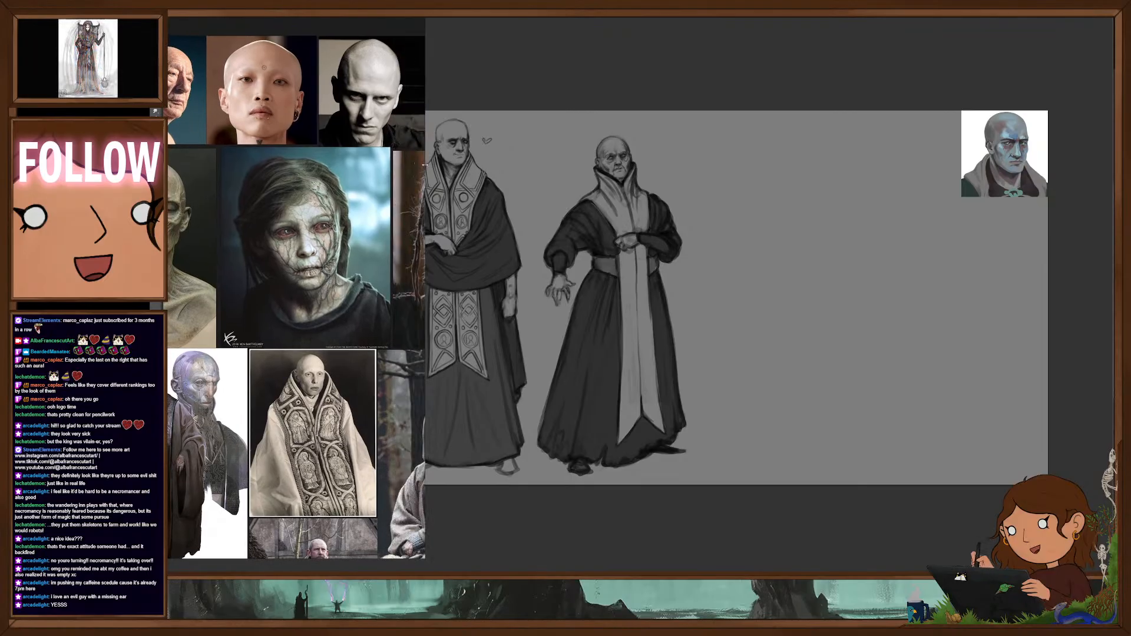
left_click_drag(354, 183, 389, 177)
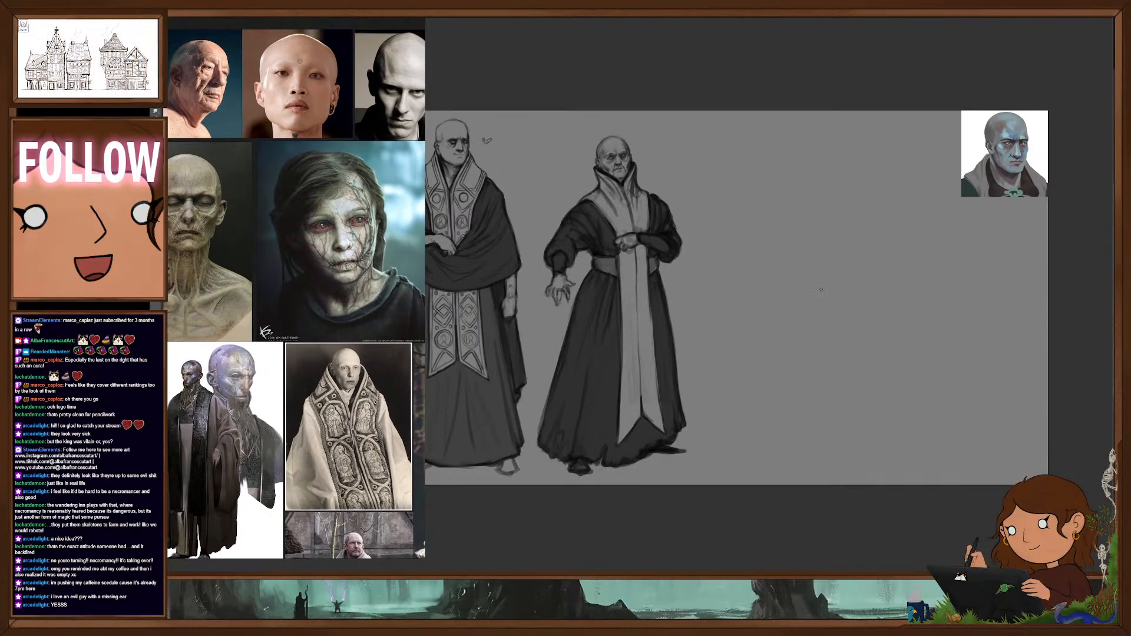
- Sketch a large faint head circle with crossing vertical and horizontal guide lines in the sheet's empty area
left_click_drag(838, 244, 847, 304)
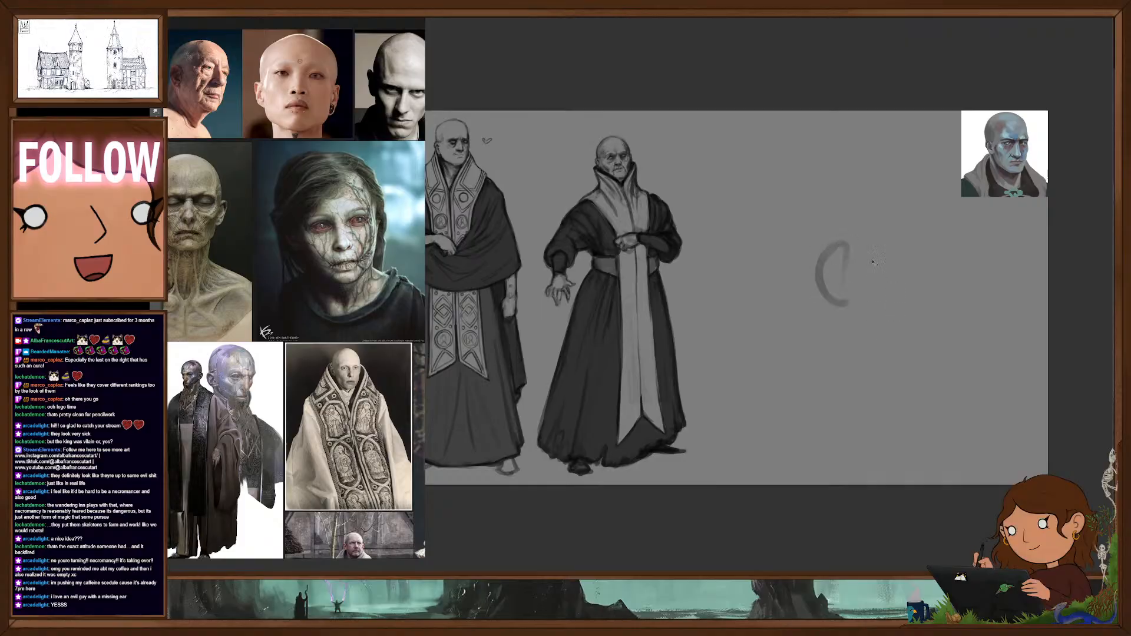
key("ctrl+z")
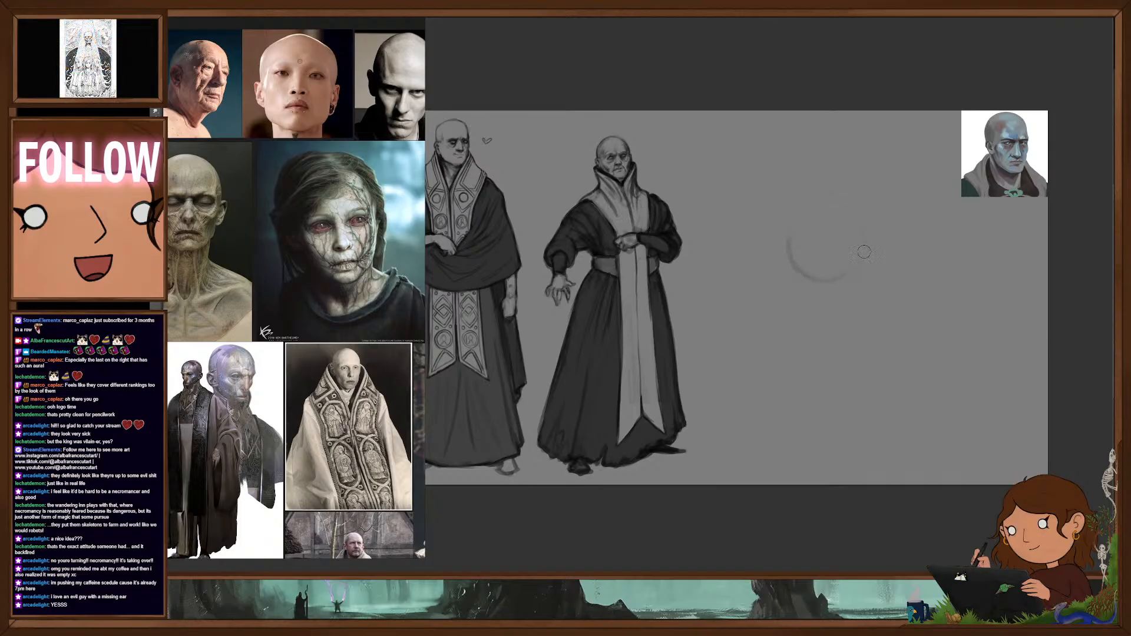
mouse_move(778, 216)
left_mouse_down()
mouse_move(852, 275)
mouse_move(841, 189)
left_mouse_up()
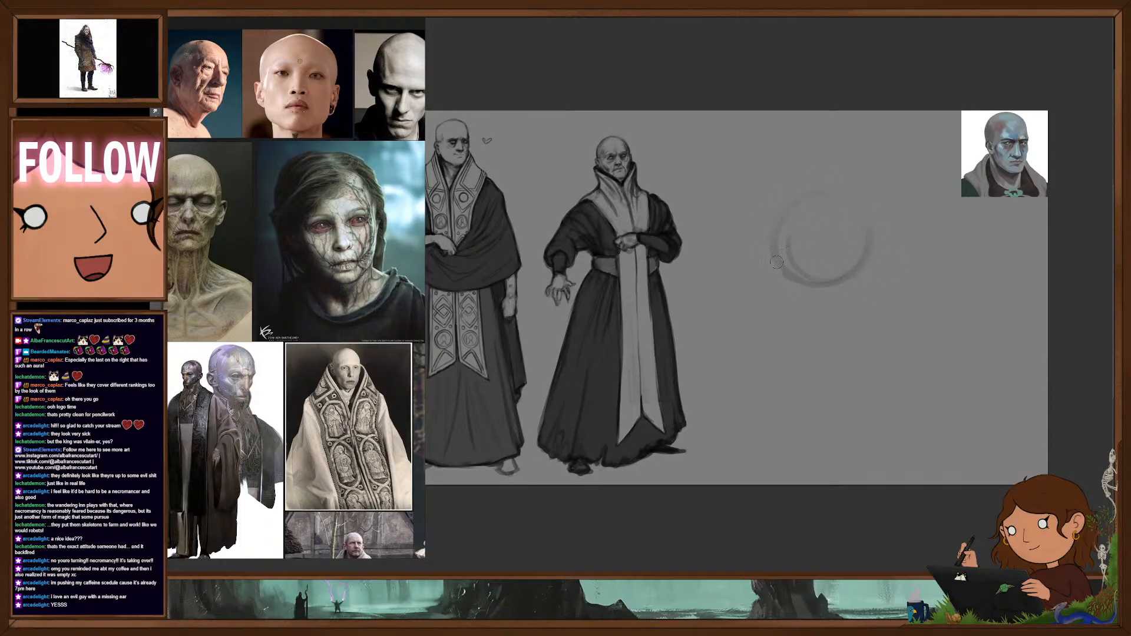
mouse_move(776, 262)
left_mouse_down()
mouse_move(872, 269)
mouse_move(792, 280)
left_mouse_up()
left_click_drag(828, 209, 814, 288)
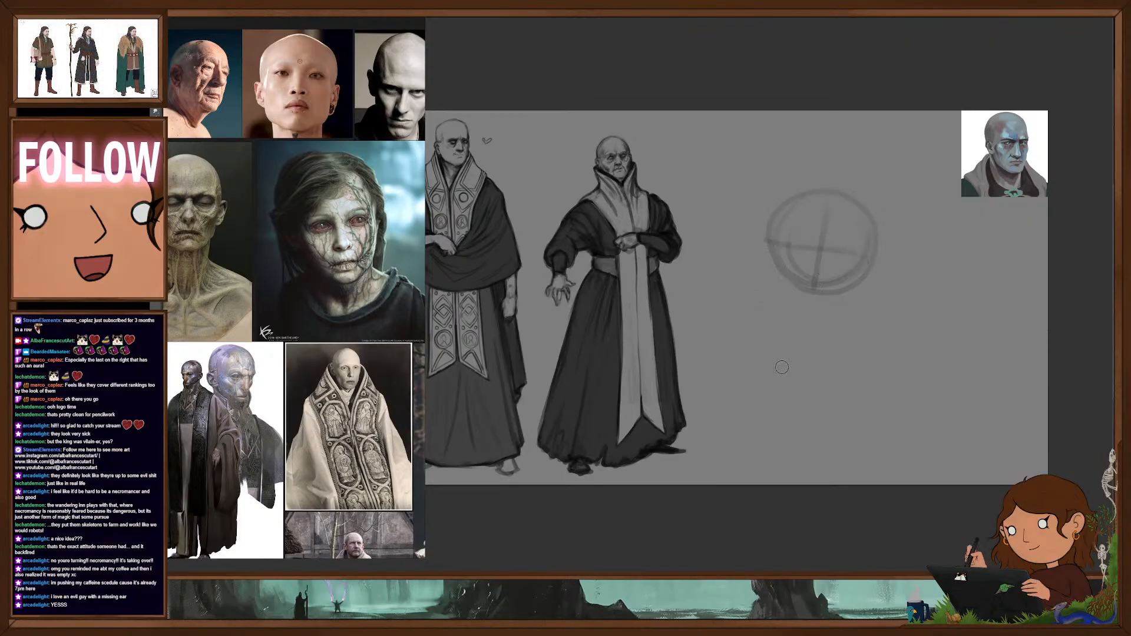
- Add the straight sides of the face and a tapered jaw and chin beneath the head circle
mouse_move(770, 249)
left_mouse_down()
mouse_move(759, 331)
mouse_move(790, 332)
mouse_move(812, 350)
left_mouse_up()
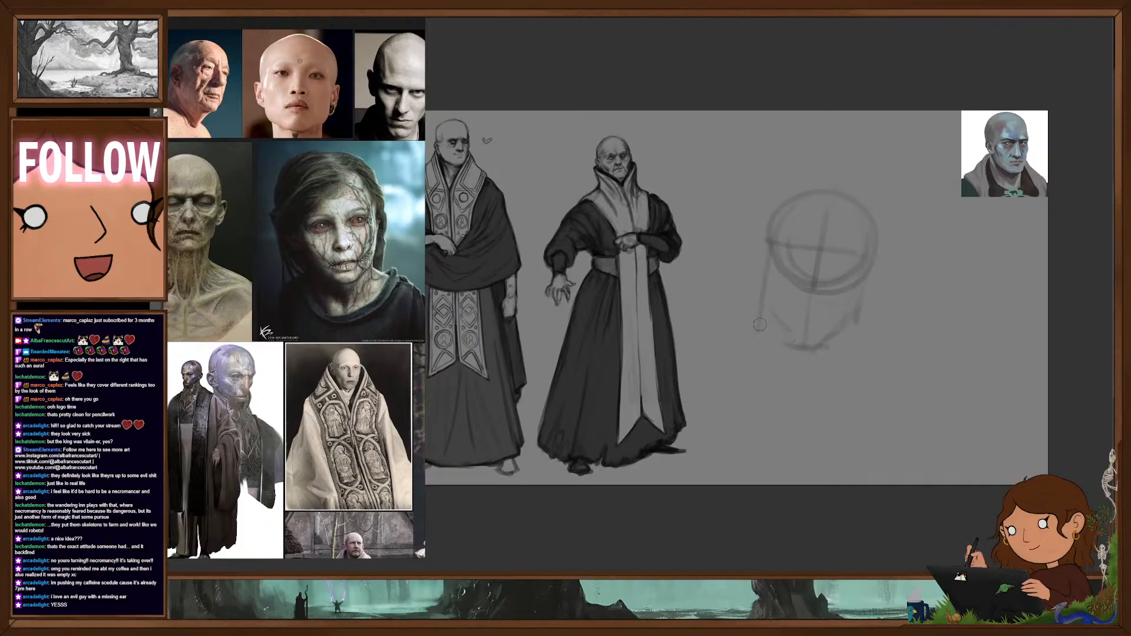
mouse_move(767, 254)
left_mouse_down()
mouse_move(760, 318)
mouse_move(785, 342)
left_mouse_up()
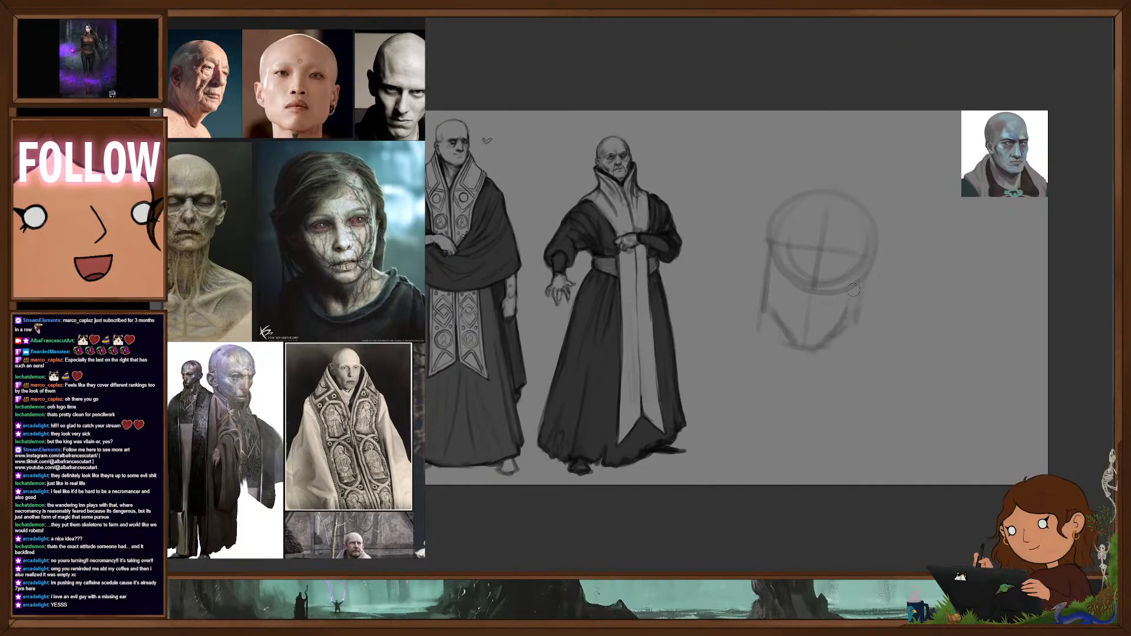
mouse_move(863, 278)
left_mouse_down()
mouse_move(857, 314)
mouse_move(876, 266)
mouse_move(867, 280)
left_mouse_up()
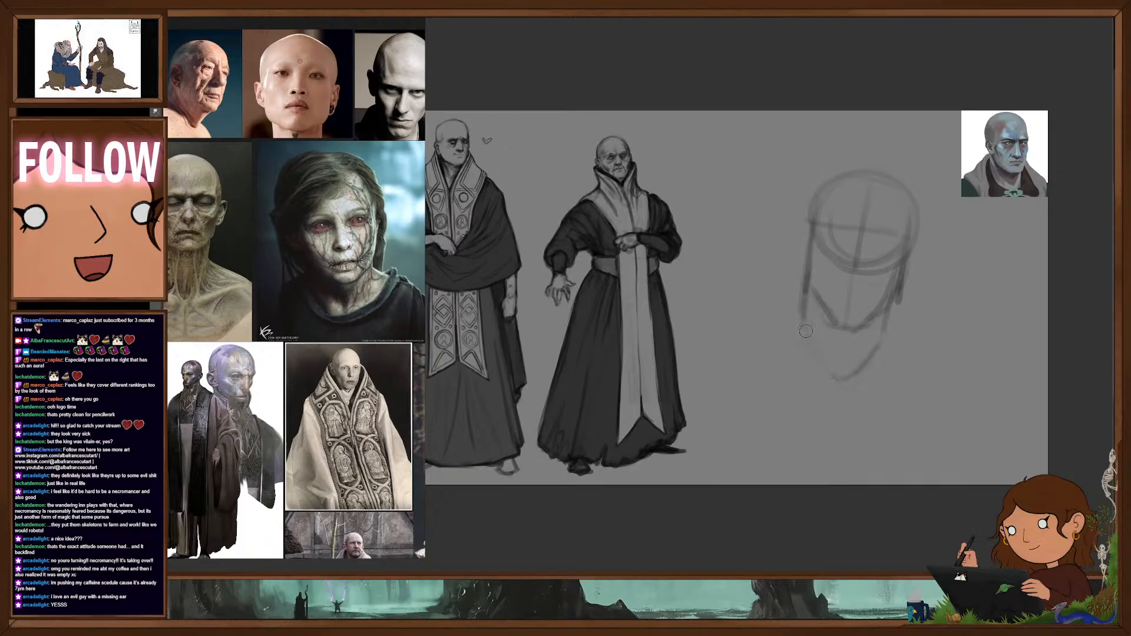
- Rough in the sloping shoulders, collar lines and both ears, and strengthen the neck lines below the jaw
left_click_drag(806, 316, 750, 330)
left_click_drag(879, 344, 932, 388)
left_click_drag(740, 349, 801, 405)
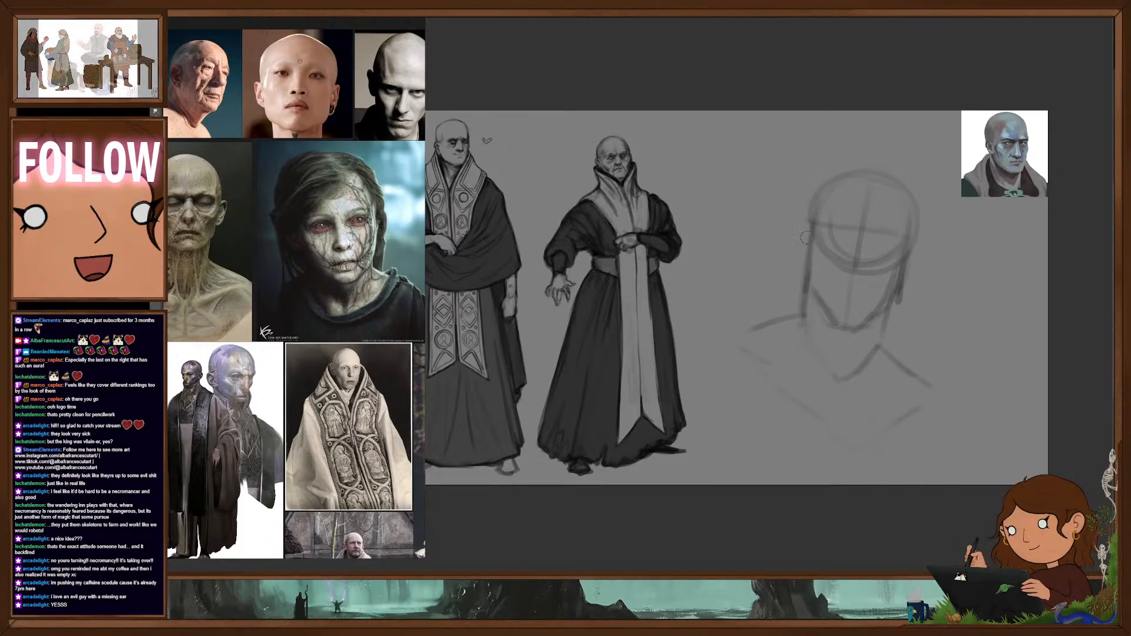
left_click_drag(808, 224, 805, 256)
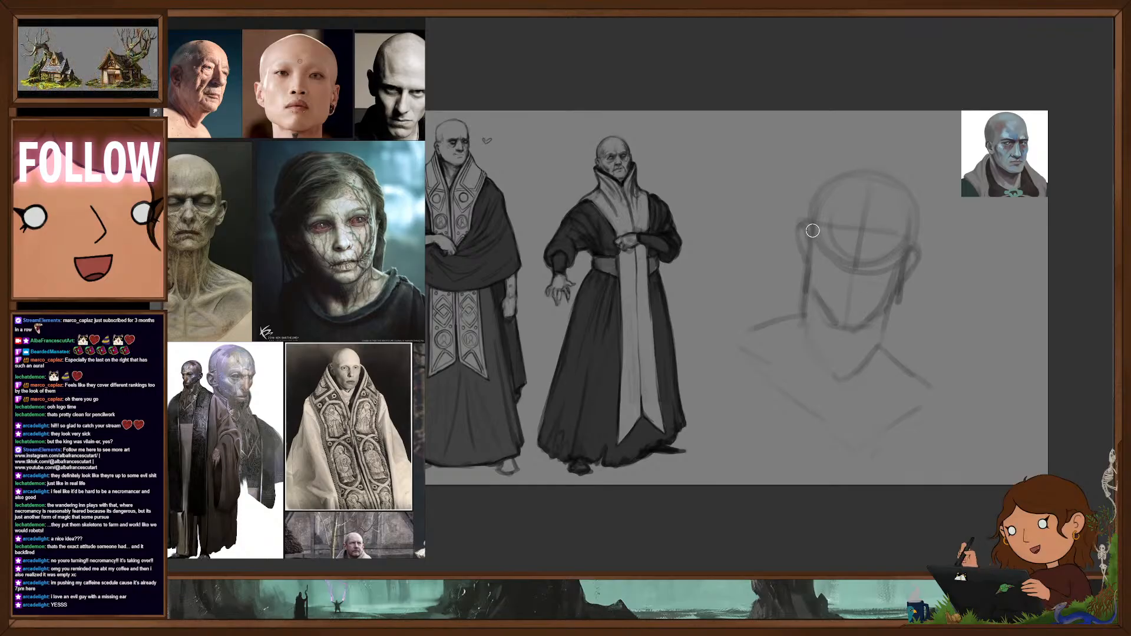
mouse_move(804, 290)
left_mouse_down()
mouse_move(806, 333)
mouse_move(844, 359)
mouse_move(842, 398)
left_mouse_up()
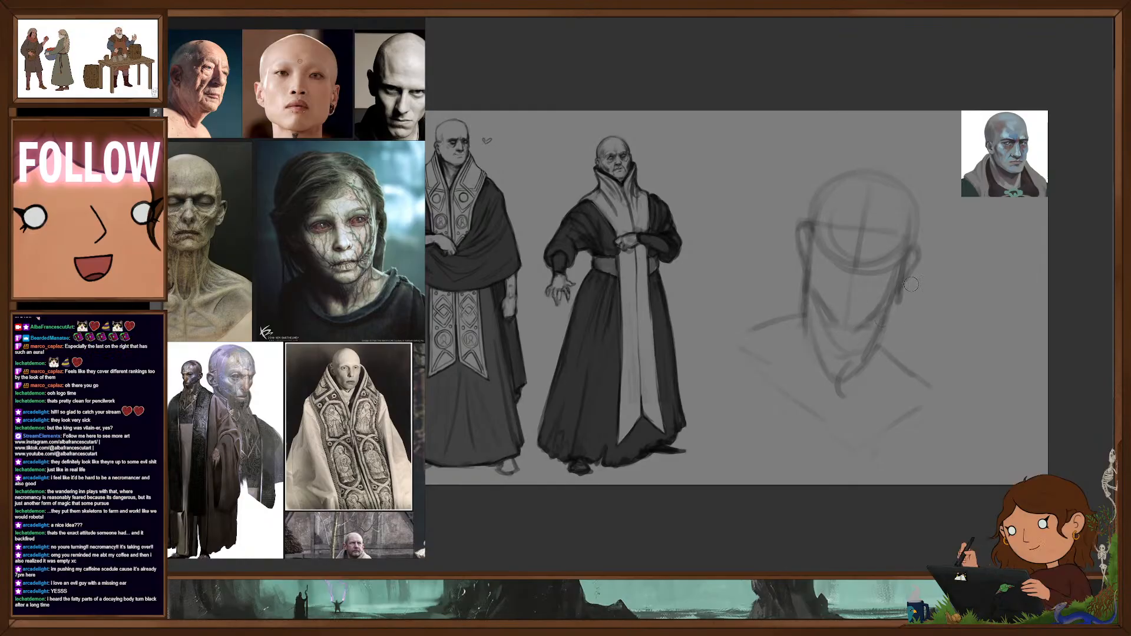
- Lighten the construction lines across the face and around the ears, and redraw both ears with darker strokes
key("e")
mouse_move(874, 240)
left_mouse_down()
mouse_move(837, 241)
mouse_move(858, 236)
mouse_move(845, 233)
mouse_move(907, 274)
left_mouse_up()
left_click_drag(810, 239, 803, 265)
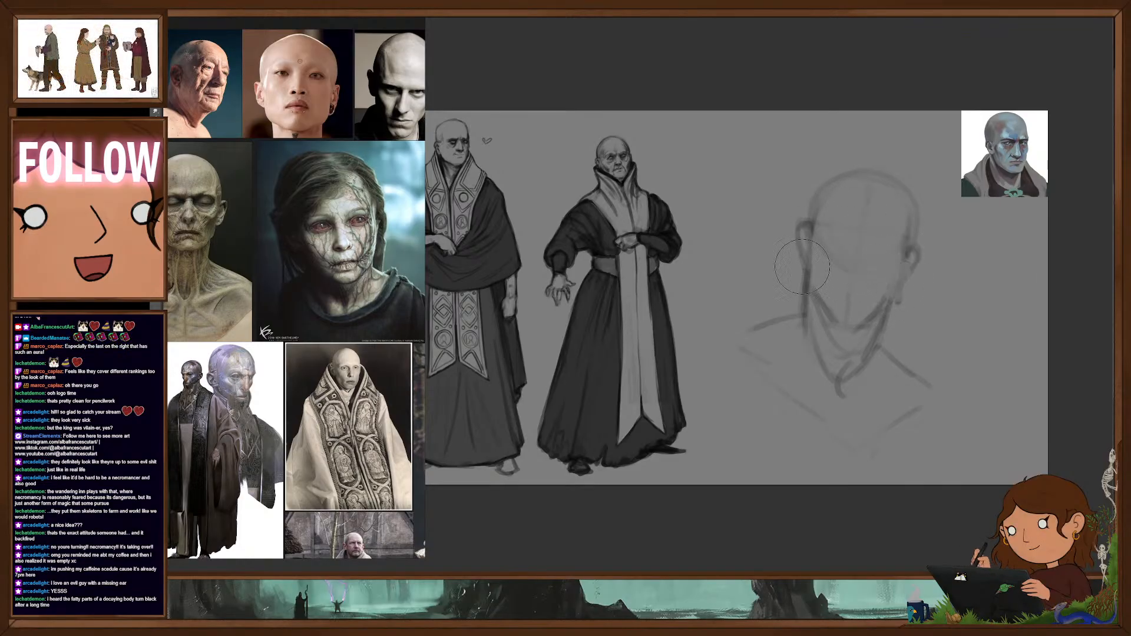
left_click_drag(914, 277, 913, 311)
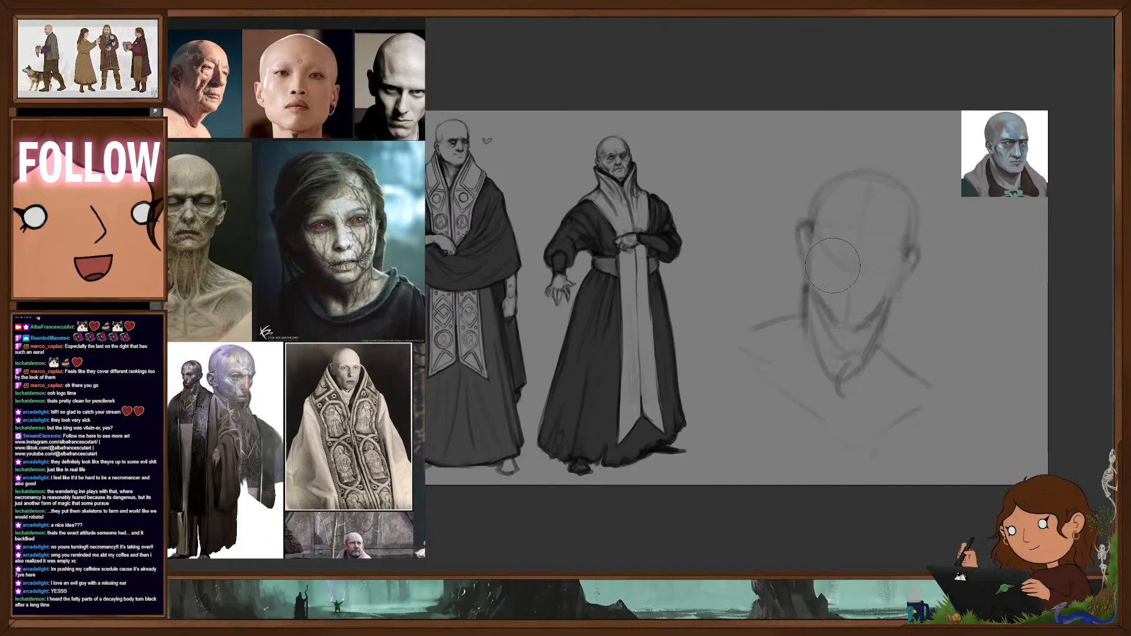
key("b")
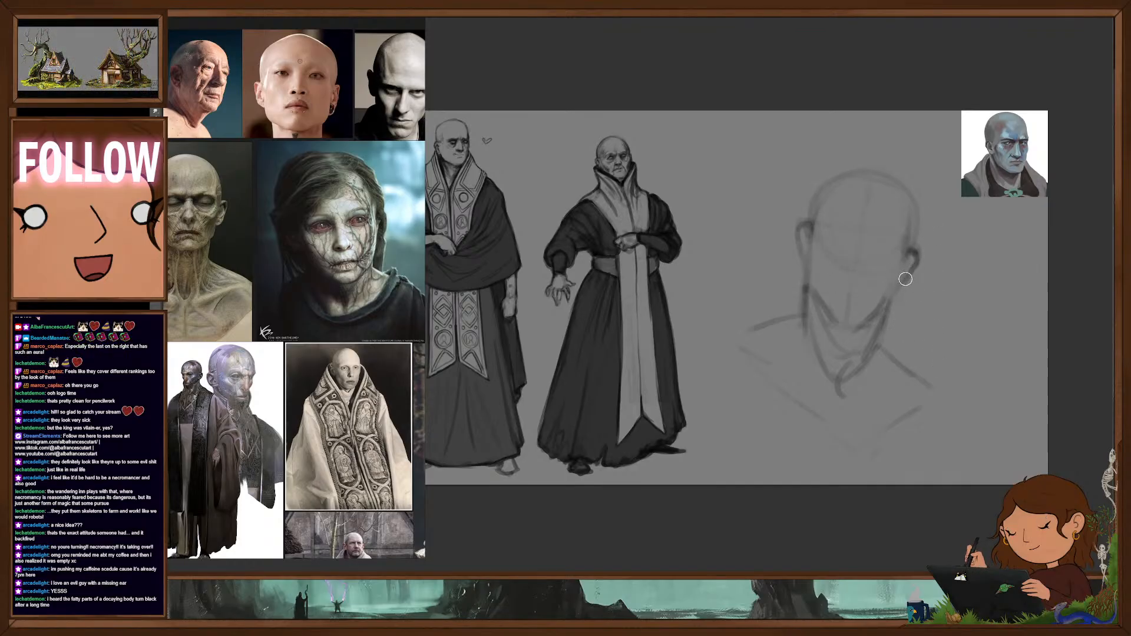
left_click_drag(906, 279, 893, 294)
left_click_drag(810, 231, 798, 265)
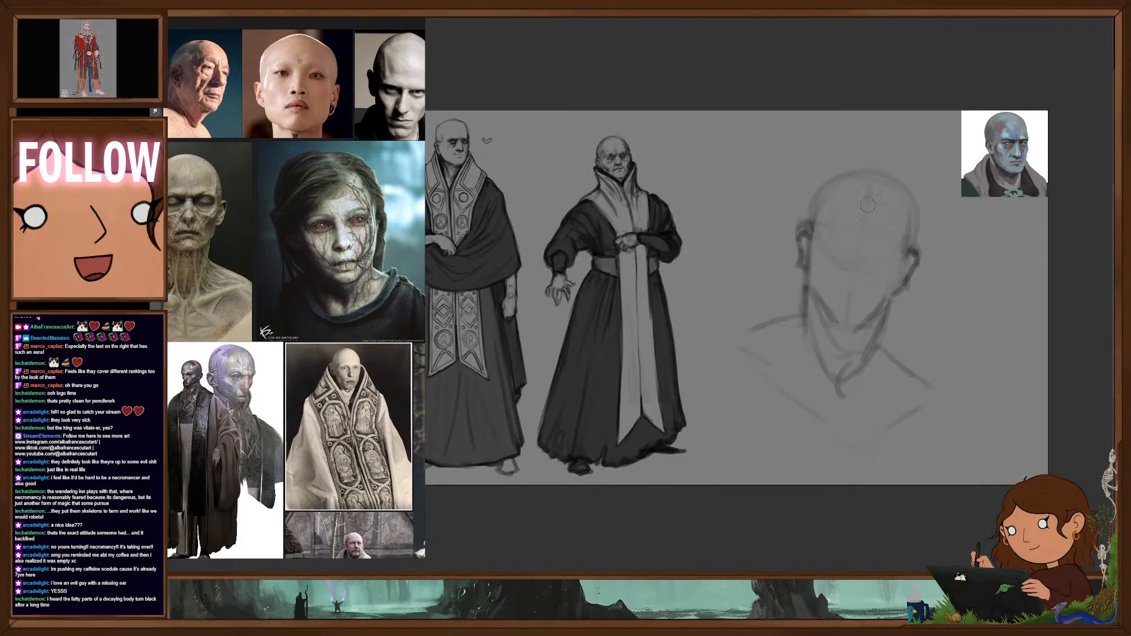
- Block in the brow, eye sockets, nose and closed mouth on the bald head, and firm up the jaw and chin lines
left_click_drag(819, 234, 885, 248)
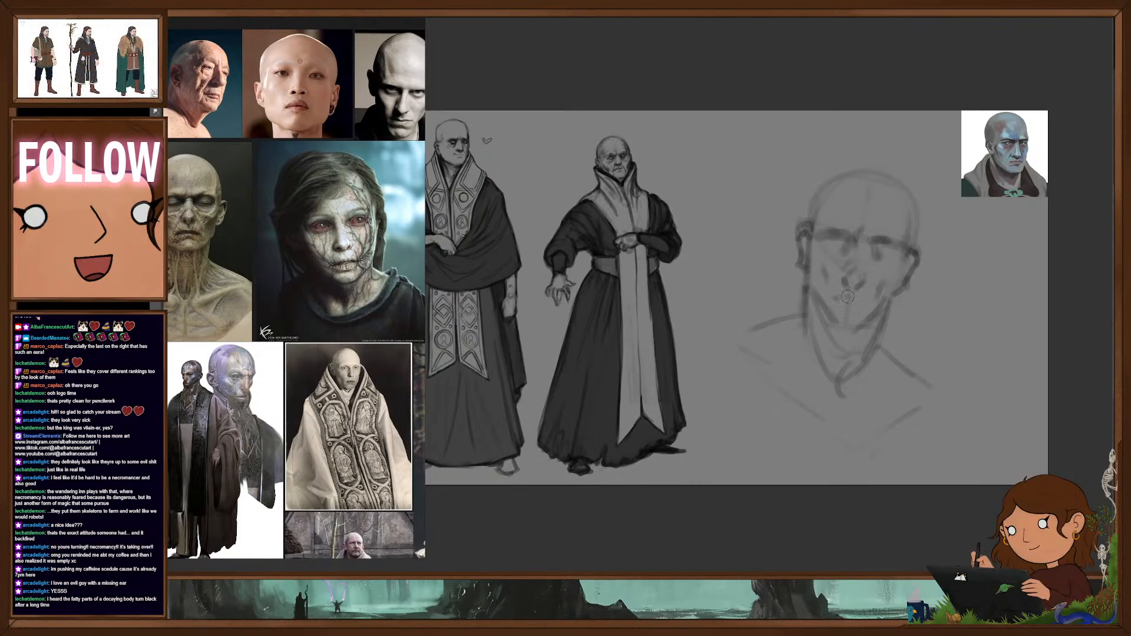
mouse_move(849, 300)
left_mouse_down()
mouse_move(885, 311)
mouse_move(866, 356)
mouse_move(871, 341)
left_mouse_up()
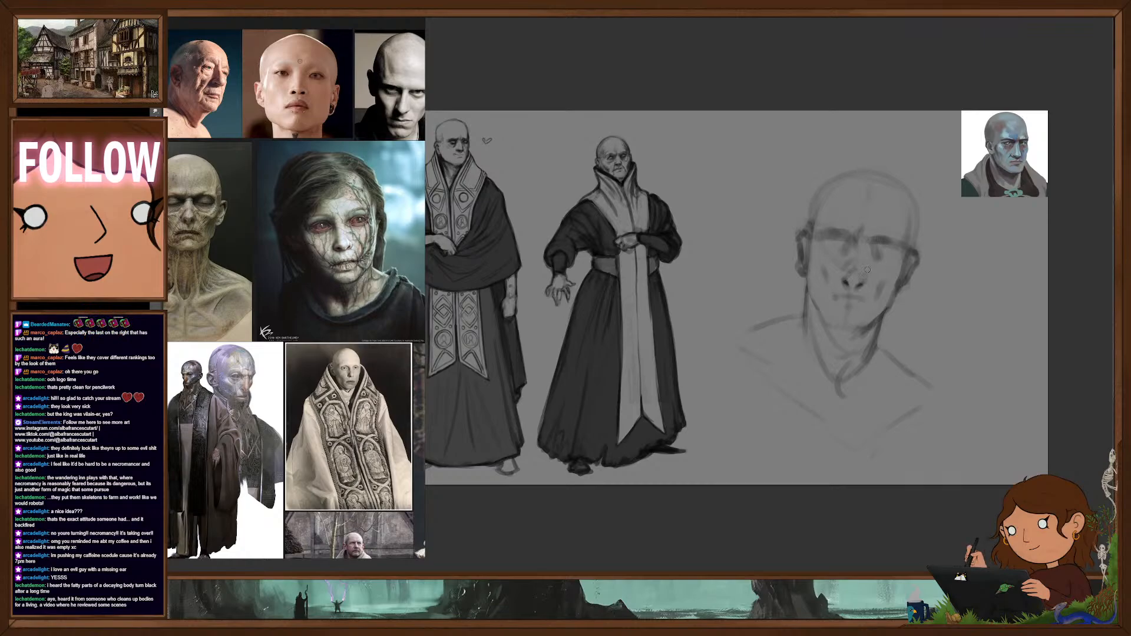
left_click_drag(849, 287, 854, 288)
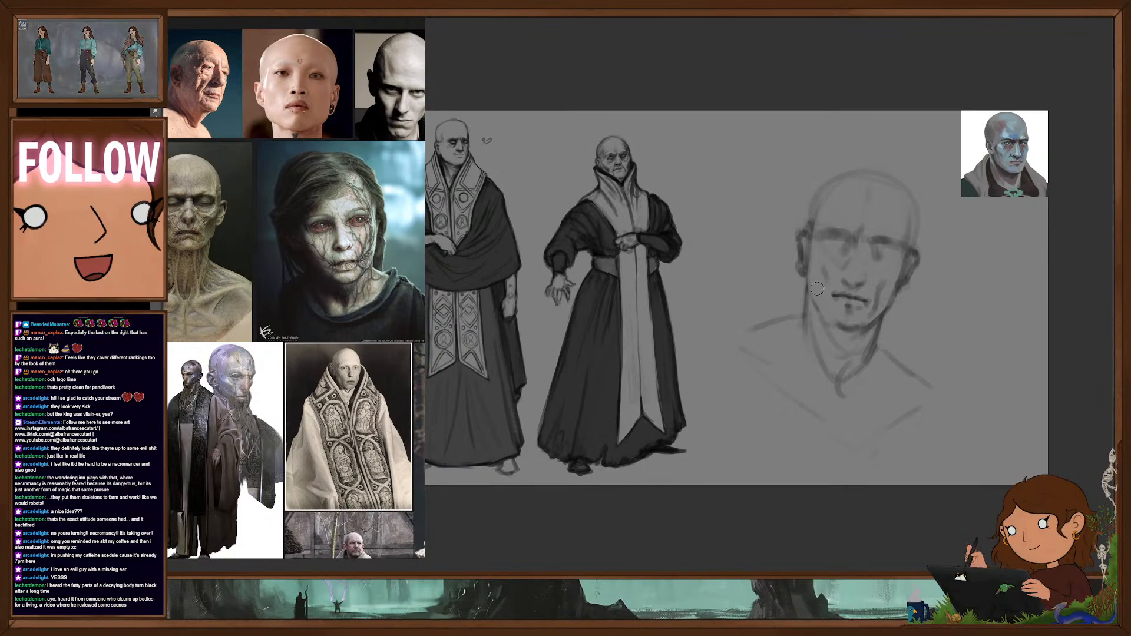
left_click_drag(820, 308, 832, 318)
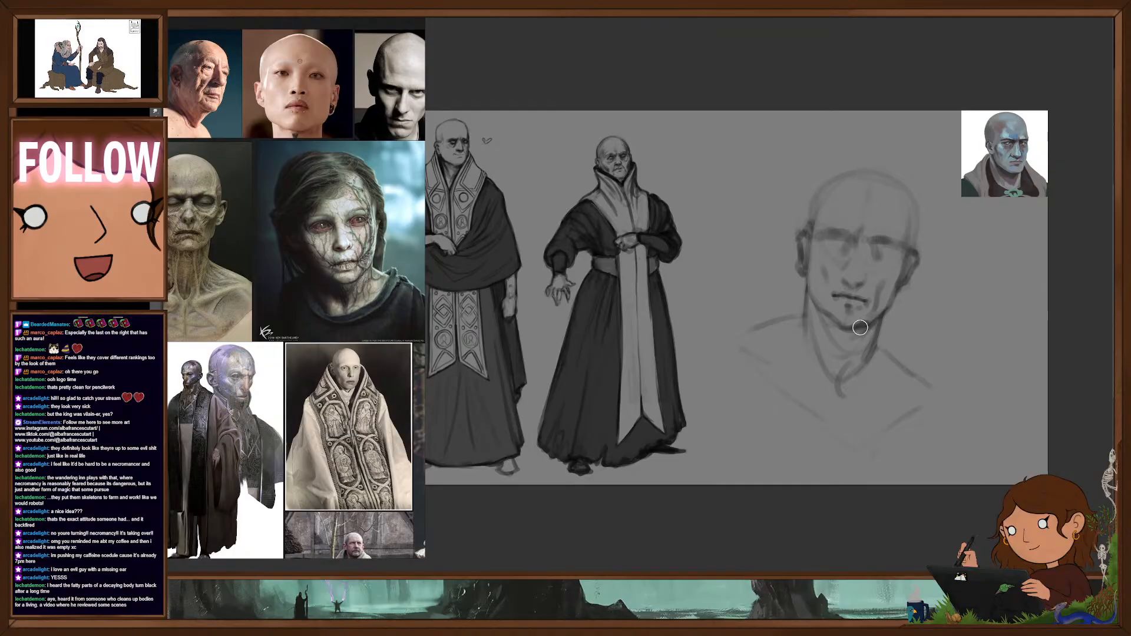
mouse_move(860, 328)
left_mouse_down()
mouse_move(886, 314)
mouse_move(856, 326)
left_mouse_up()
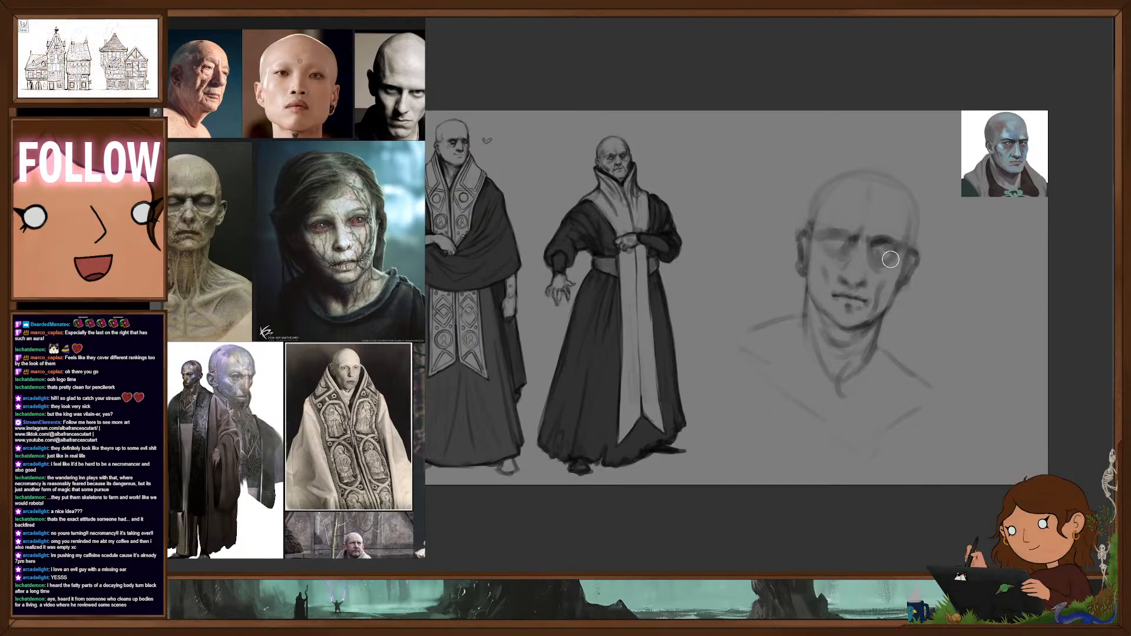
- Darken the eyes, brows, hollow cheeks and under-jaw shadow, and shift the head sketch slightly up and toward the robed figures
left_click_drag(833, 247, 842, 240)
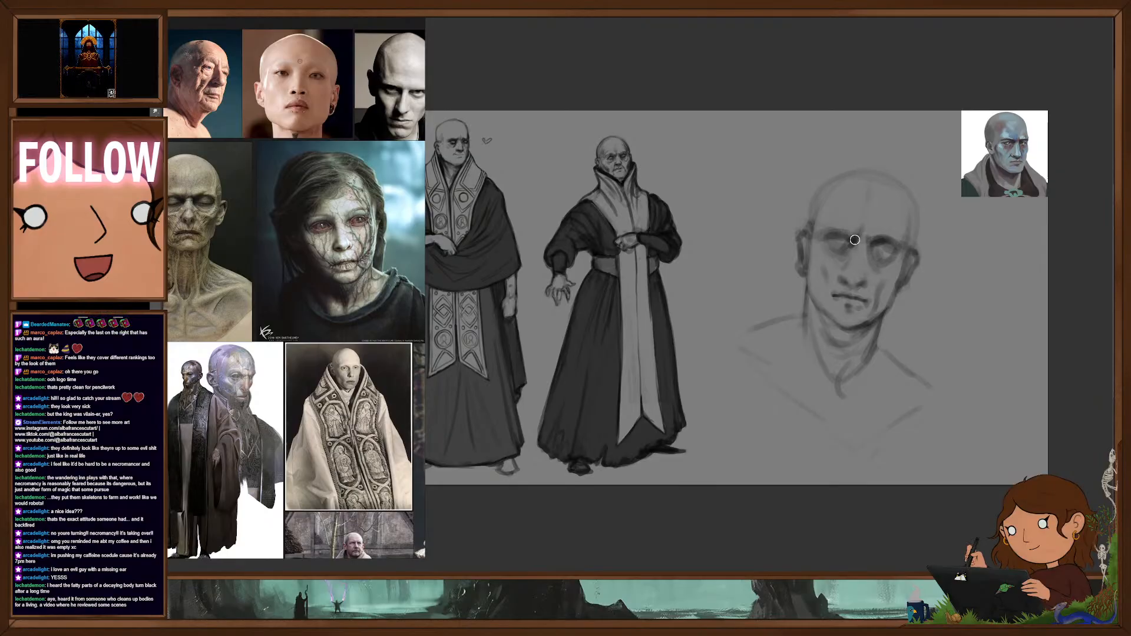
mouse_move(855, 240)
left_mouse_down()
mouse_move(840, 235)
mouse_move(879, 253)
left_mouse_up()
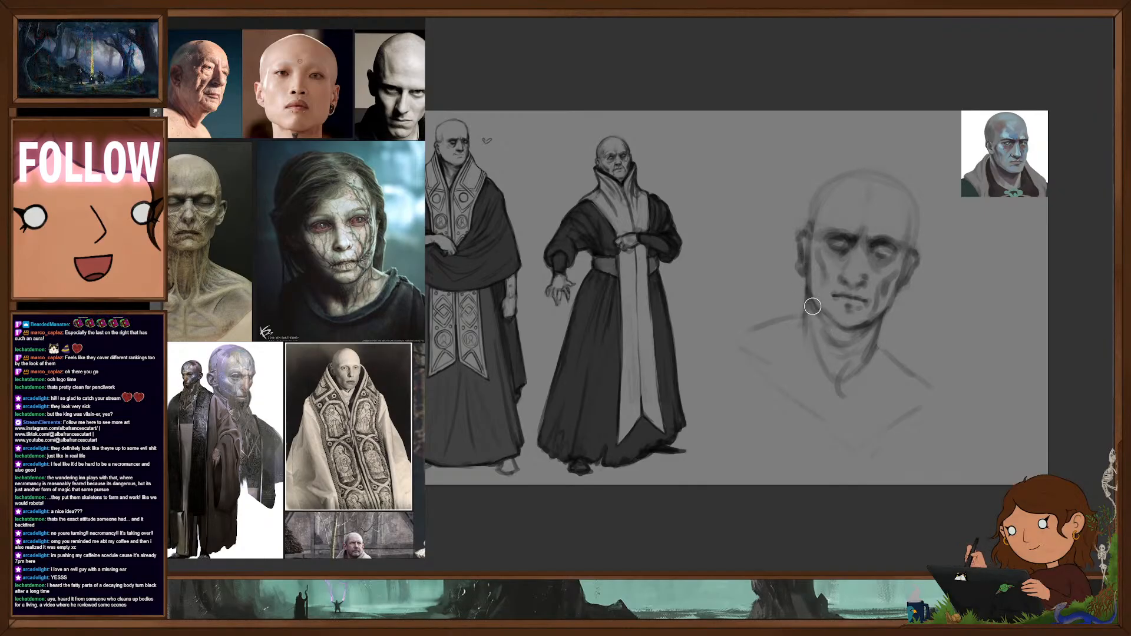
left_click_drag(813, 306, 836, 332)
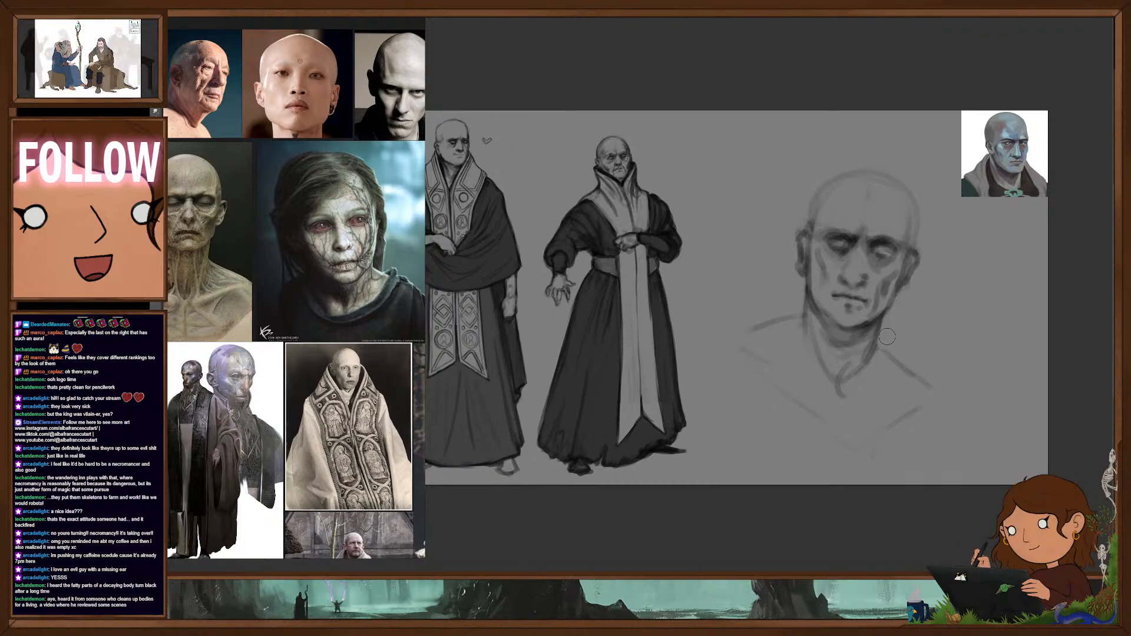
mouse_move(886, 368)
left_mouse_down()
mouse_move(856, 318)
mouse_move(885, 371)
left_mouse_up()
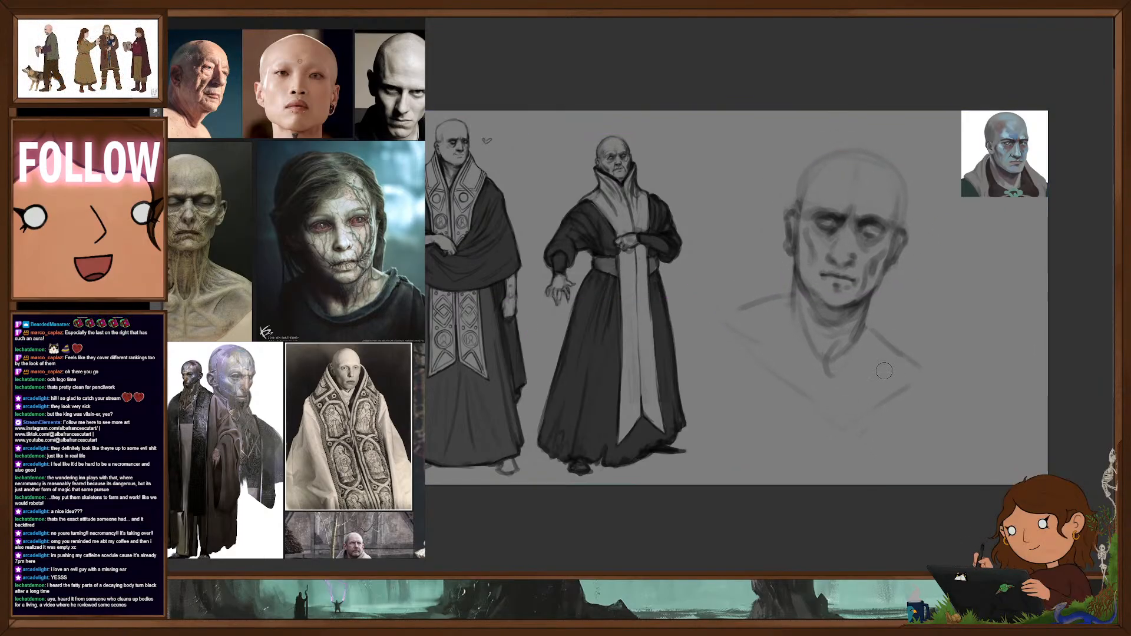
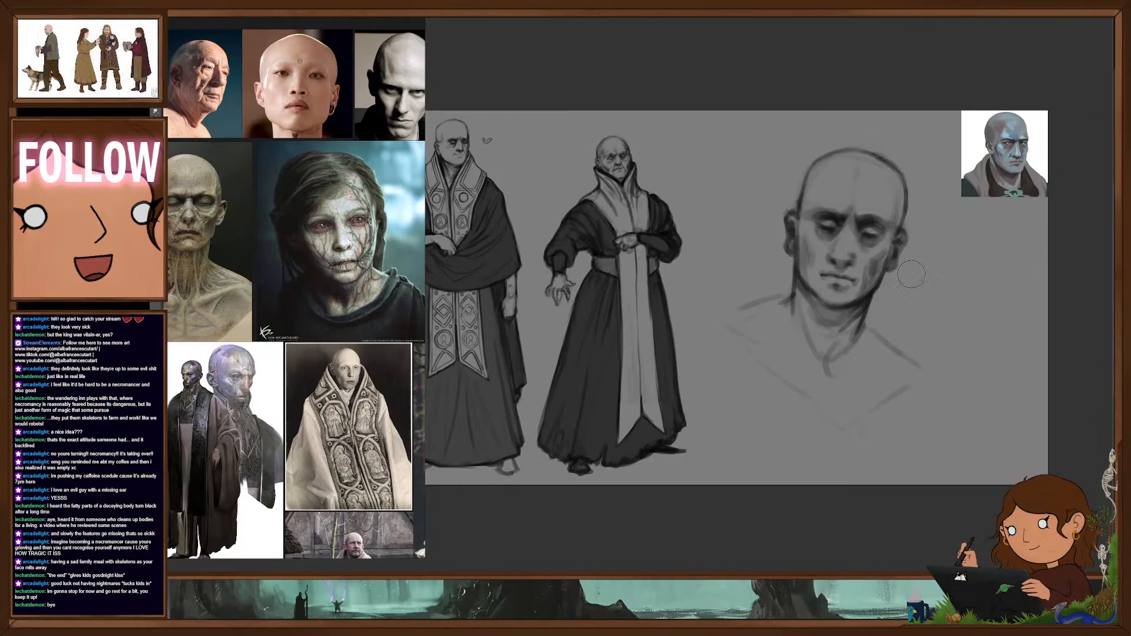
- Duplicate the bald head sketch, place the copy lower down beside the original, and adjust the spacing between the two heads
left_click_drag(912, 302, 906, 322)
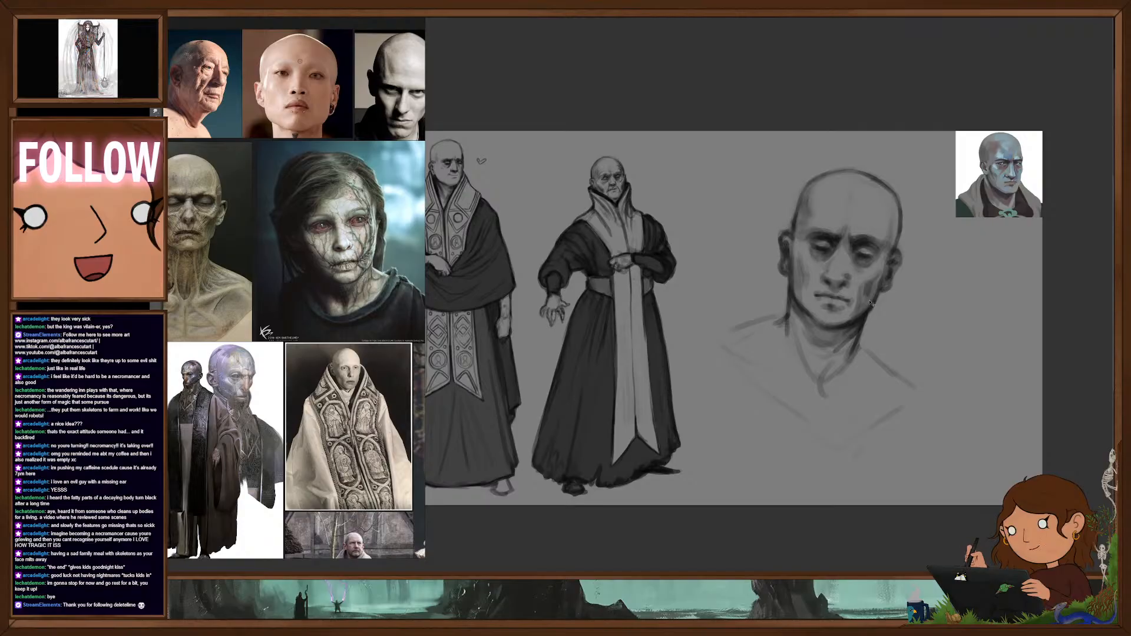
key("ctrl+j")
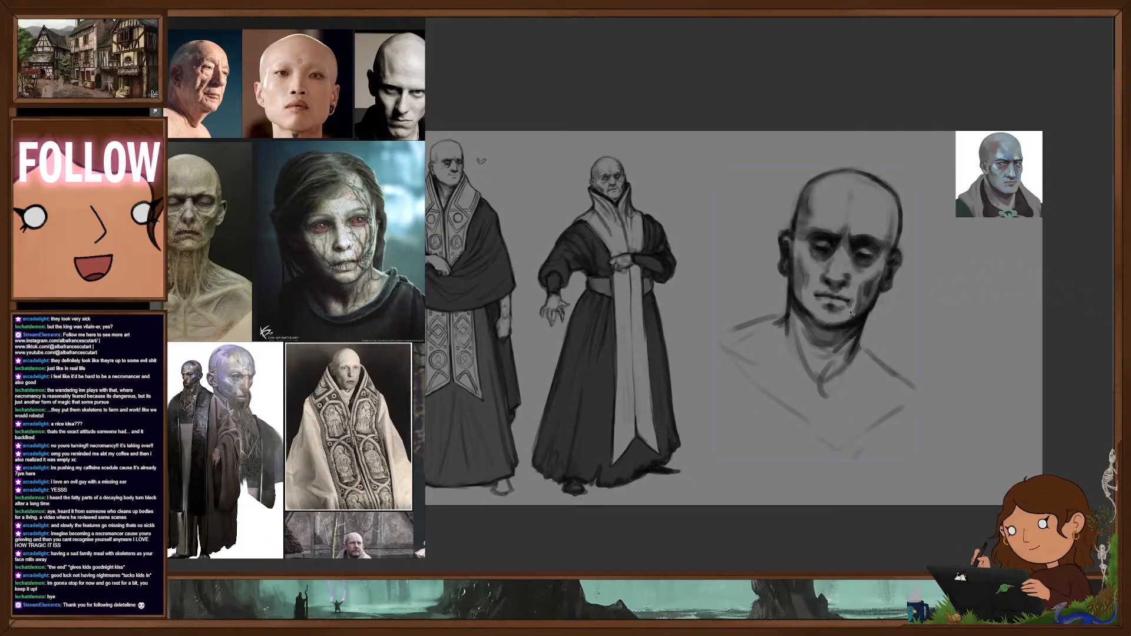
mouse_move(850, 314)
left_mouse_down()
mouse_move(889, 383)
mouse_move(937, 392)
mouse_move(982, 457)
left_mouse_up()
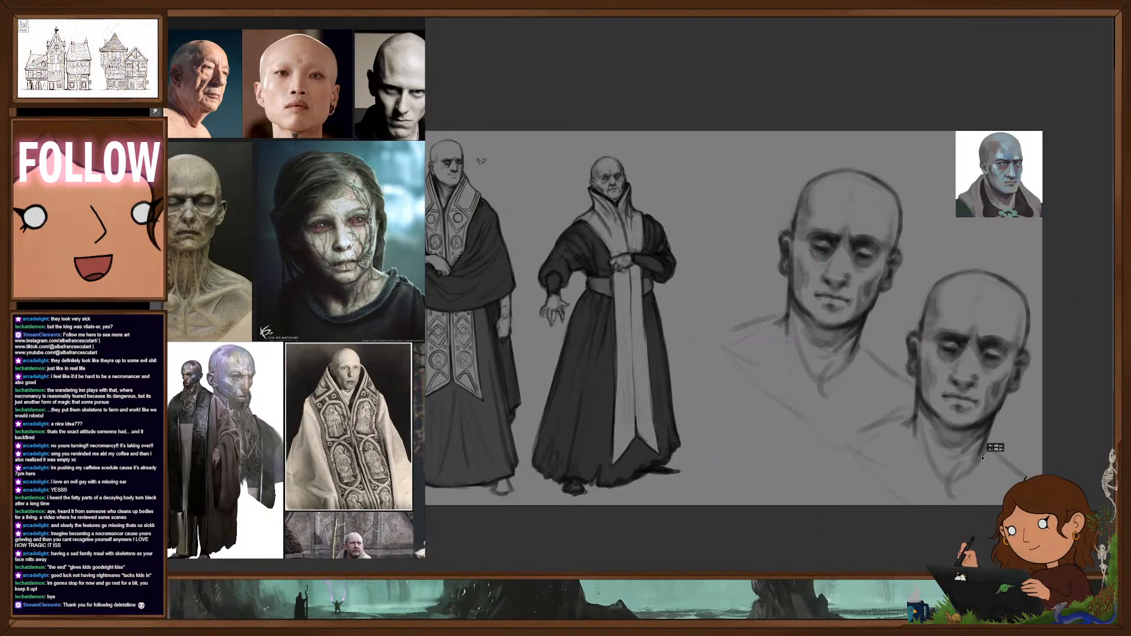
left_click_drag(824, 378, 775, 352)
mouse_move(973, 366)
left_mouse_down()
mouse_move(964, 352)
mouse_move(1018, 368)
mouse_move(981, 382)
mouse_move(946, 372)
left_mouse_up()
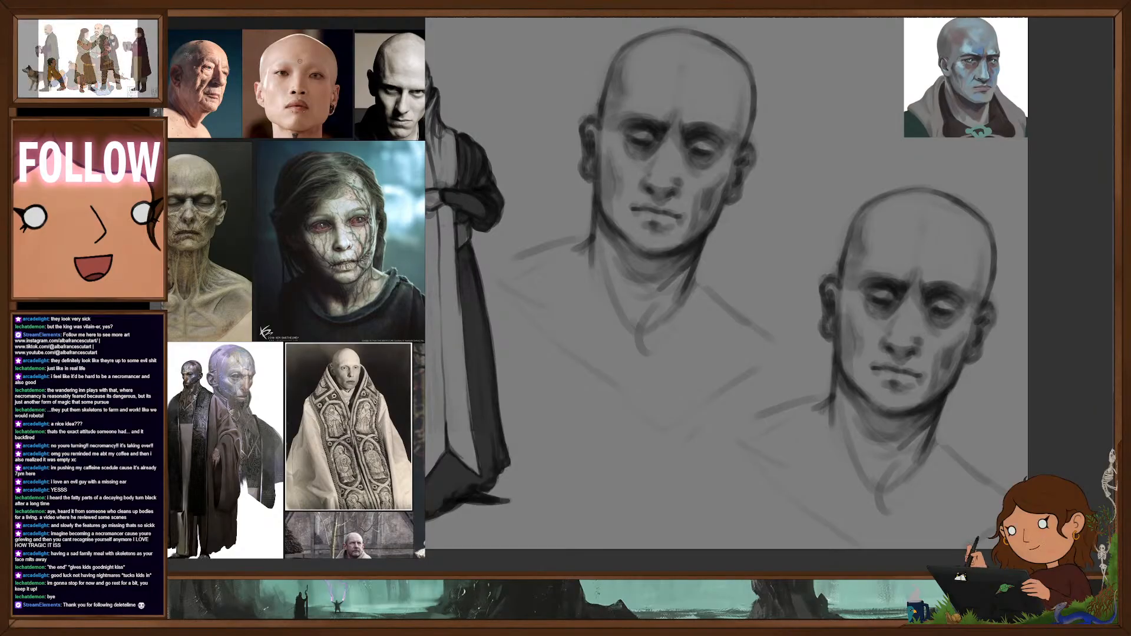
- Paint out the nose on the copied head and block in a dark skull-like nasal cavity
scroll(901, 342, "up", 1)
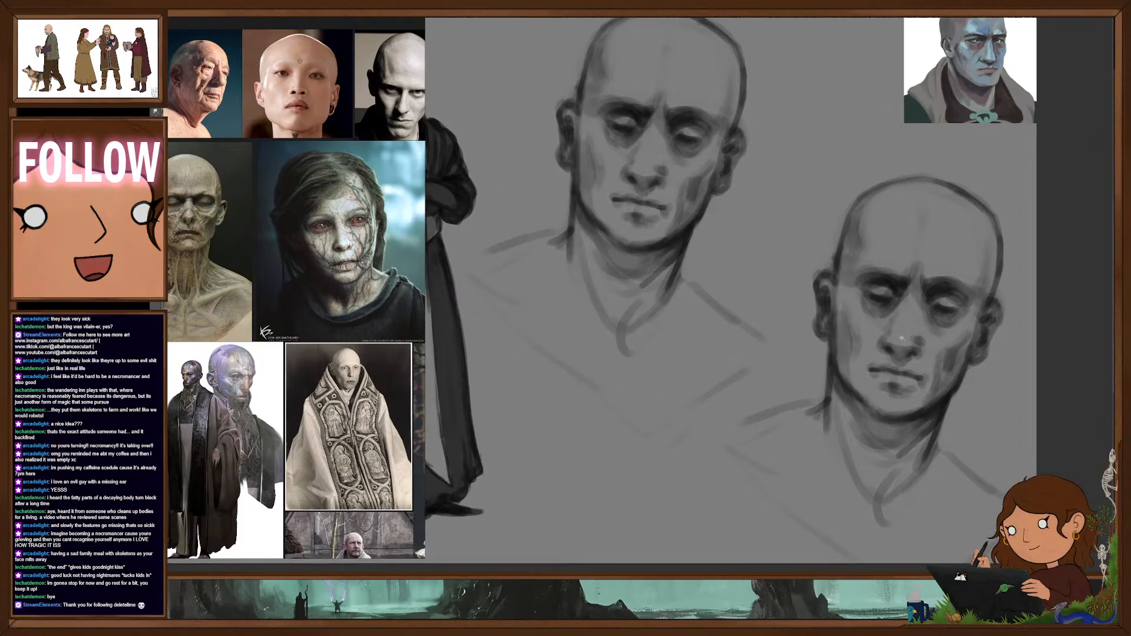
left_click_drag(913, 326, 901, 309)
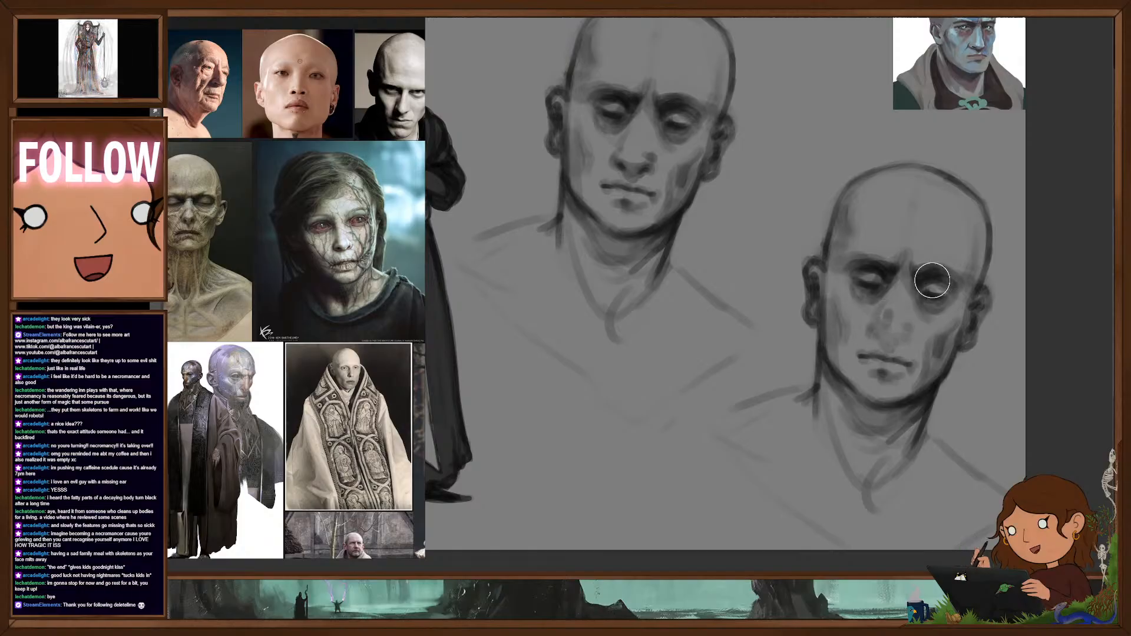
mouse_move(932, 281)
left_mouse_down()
mouse_move(901, 337)
mouse_move(882, 331)
mouse_move(884, 317)
left_mouse_up()
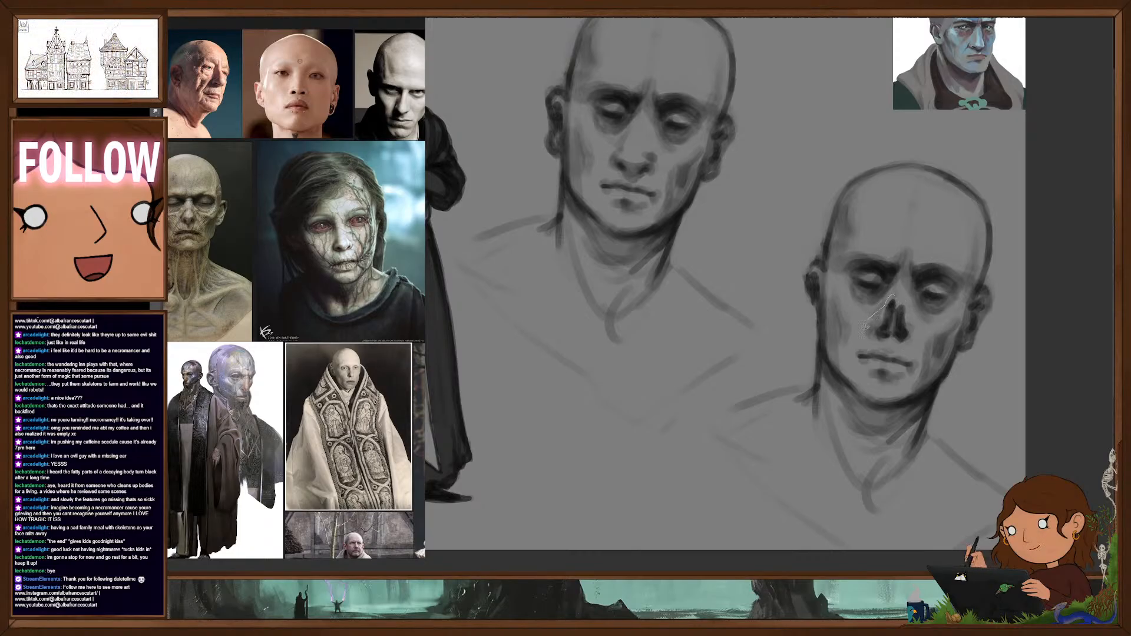
- Lasso the nasal cavity on the copied head, adjust its placement, and refine its dark openings and central ridge
left_click_drag(866, 325, 911, 352)
left_click_drag(910, 301, 894, 294)
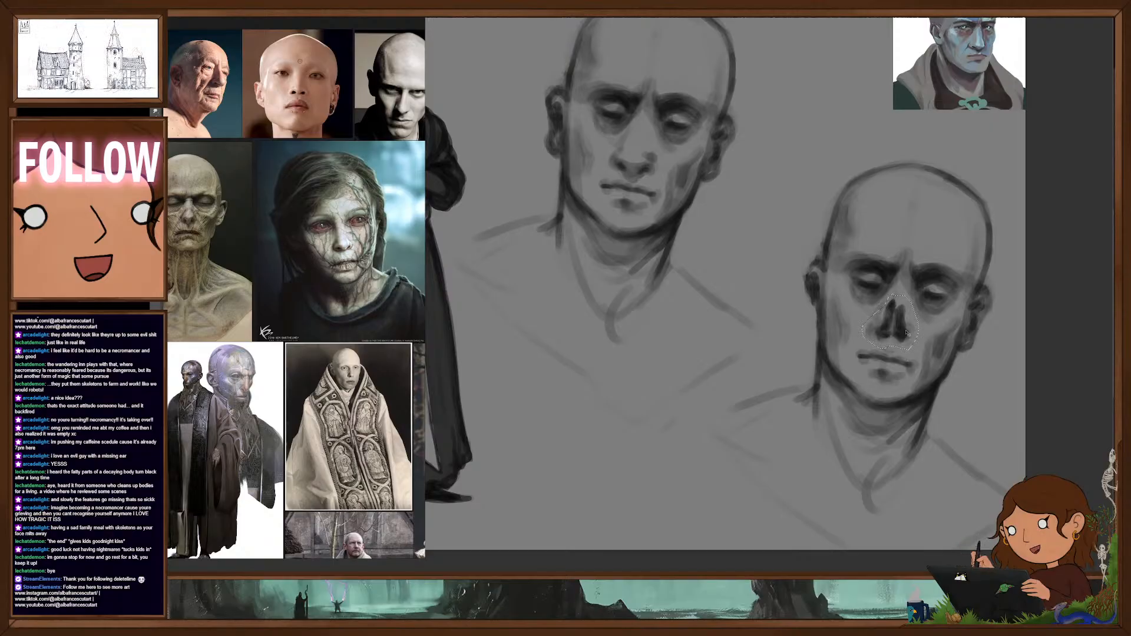
left_click_drag(910, 332, 909, 327)
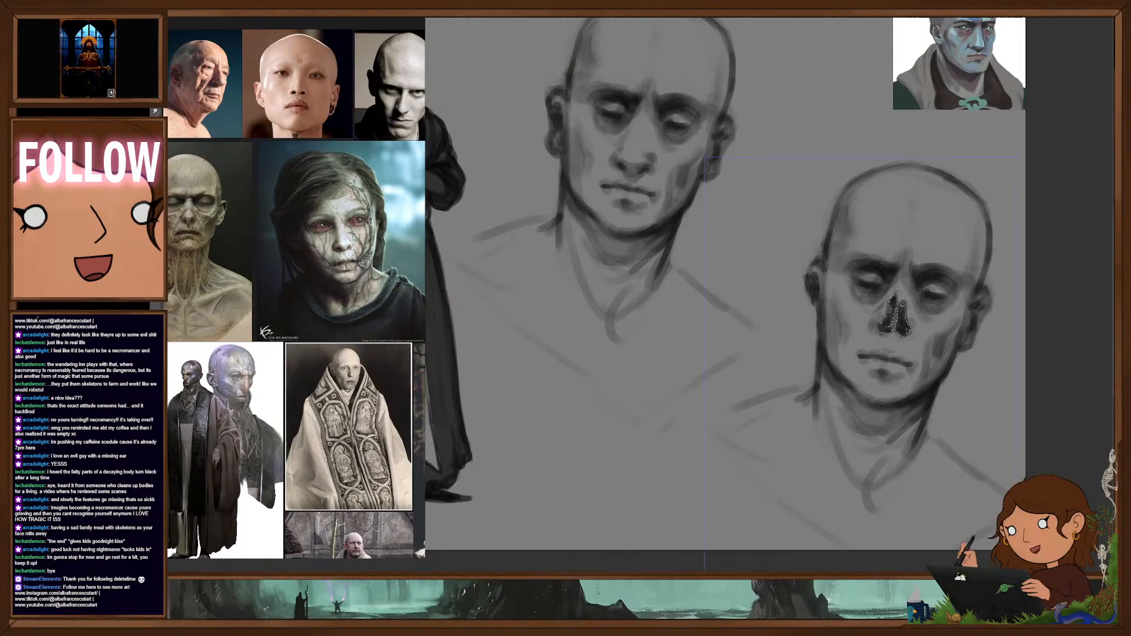
key("ctrl+d")
key("b")
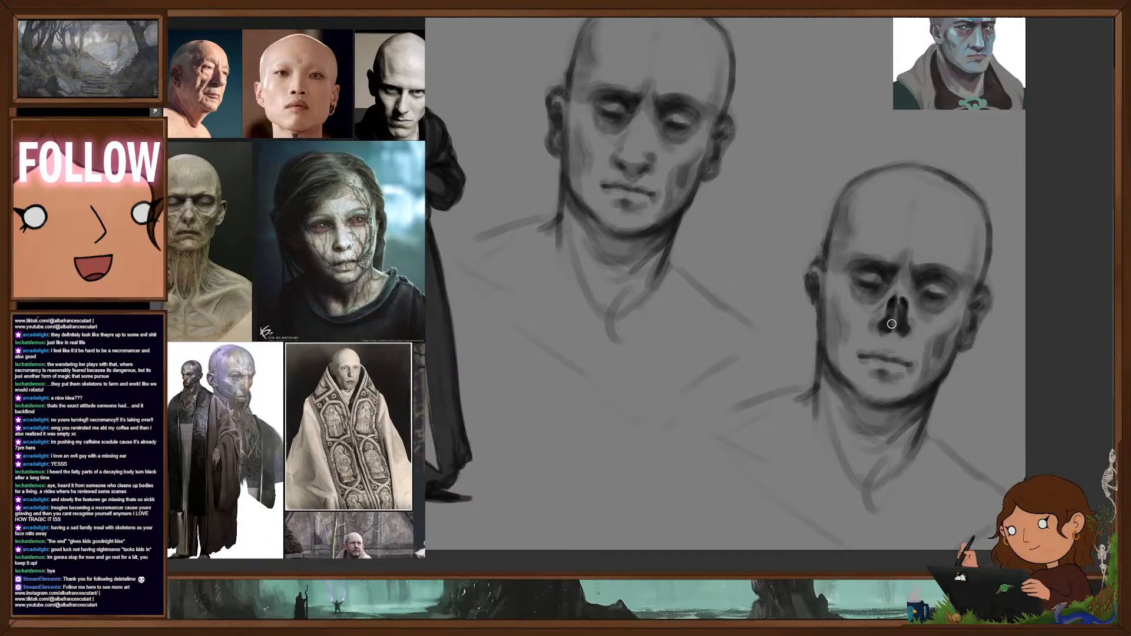
left_click_drag(892, 324, 902, 302)
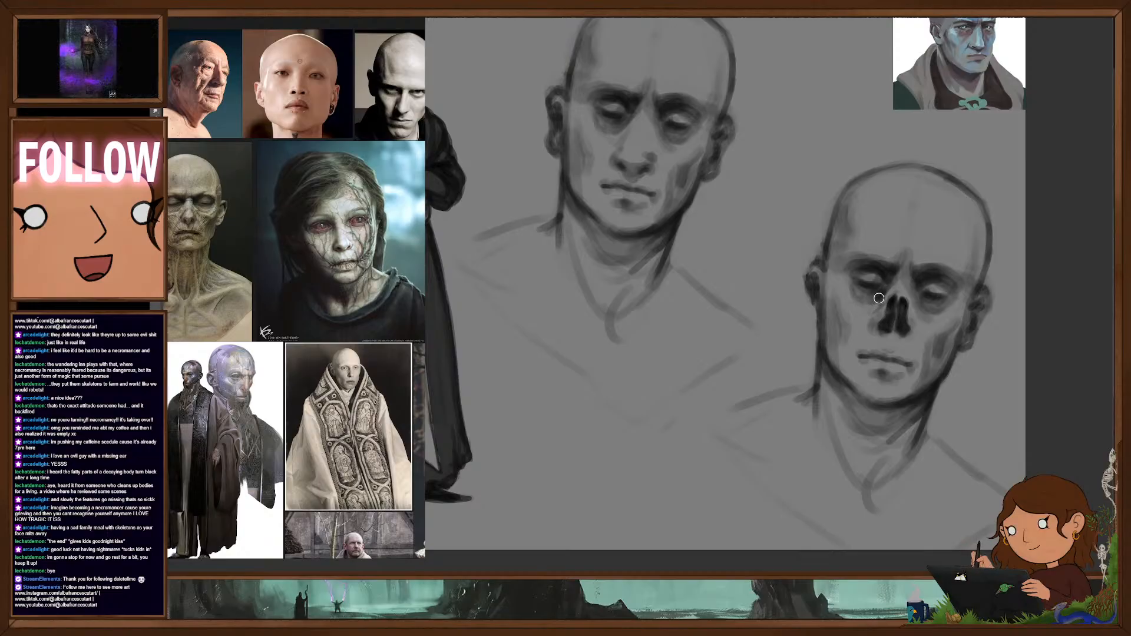
- Darken the under-eye hollows and mouth line on the copied head, and add a mottled patch of decay to the forehead
left_click_drag(879, 298, 868, 306)
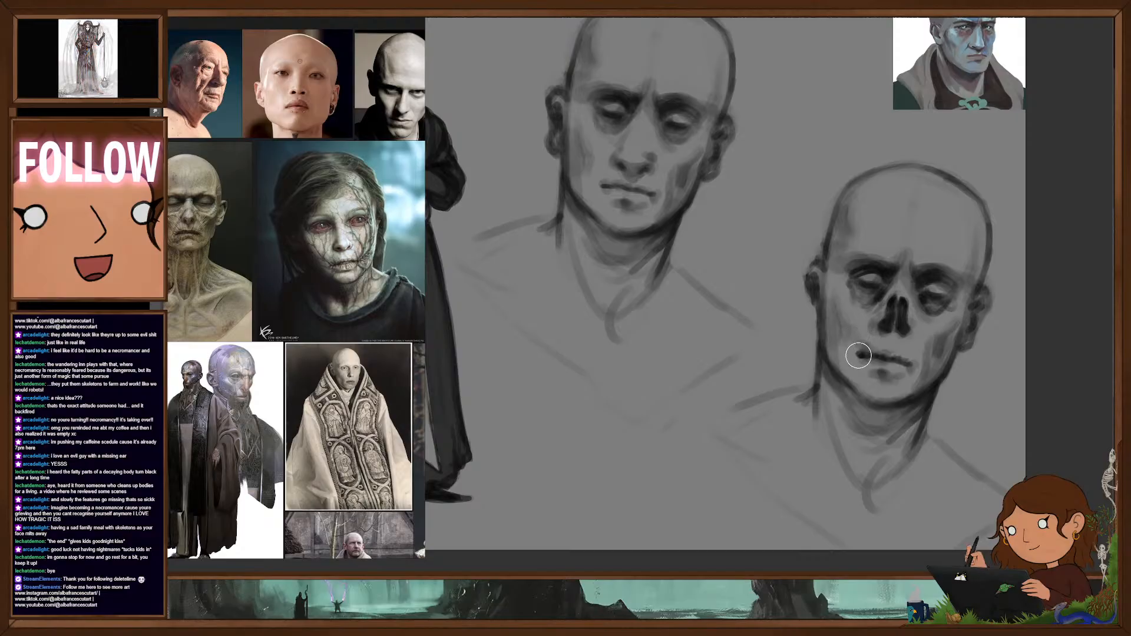
left_click_drag(876, 357, 908, 361)
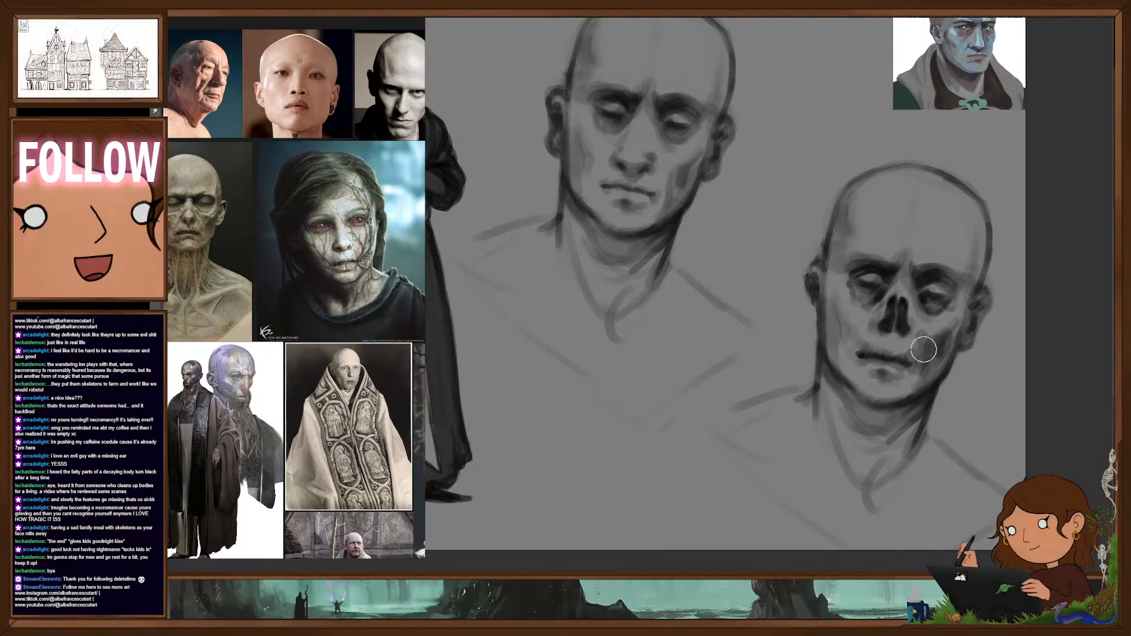
mouse_move(865, 207)
left_mouse_down()
mouse_move(866, 195)
mouse_move(875, 233)
mouse_move(864, 239)
mouse_move(880, 249)
mouse_move(886, 186)
mouse_move(899, 174)
mouse_move(859, 195)
mouse_move(887, 225)
left_mouse_up()
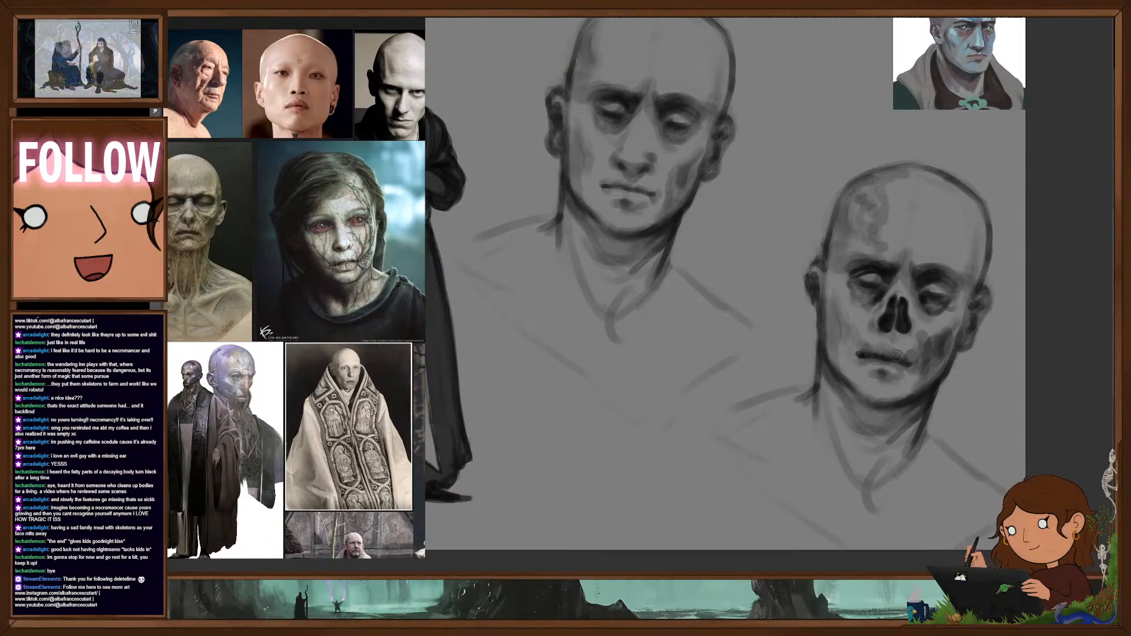
- Rework the copied head's mouth into a wide, decayed one with torn skin and ragged dark marks spreading from the lips onto the cheeks
left_click_drag(905, 366, 896, 370)
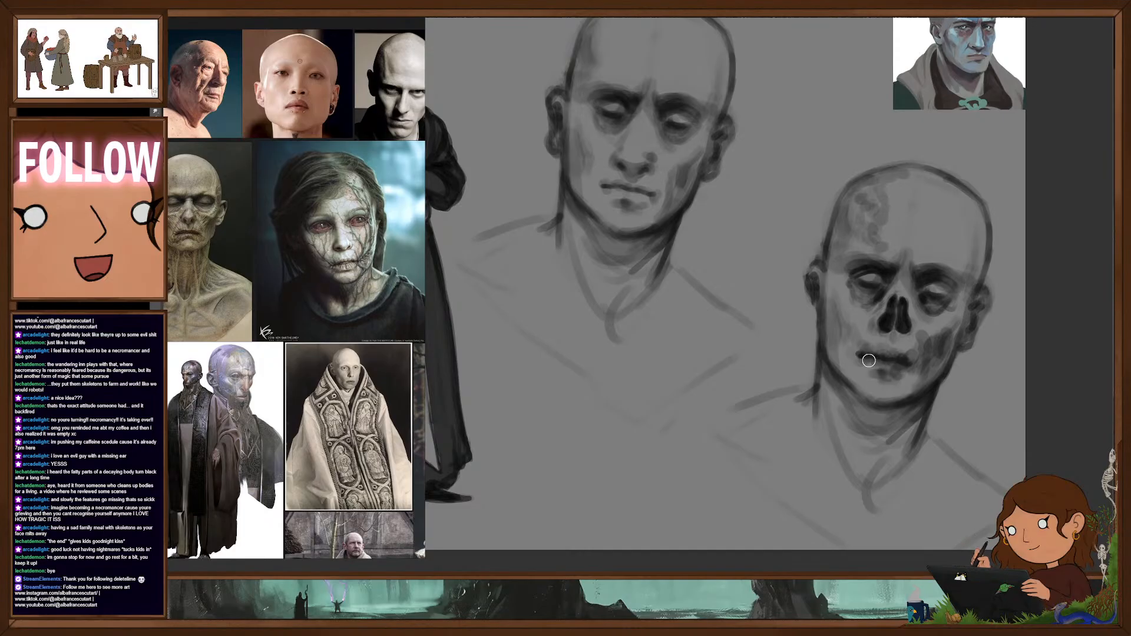
mouse_move(869, 360)
left_mouse_down()
mouse_move(910, 366)
mouse_move(885, 369)
left_mouse_up()
key("[")
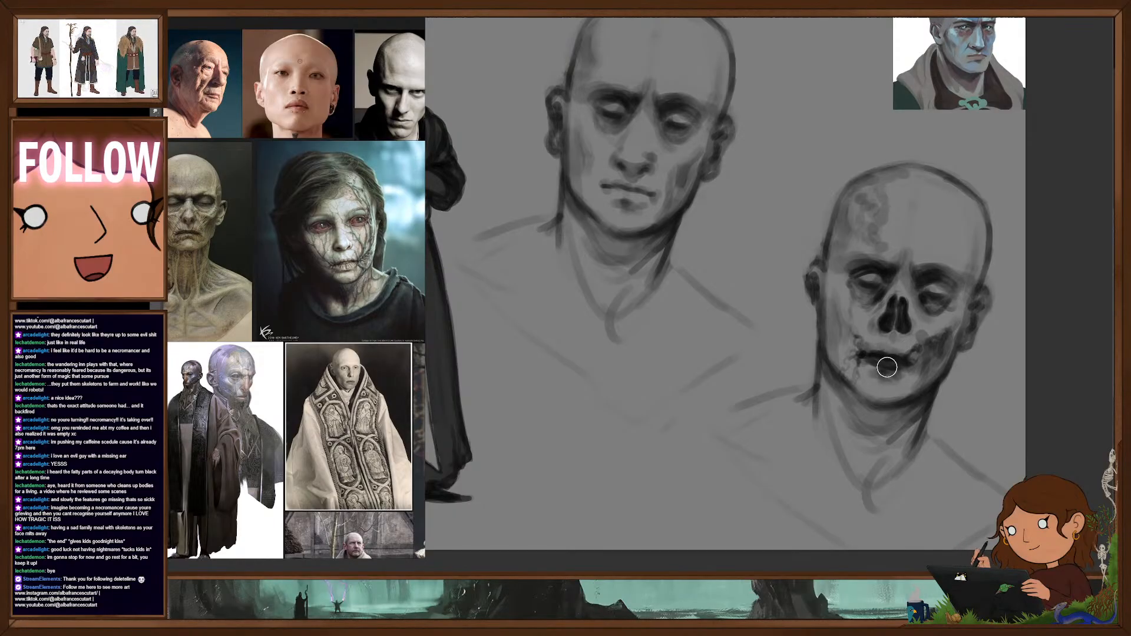
left_click_drag(897, 364, 899, 362)
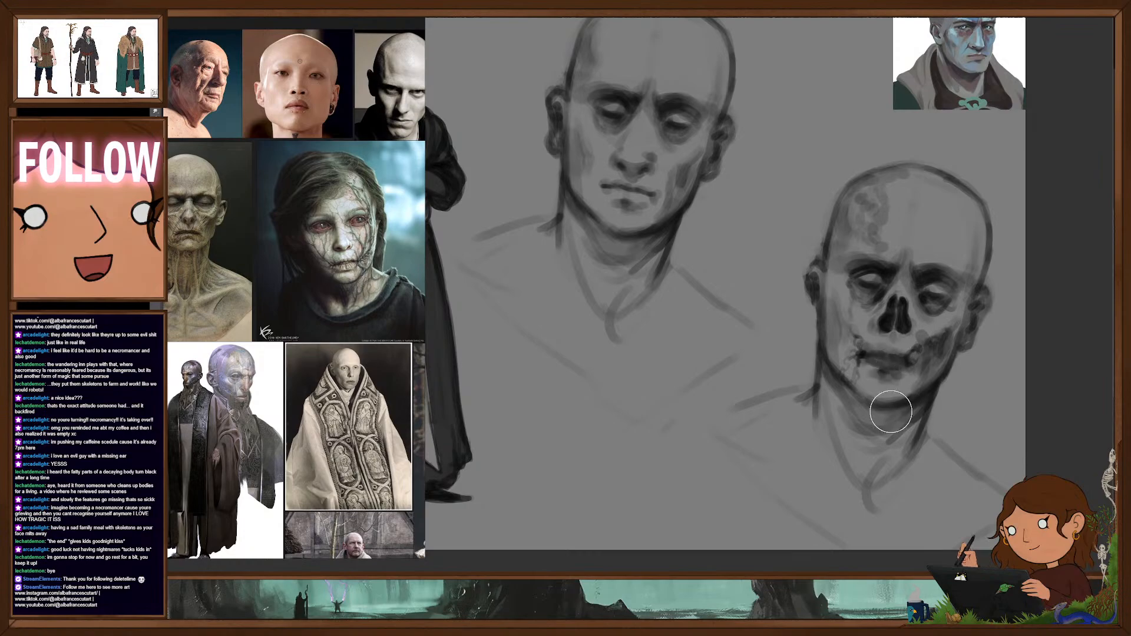
key("b")
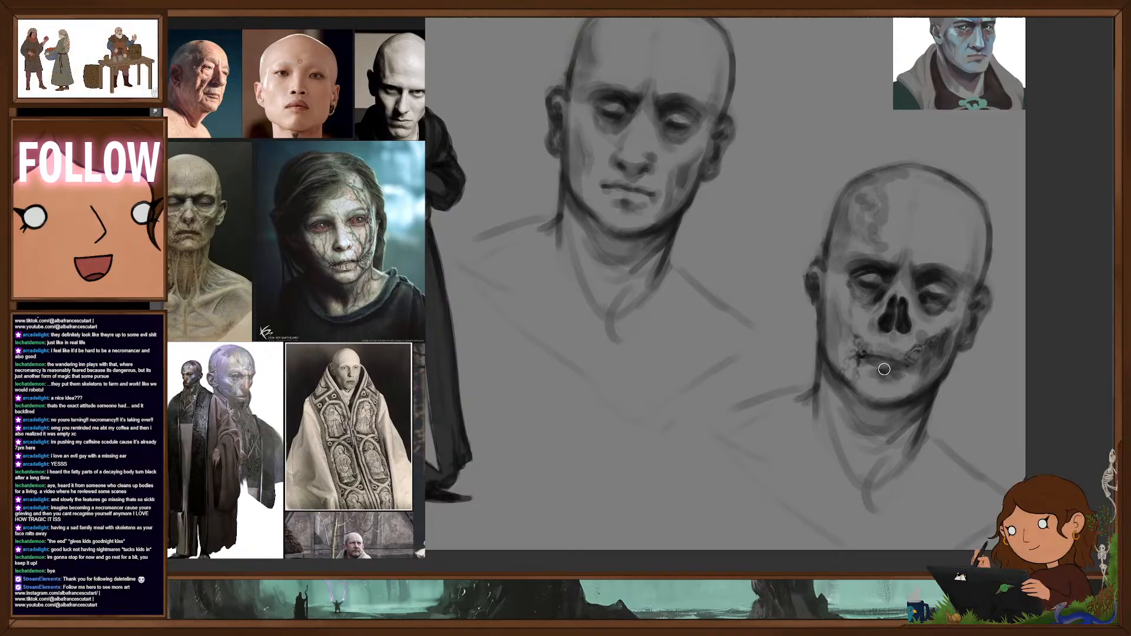
left_click_drag(881, 365, 898, 372)
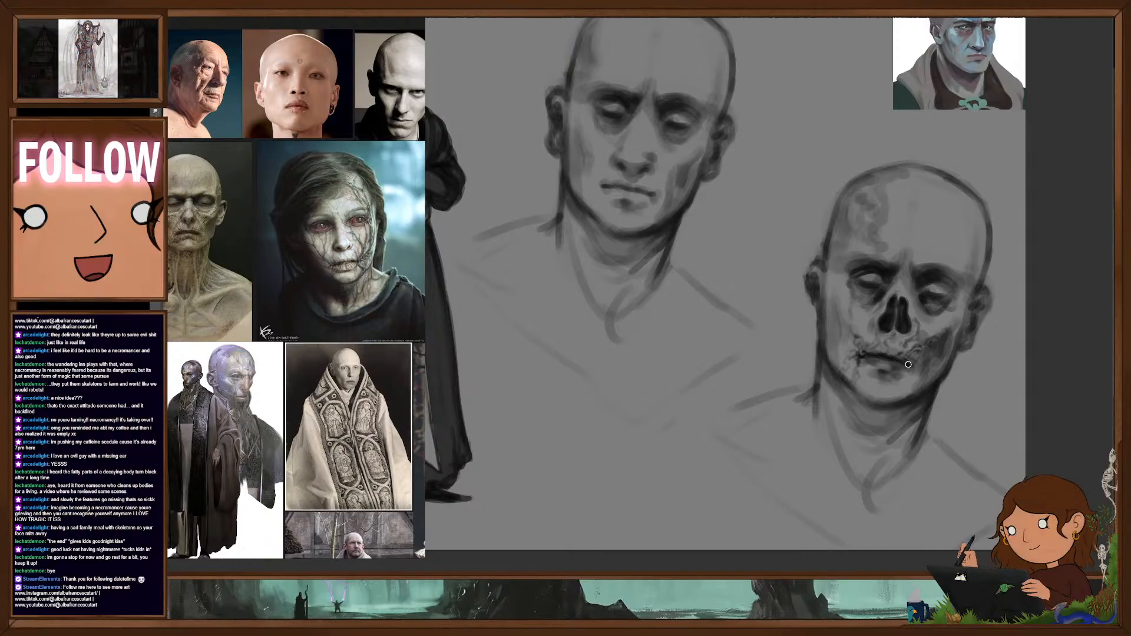
left_click_drag(915, 363, 930, 347)
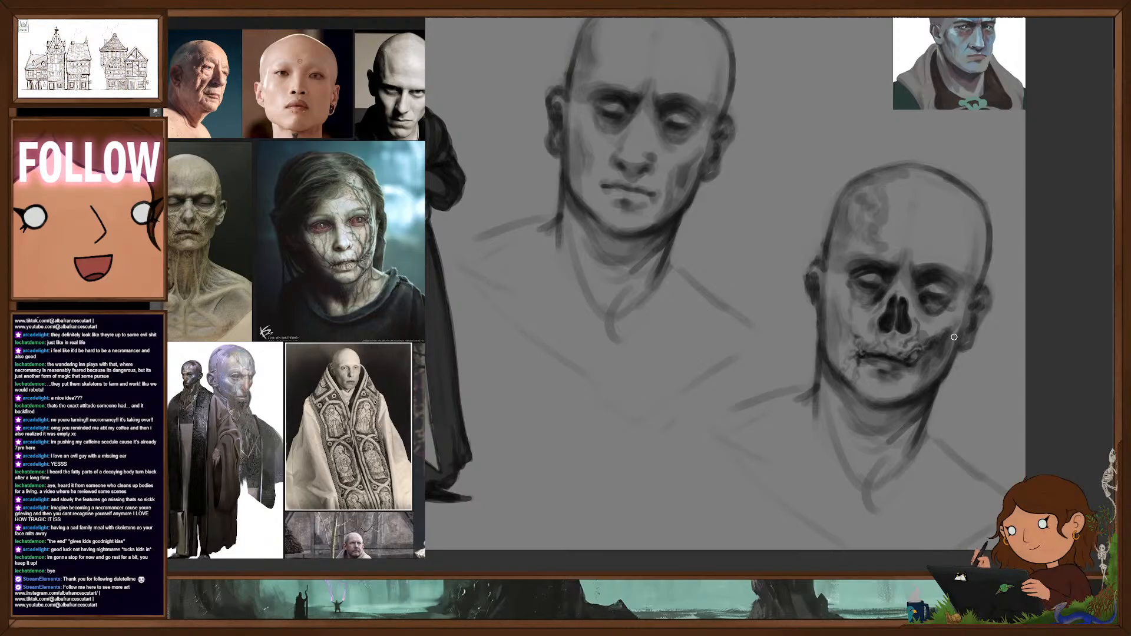
- Try a honeycomb pattern of small holes inside the decayed forehead patch on the copied head
left_click_drag(921, 408, 907, 406)
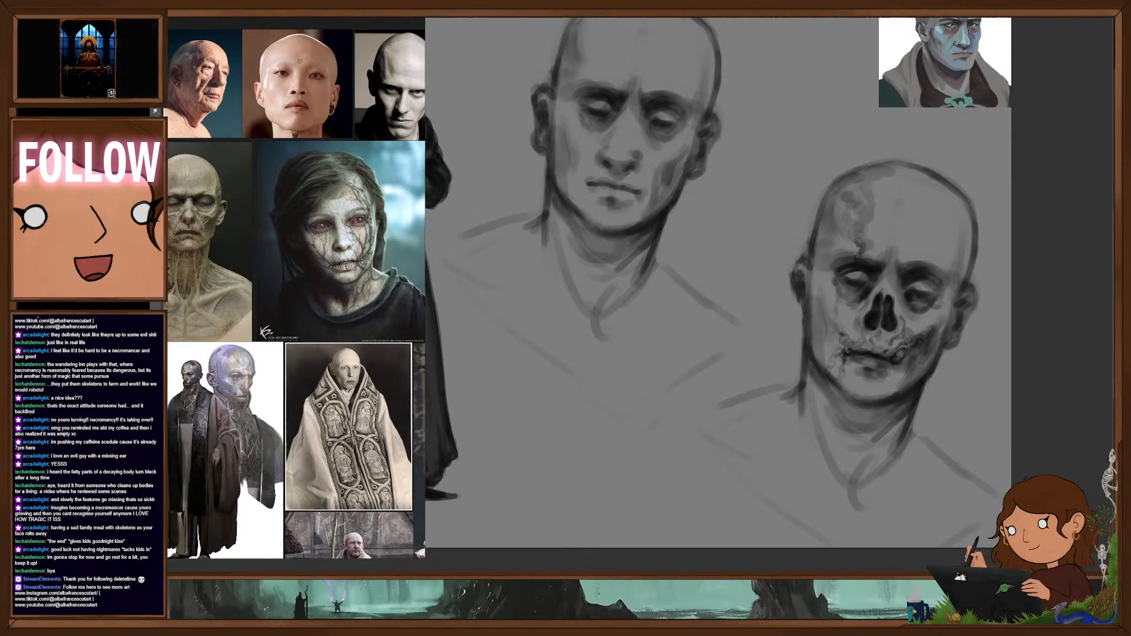
left_click_drag(858, 241, 850, 234)
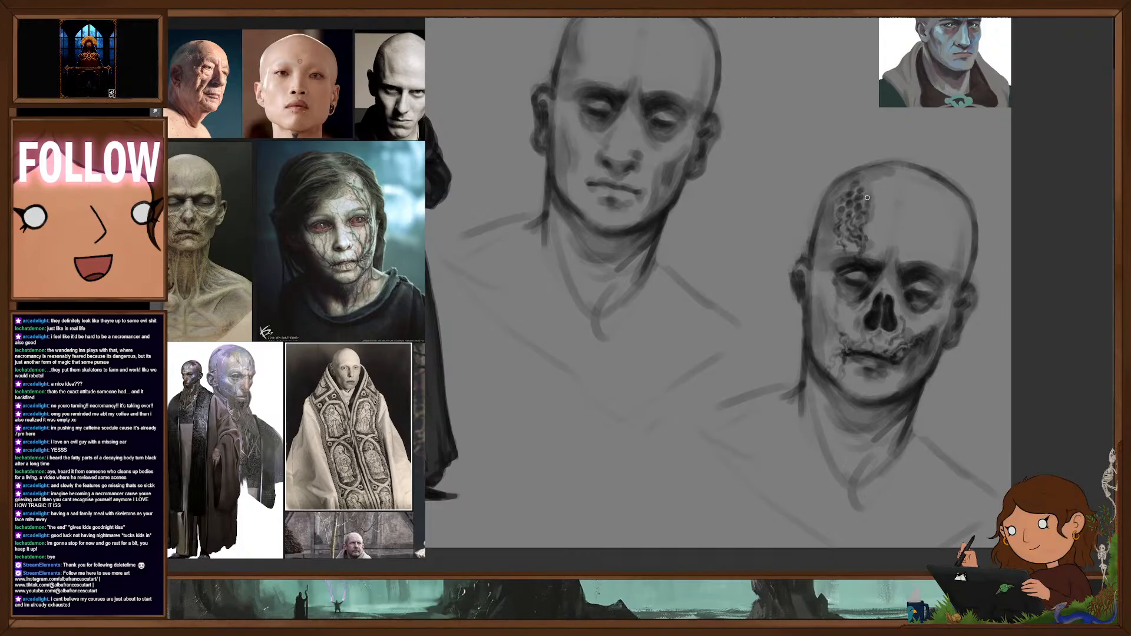
left_click_drag(847, 209, 846, 204)
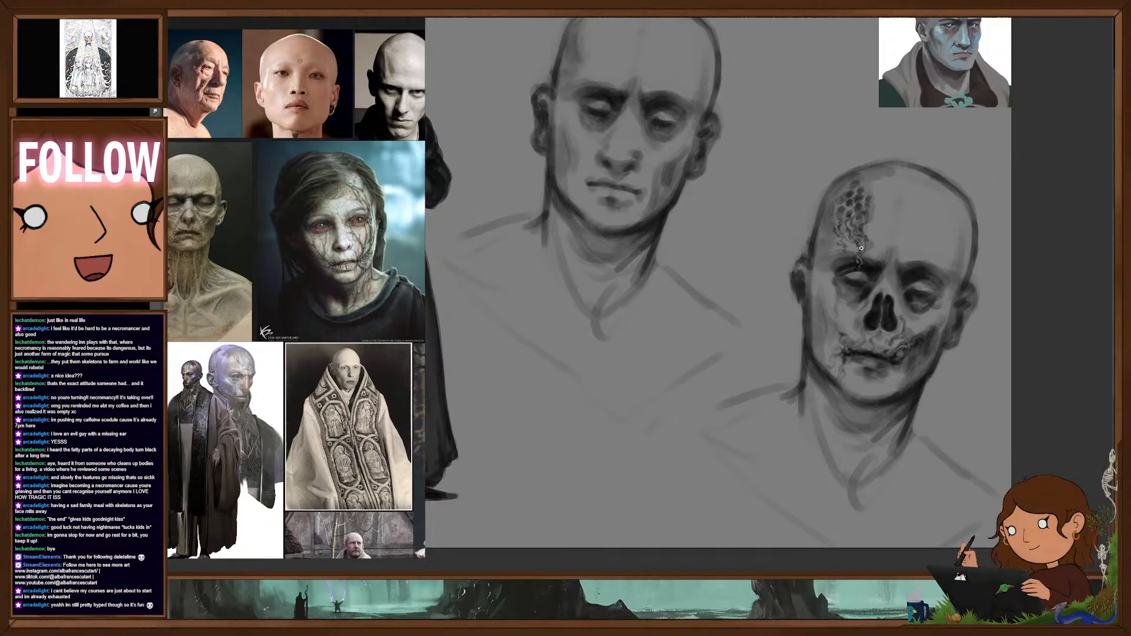
- Replace the forehead honeycomb with thin branching cracks running from the crown to the brow, and rework the shading around both eyes
mouse_move(878, 209)
left_mouse_down()
mouse_move(848, 197)
mouse_move(877, 183)
left_mouse_up()
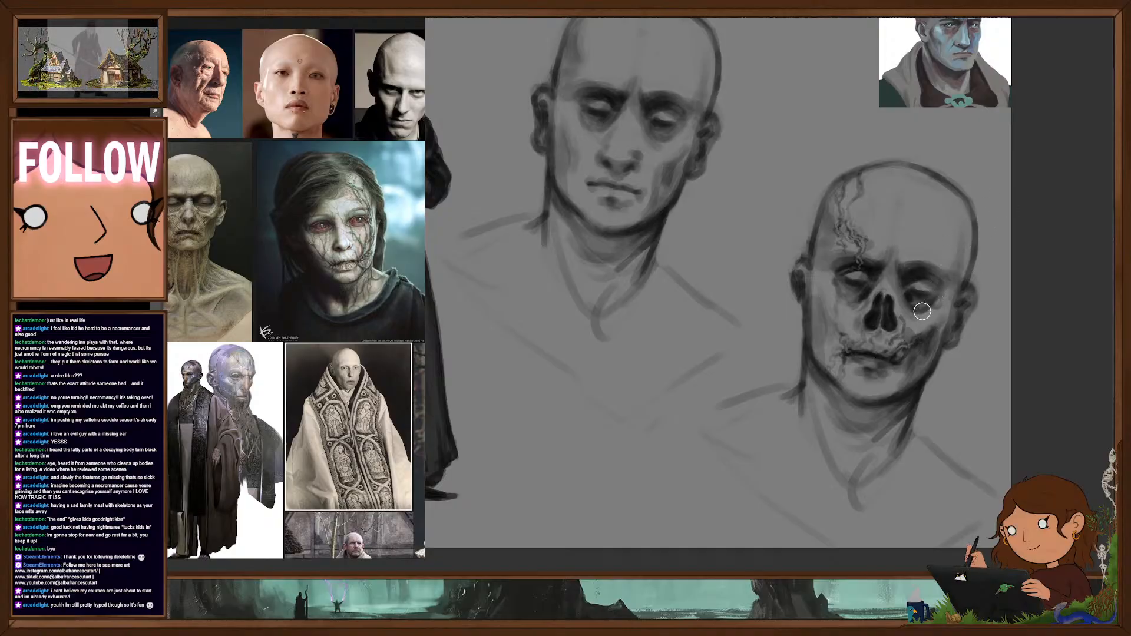
mouse_move(917, 312)
left_mouse_down()
mouse_move(937, 298)
mouse_move(934, 279)
left_mouse_up()
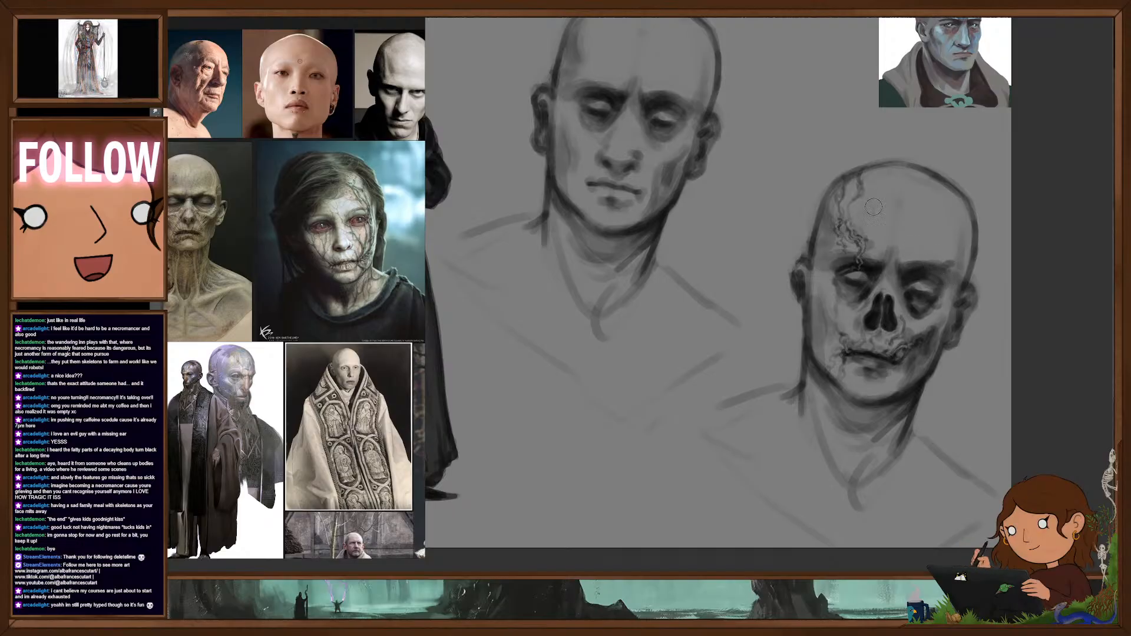
mouse_move(846, 258)
left_mouse_down()
mouse_move(852, 289)
mouse_move(844, 279)
left_mouse_up()
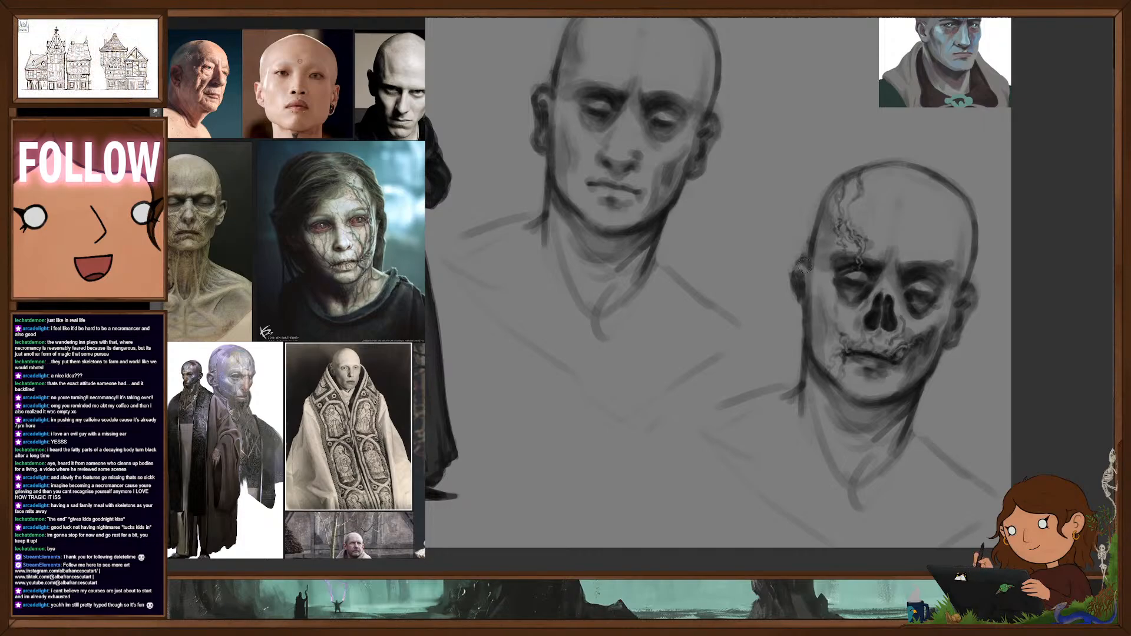
- Erase and repaint the ear nearest the cracked side of the decayed head with a ragged edge and dark hollows
mouse_move(800, 262)
left_mouse_down()
mouse_move(803, 305)
mouse_move(797, 275)
left_mouse_up()
key("e")
key("b")
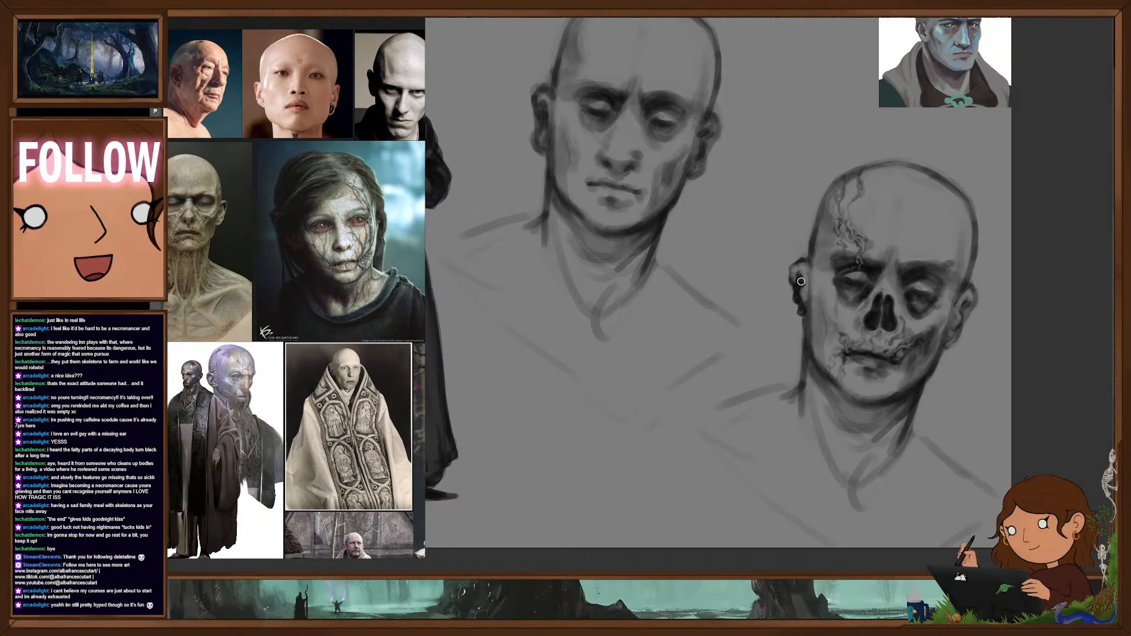
left_click_drag(799, 281, 804, 321)
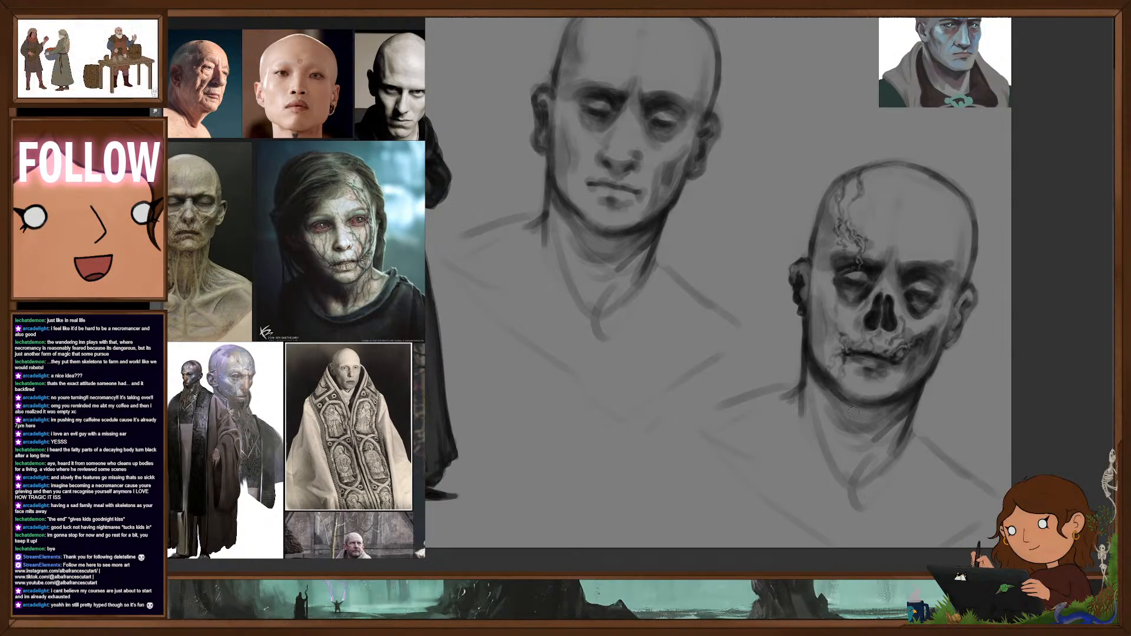
left_click_drag(939, 384, 945, 414)
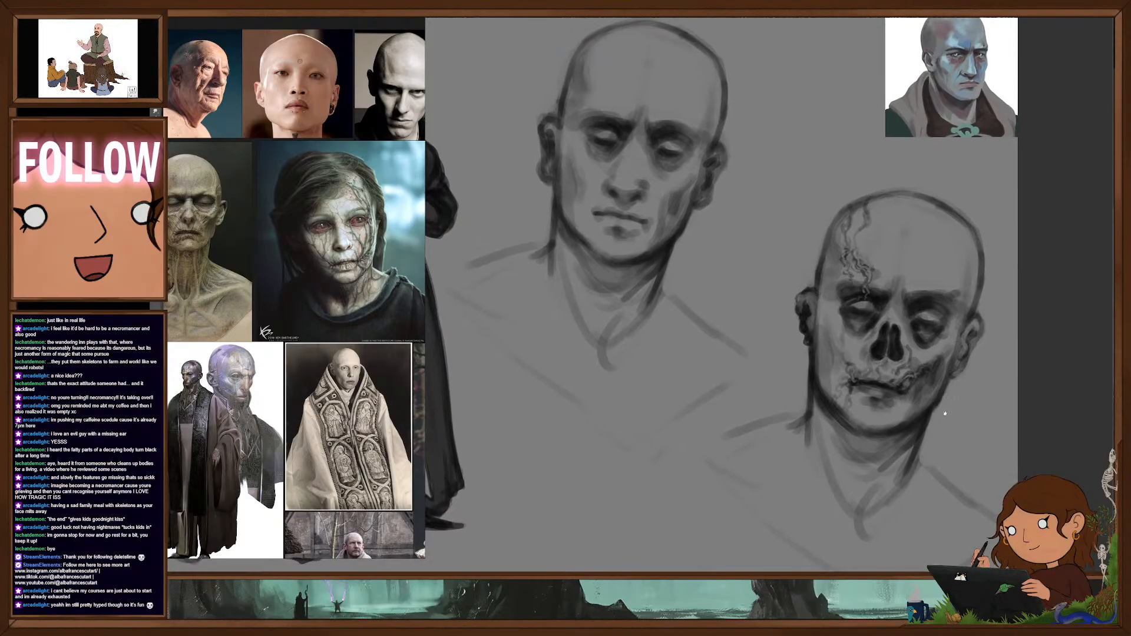